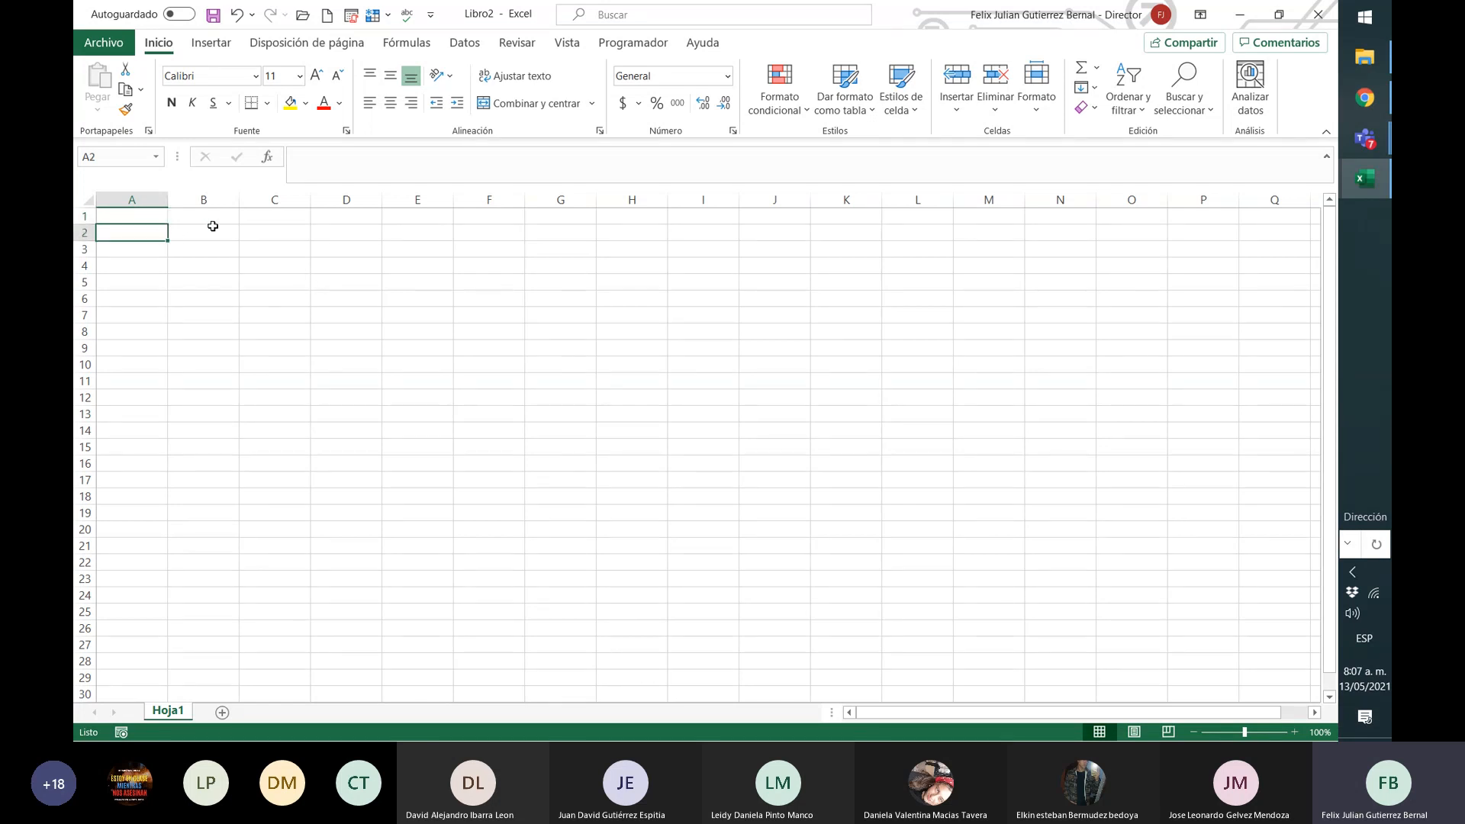
Step: Enter the headings verdadero in cell B2 and falso in cell C2
{"action": "left_click_drag", "start_coordinate": [209, 219], "coordinate": [882, 592]}
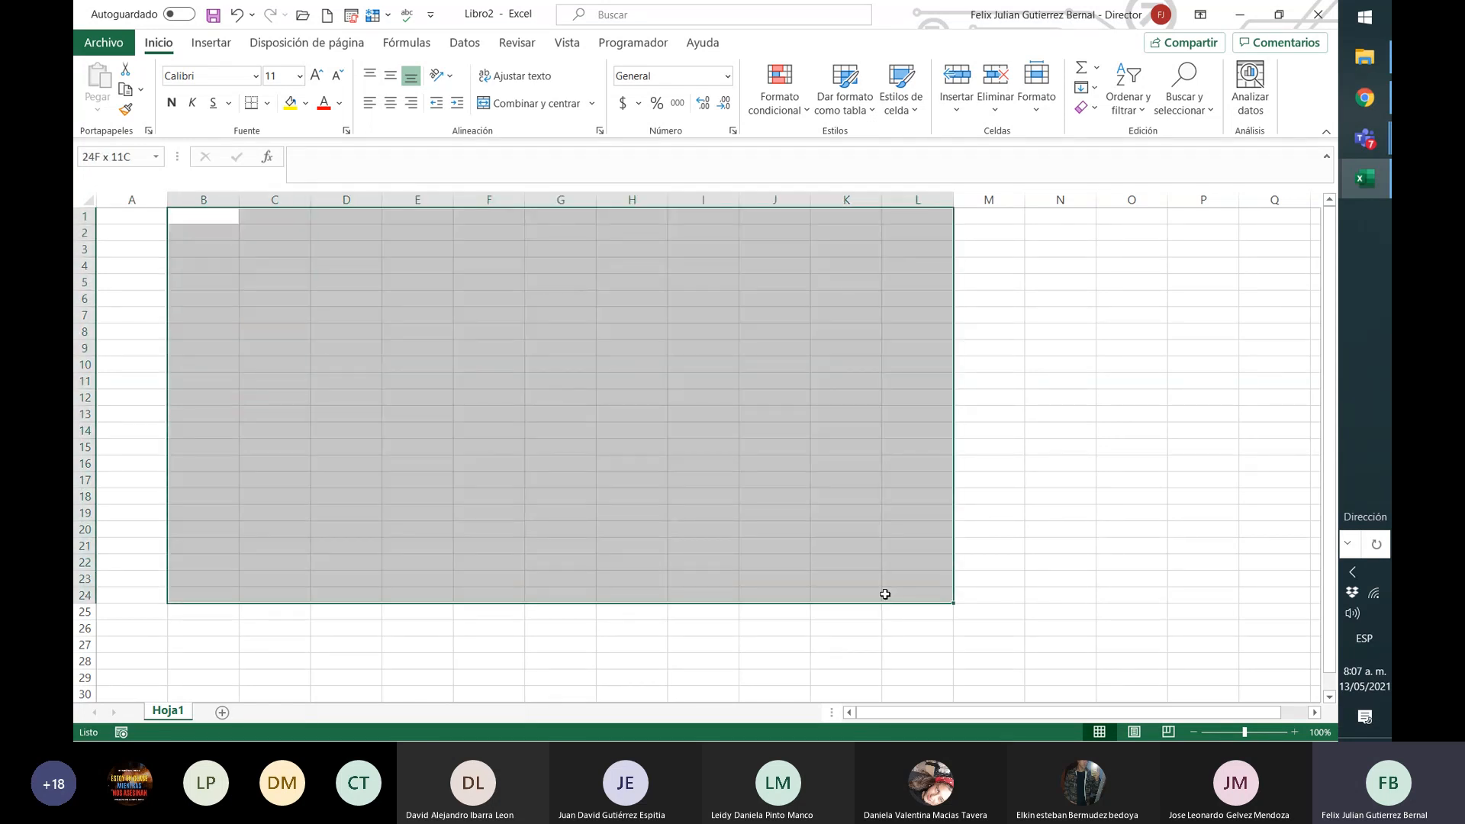
{"action": "left_click", "coordinate": [232, 272]}
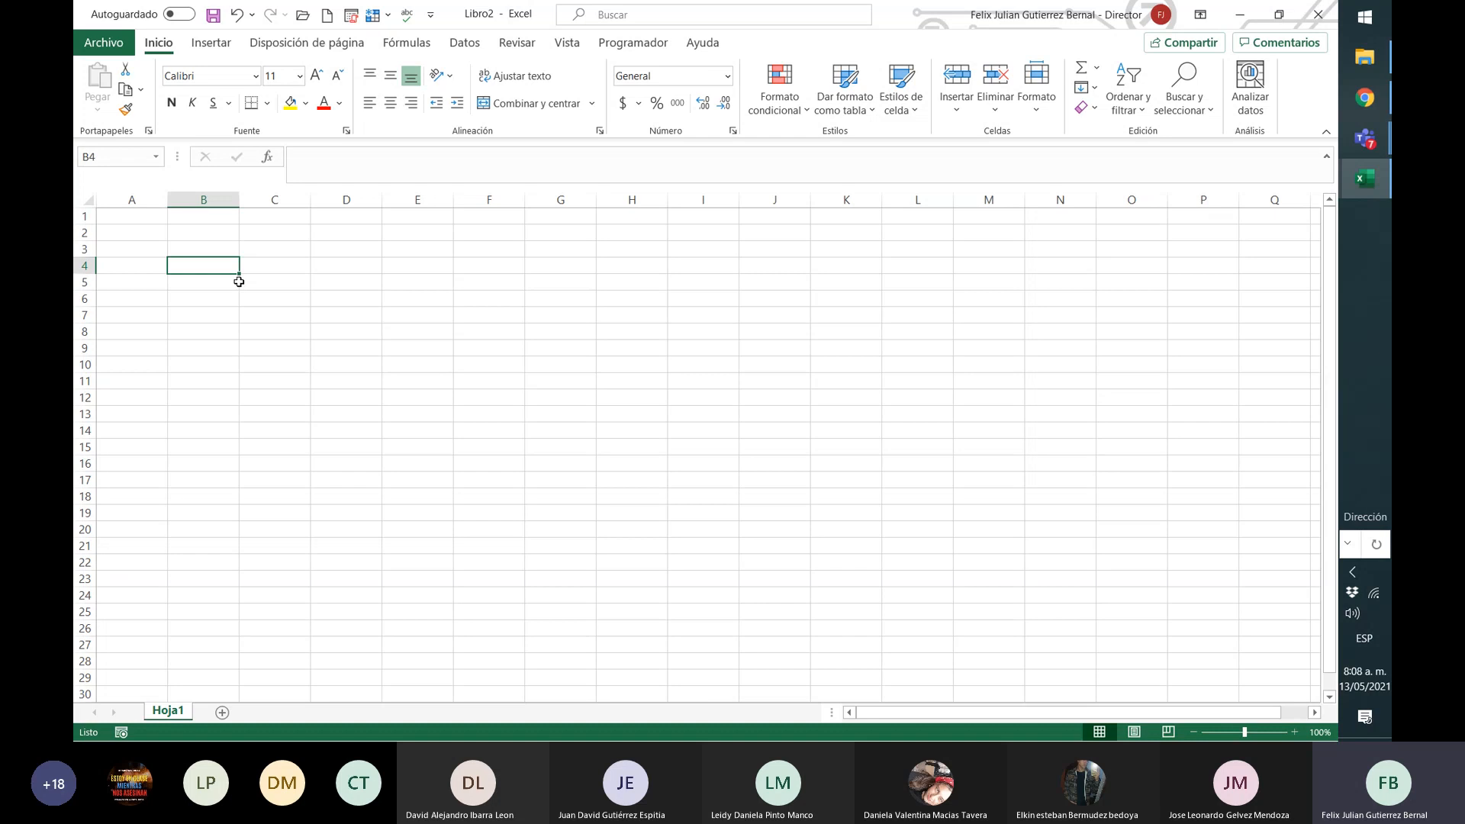
{"action": "key", "text": "Up"}
{"action": "key", "text": "Up"}
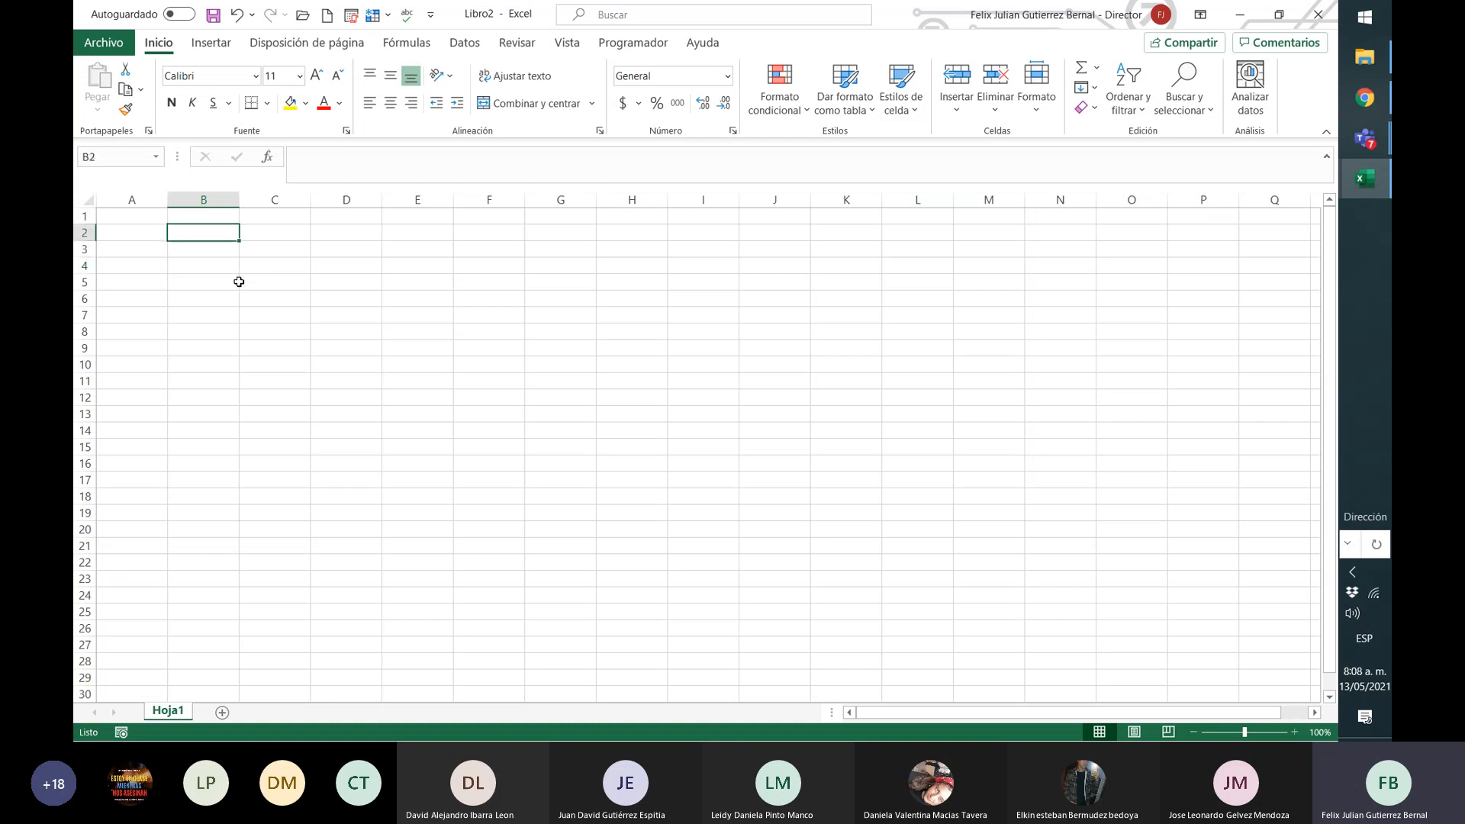
{"action": "type", "text": "verd"}
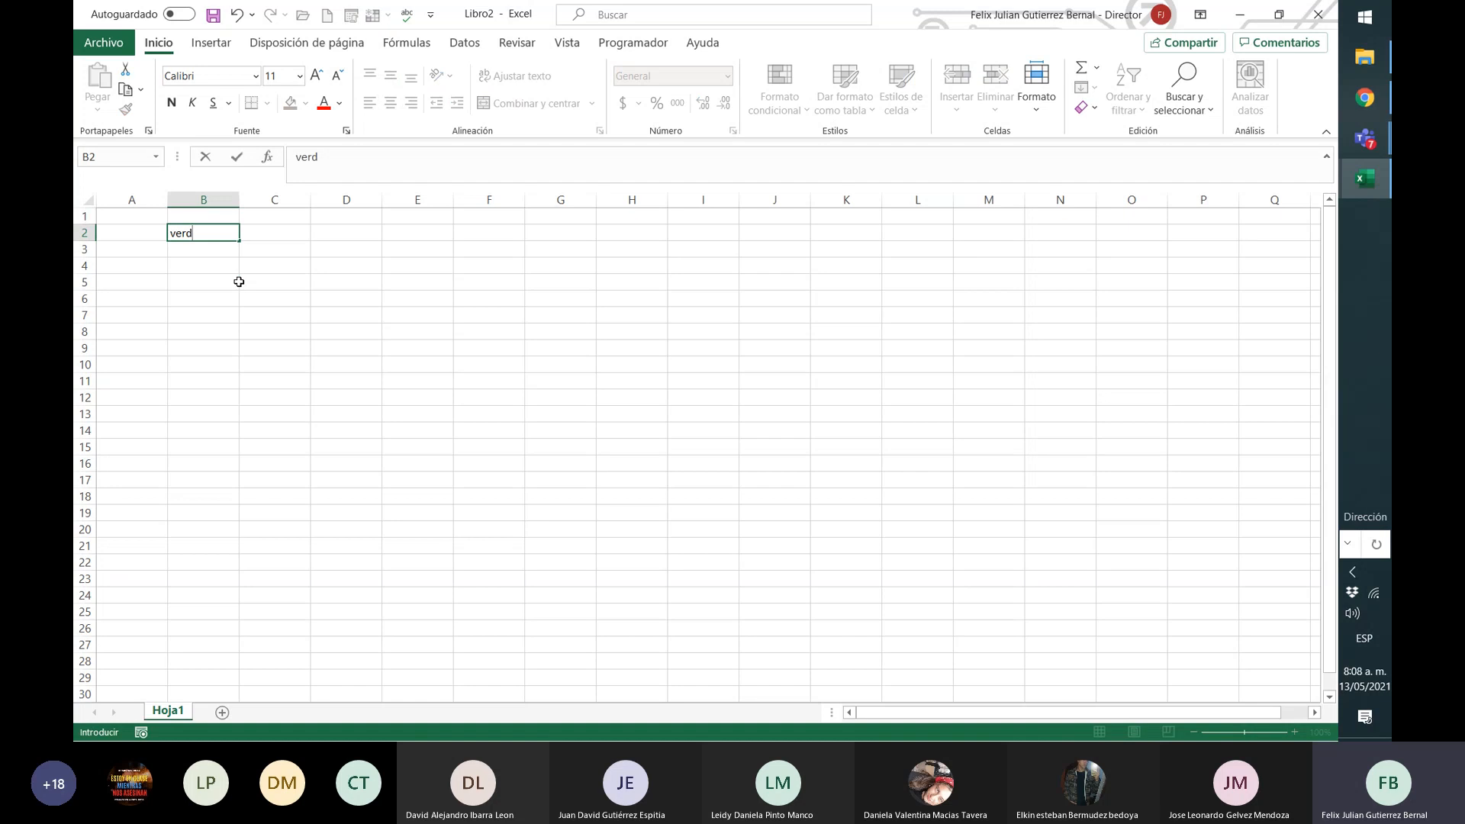
{"action": "type", "text": "adero"}
{"action": "key", "text": "Right"}
{"action": "type", "text": "falso"}
{"action": "key", "text": "Return"}
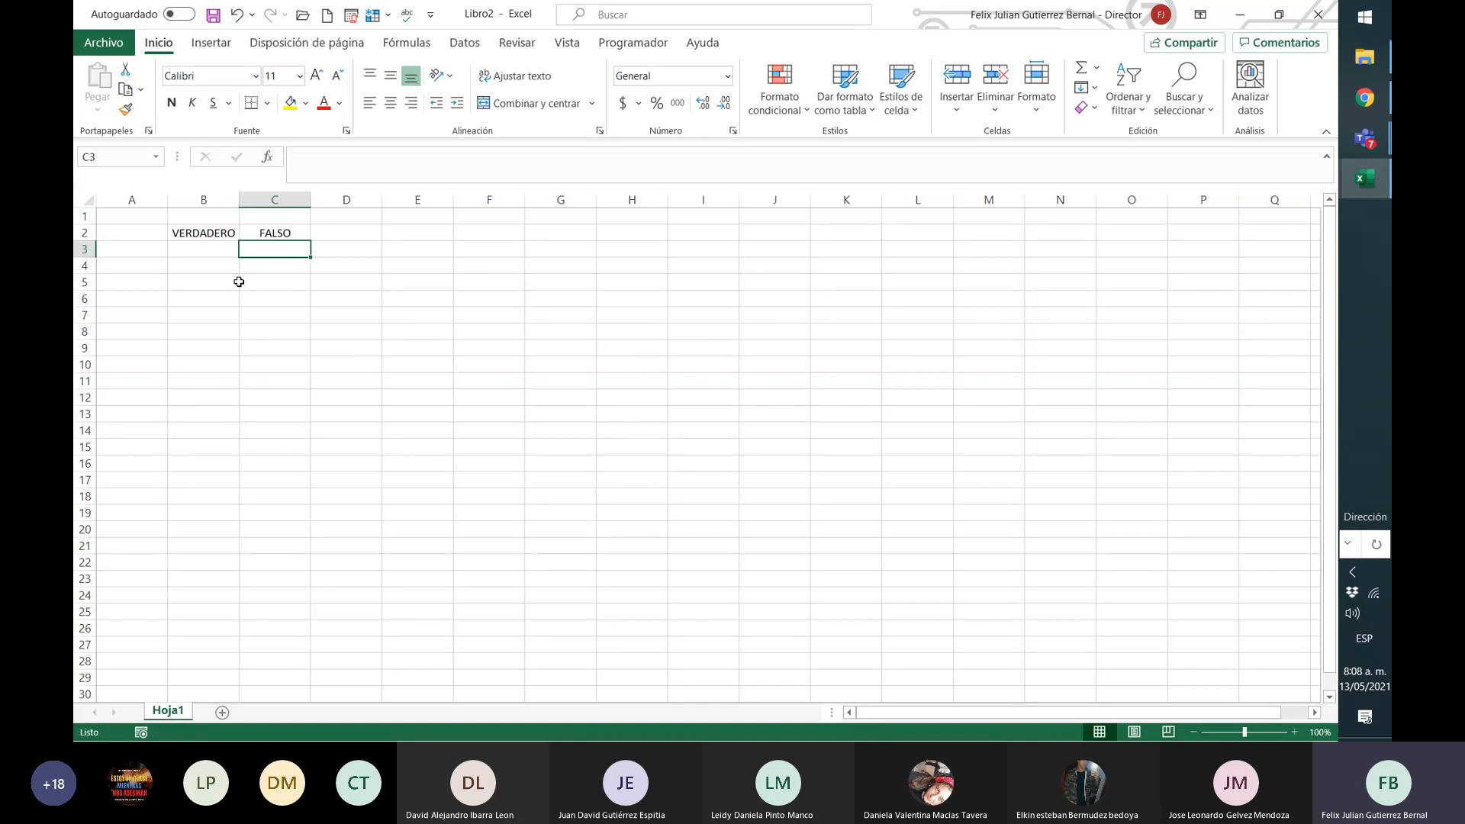
Step: Fill in the equivalents below the headings: si and no in B3:C3, 1 and 0 in B4:C4
{"action": "key", "text": "Left"}
{"action": "type", "text": "si"}
{"action": "key", "text": "Right"}
{"action": "type", "text": "no"}
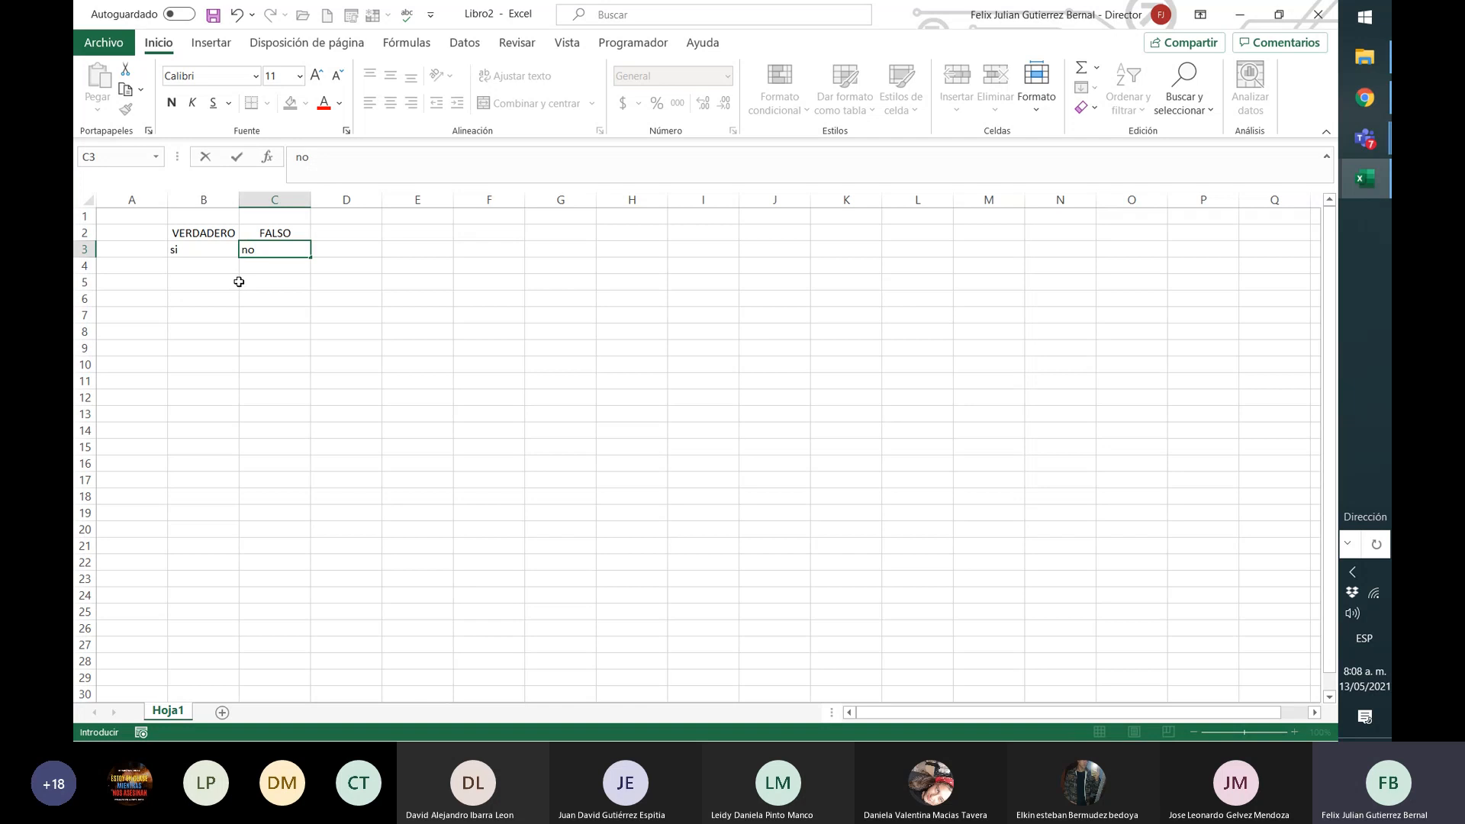
{"action": "key", "text": "Return"}
{"action": "type", "text": "1"}
{"action": "key", "text": "Right"}
{"action": "type", "text": "0"}
{"action": "key", "text": "Return"}
{"action": "key", "text": "Up"}
{"action": "key", "text": "Left"}
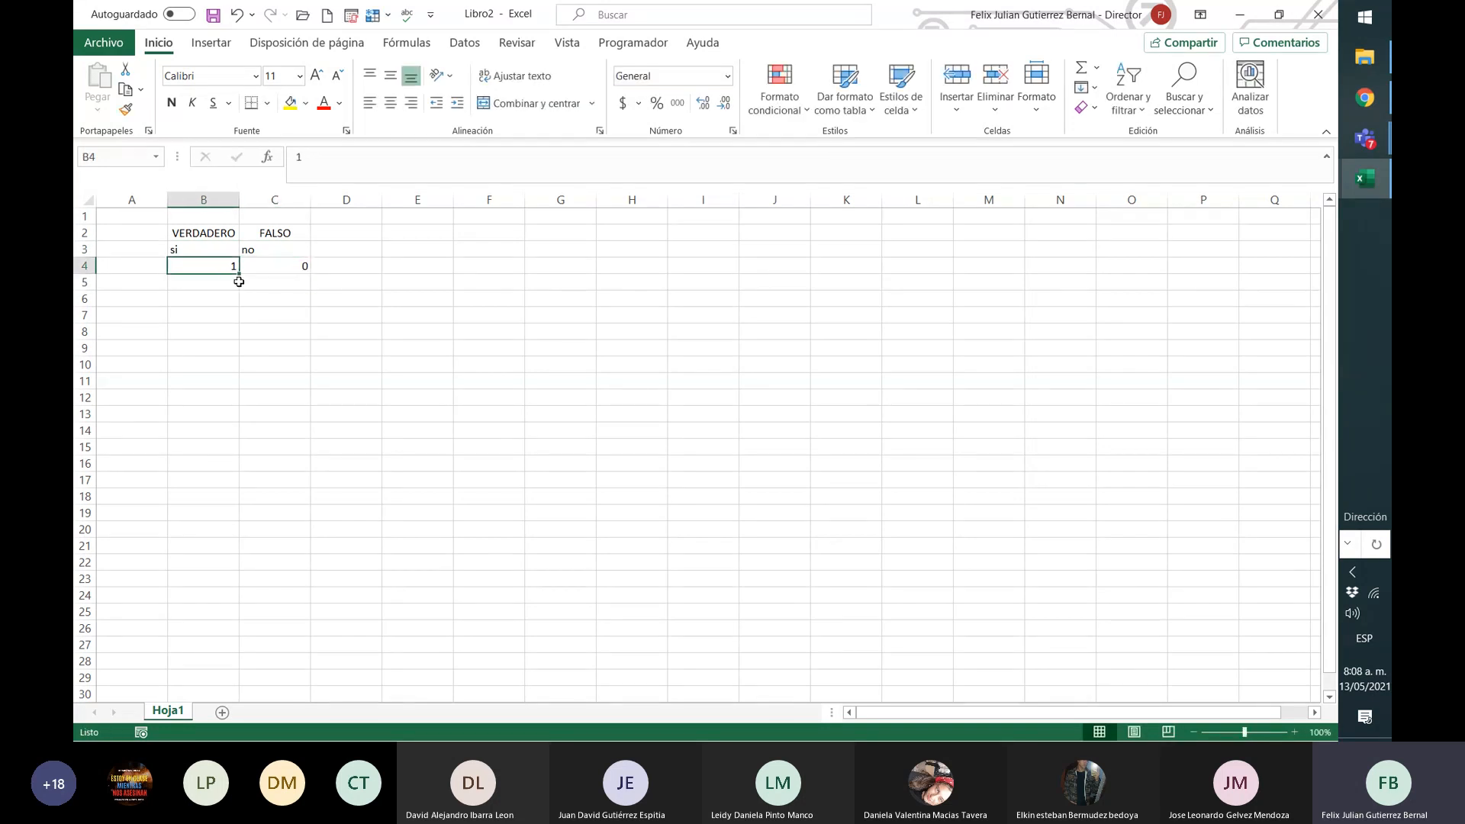
{"action": "key", "text": "shift+Right"}
{"action": "key", "text": "shift+Up"}
{"action": "key", "text": "shift+Up"}
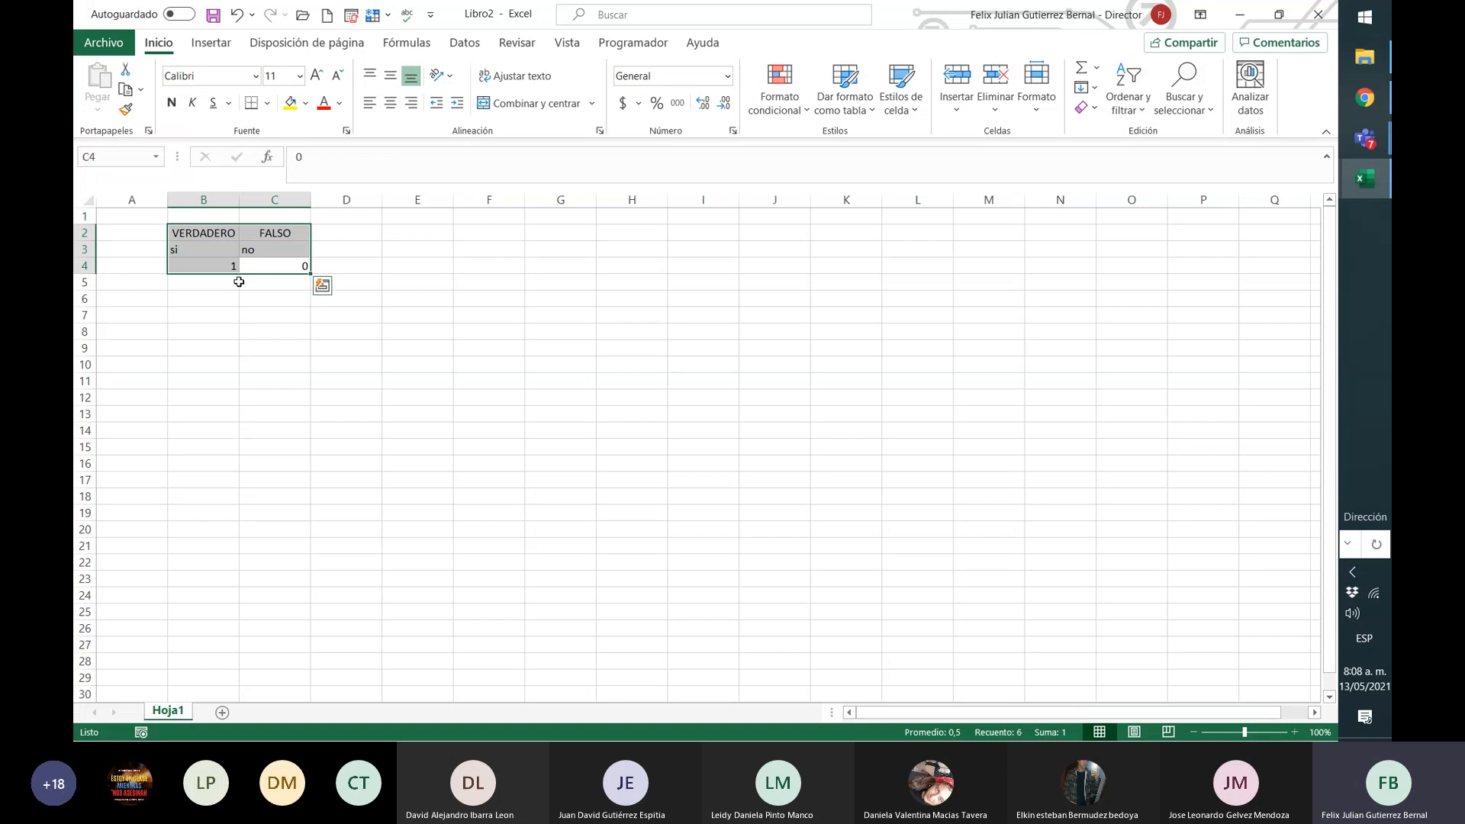
{"action": "left_click", "coordinate": [239, 282]}
{"action": "key", "text": "Up"}
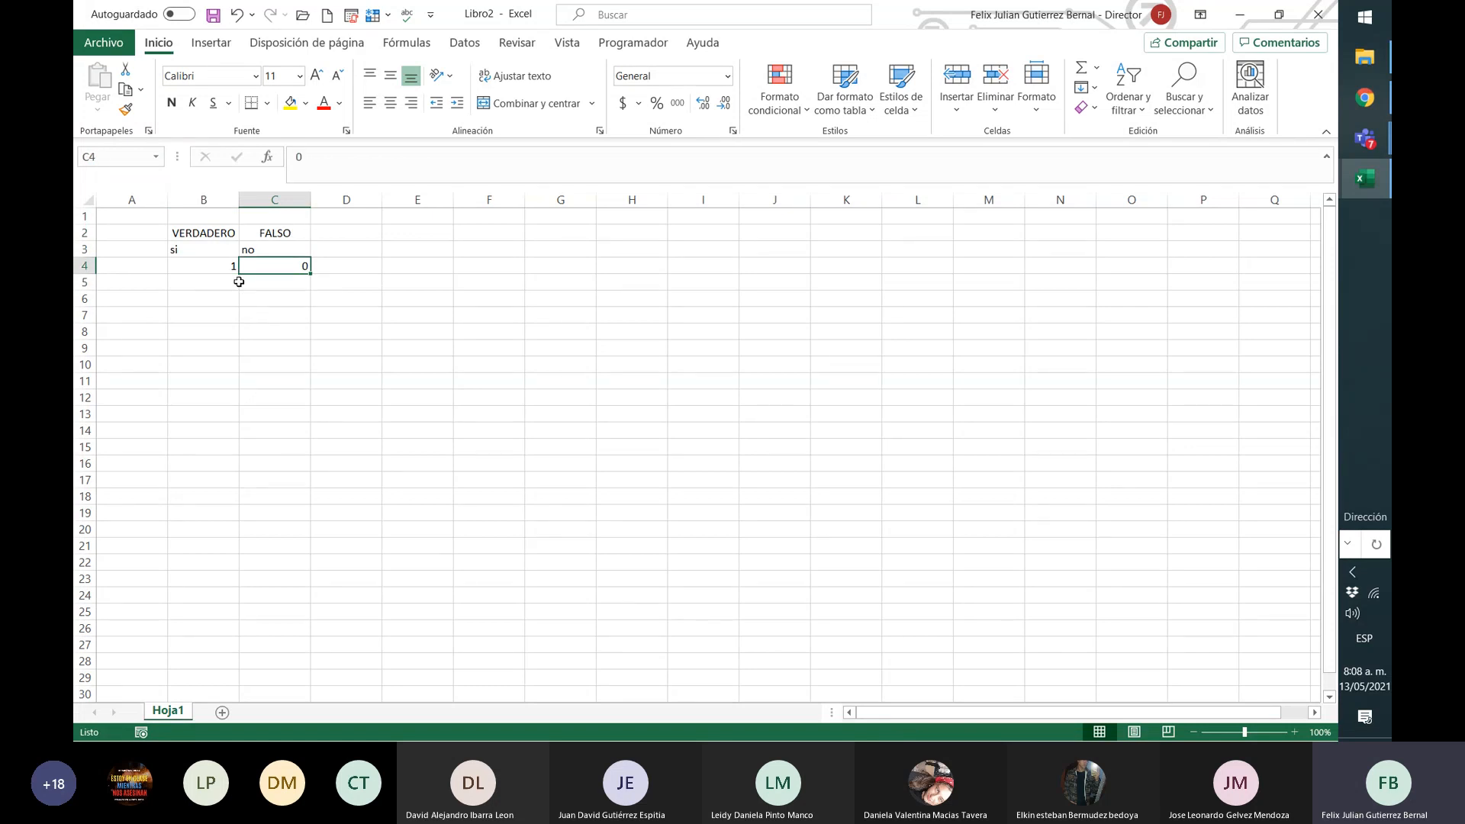
{"action": "key", "text": "Up"}
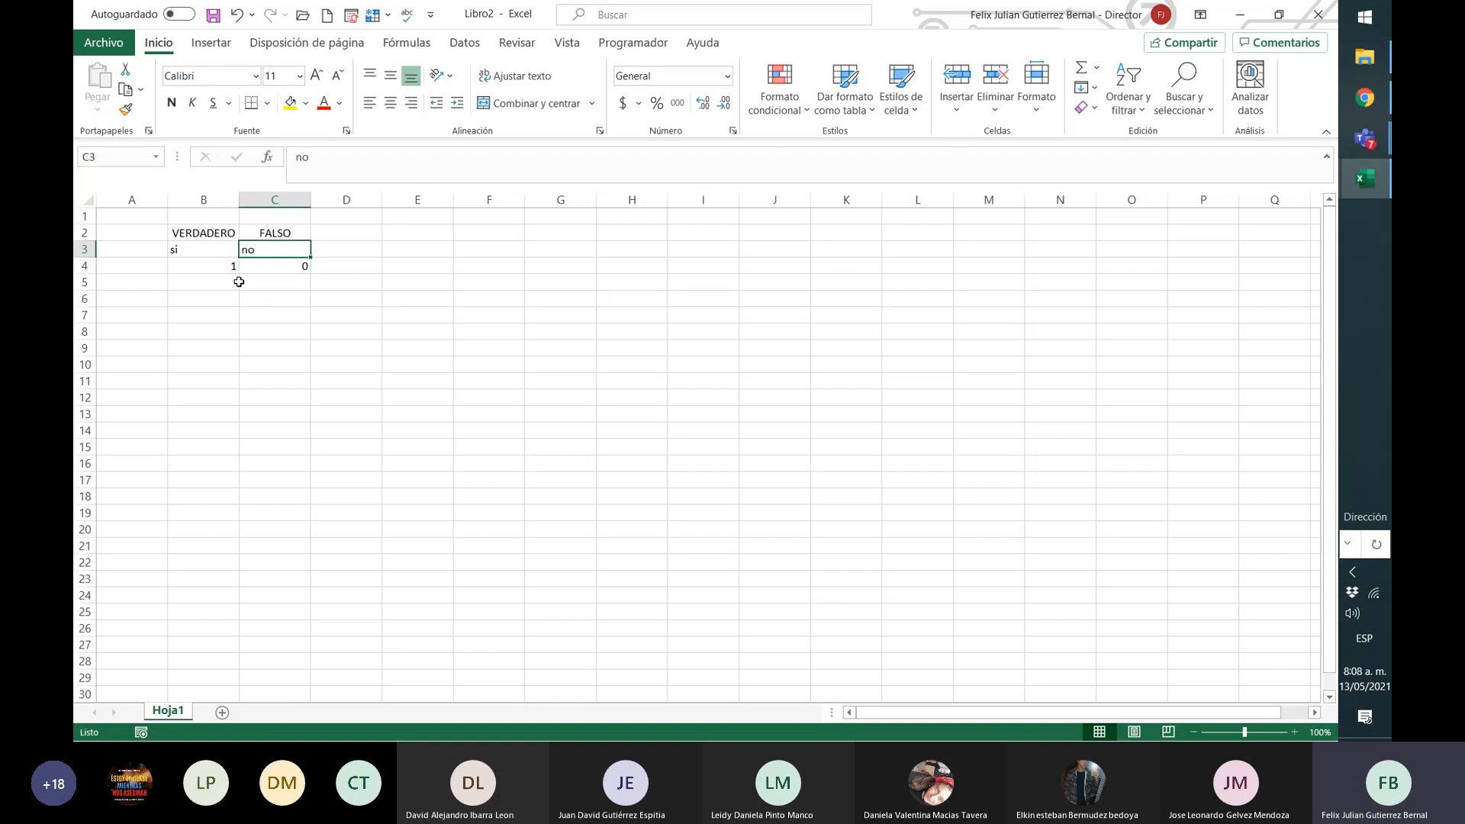
{"action": "key", "text": "Left"}
{"action": "key", "text": "Up"}
{"action": "key", "text": "shift+Down"}
{"action": "key", "text": "shift+Right"}
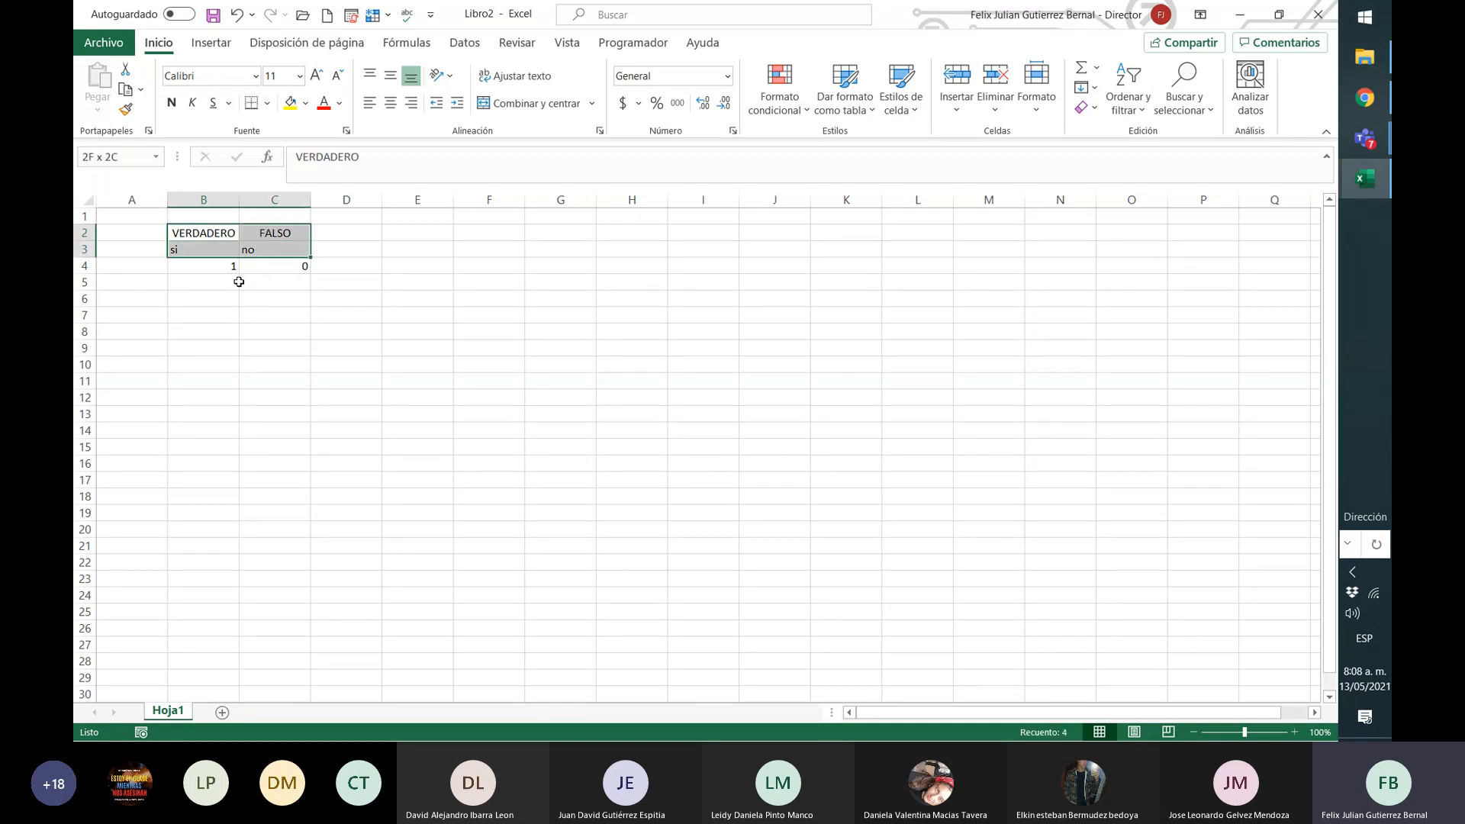
{"action": "key", "text": "shift+Down"}
{"action": "key", "text": "Down"}
{"action": "key", "text": "Down"}
{"action": "key", "text": "Down"}
{"action": "key", "text": "Down"}
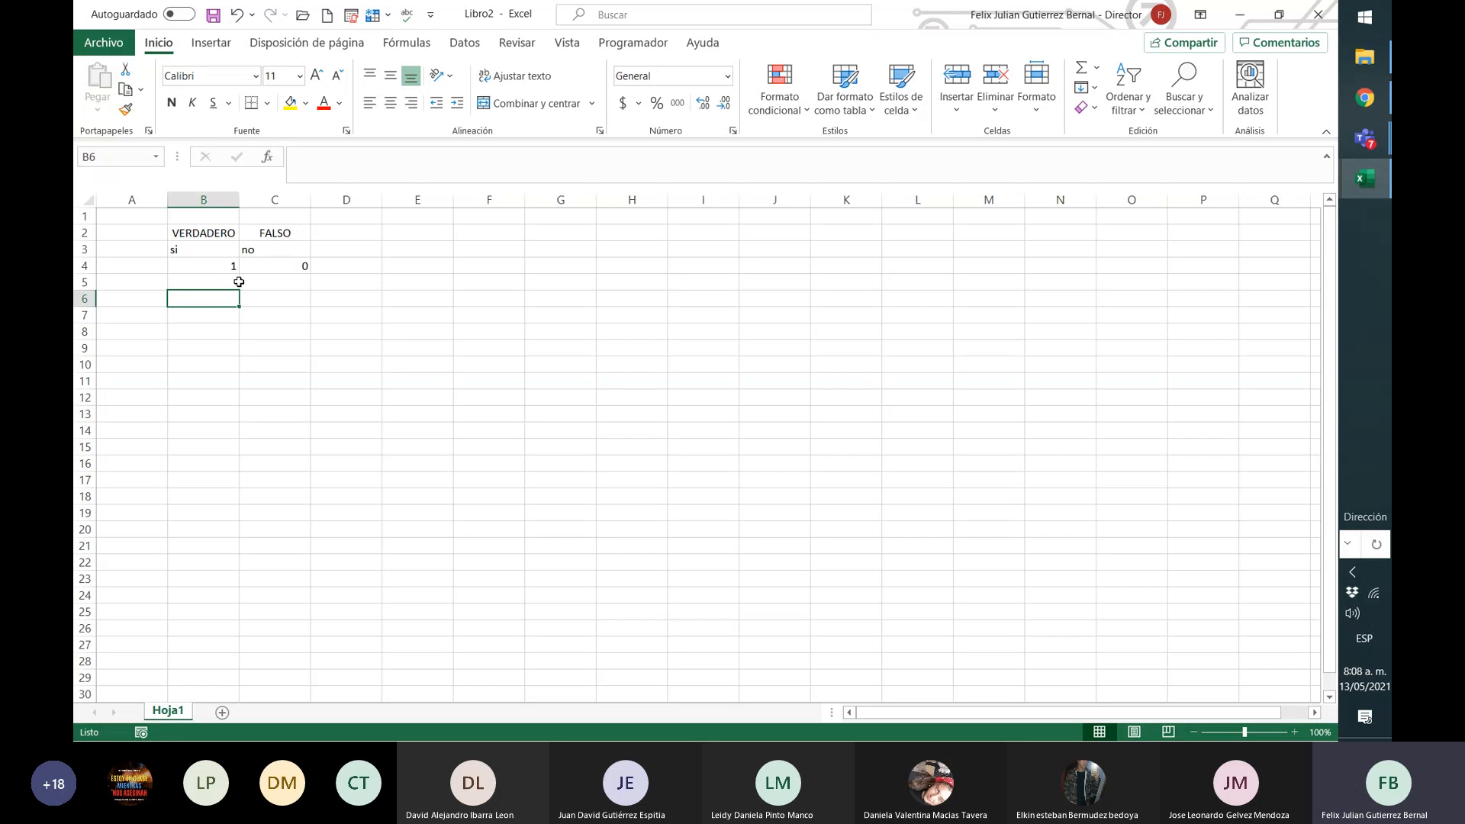
Step: Enter the label binario in cell C6 and operaciones in cell B7
{"action": "left_click", "coordinate": [295, 299]}
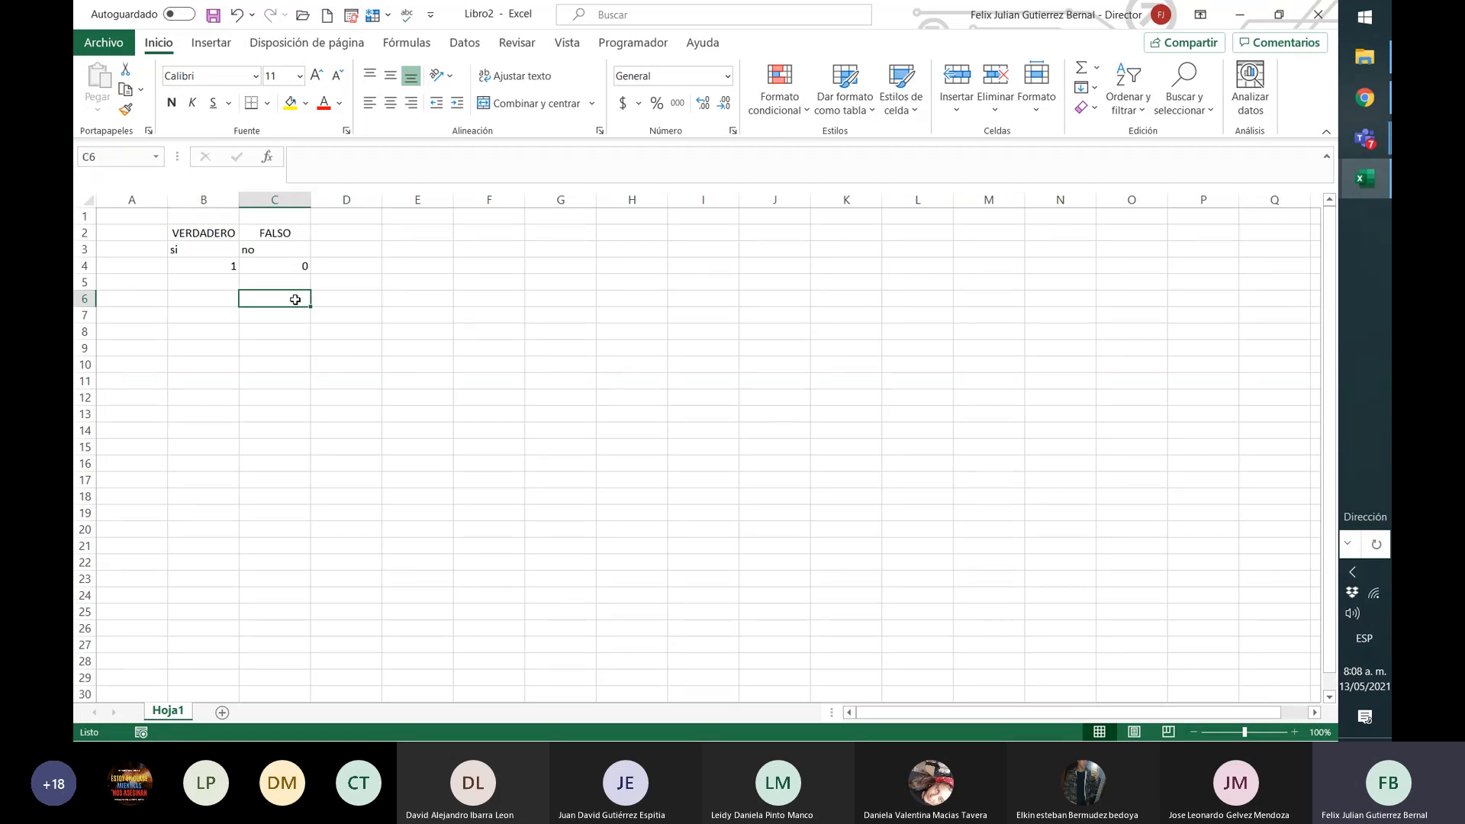
{"action": "type", "text": "binario"}
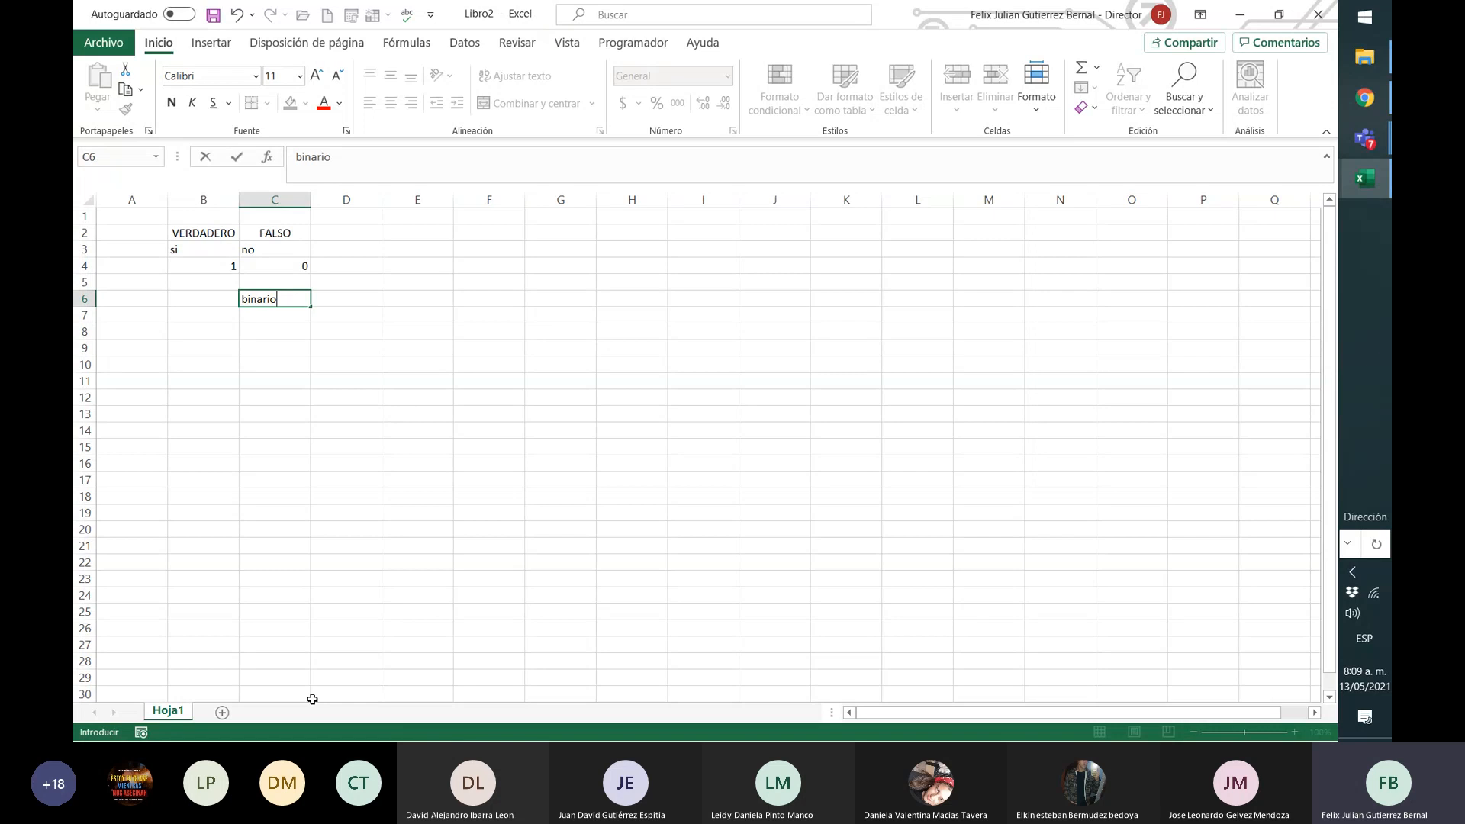
{"action": "left_click_drag", "start_coordinate": [305, 382], "coordinate": [304, 367]}
{"action": "left_click", "coordinate": [213, 318]}
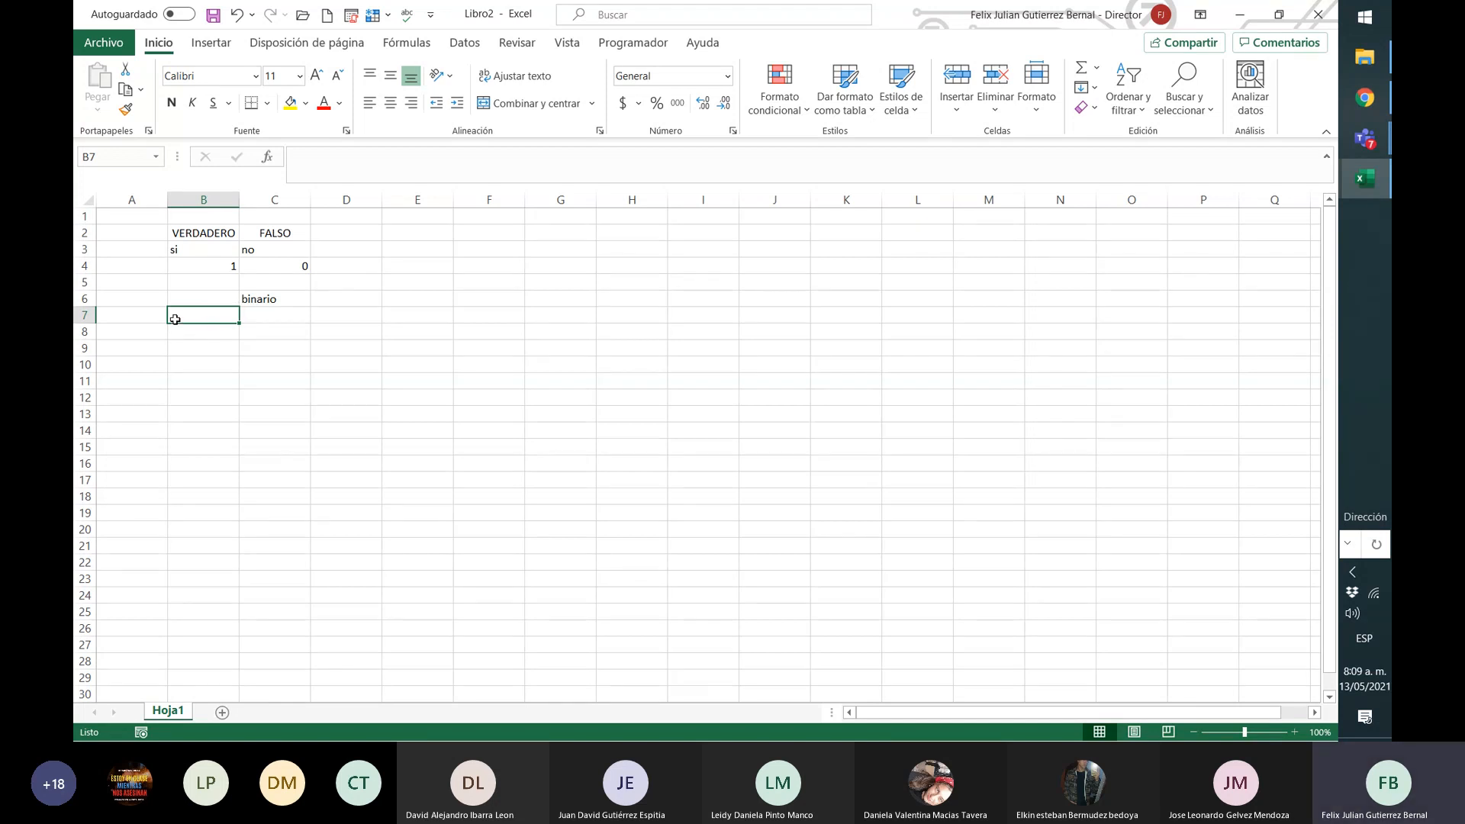
{"action": "type", "text": "operaciones"}
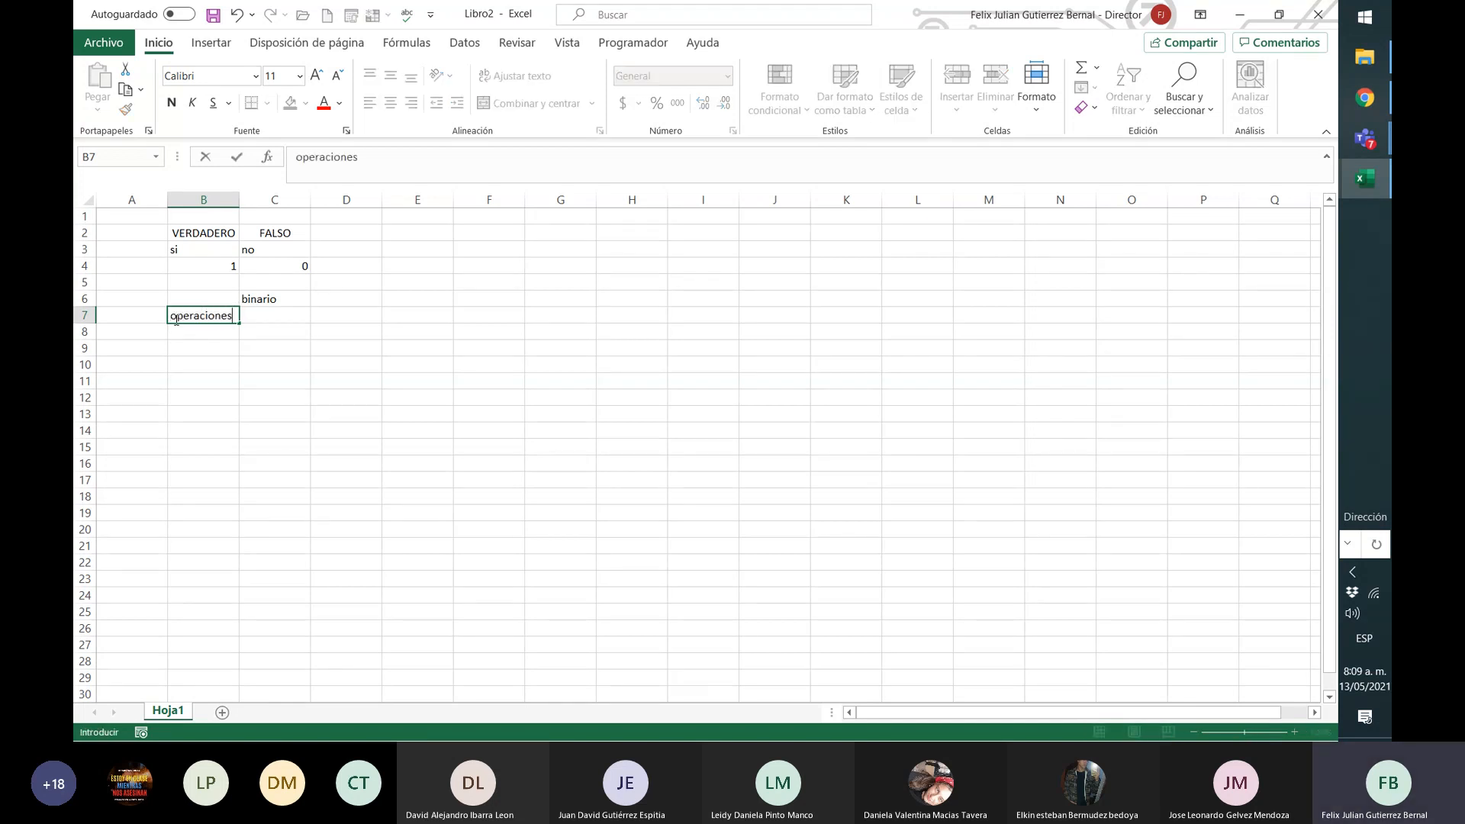
{"action": "key", "text": "Return"}
Step: Continue row 7 with condicionales in cell C7 and ciclos in cell D7
{"action": "left_click", "coordinate": [175, 319]}
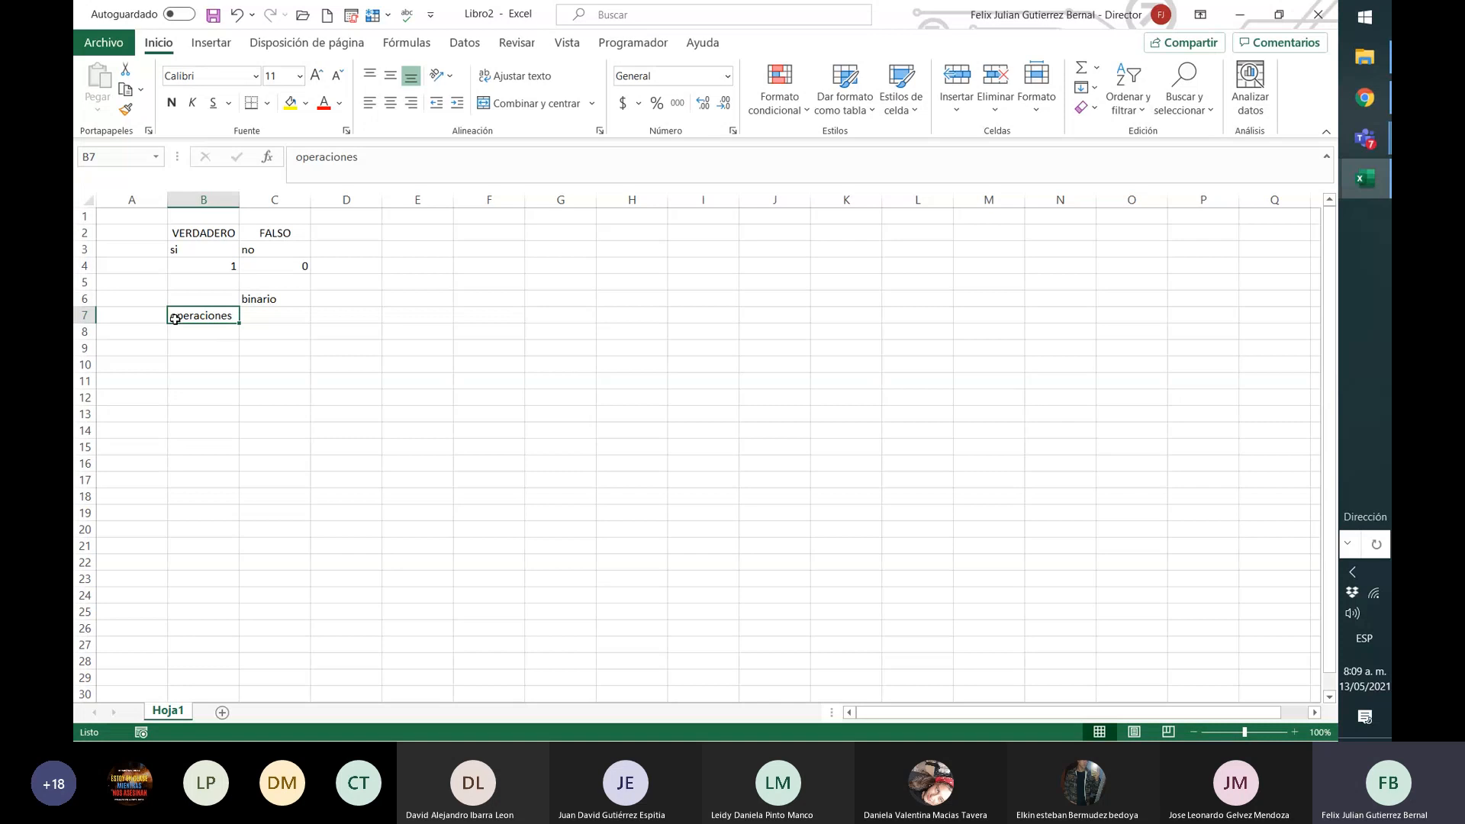
{"action": "key", "text": "Right"}
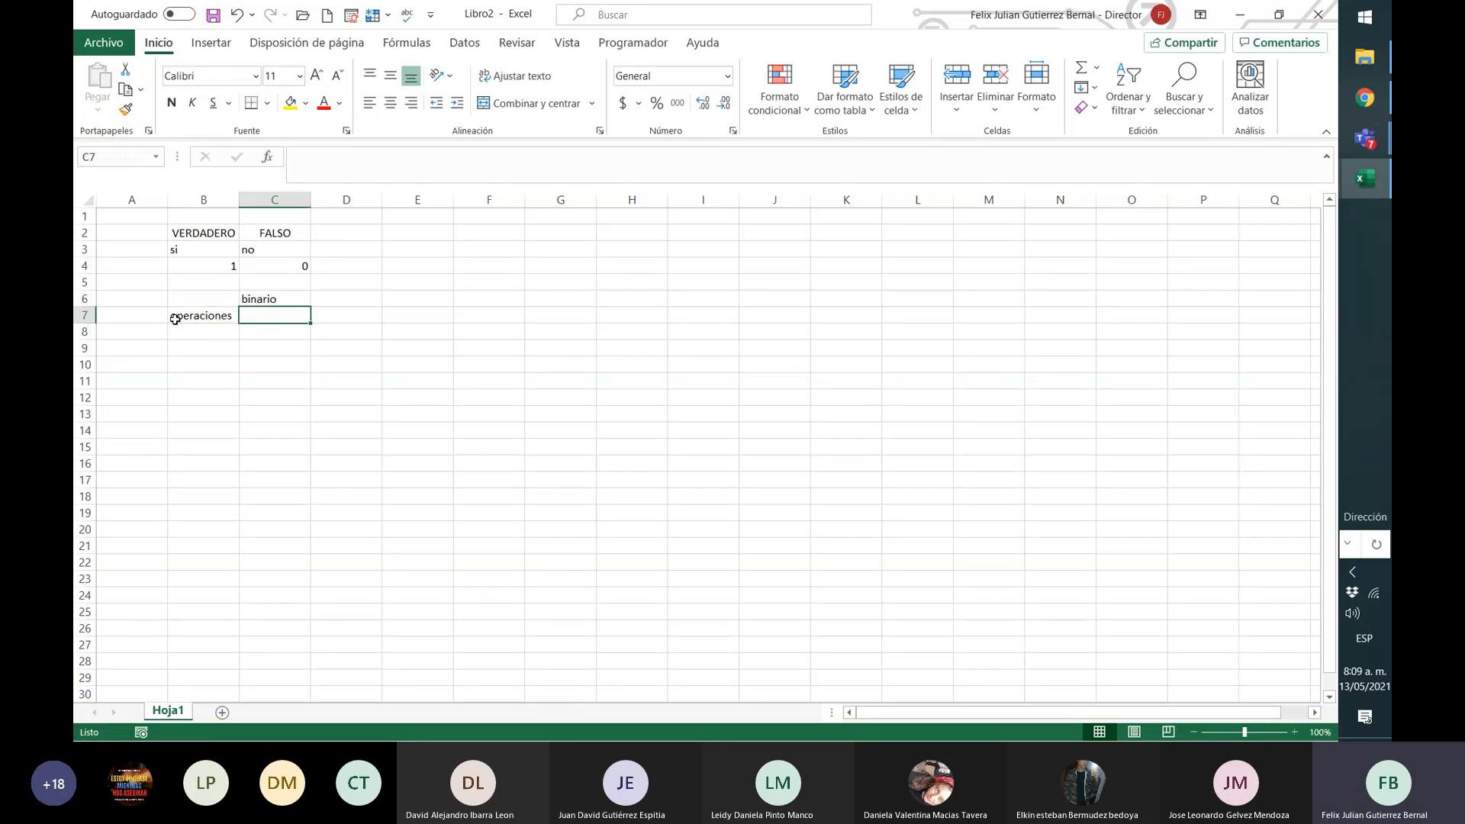
{"action": "type", "text": "condicionales"}
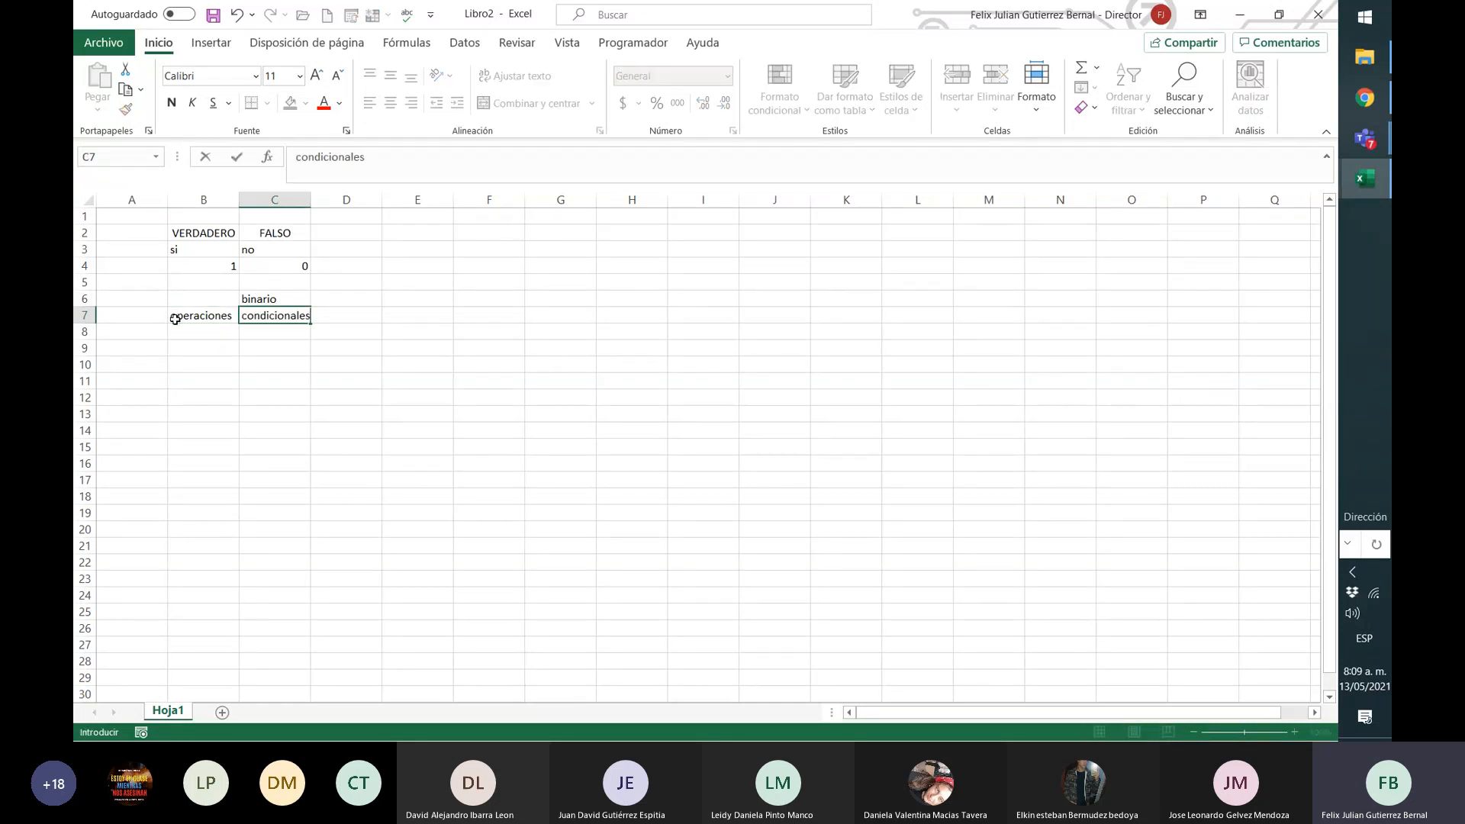
{"action": "key", "text": "Return"}
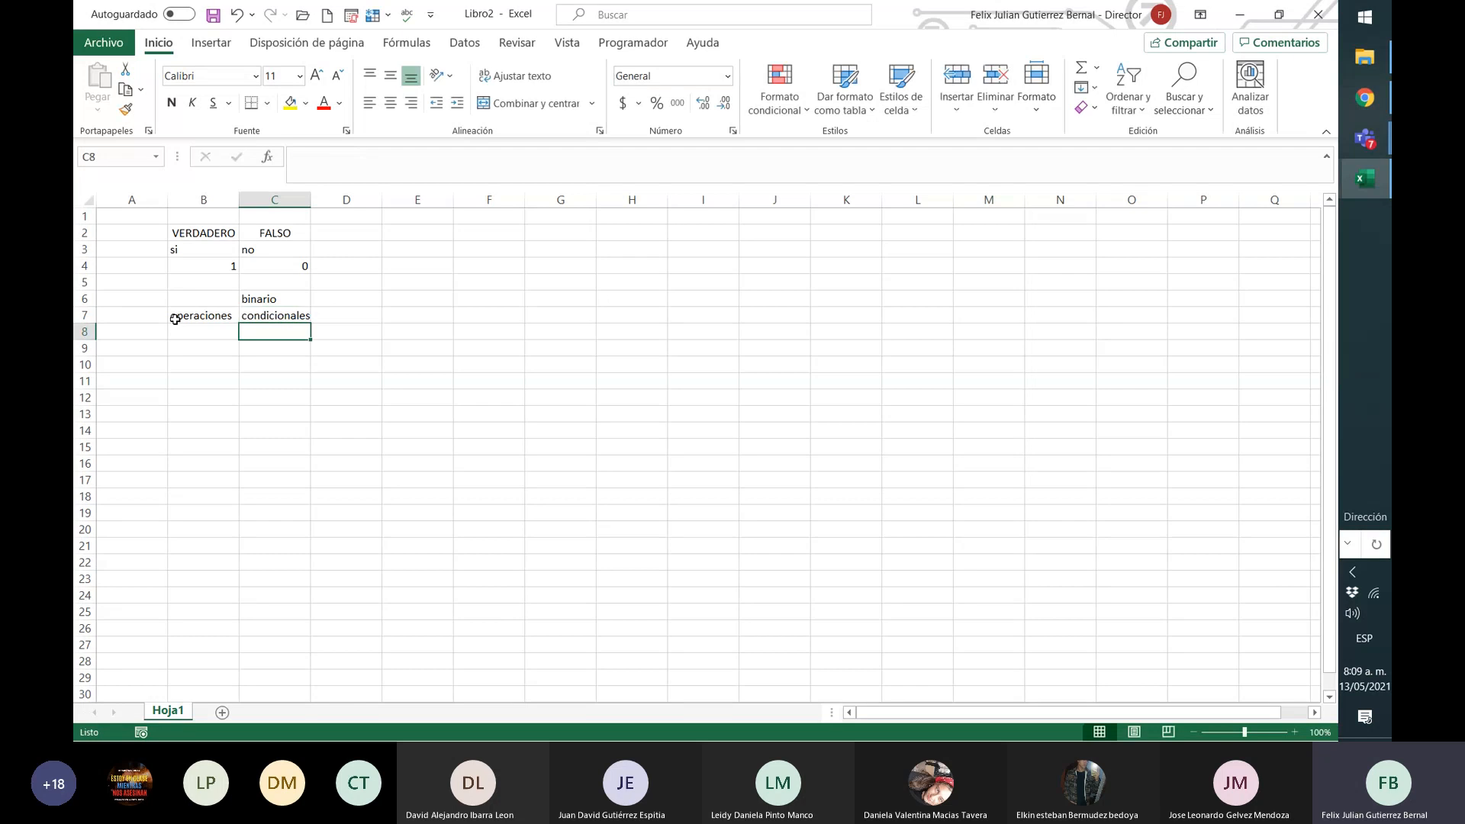
{"action": "key", "text": "Up"}
{"action": "key", "text": "Right"}
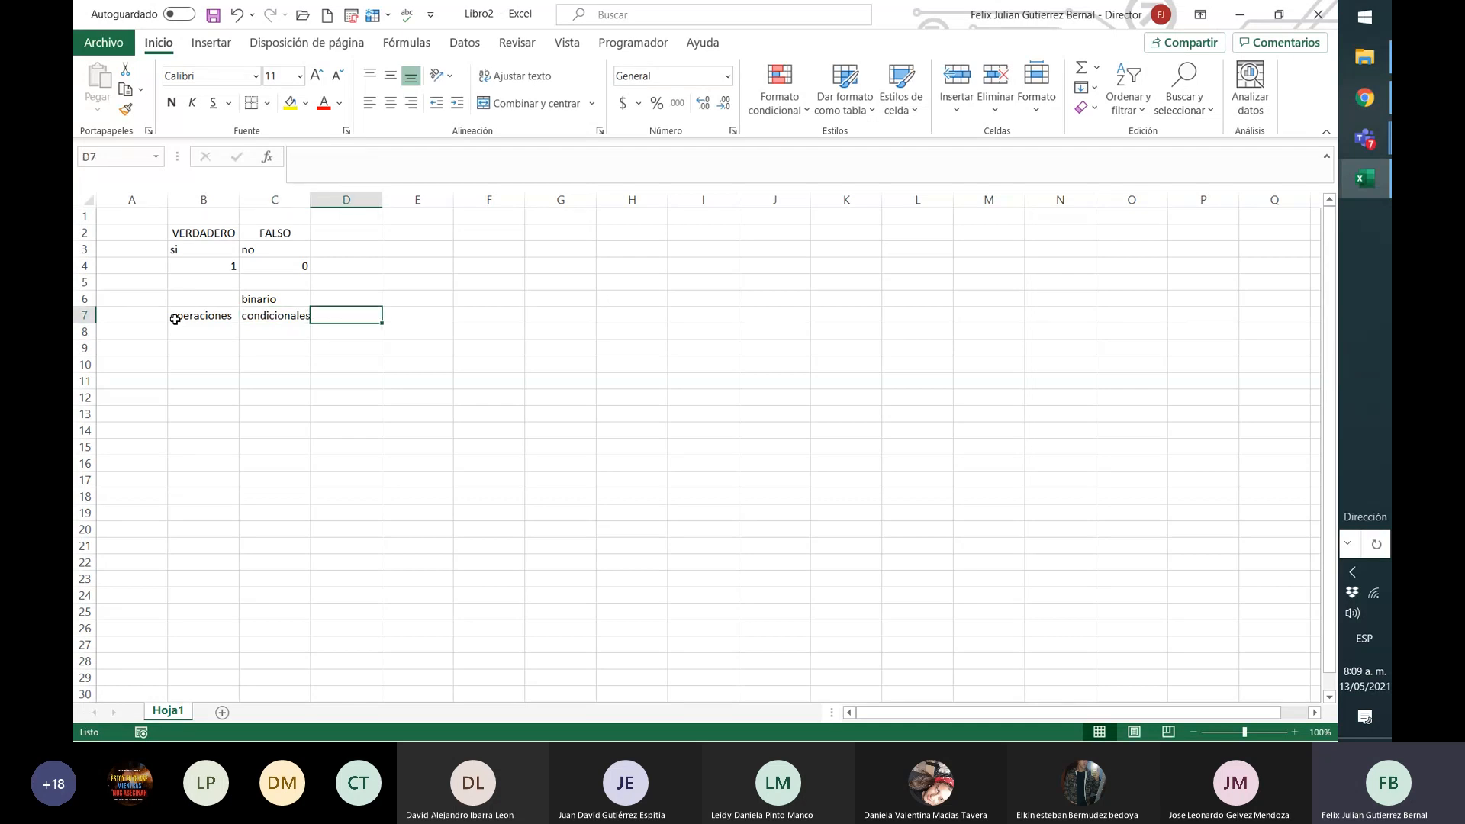
{"action": "type", "text": "c"}
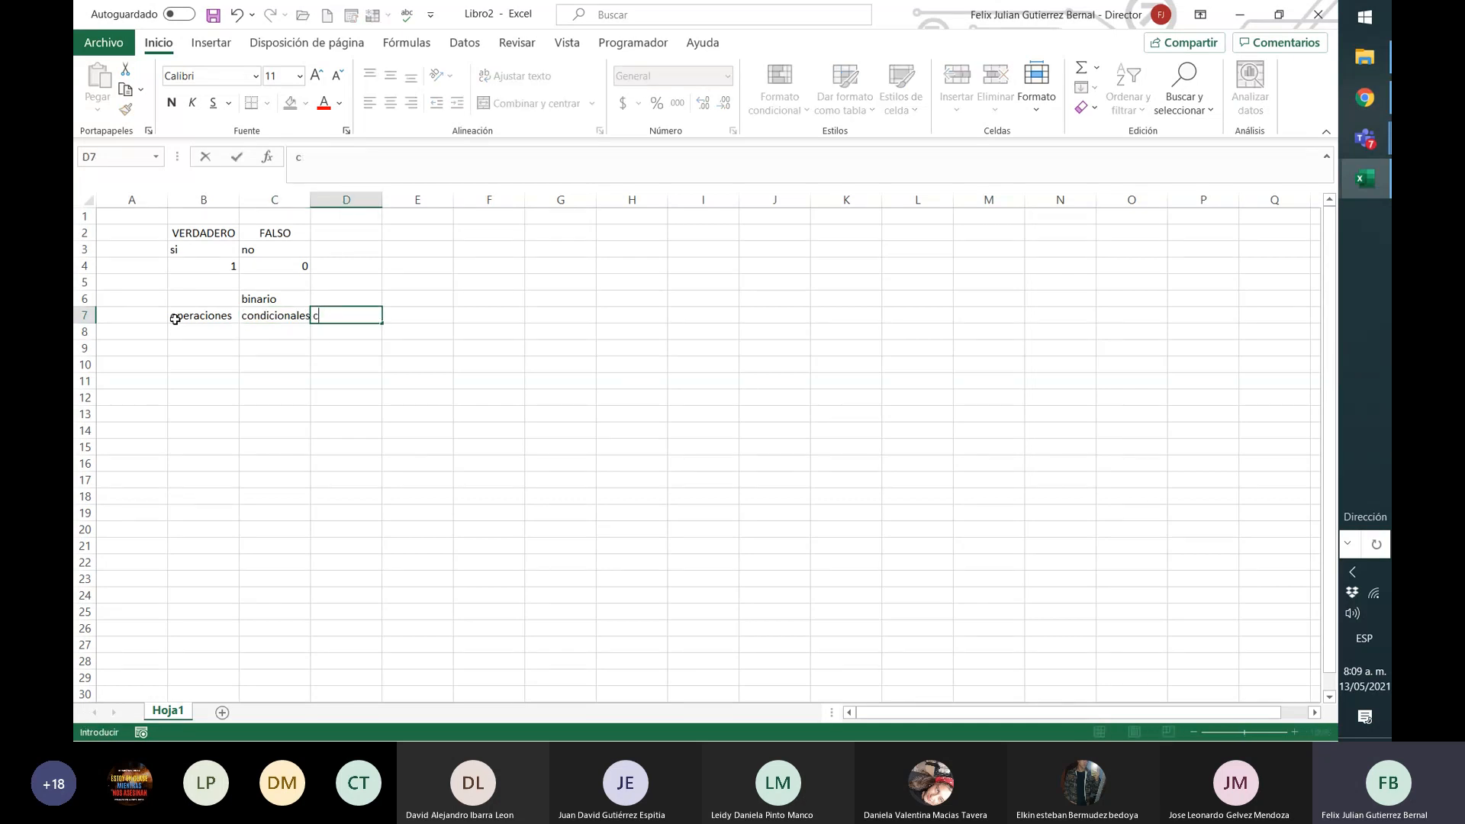
{"action": "type", "text": "iclos"}
{"action": "key", "text": "Return"}
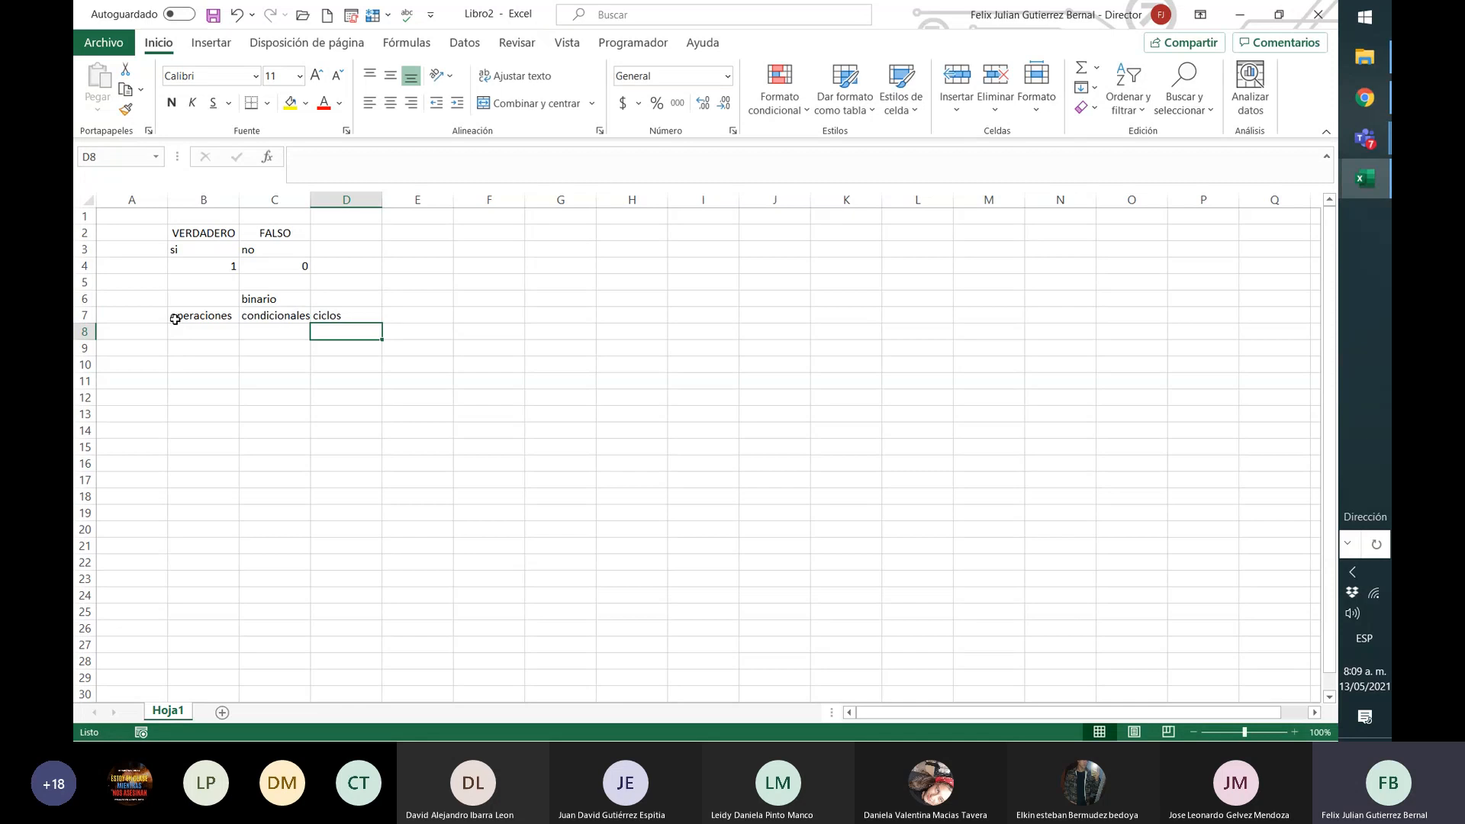
Step: Enter the logical operators and in cell A8 and or in cell B8
{"action": "key", "text": "Up"}
{"action": "key", "text": "Left"}
{"action": "key", "text": "Left"}
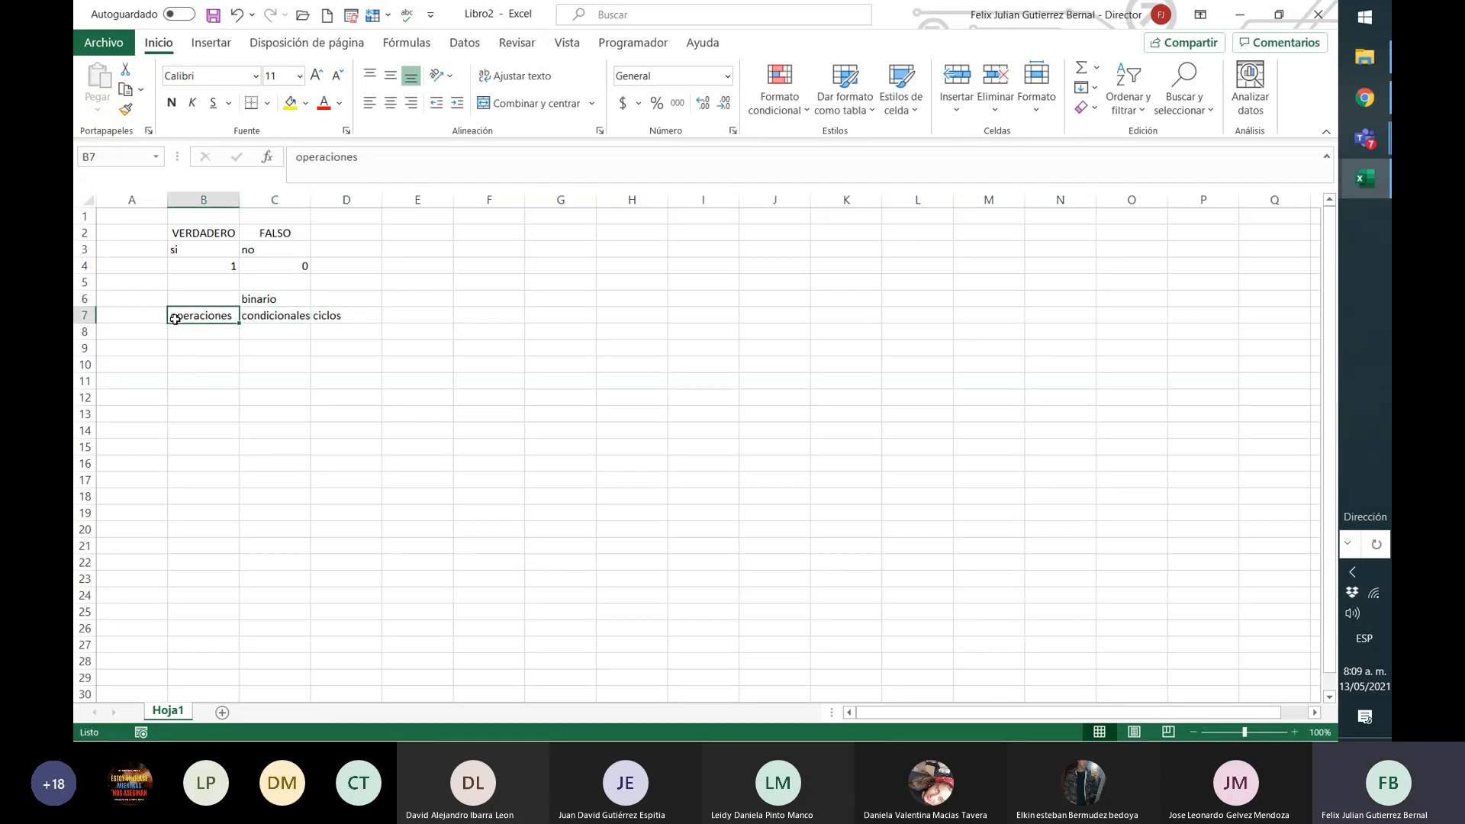
{"action": "key", "text": "Down"}
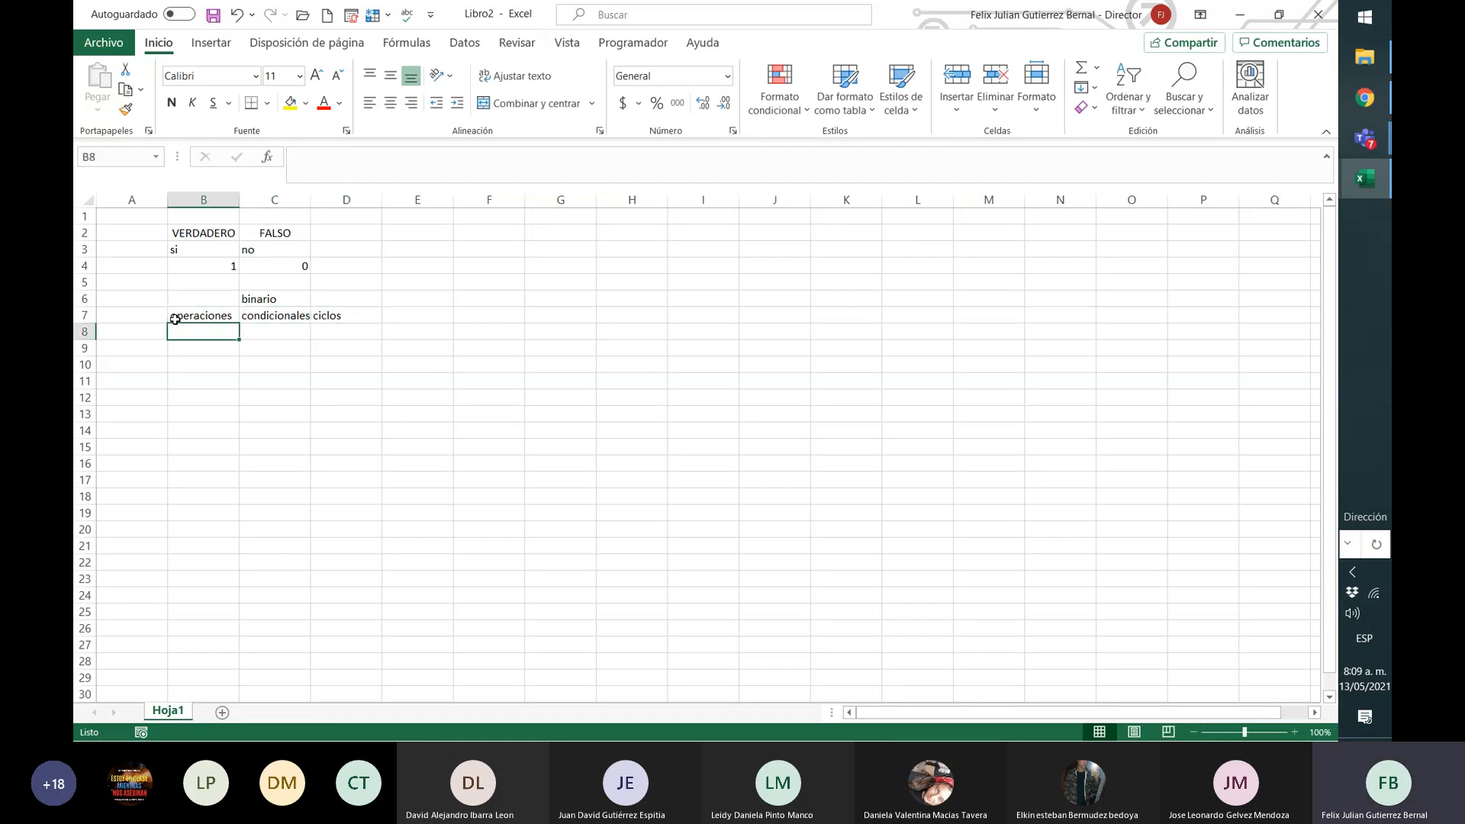
{"action": "key", "text": "Left"}
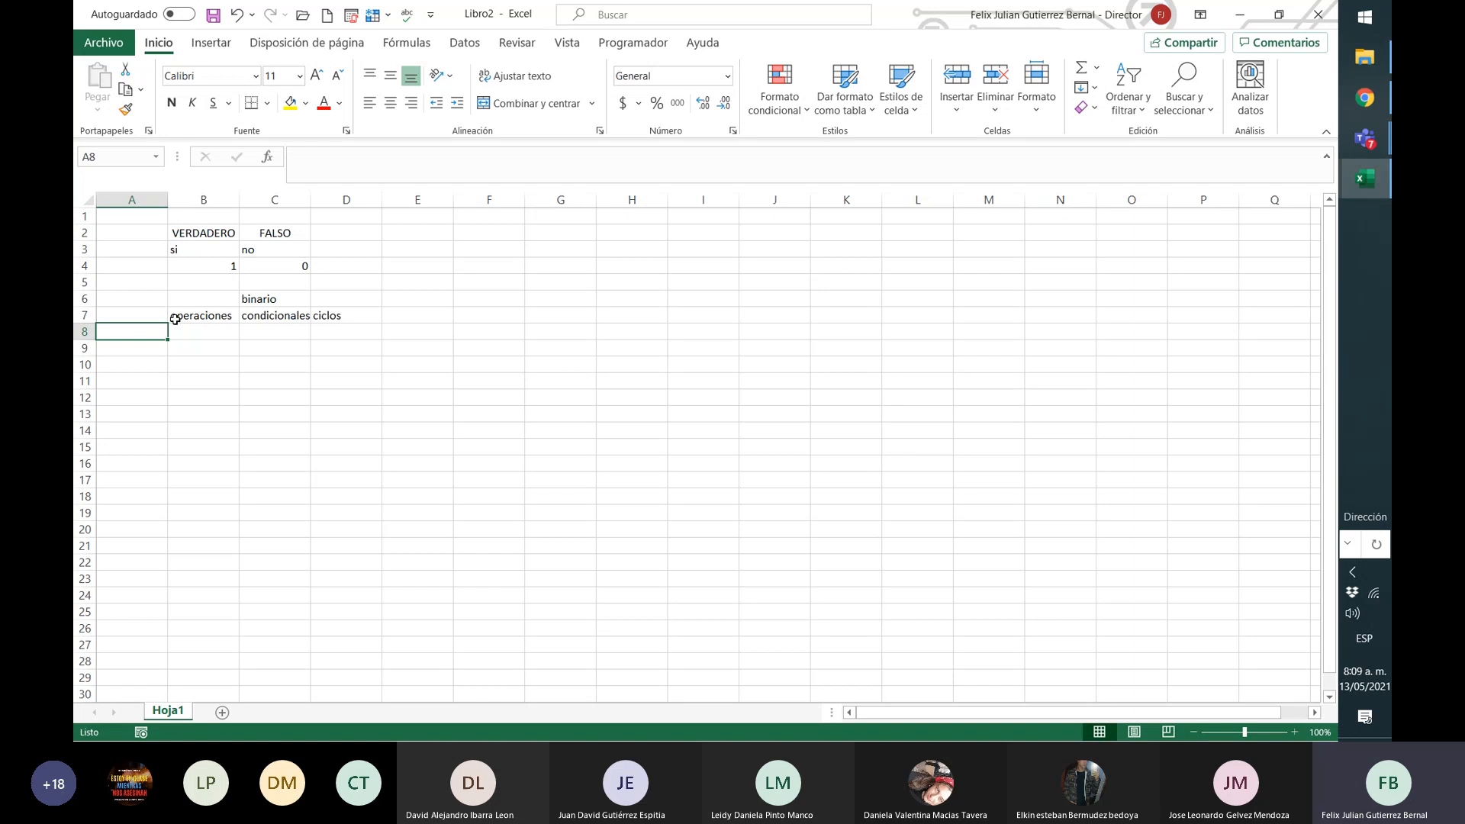
{"action": "type", "text": "and"}
{"action": "key", "text": "Tab"}
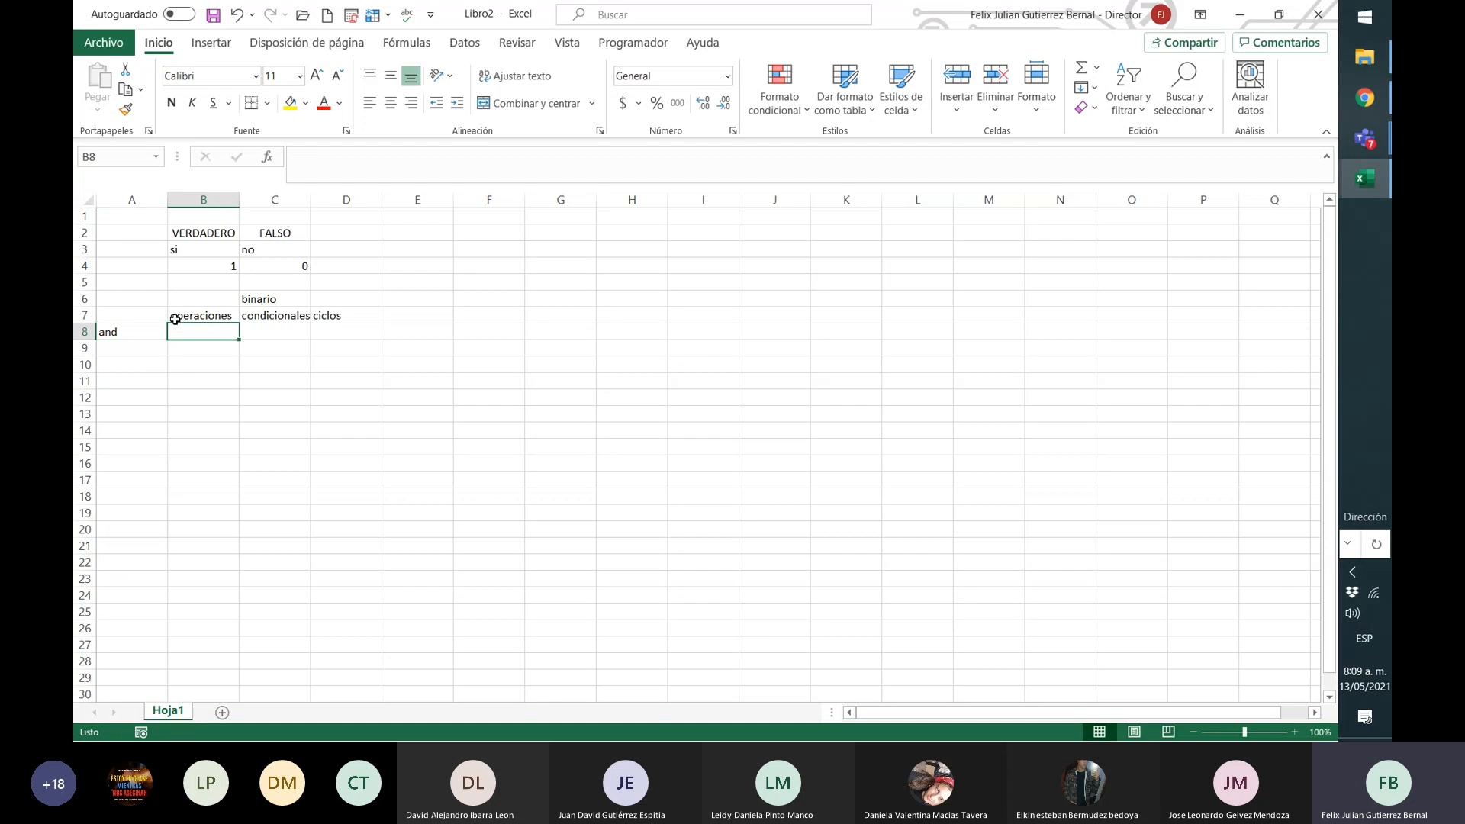
{"action": "type", "text": "oy"}
{"action": "key", "text": "BackSpace"}
{"action": "type", "text": "r"}
{"action": "key", "text": "Return"}
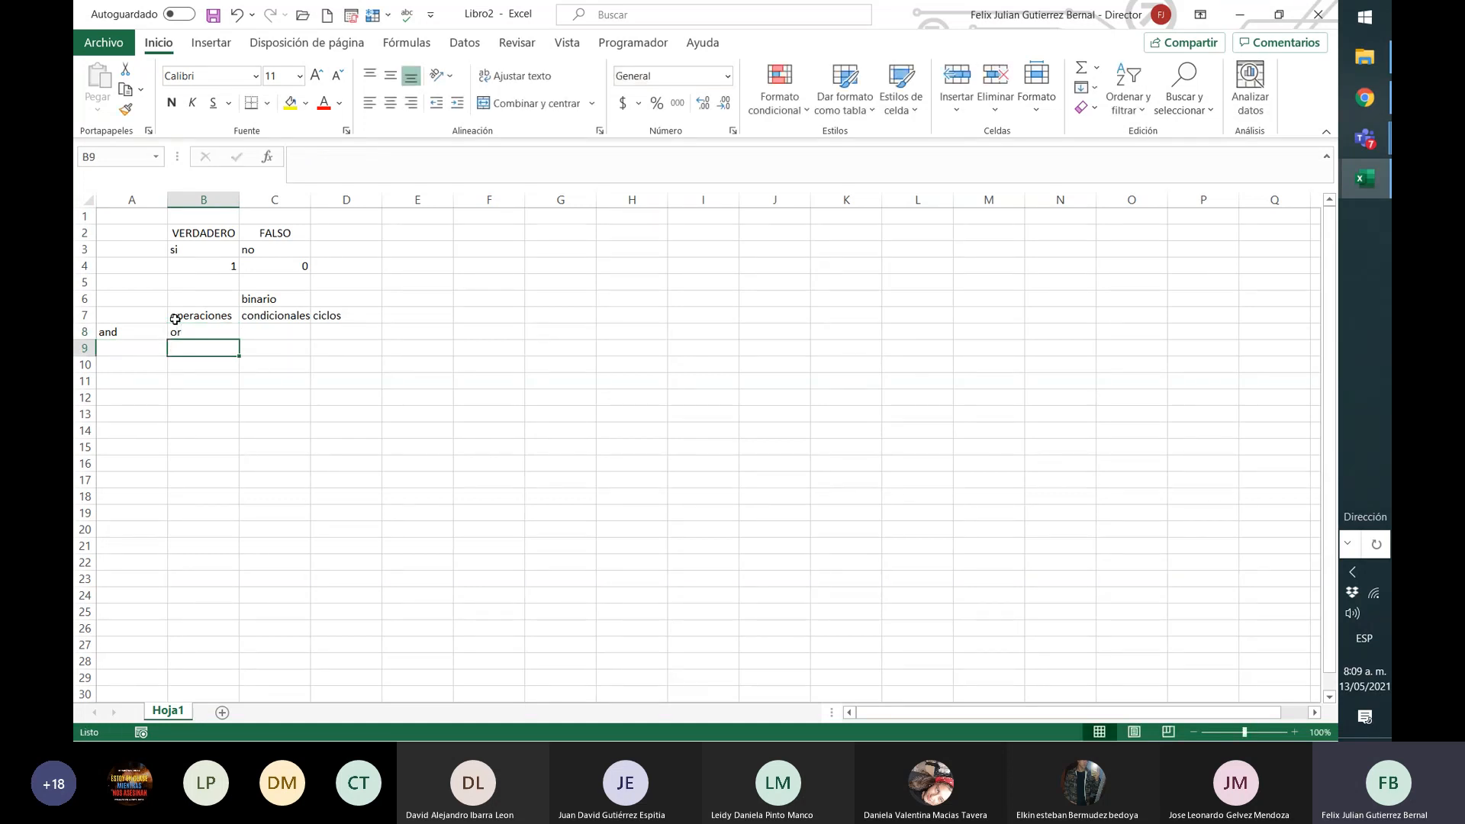
Step: Enter the column headings asistencia in cell F1 and evaluación in cell G1
{"action": "key", "text": "Up"}
{"action": "key", "text": "Right"}
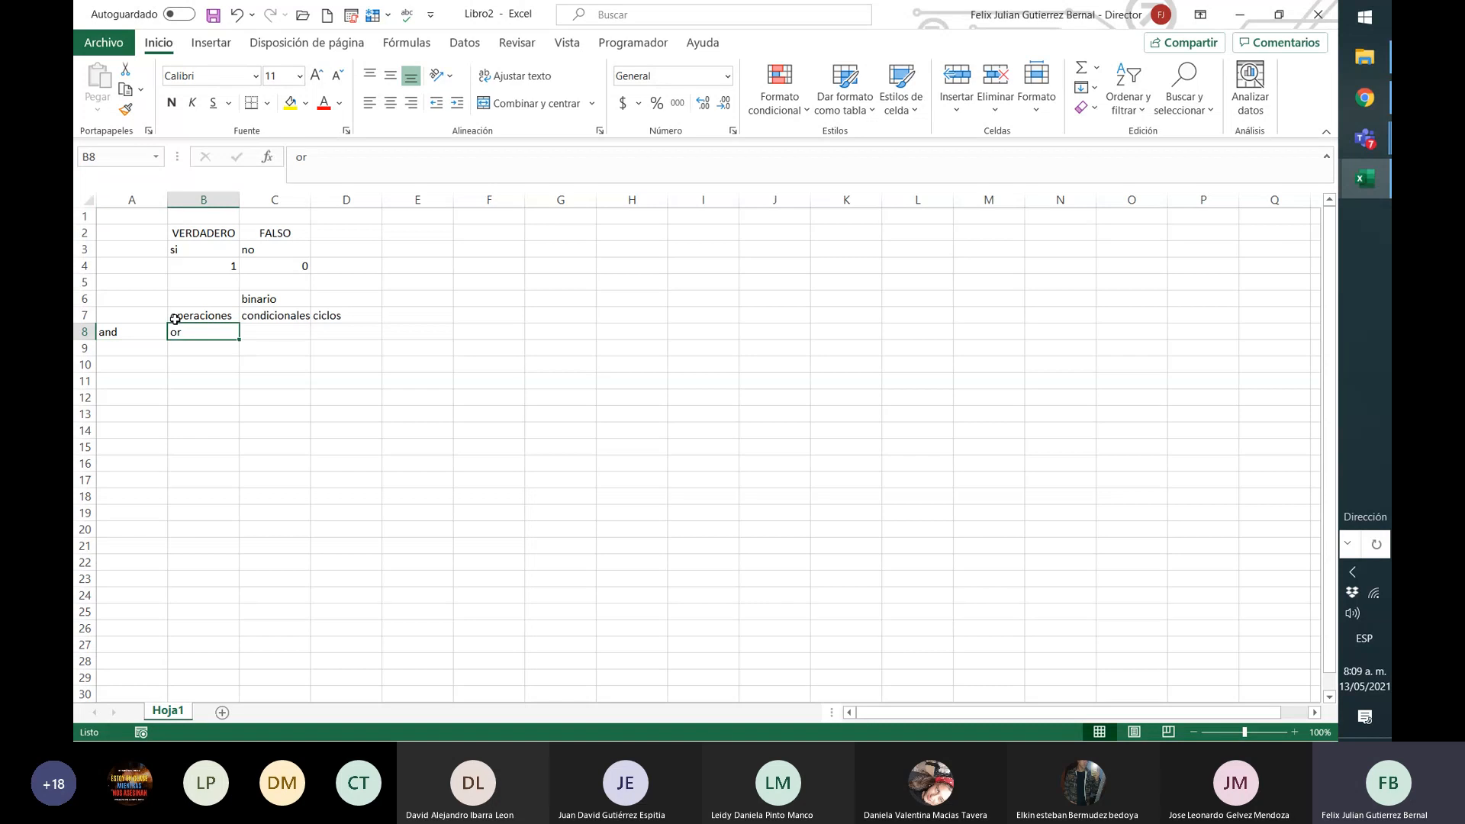
{"action": "key", "text": "Right"}
{"action": "key", "text": "Right"}
{"action": "key", "text": "Right"}
{"action": "key", "text": "Right"}
{"action": "key", "text": "Right"}
{"action": "key", "text": "Up"}
{"action": "key", "text": "Up"}
{"action": "key", "text": "Up"}
{"action": "key", "text": "Up"}
{"action": "key", "text": "Up"}
{"action": "key", "text": "Up"}
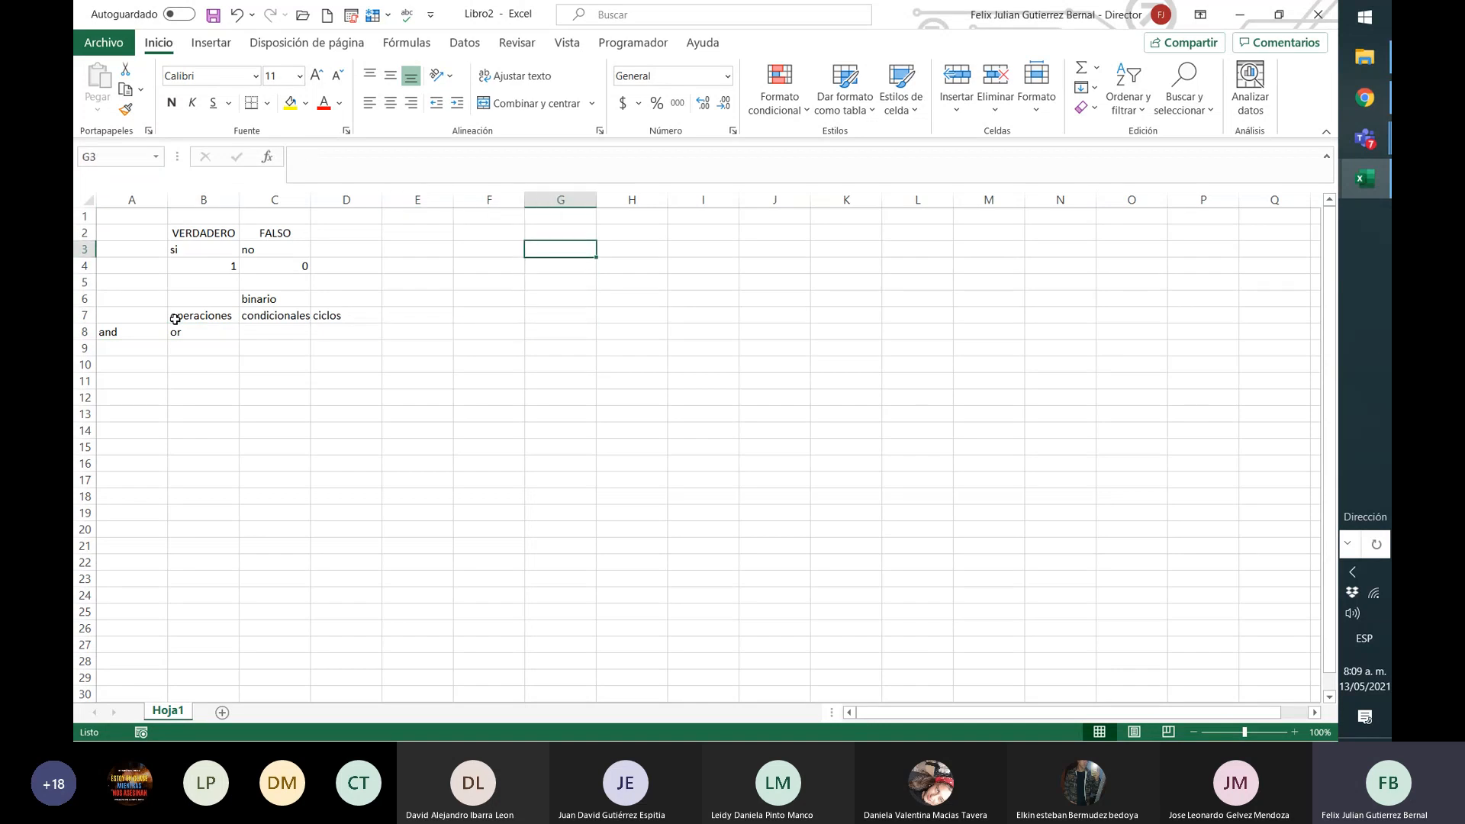
{"action": "key", "text": "Up"}
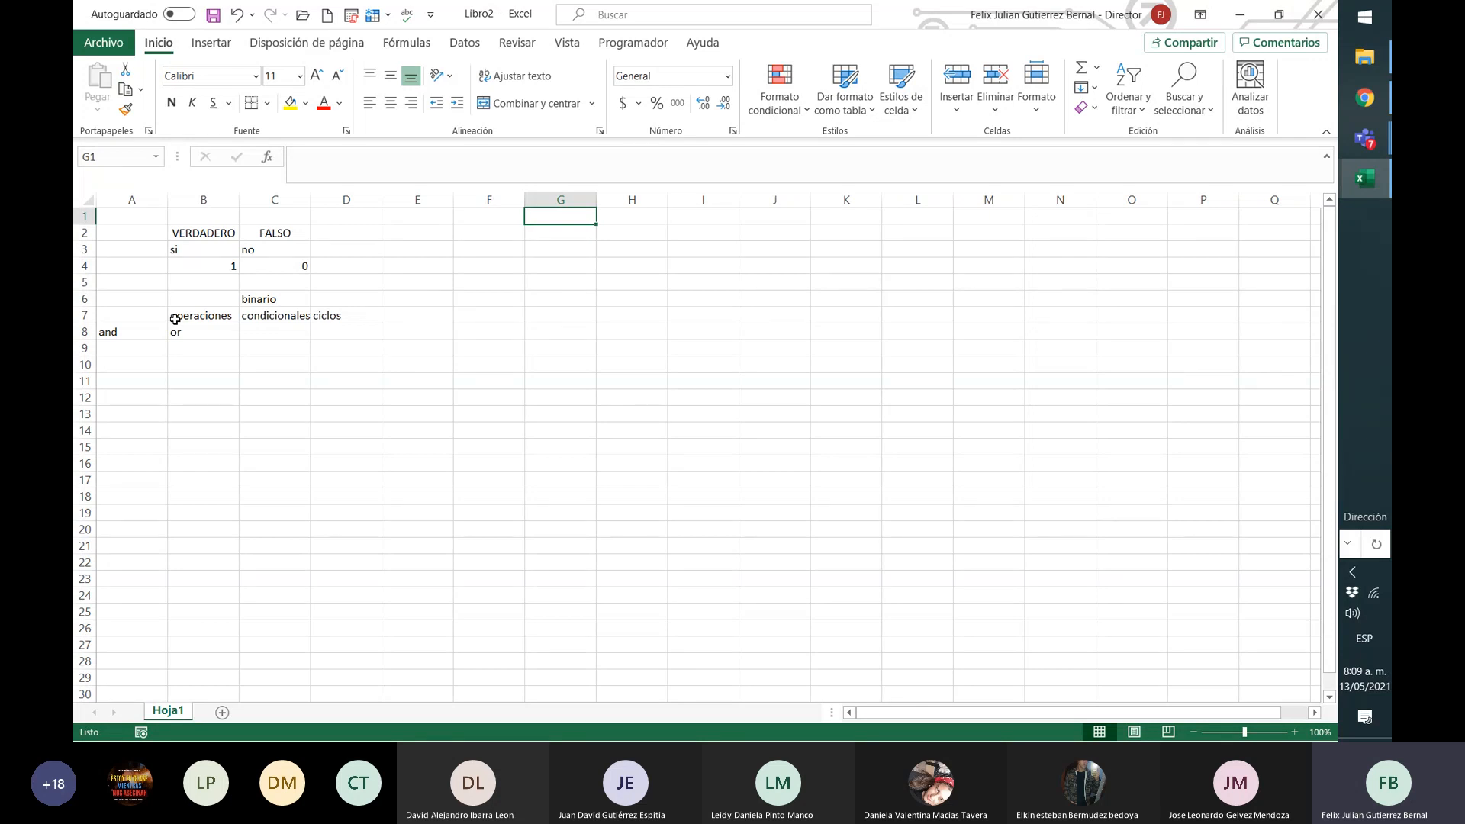
{"action": "key", "text": "Left"}
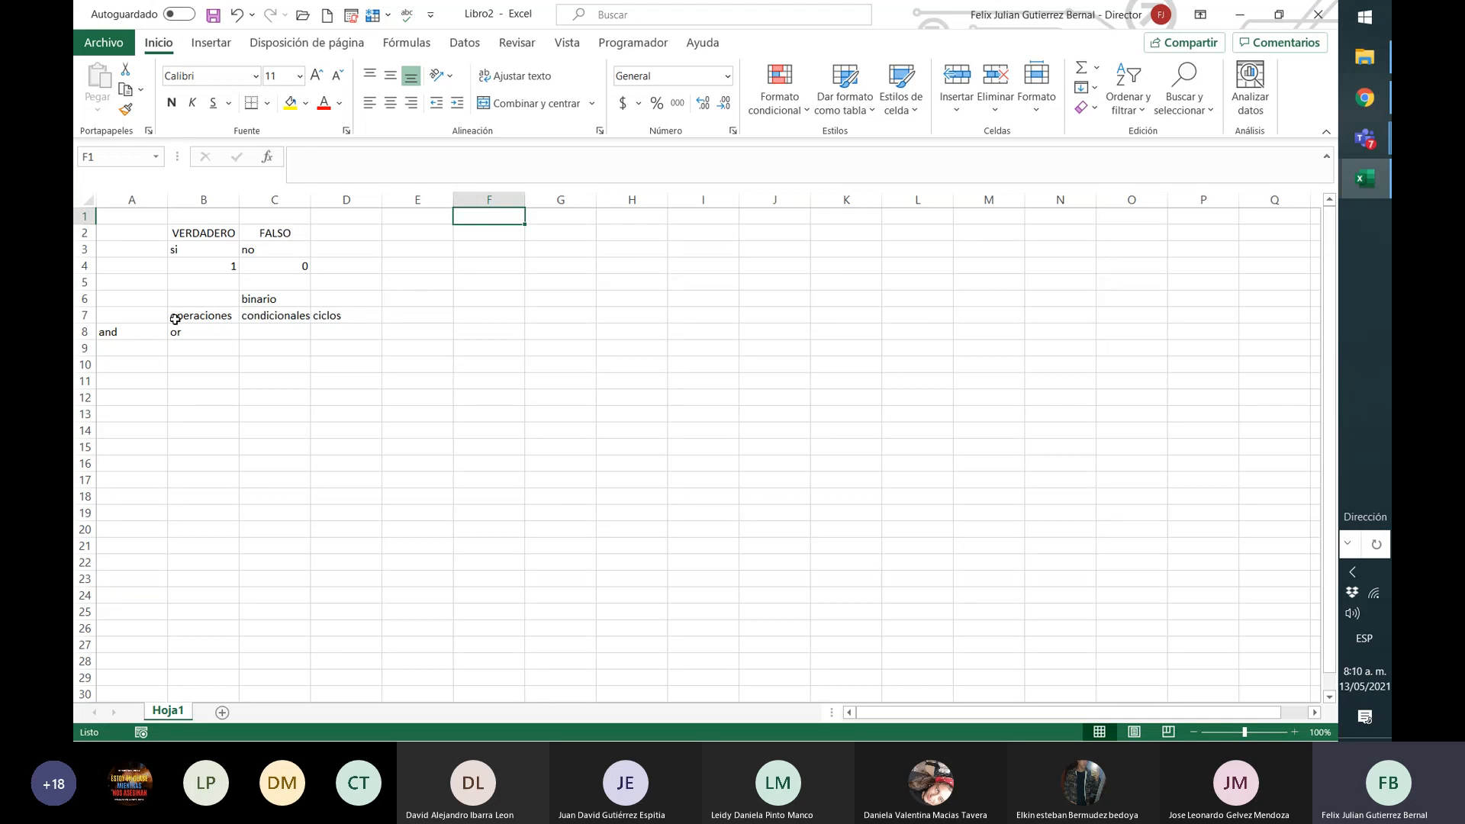
{"action": "type", "text": "asistencia"}
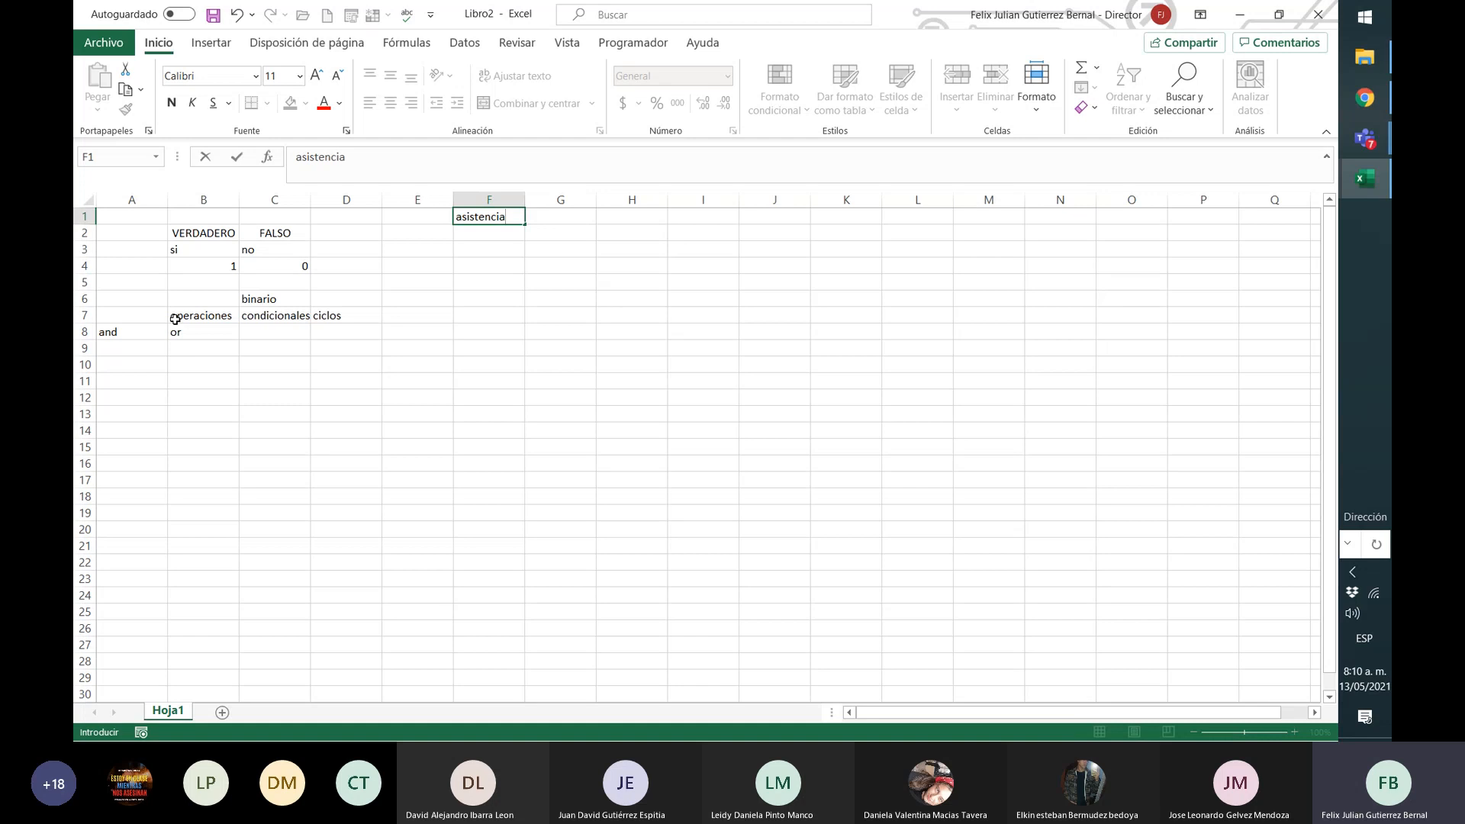
{"action": "key", "text": "Tab"}
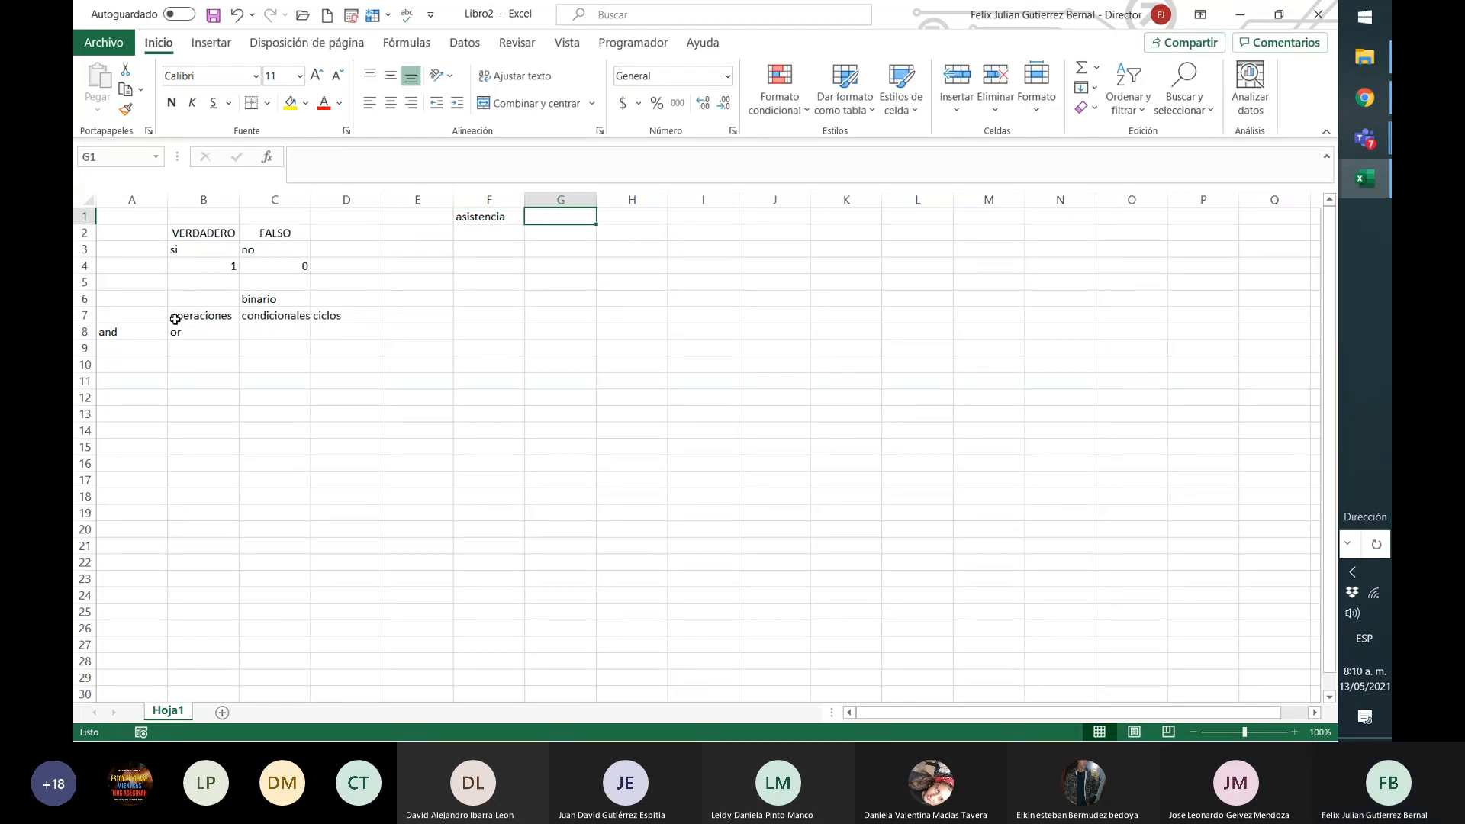
{"action": "type", "text": "evaluación"}
{"action": "key", "text": "Return"}
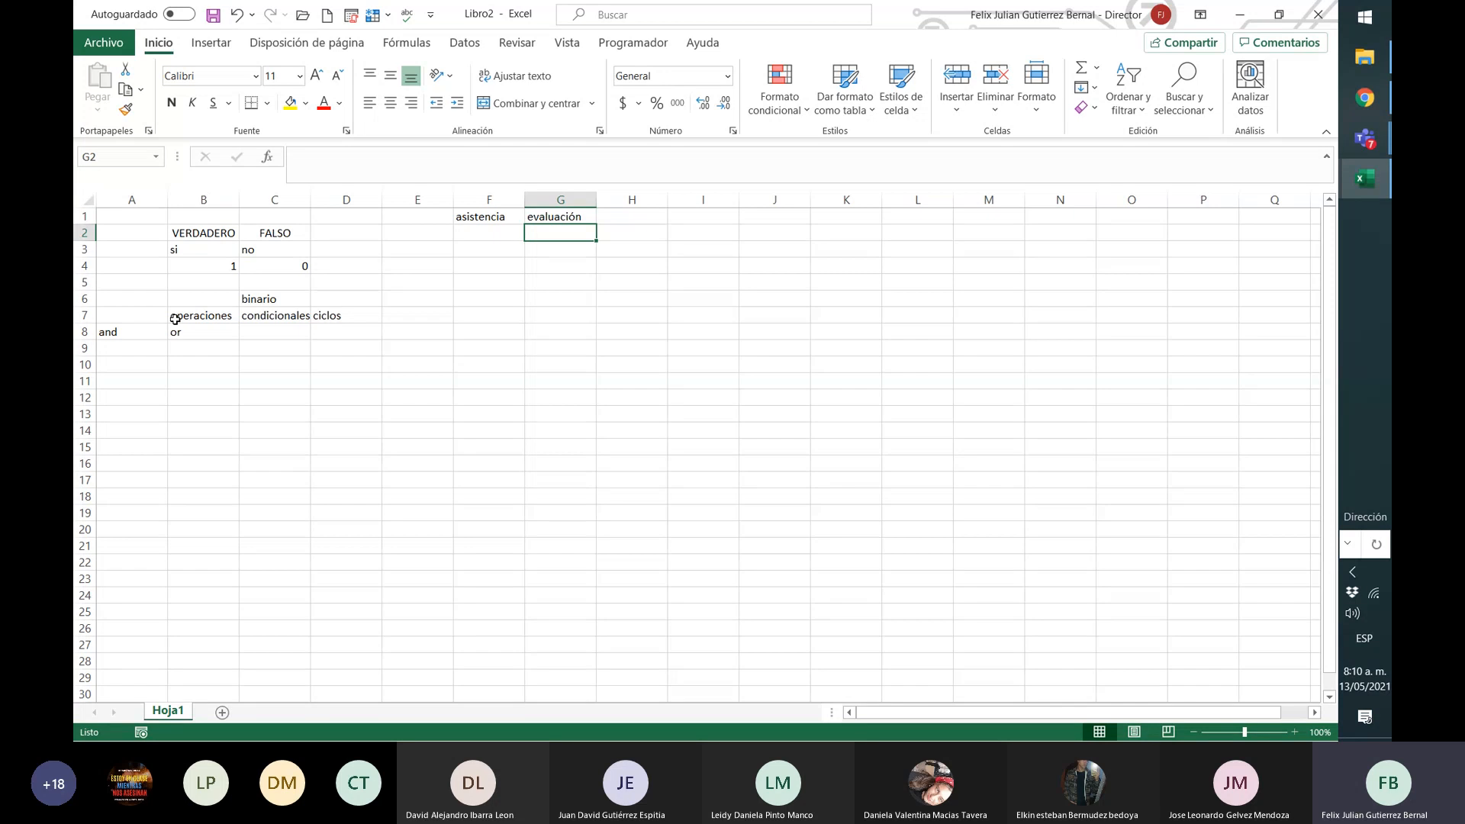
Step: Add the column heading aprobación in cell H1, beside evaluación
{"action": "key", "text": "Up"}
{"action": "key", "text": "Left"}
{"action": "key", "text": "Right"}
{"action": "key", "text": "Right"}
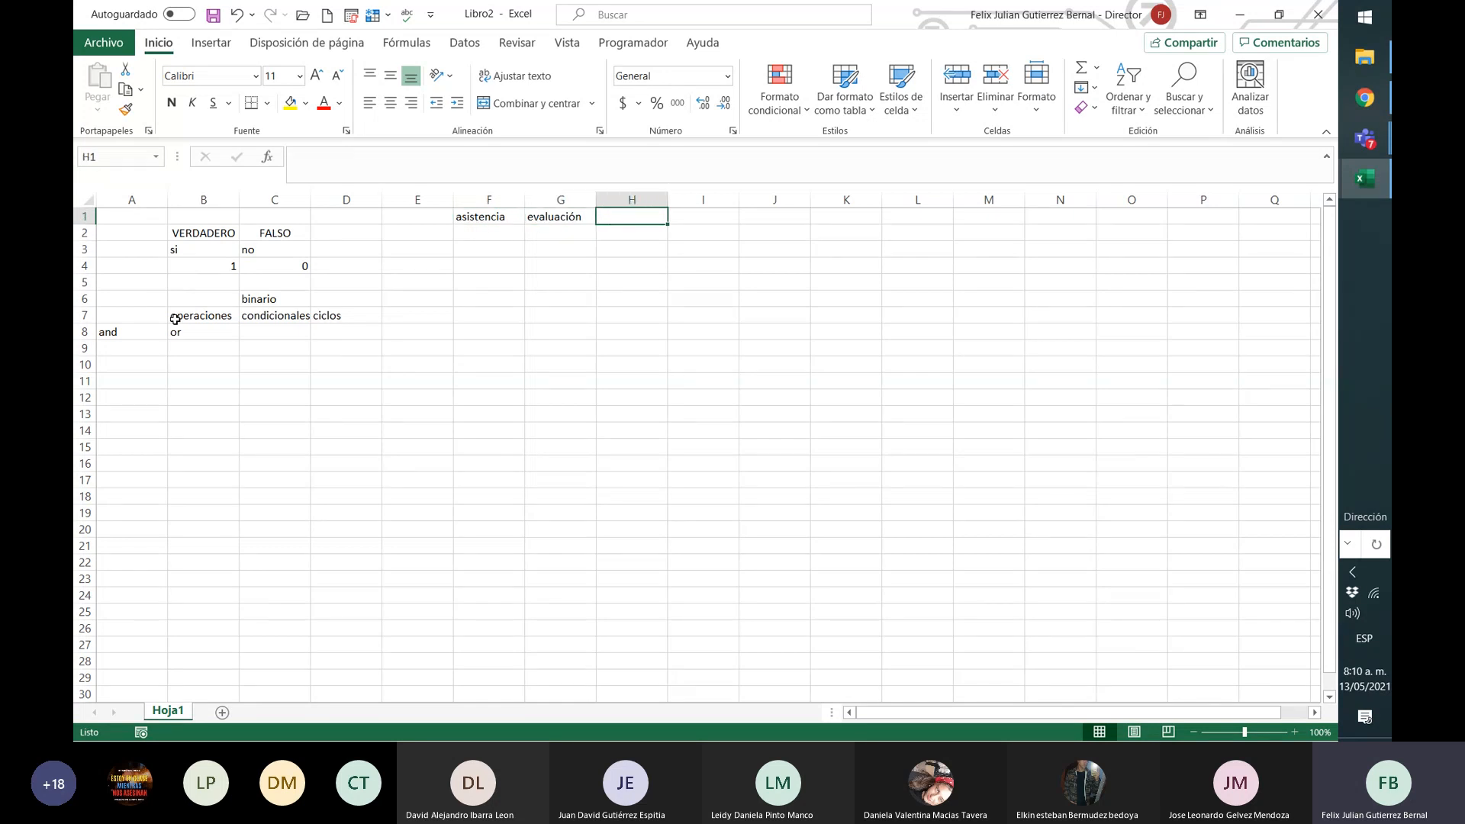
{"action": "type", "text": "aprobaci"}
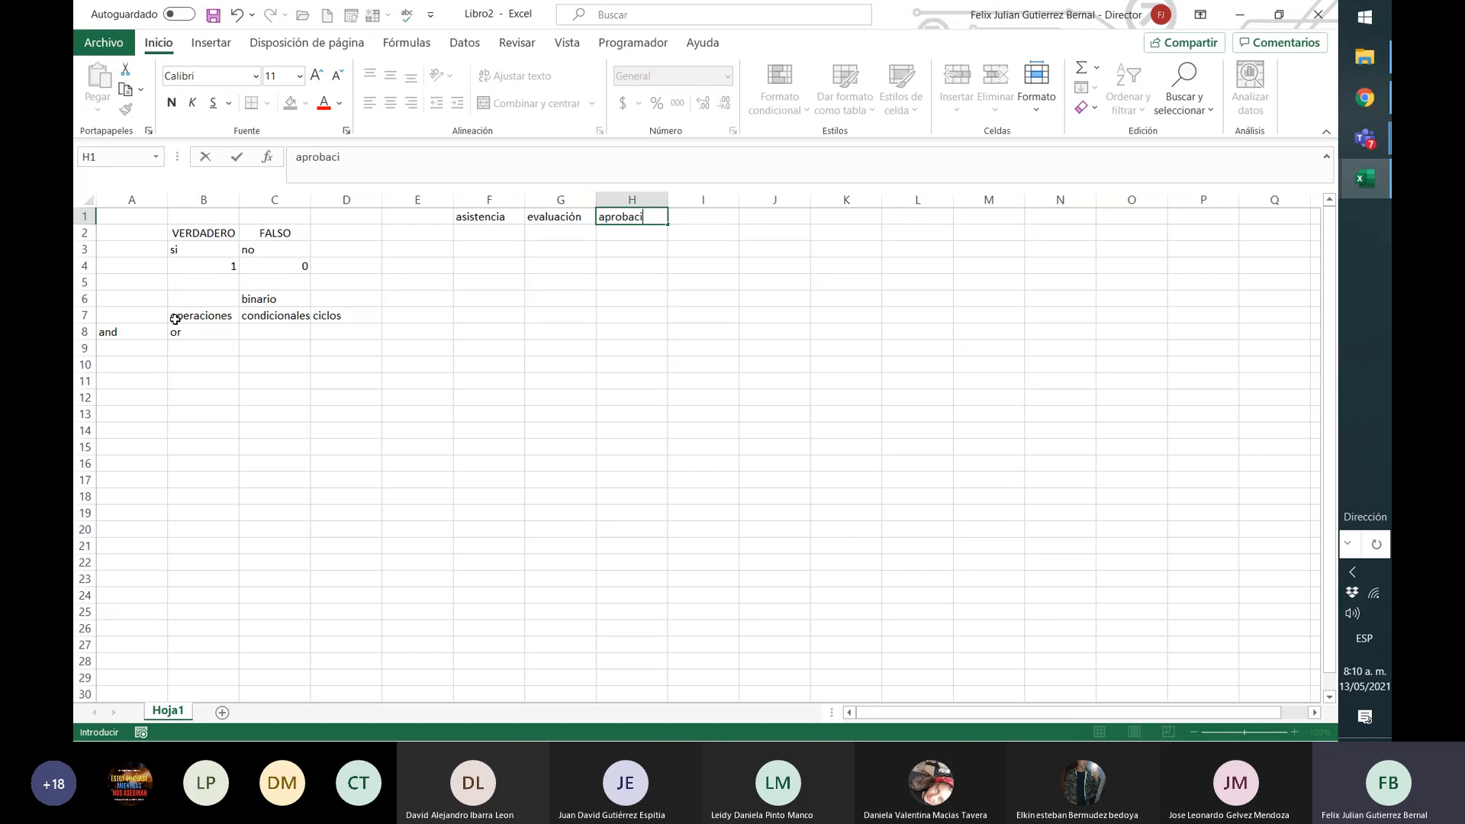
{"action": "type", "text": "ón"}
{"action": "key", "text": "Return"}
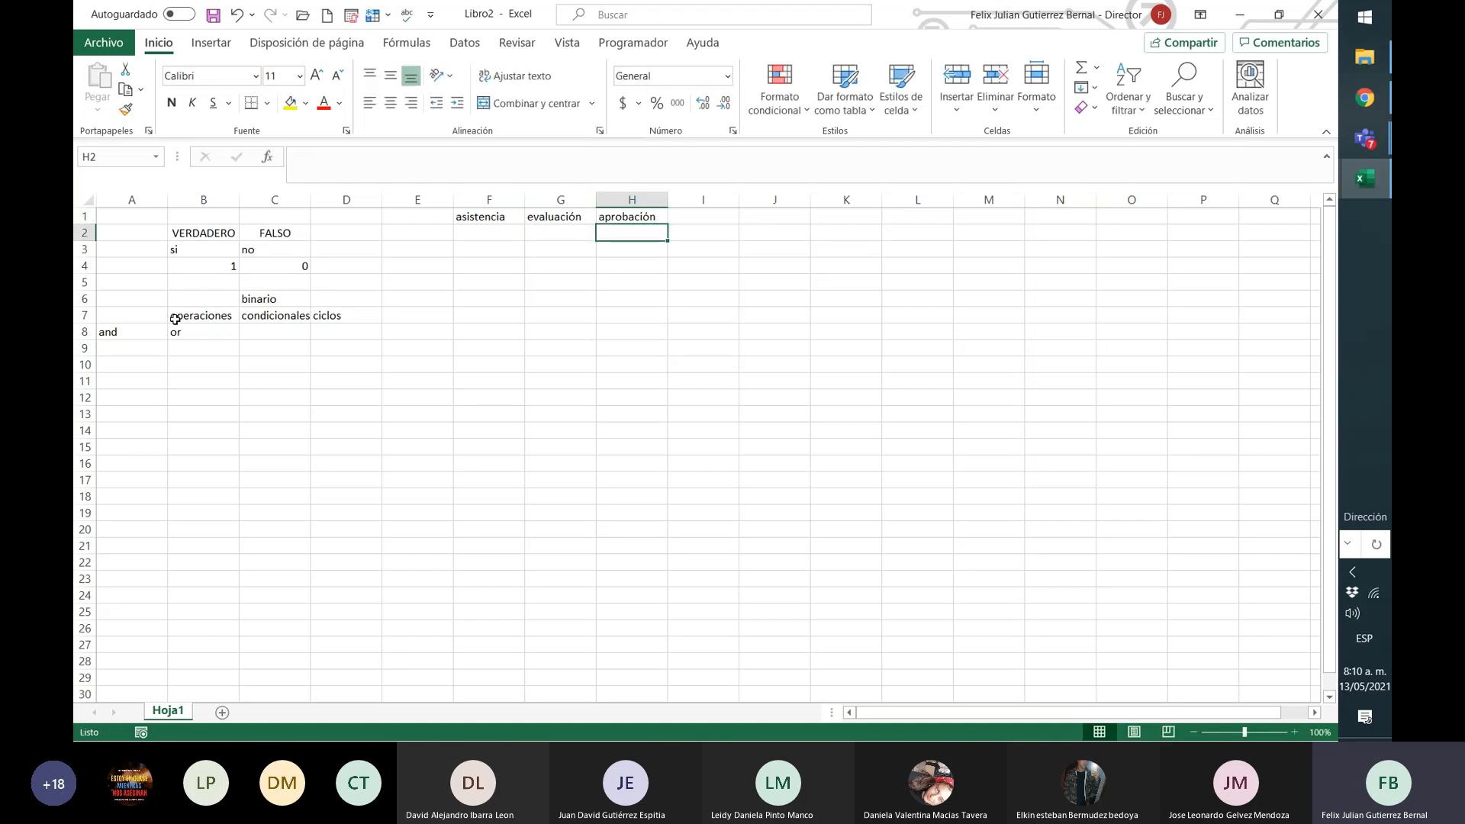
Step: Enter no and no in F2:G2, and no and si in F3:G3, for asistencia and evaluación
{"action": "key", "text": "Left"}
{"action": "key", "text": "Left"}
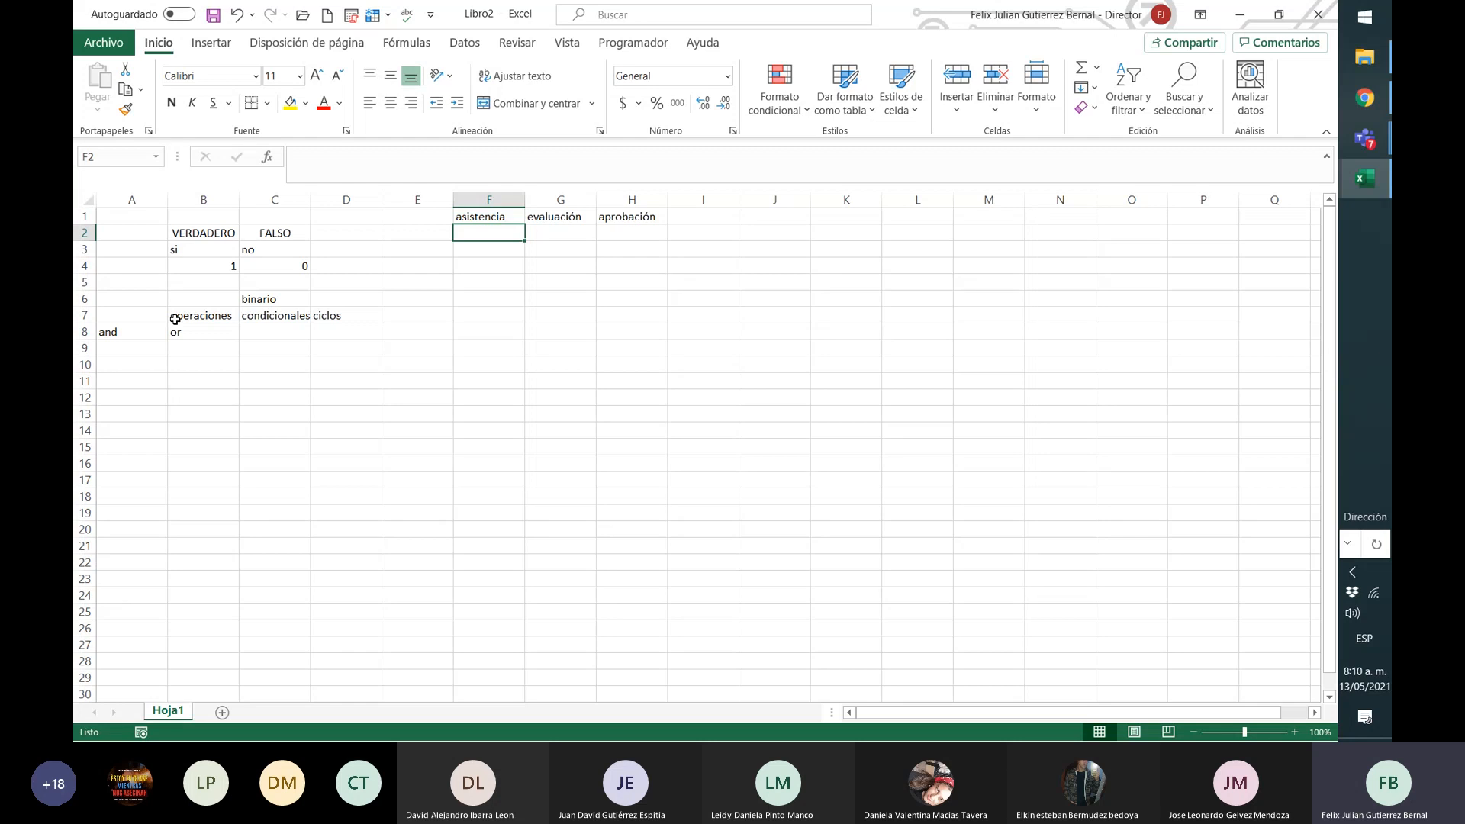
{"action": "type", "text": "no"}
{"action": "key", "text": "Tab"}
{"action": "type", "text": "no"}
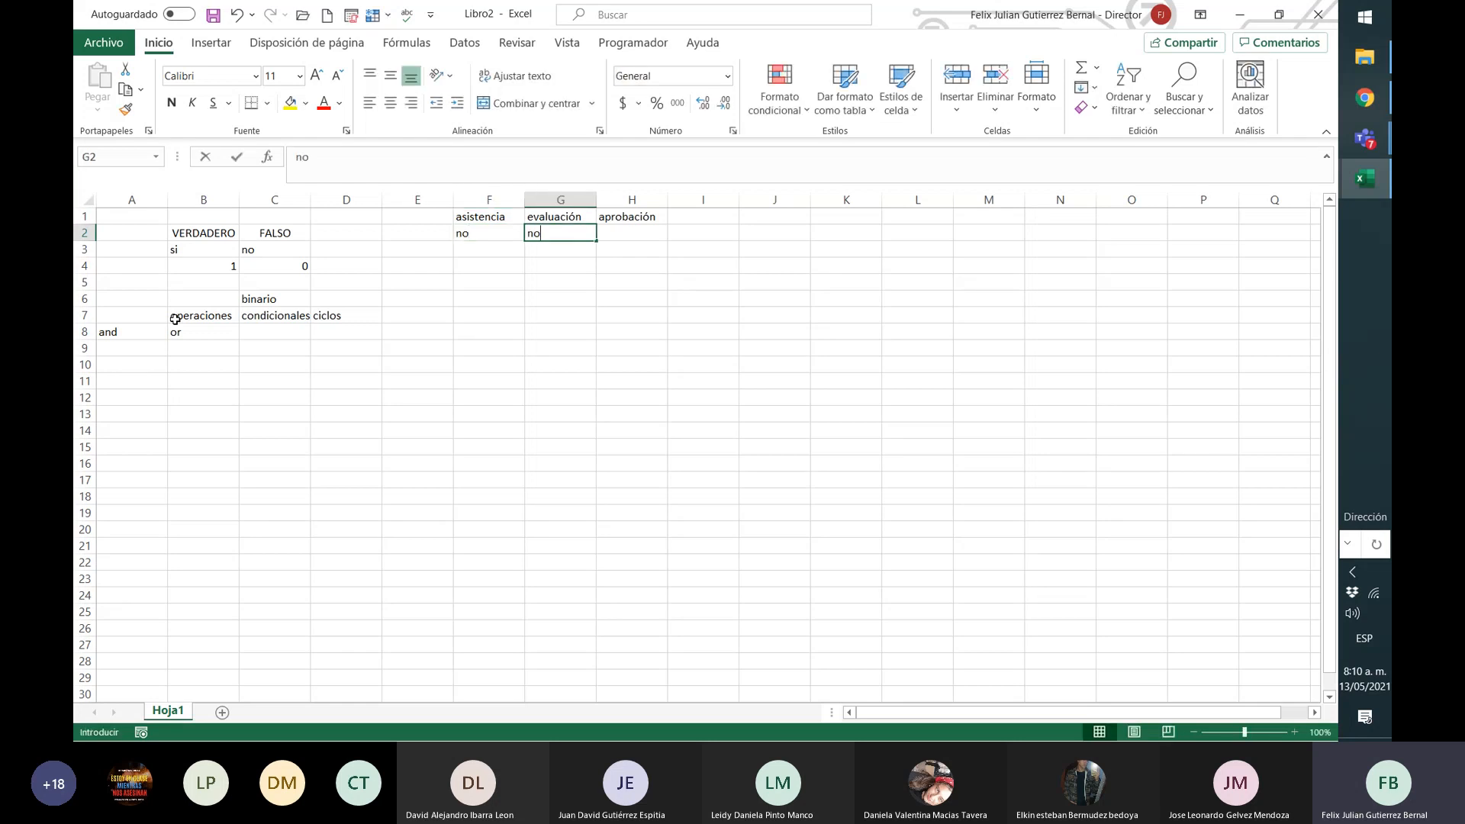
{"action": "key", "text": "Return"}
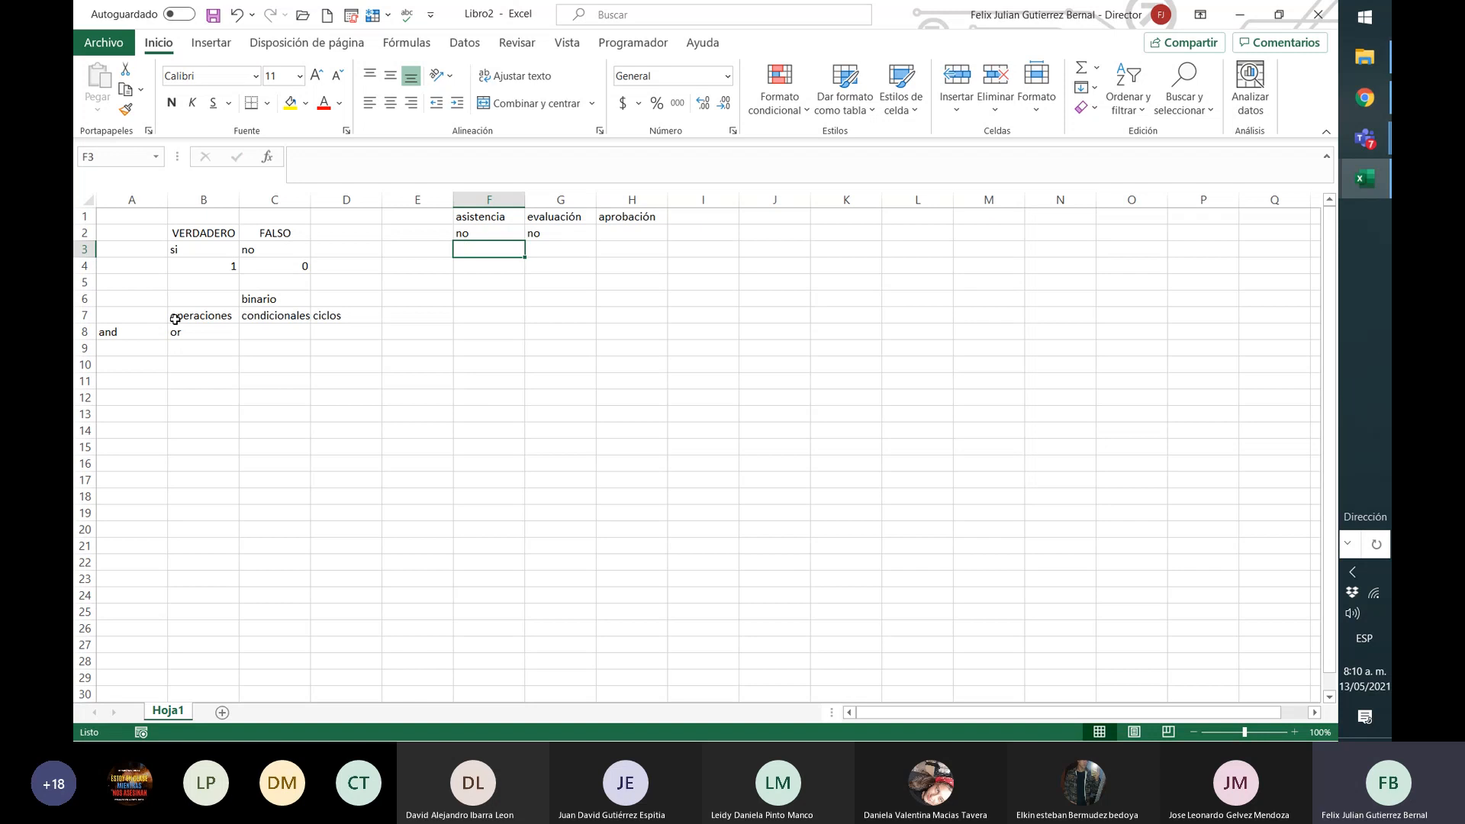
{"action": "type", "text": "no"}
{"action": "key", "text": "Tab"}
{"action": "type", "text": "si"}
{"action": "key", "text": "Return"}
Step: Enter si and no in F4:G4, and si and si in F5:G5
{"action": "key", "text": "Left"}
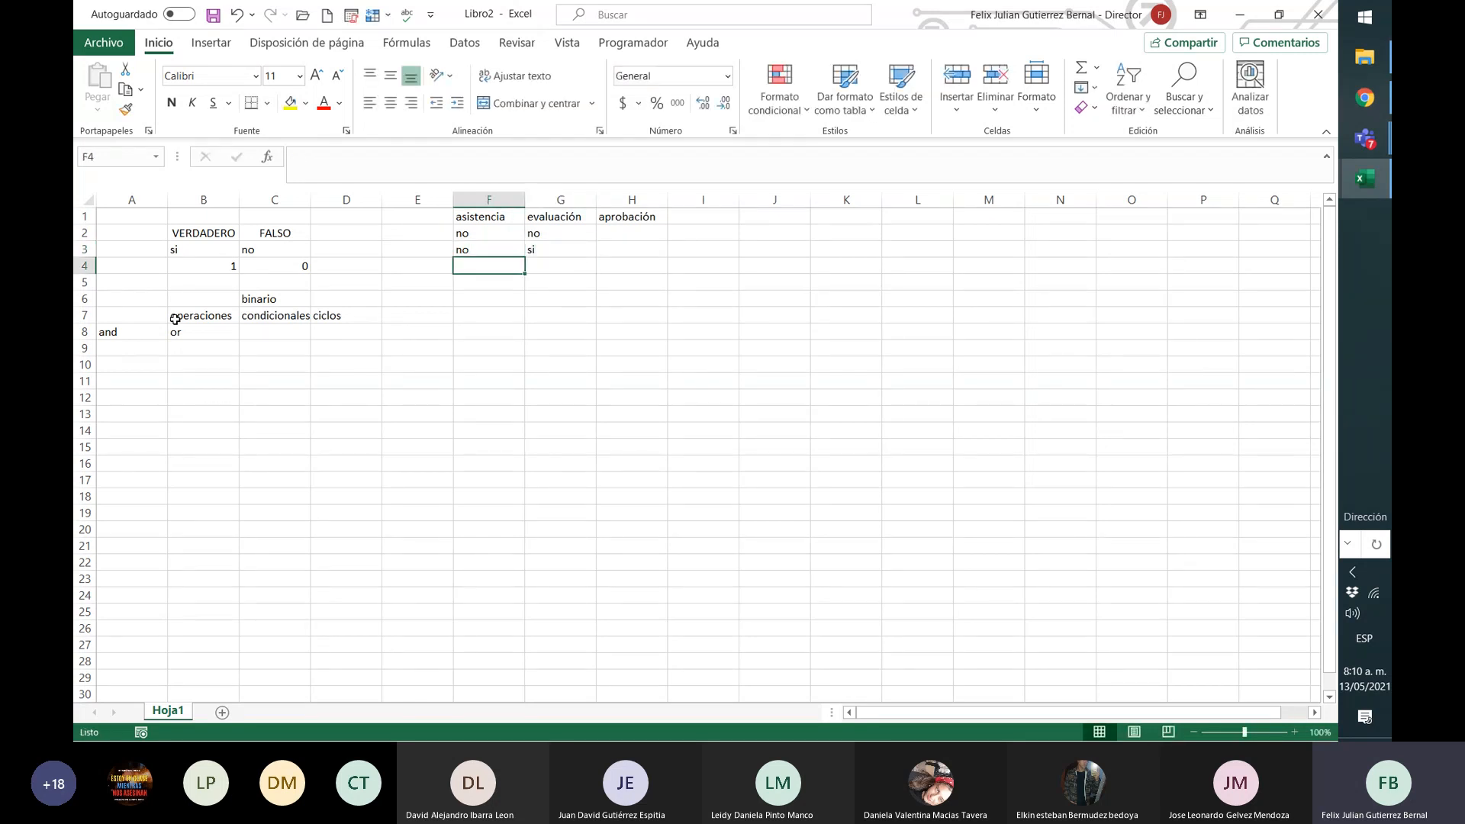
{"action": "type", "text": "si"}
{"action": "key", "text": "Tab"}
{"action": "type", "text": "no"}
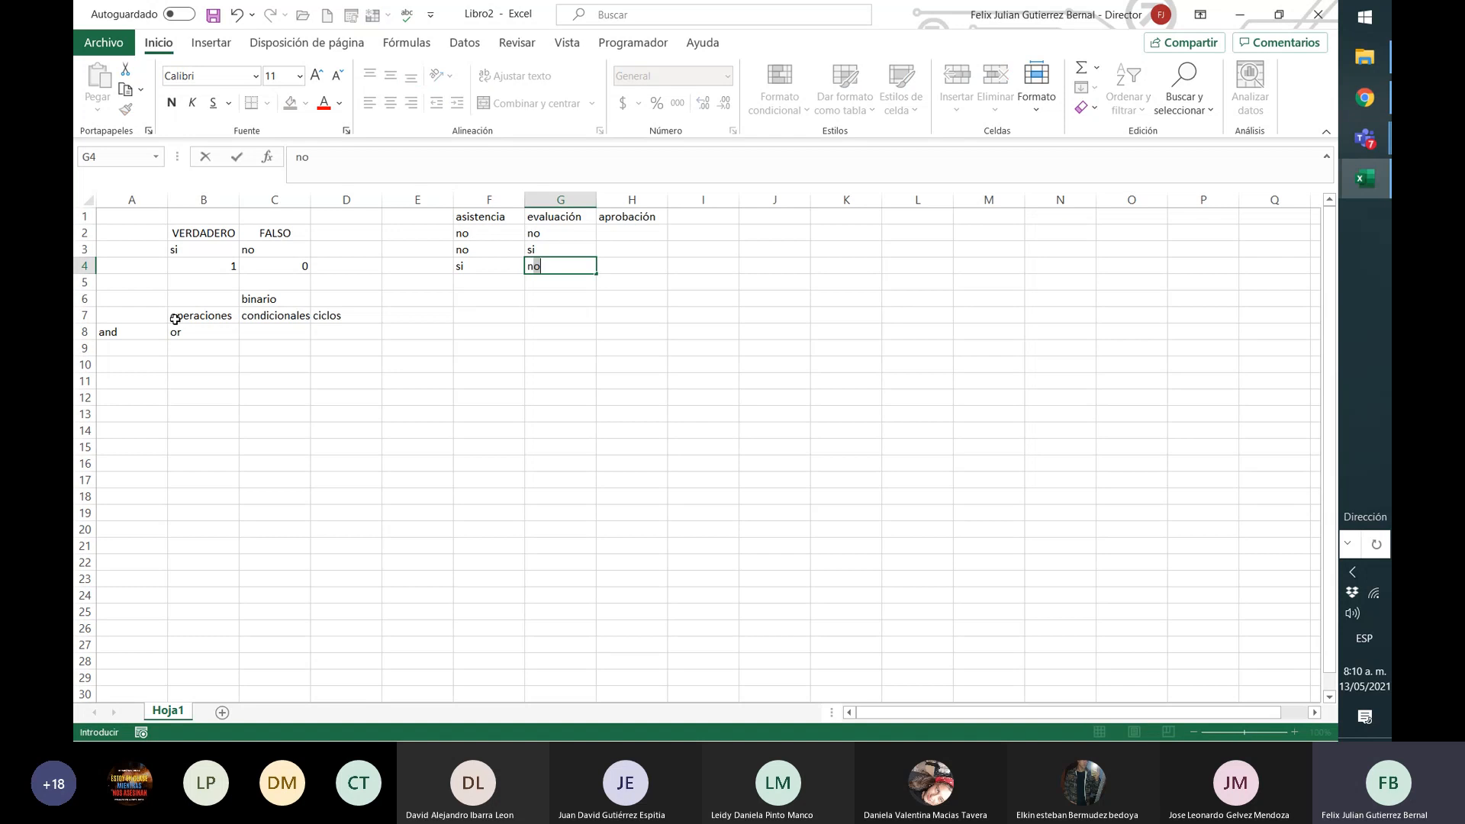
{"action": "key", "text": "Return"}
{"action": "type", "text": "si"}
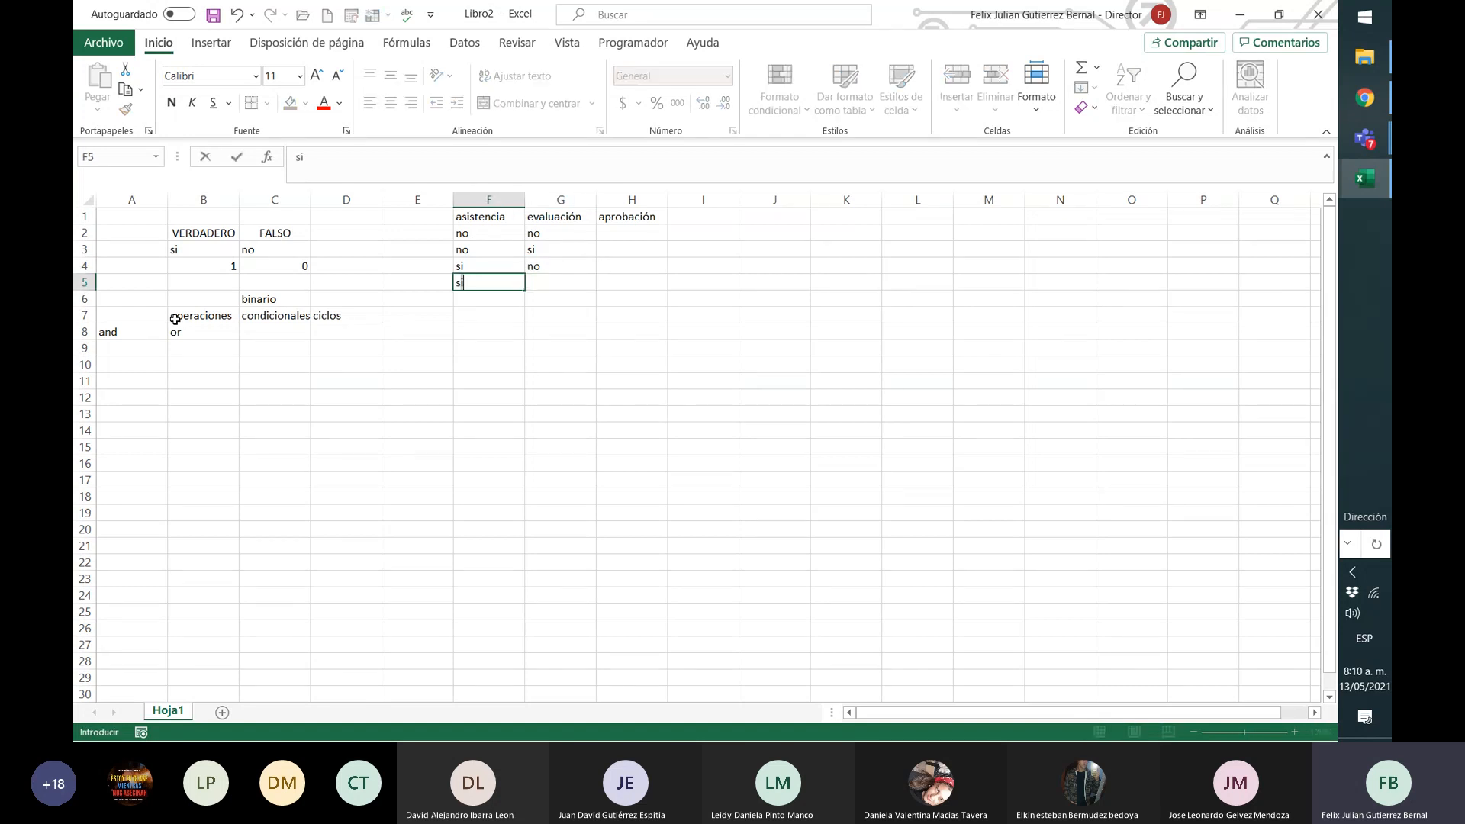
{"action": "key", "text": "Tab"}
{"action": "type", "text": "si"}
{"action": "key", "text": "Tab"}
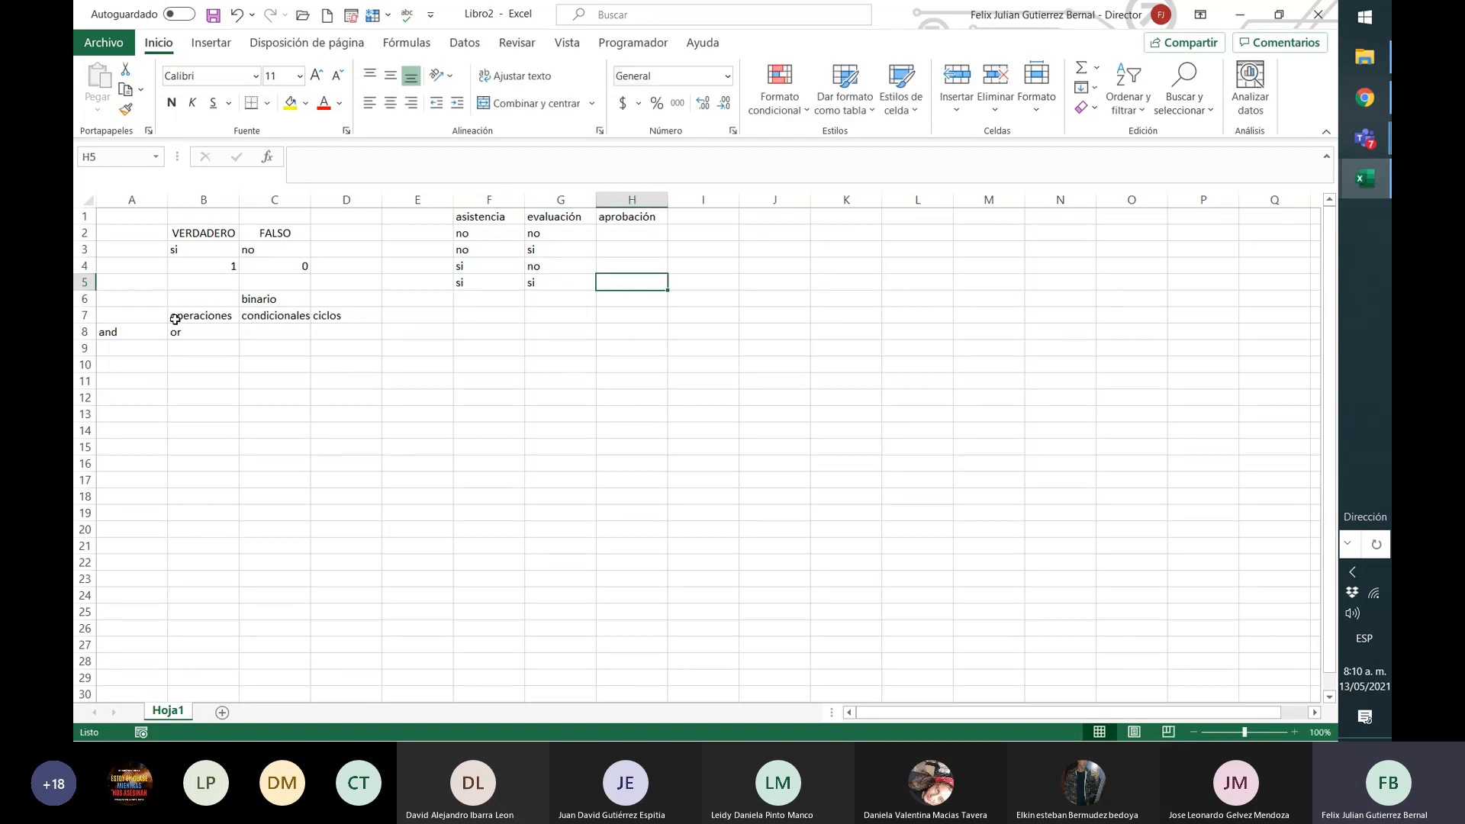
Step: Copy the asistencia, evaluación and aprobación table in F1:H5 and paste it starting at cell F7
{"action": "key", "text": "Left"}
{"action": "key", "text": "Up"}
{"action": "key", "text": "Up"}
{"action": "key", "text": "Up"}
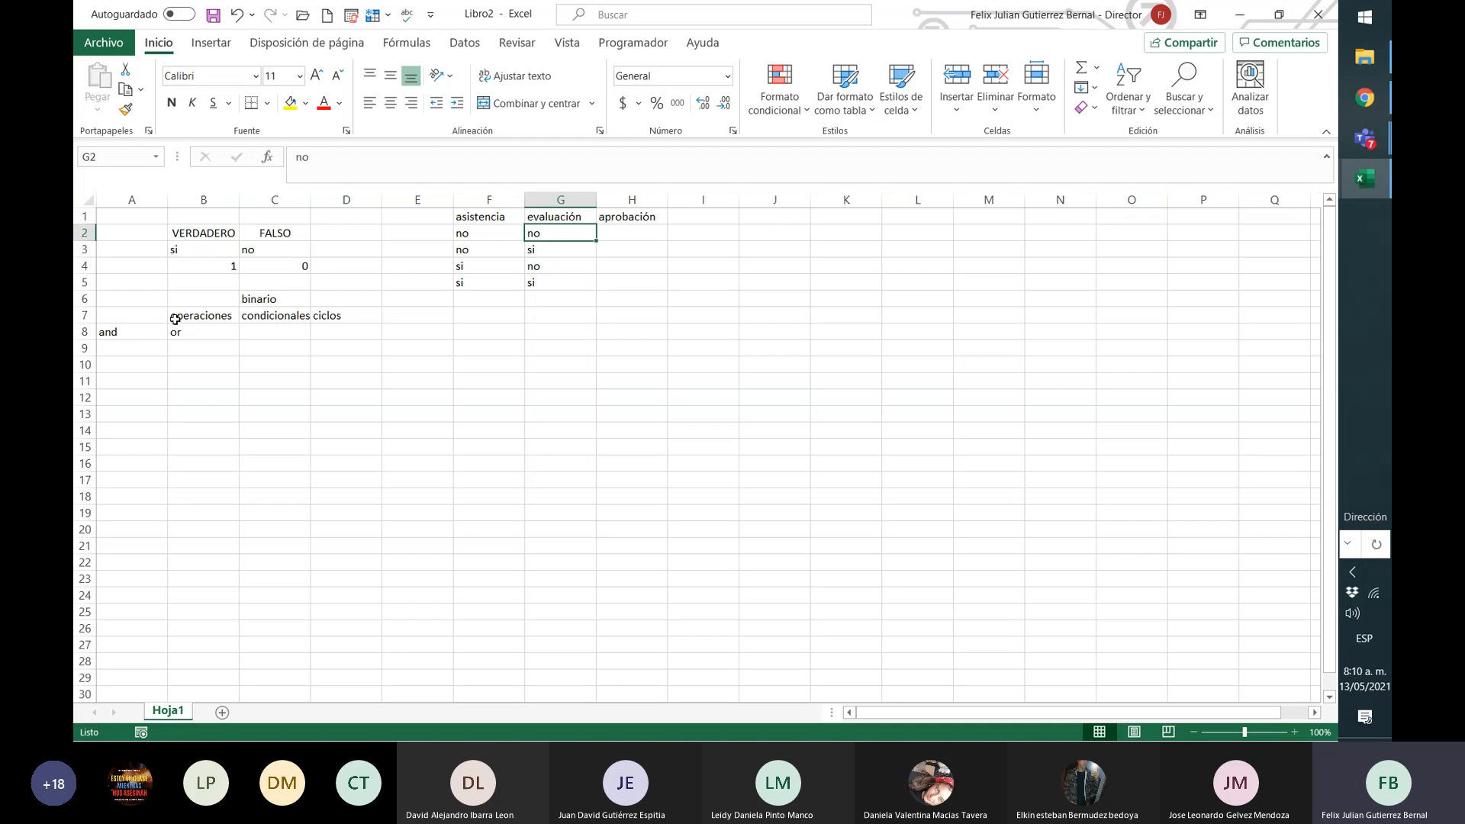
{"action": "key", "text": "Up"}
{"action": "key", "text": "Left"}
{"action": "key", "text": "shift+Right"}
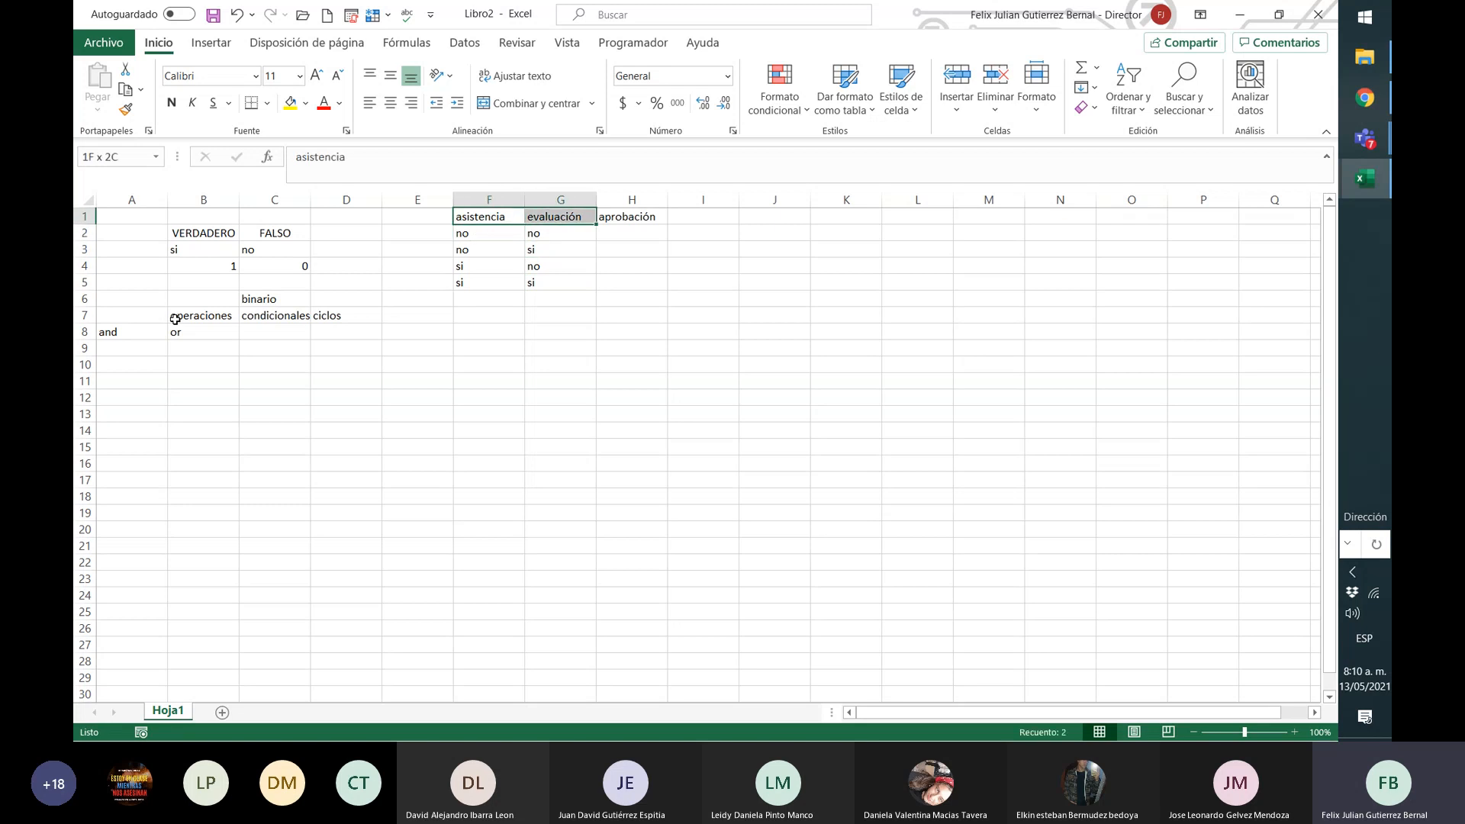
{"action": "key", "text": "shift+Right"}
{"action": "key", "text": "shift+Down"}
{"action": "key", "text": "shift+Down"}
{"action": "key", "text": "shift+Down"}
{"action": "key", "text": "shift+Down"}
{"action": "key", "text": "ctrl+c"}
{"action": "key", "text": "Down"}
{"action": "key", "text": "Down"}
{"action": "key", "text": "Down"}
{"action": "key", "text": "Down"}
{"action": "key", "text": "Down"}
{"action": "key", "text": "Down"}
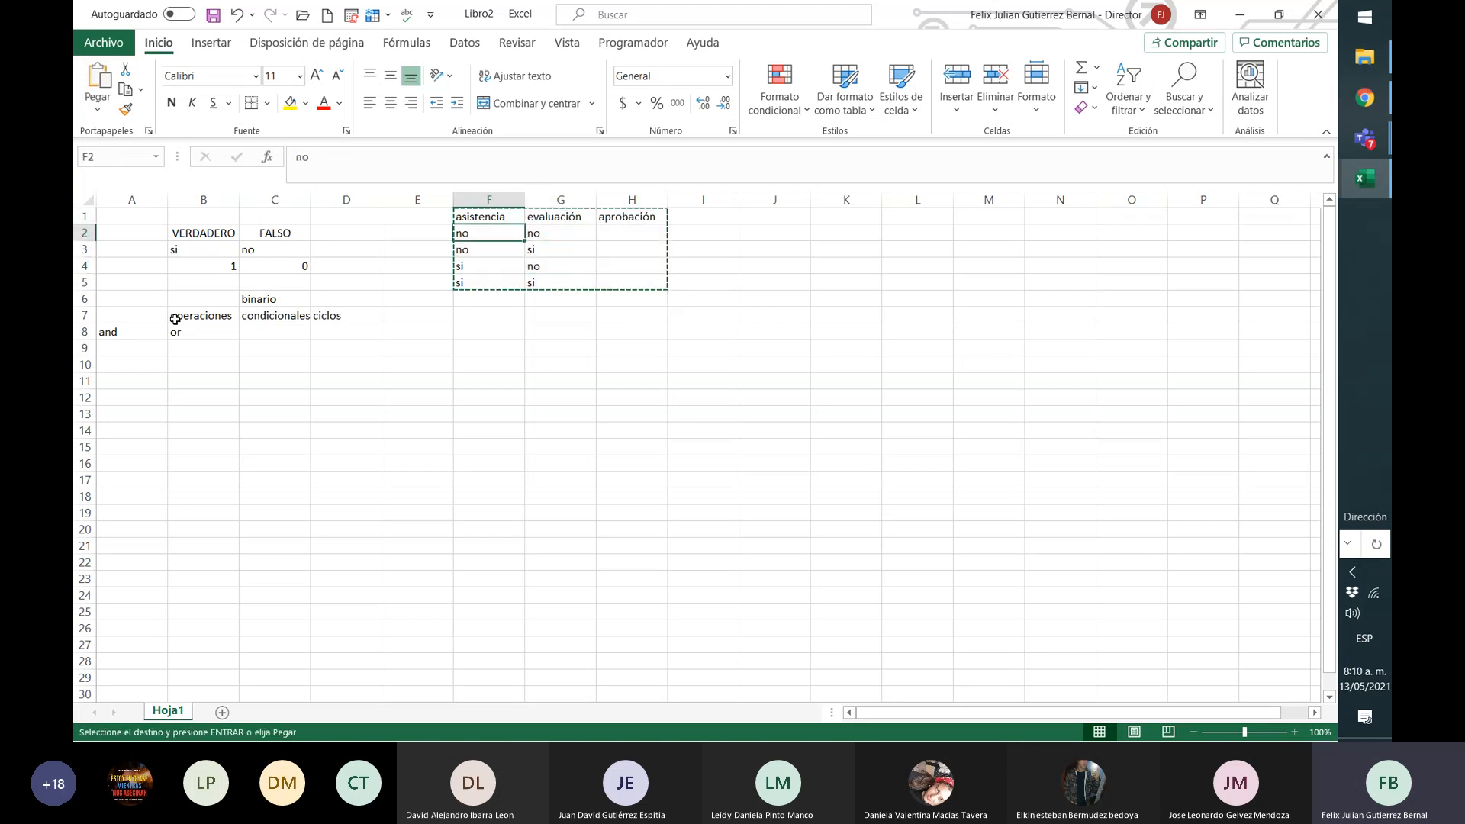
{"action": "key", "text": "ctrl+v"}
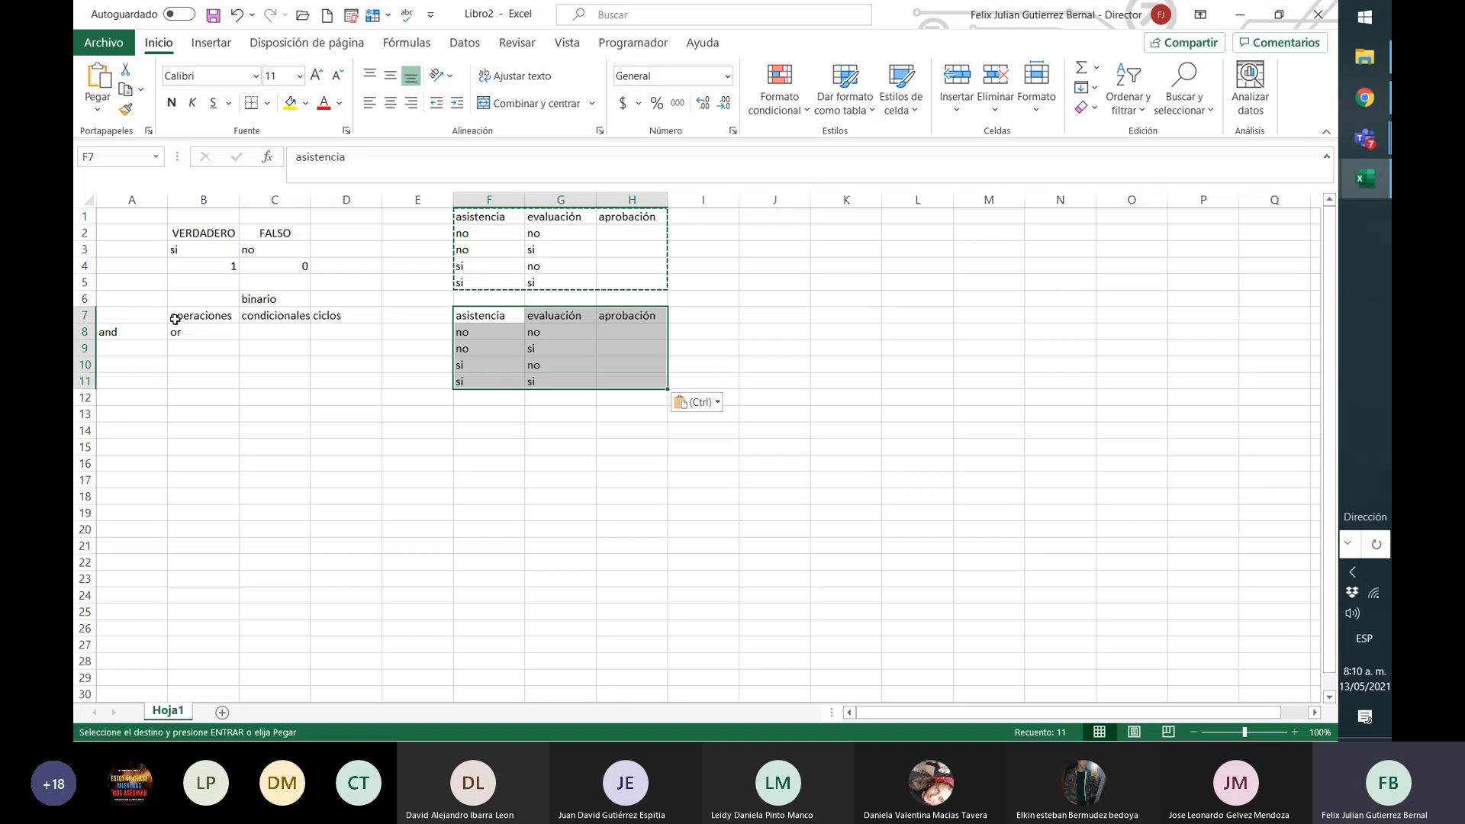
Step: Replace the answers in the copied table with 0 and 0 in F8:G8, and 0 and 1 in F9:G9
{"action": "key", "text": "Down"}
{"action": "type", "text": "0"}
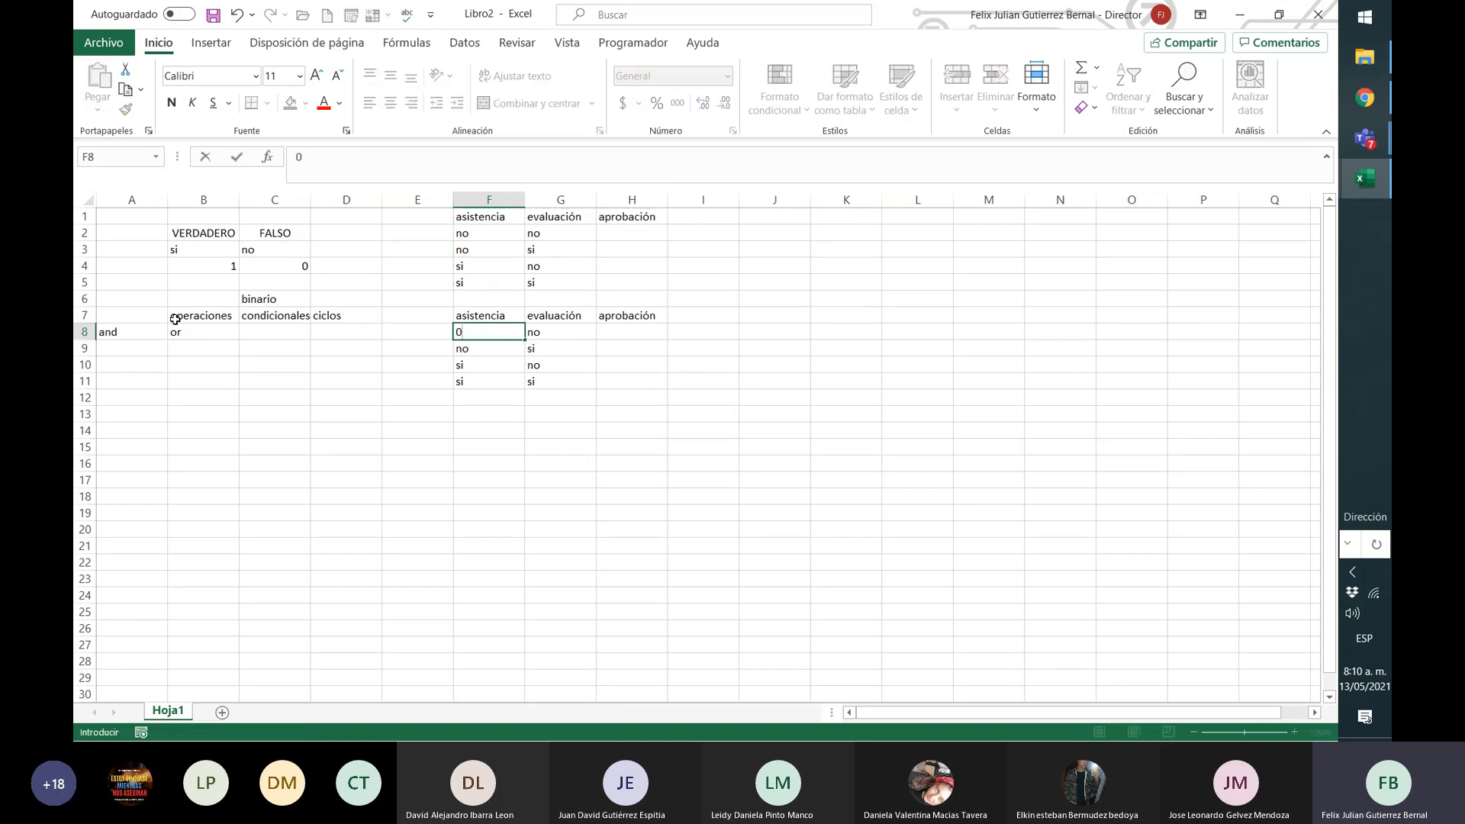
{"action": "key", "text": "Right"}
{"action": "type", "text": "0"}
{"action": "key", "text": "Return"}
{"action": "key", "text": "Left"}
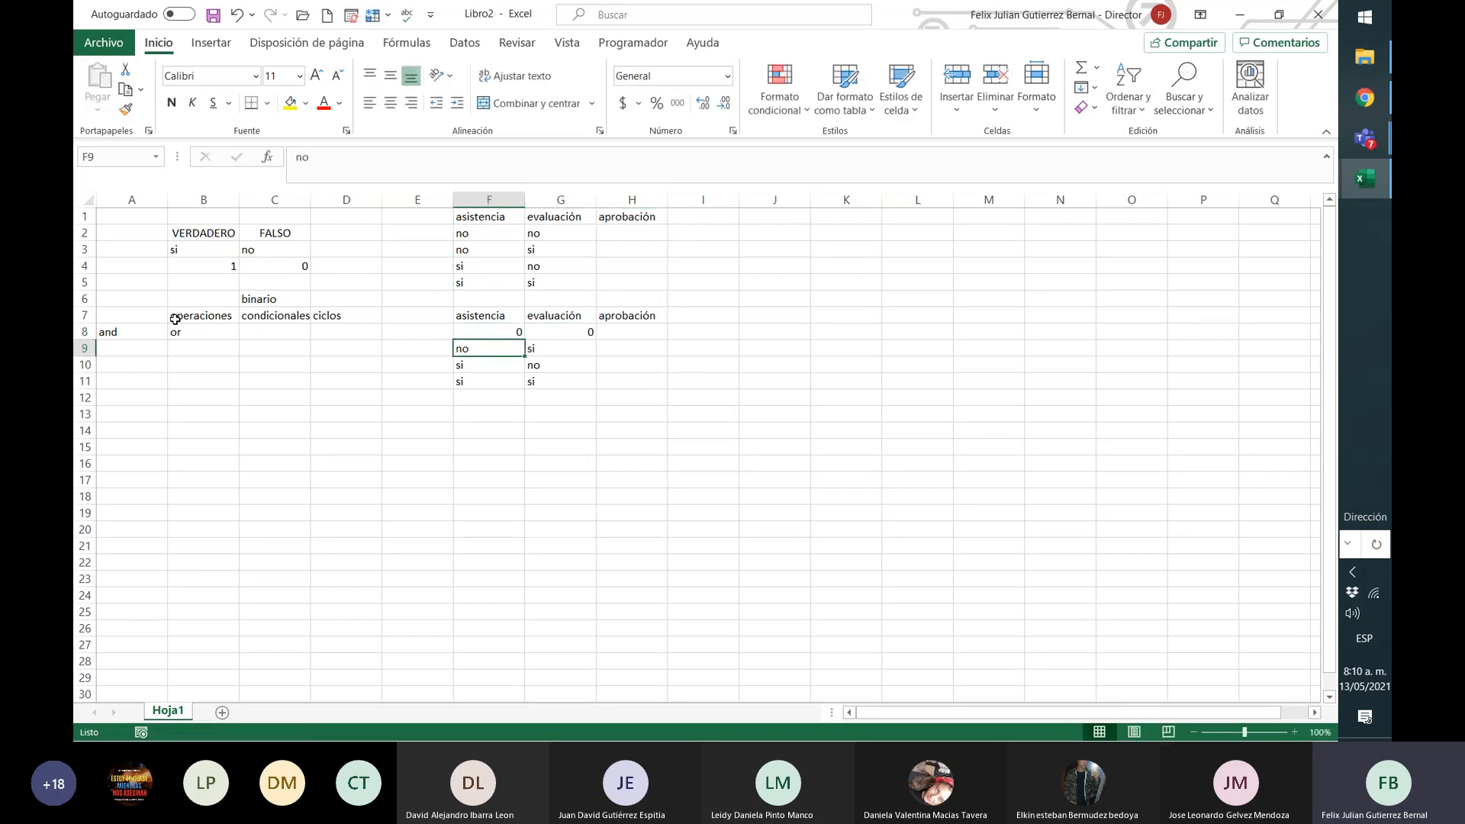
{"action": "type", "text": "0"}
{"action": "key", "text": "Right"}
{"action": "type", "text": "1"}
{"action": "key", "text": "Return"}
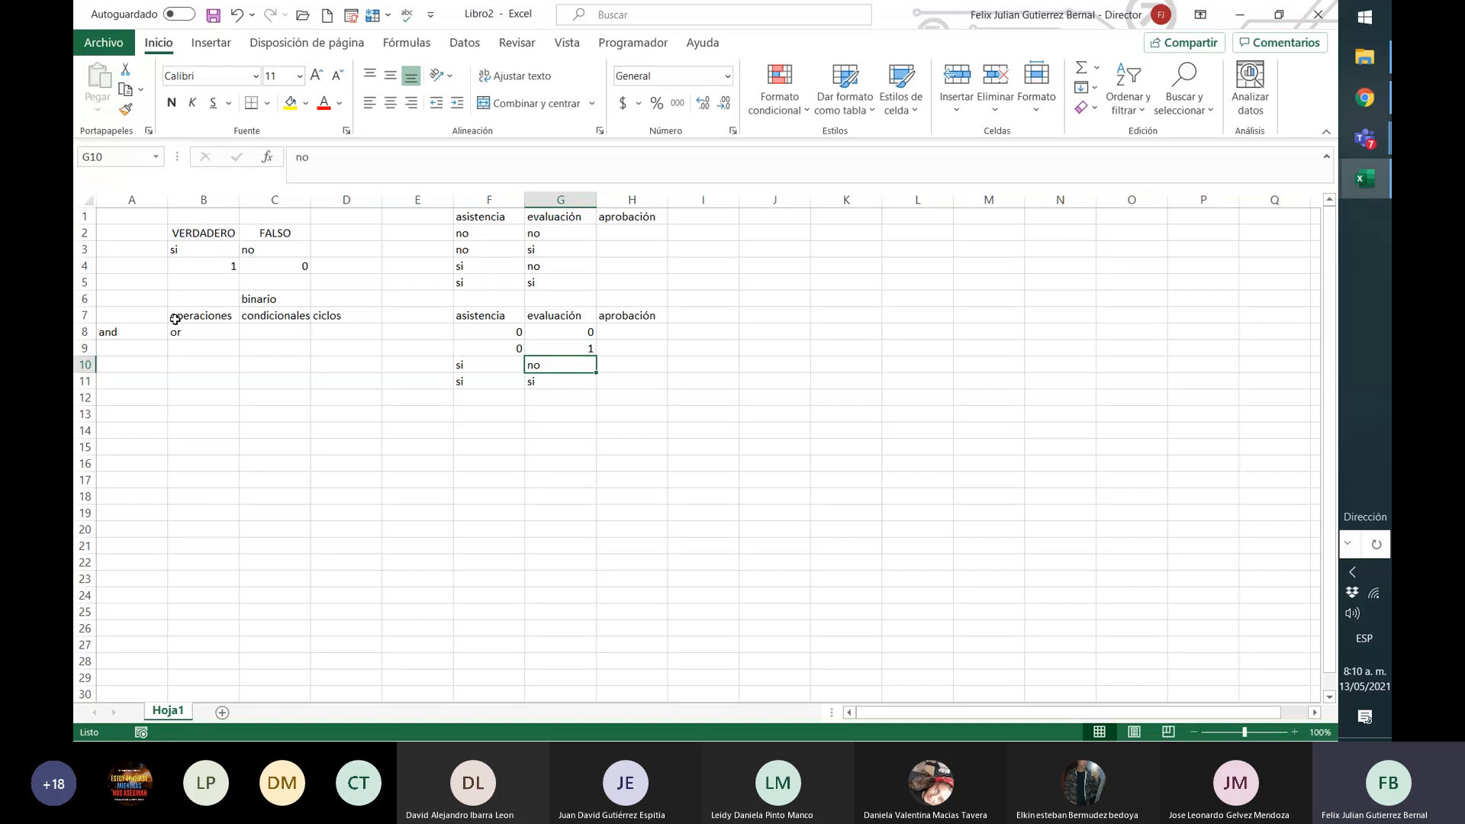
Step: Replace the remaining answers in the copied table with 1 and 0 in F10:G10, and 1 and 1 in F11:G11
{"action": "key", "text": "Left"}
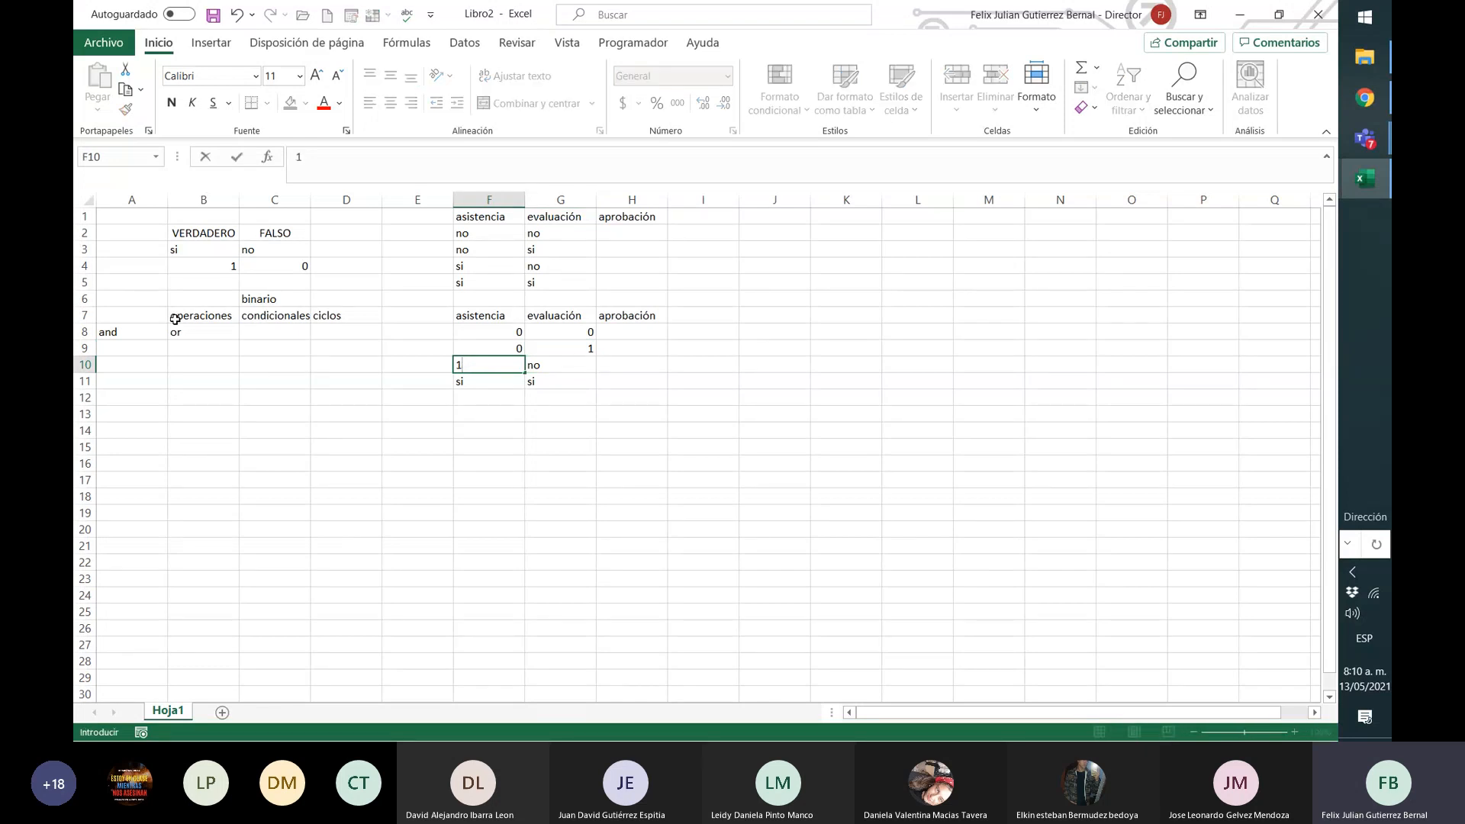
{"action": "key", "text": "Tab"}
{"action": "type", "text": "0"}
{"action": "key", "text": "Return"}
{"action": "key", "text": "Left"}
{"action": "type", "text": "1"}
{"action": "key", "text": "Tab"}
{"action": "type", "text": "1"}
{"action": "key", "text": "Tab"}
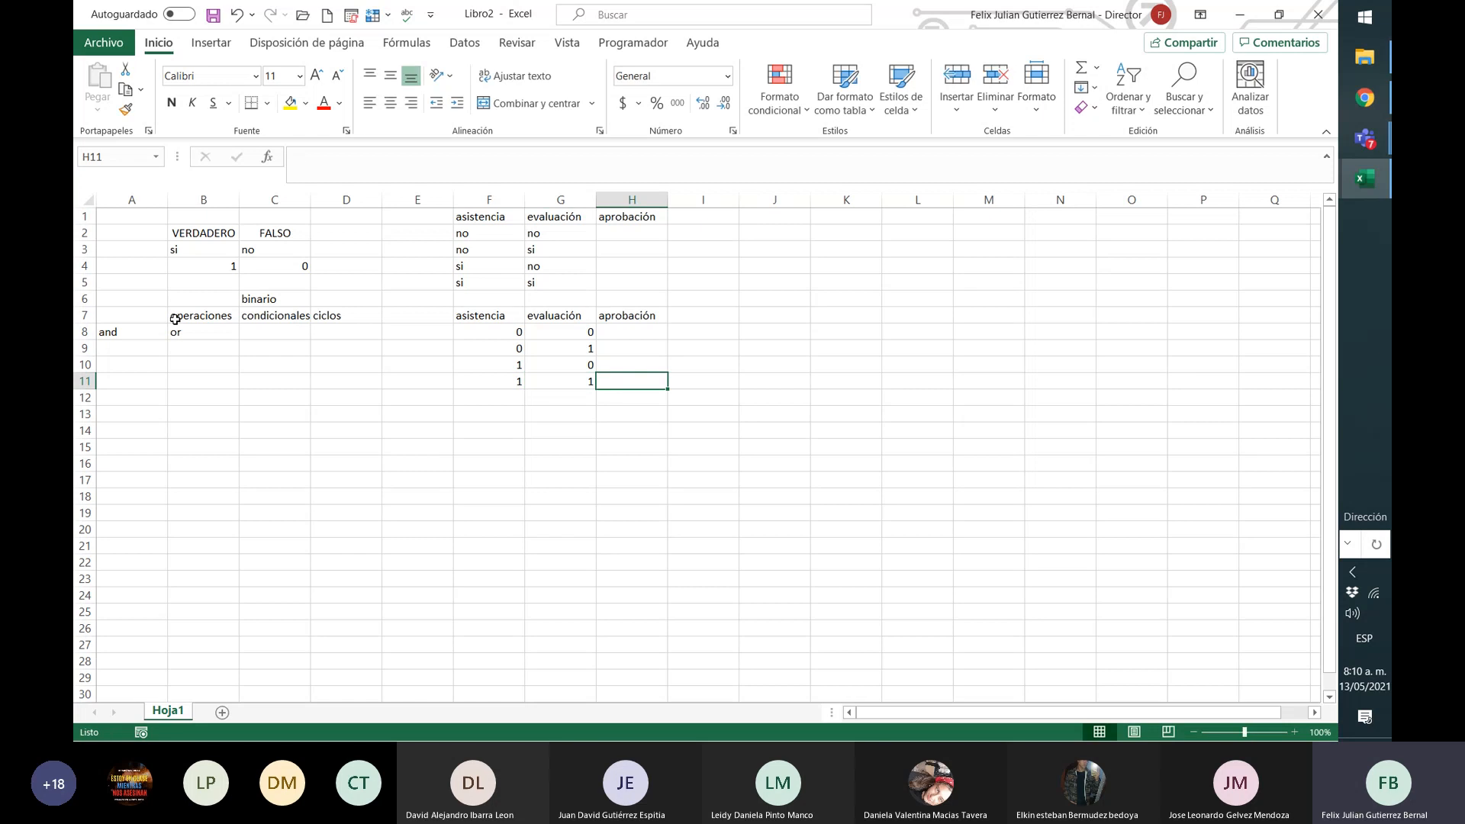
Step: Compare the si/no table in F1:H5 with its 0/1 version in F7:H11
{"action": "key", "text": "Up"}
{"action": "key", "text": "Up"}
{"action": "key", "text": "Up"}
{"action": "key", "text": "Up"}
{"action": "key", "text": "Up"}
{"action": "key", "text": "Up"}
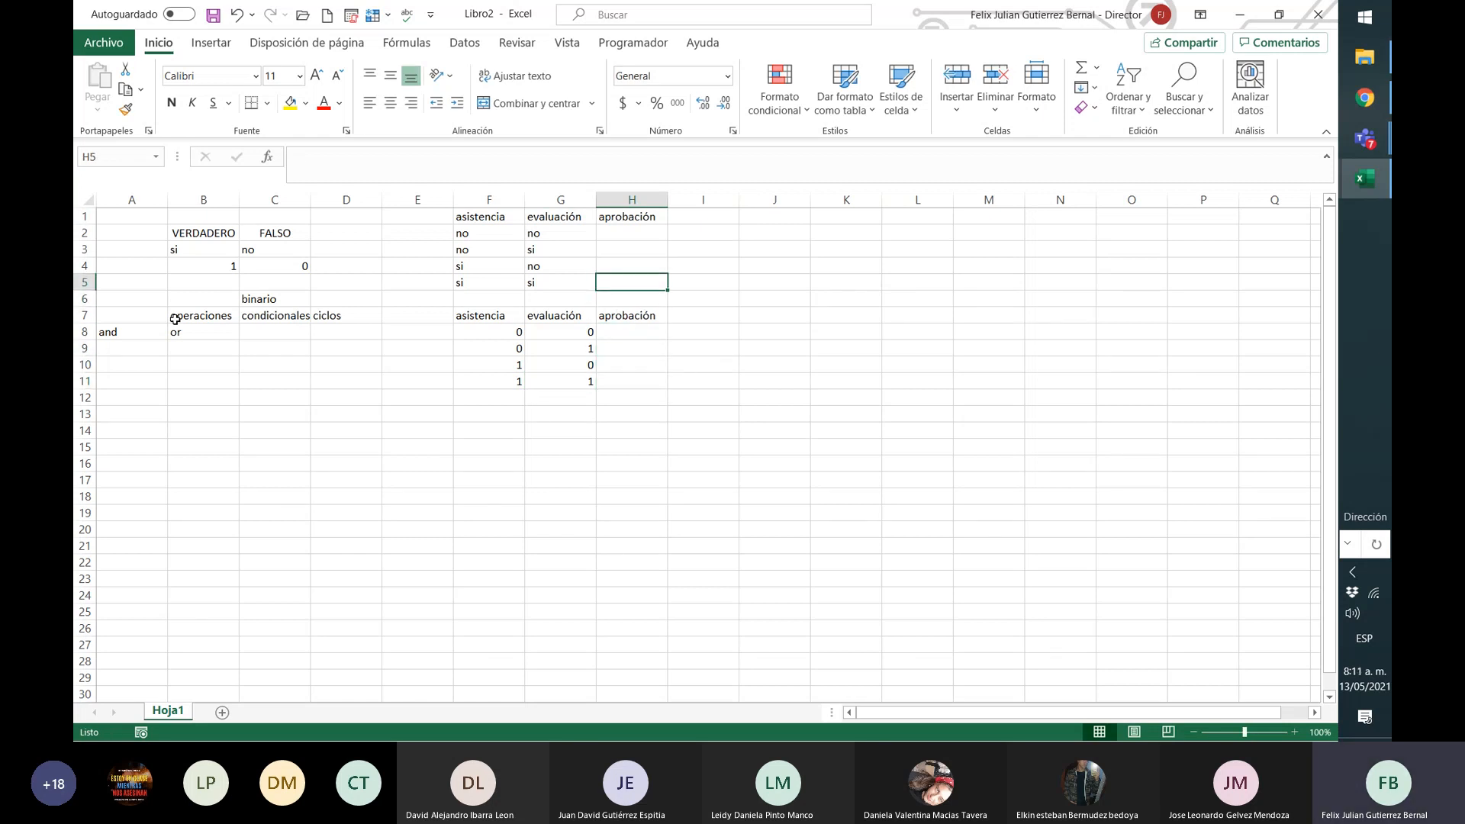
{"action": "key", "text": "shift+Left"}
{"action": "key", "text": "shift+Left"}
{"action": "key", "text": "shift+Up"}
{"action": "key", "text": "shift+Up"}
{"action": "key", "text": "shift+Up"}
{"action": "key", "text": "shift+Up"}
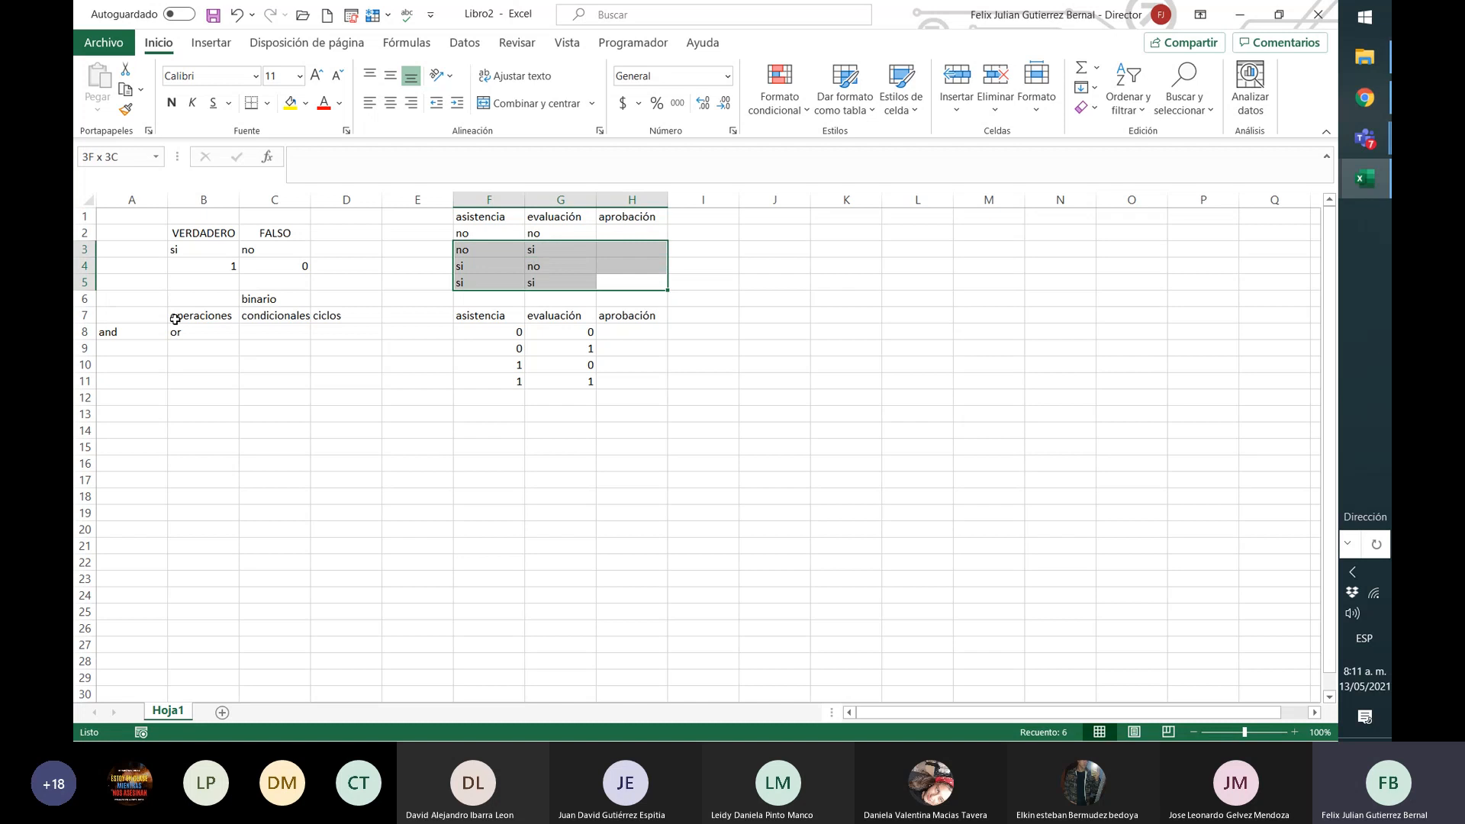
{"action": "key", "text": "Down"}
{"action": "key", "text": "Down"}
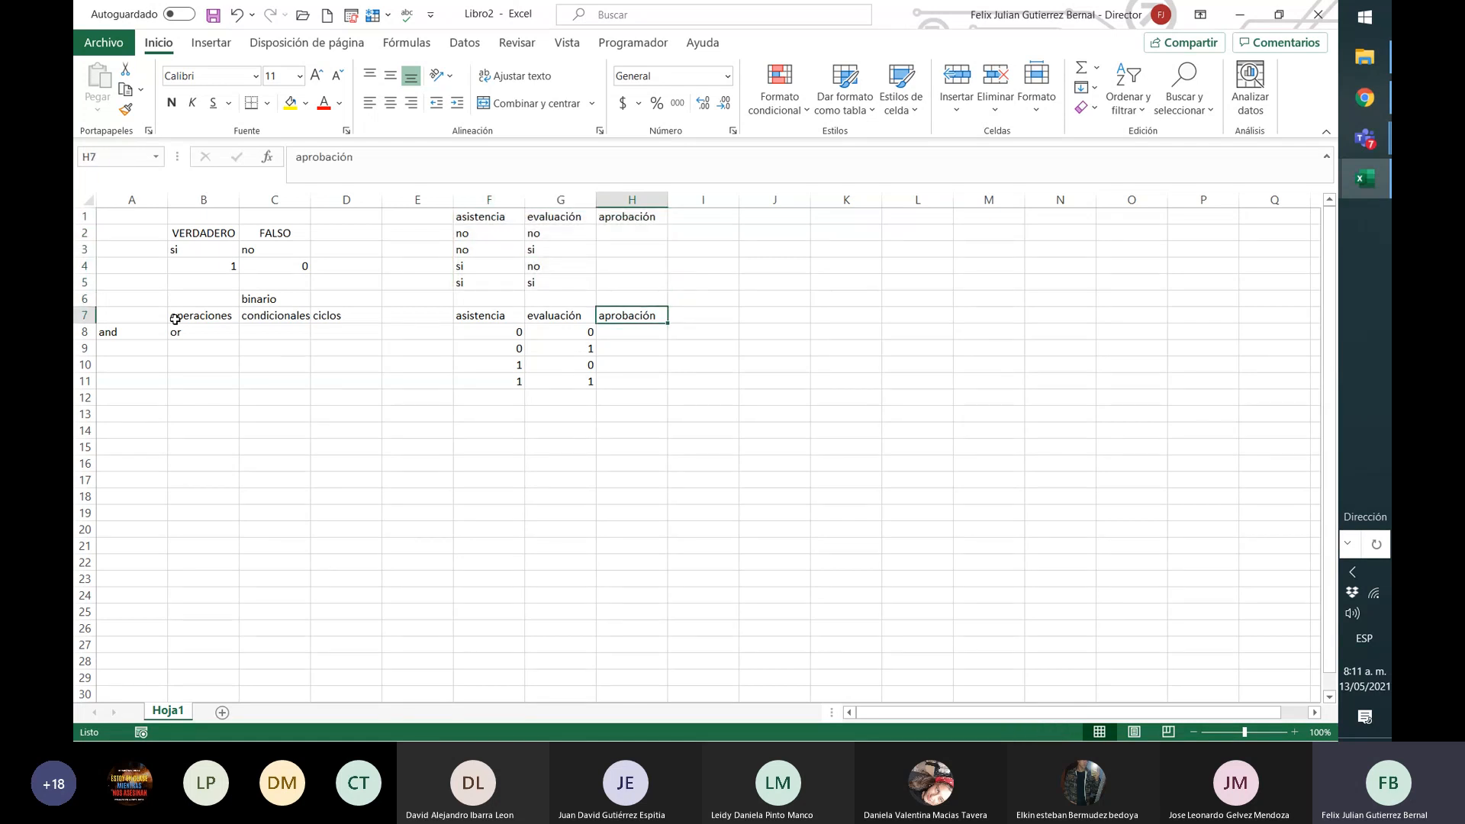
{"action": "key", "text": "Left"}
{"action": "key", "text": "Left"}
{"action": "key", "text": "shift+Down"}
{"action": "key", "text": "shift+Down"}
{"action": "key", "text": "shift+Down"}
{"action": "key", "text": "shift+Down"}
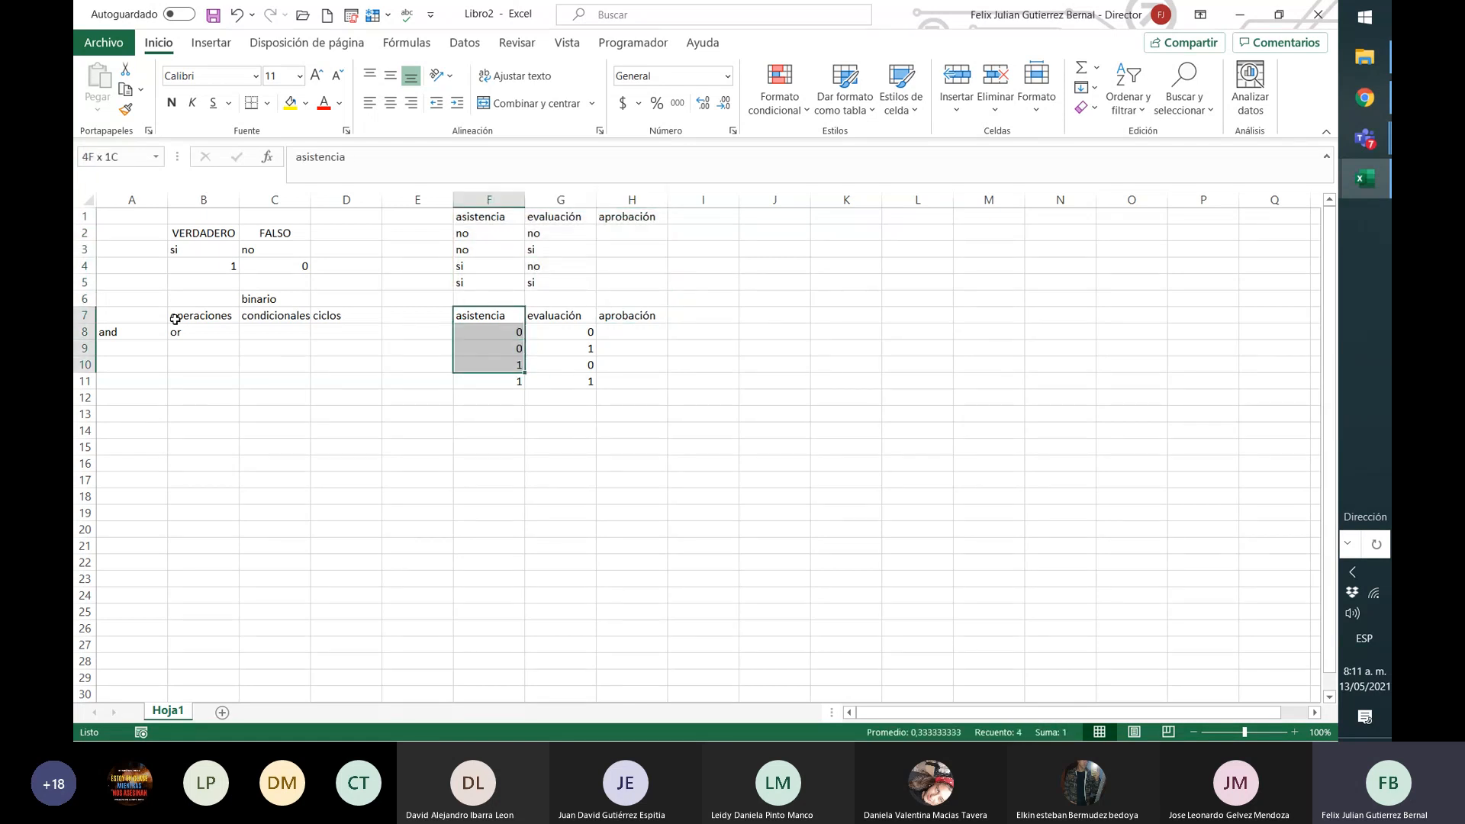
{"action": "key", "text": "shift+Right"}
{"action": "key", "text": "shift+Right"}
{"action": "key", "text": "ctrl+v"}
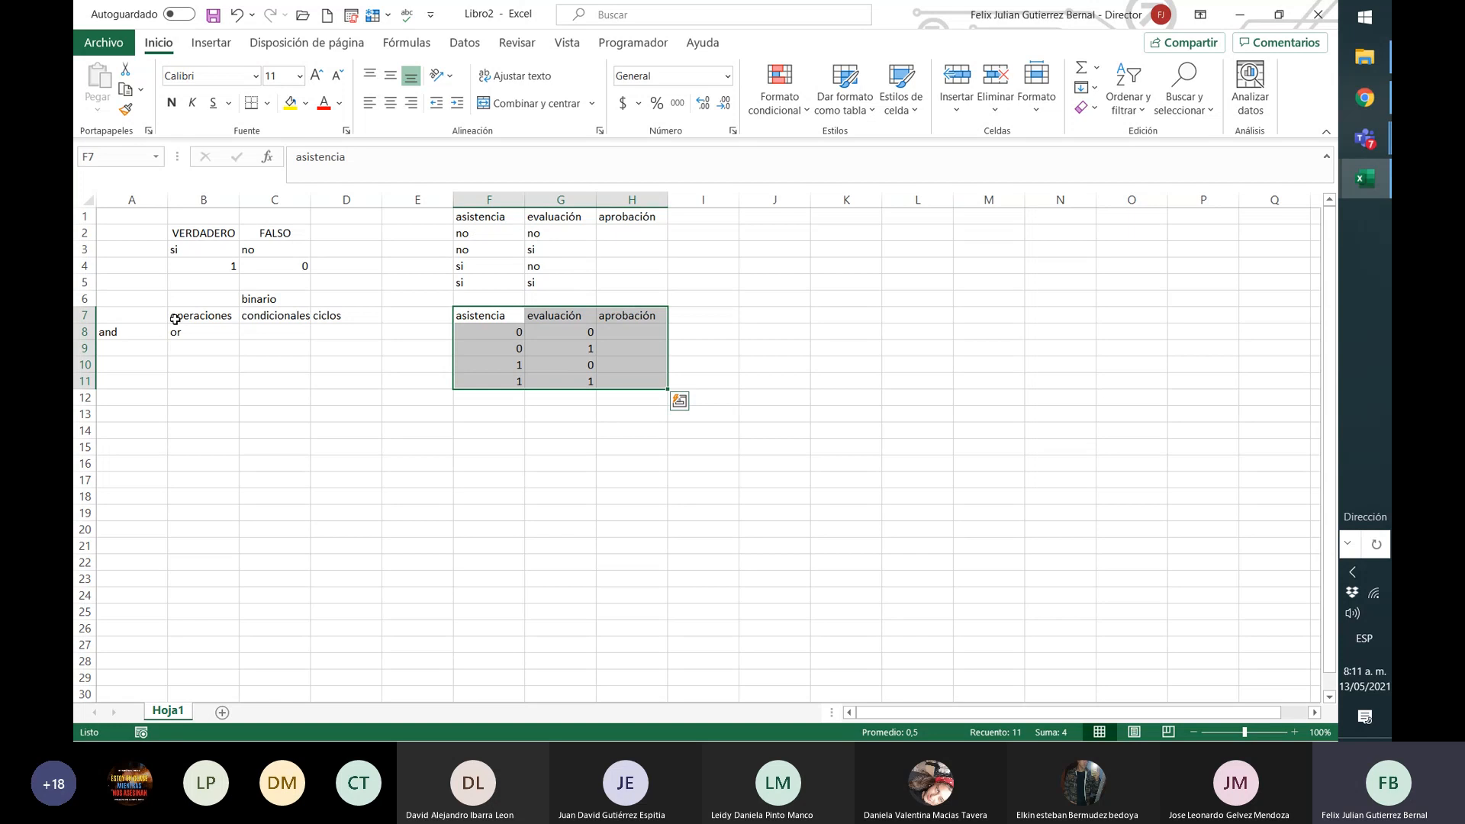
{"action": "key", "text": "Up"}
{"action": "key", "text": "Up"}
{"action": "key", "text": "Up"}
{"action": "key", "text": "Up"}
{"action": "key", "text": "Up"}
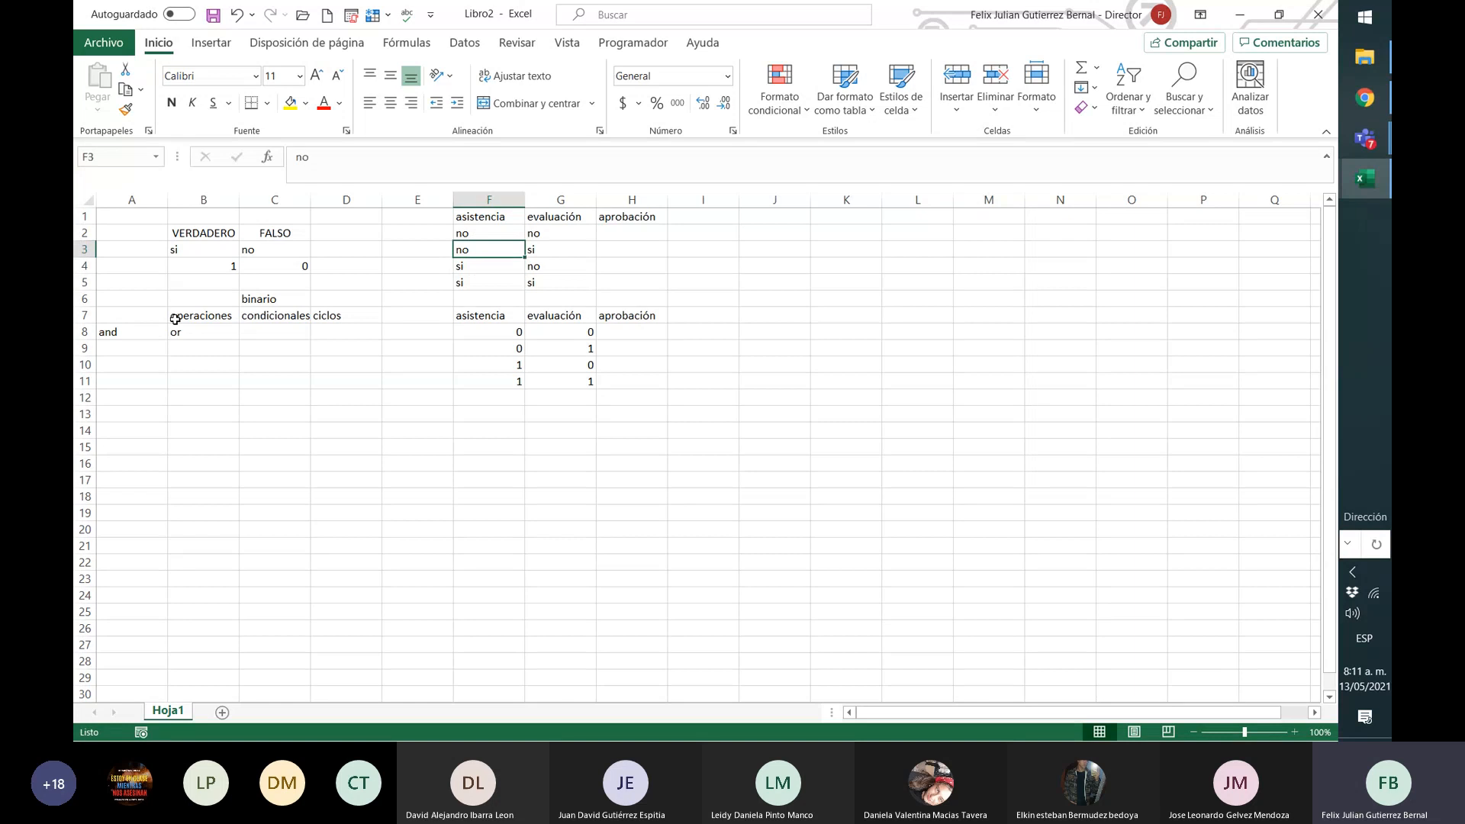
{"action": "key", "text": "Right"}
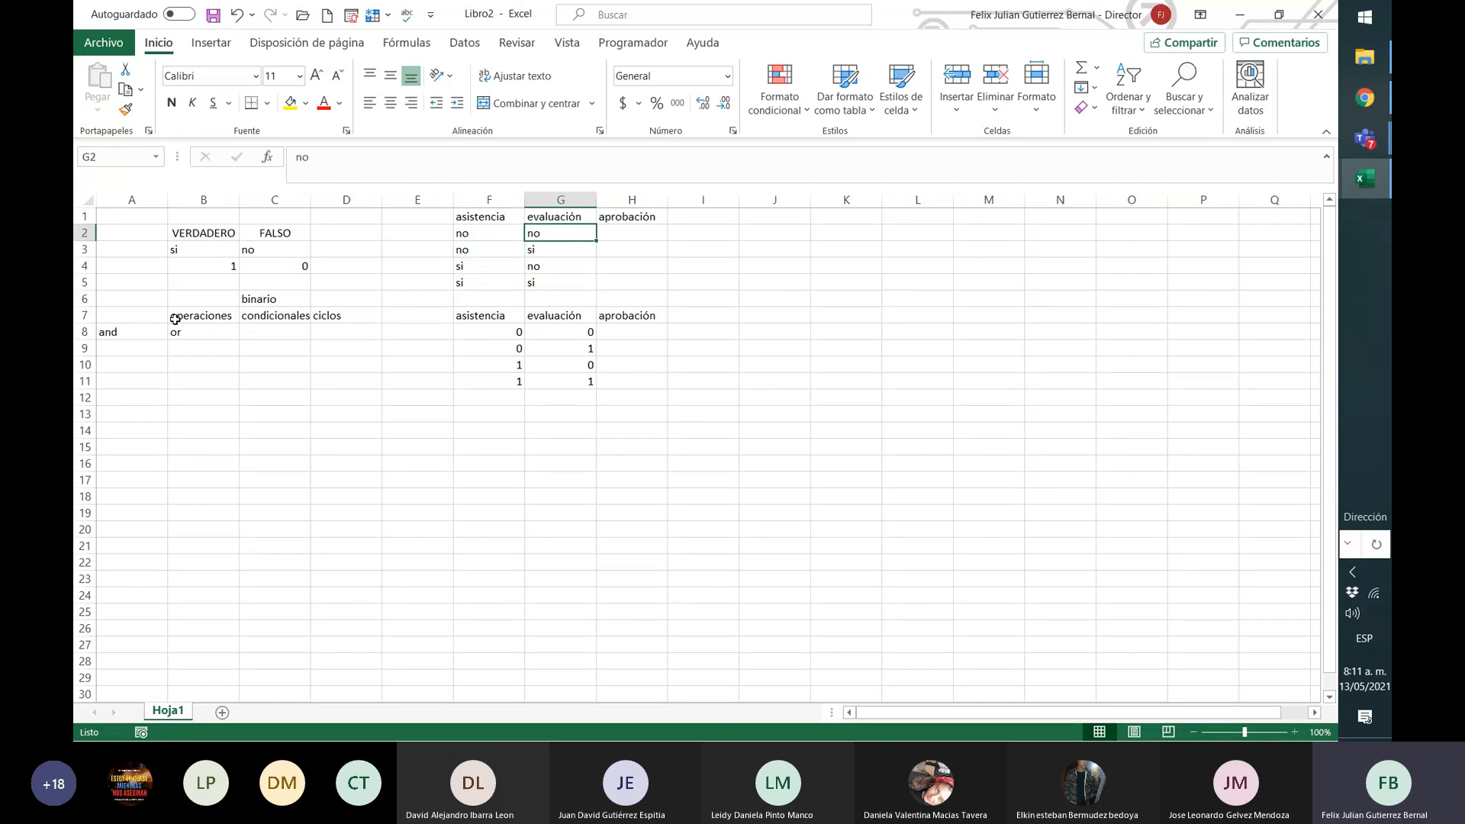
{"action": "key", "text": "Right"}
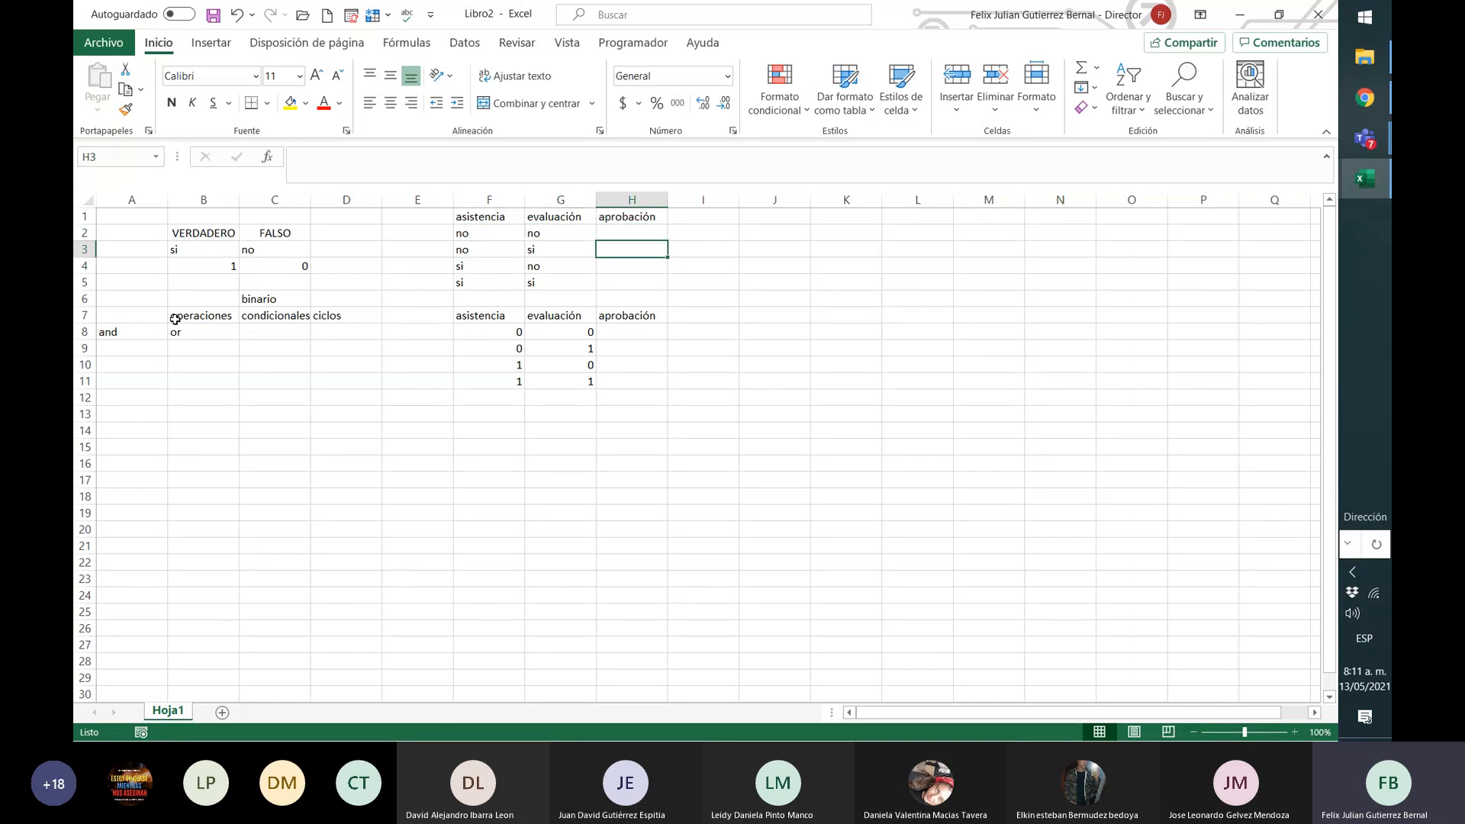
{"action": "key", "text": "Down"}
{"action": "key", "text": "Up"}
{"action": "key", "text": "Up"}
{"action": "key", "text": "Down"}
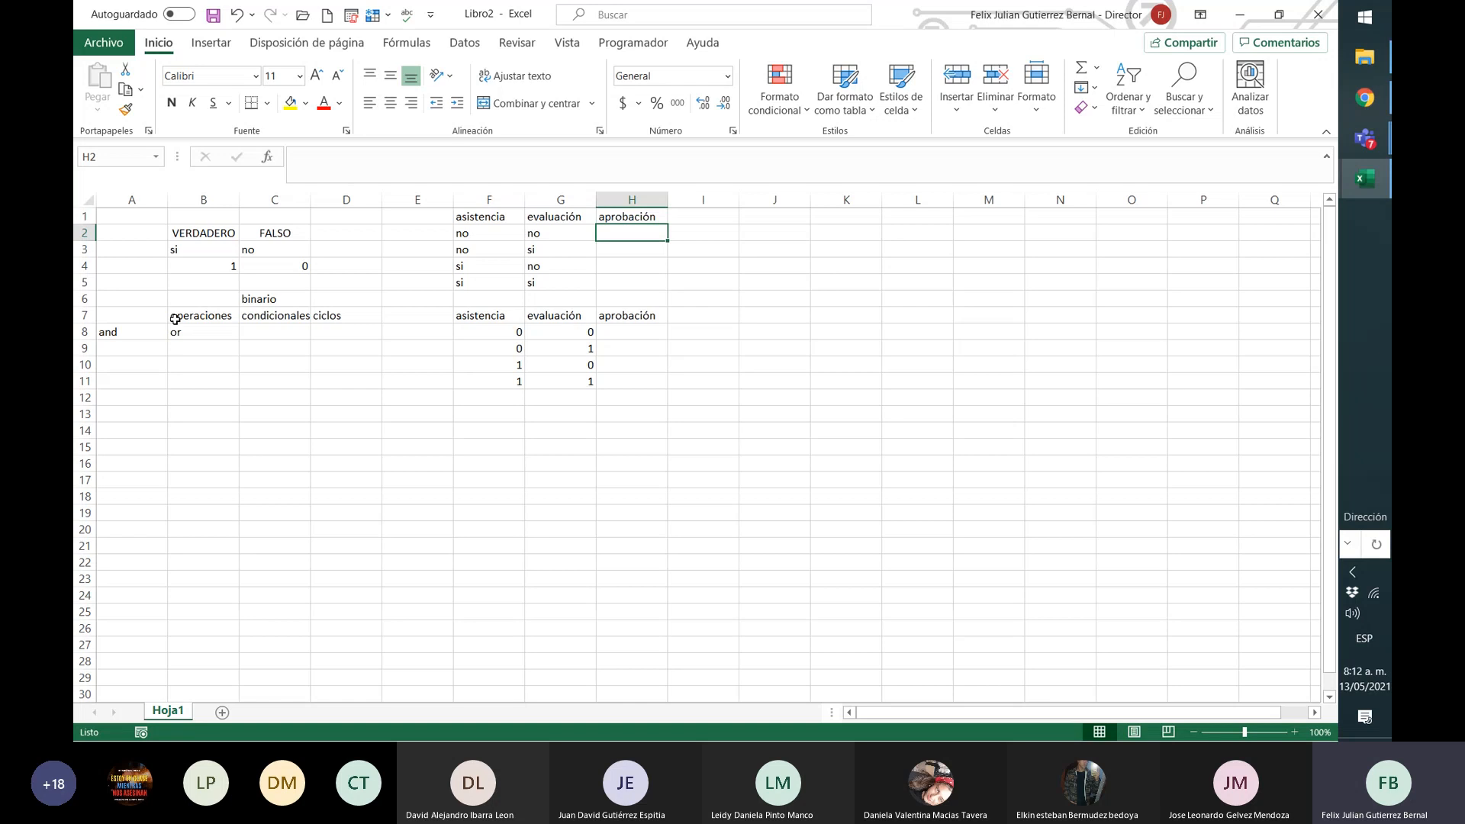
Step: Start a second example by entering the heading marchar in cell J1
{"action": "key", "text": "Right"}
{"action": "key", "text": "Right"}
{"action": "key", "text": "Right"}
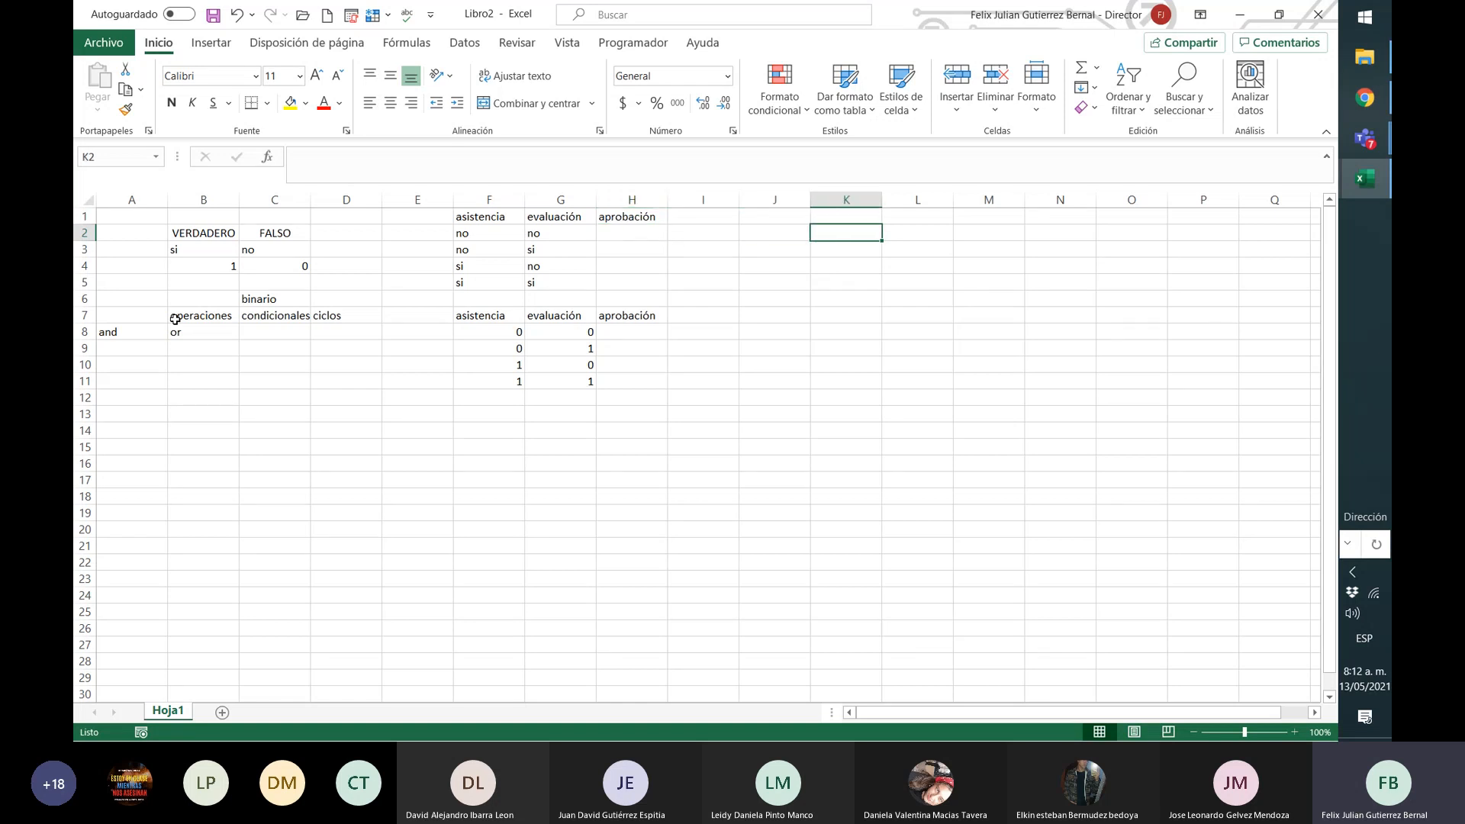
{"action": "key", "text": "Up"}
{"action": "key", "text": "Left"}
{"action": "type", "text": "marchar"}
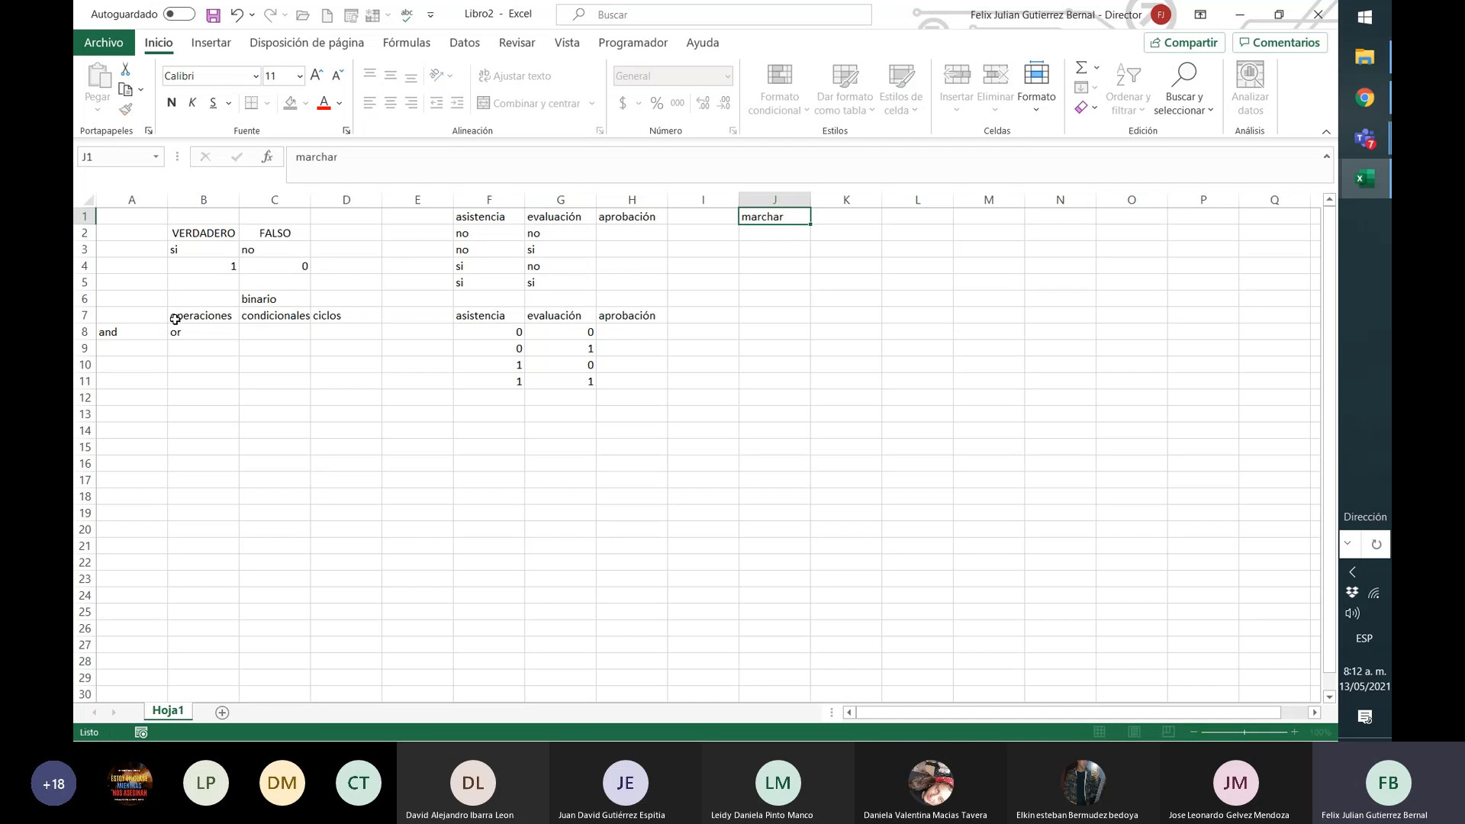
{"action": "key", "text": "Return"}
Step: Enter the heading volver antes de las 6 pm in cell K1
{"action": "key", "text": "Up"}
{"action": "key", "text": "Left"}
{"action": "key", "text": "Right"}
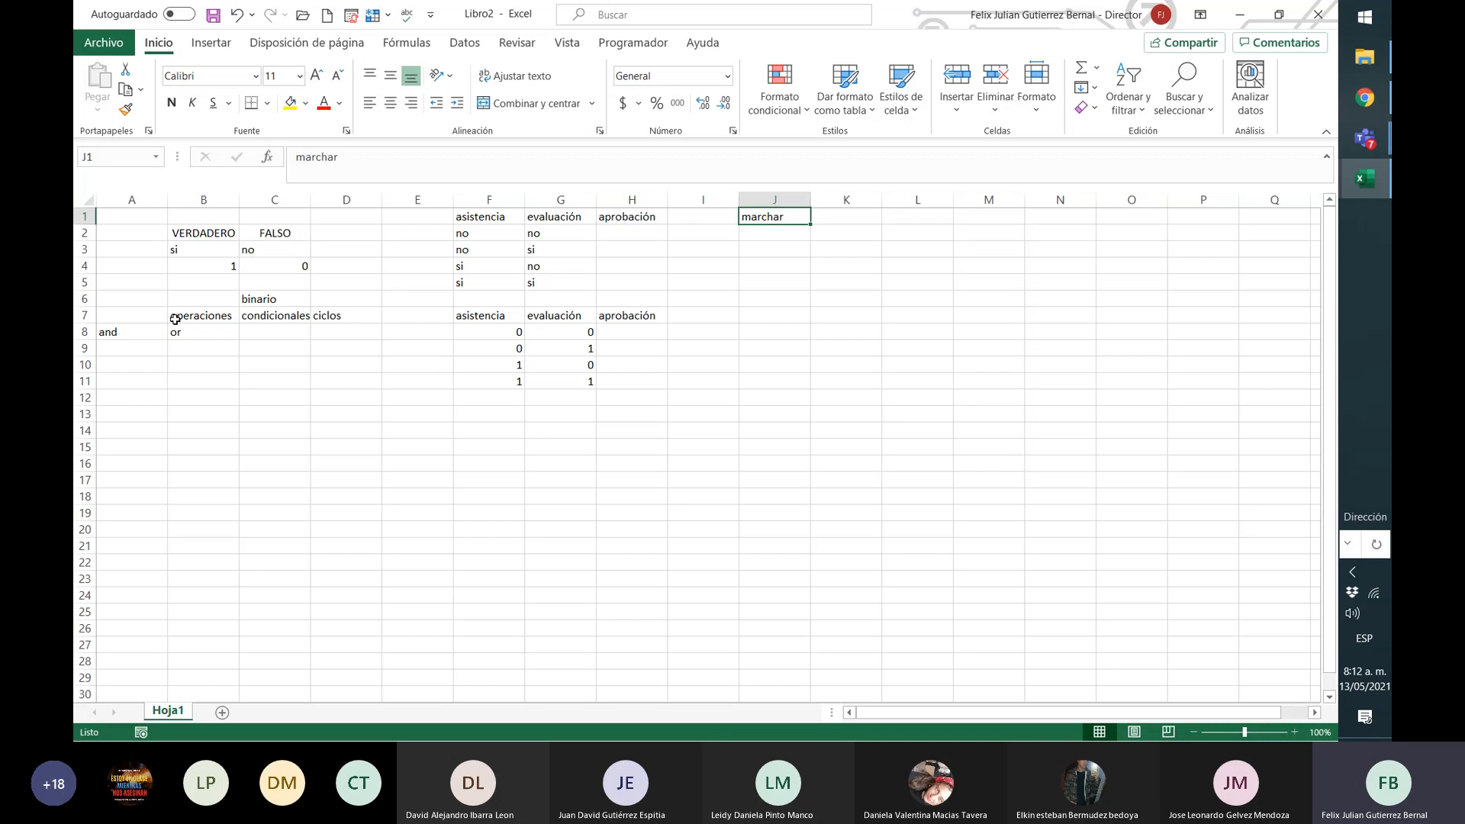
{"action": "key", "text": "Right"}
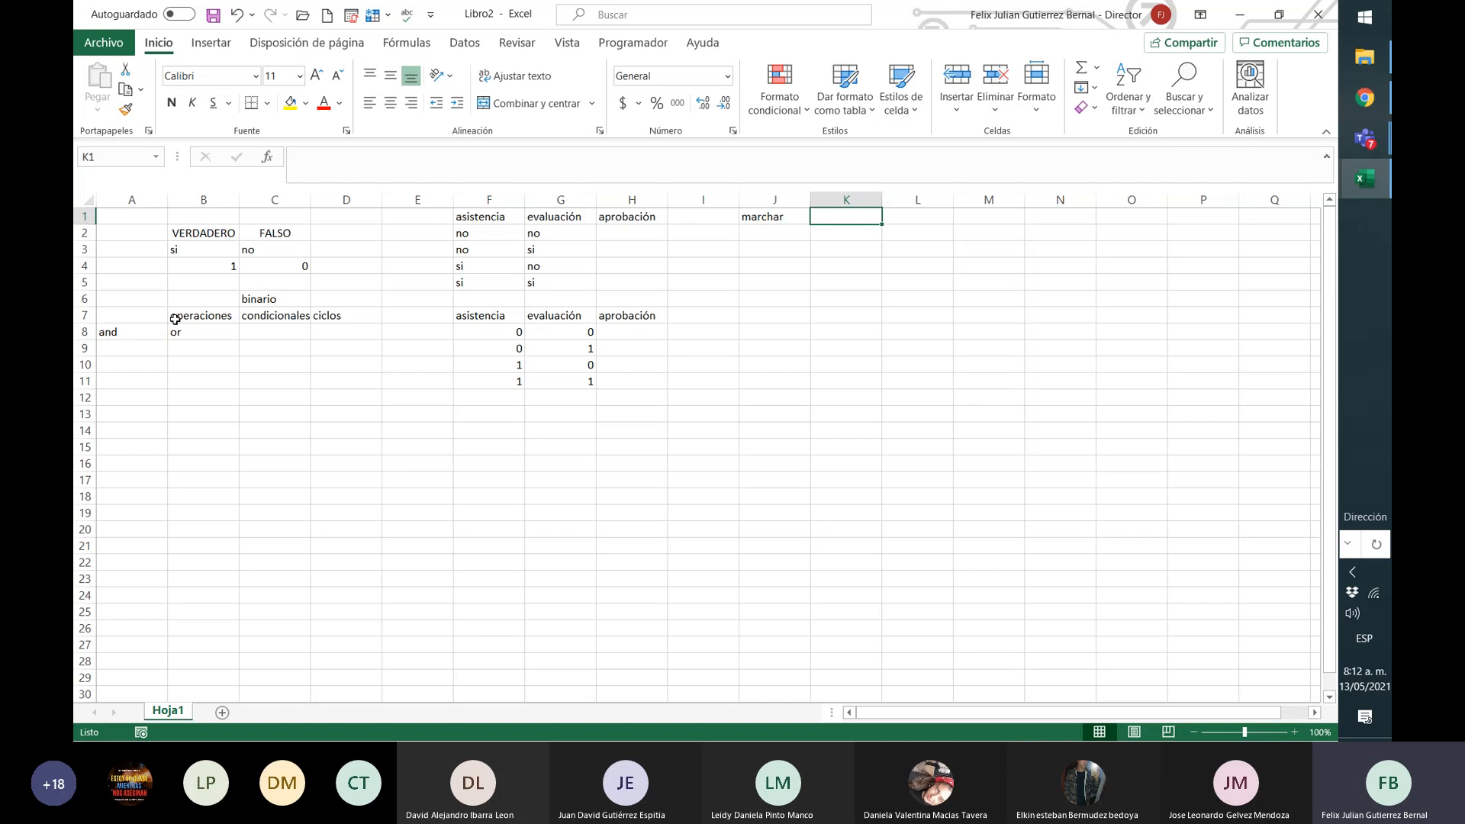
{"action": "type", "text": "volver"}
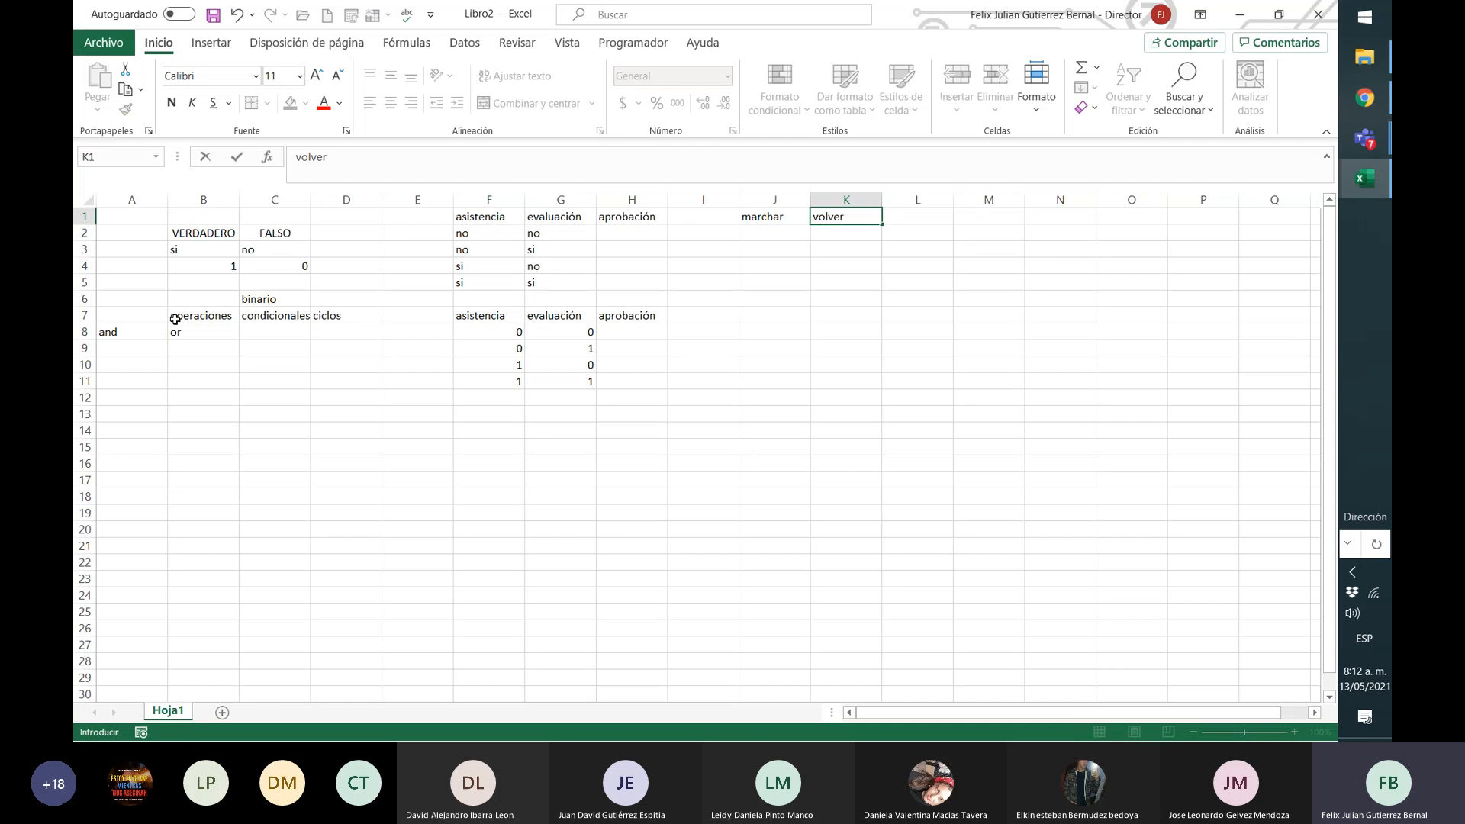
{"action": "type", "text": "antes de las 6 pm"}
{"action": "key", "text": "Tab"}
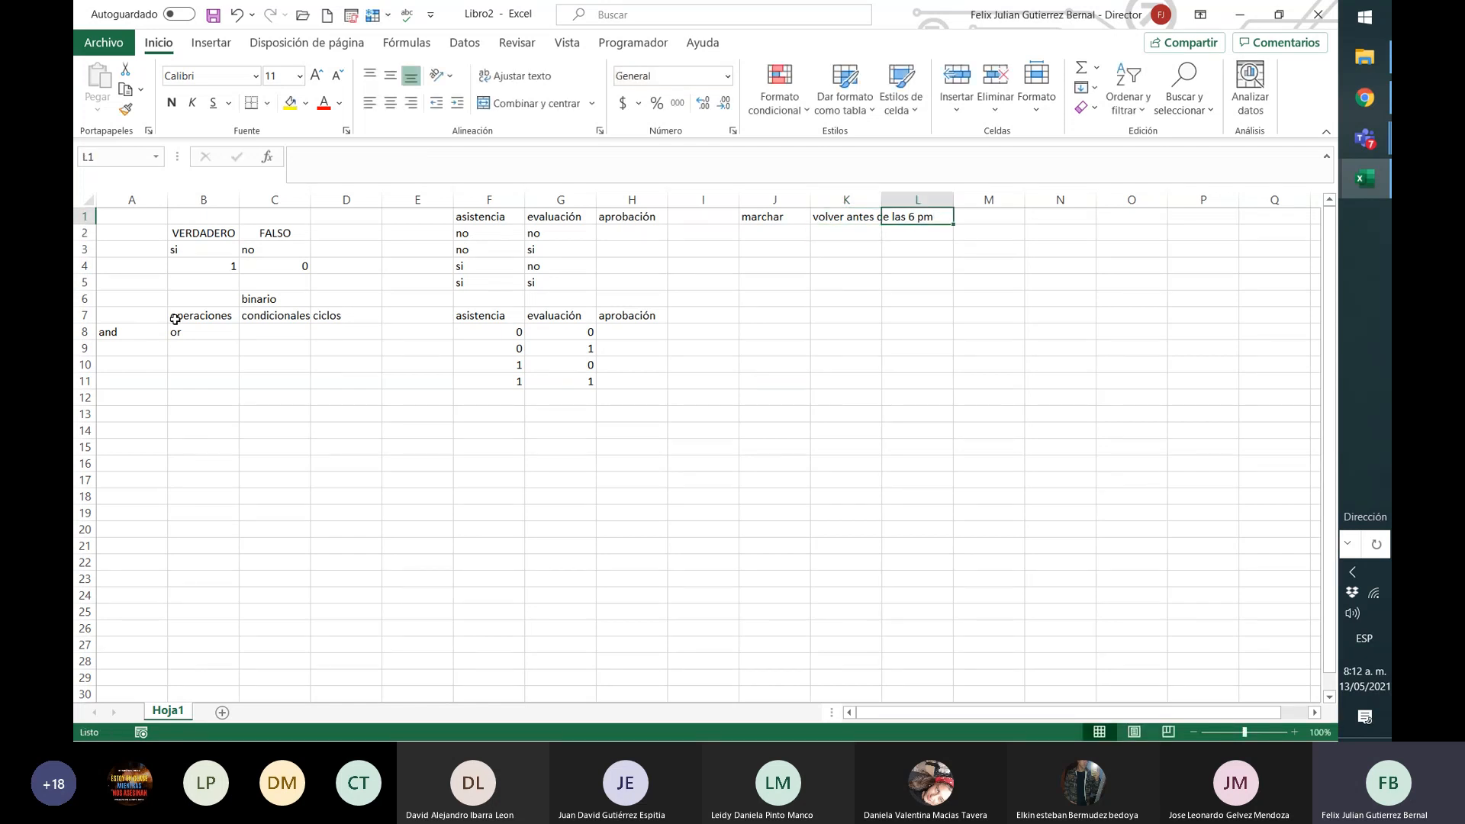
Step: Enter the heading casa in cell L1 as the result column of the marchar example
{"action": "key", "text": "Left"}
{"action": "key", "text": "Left"}
{"action": "key", "text": "Right"}
{"action": "key", "text": "Right"}
{"action": "type", "text": "casa"}
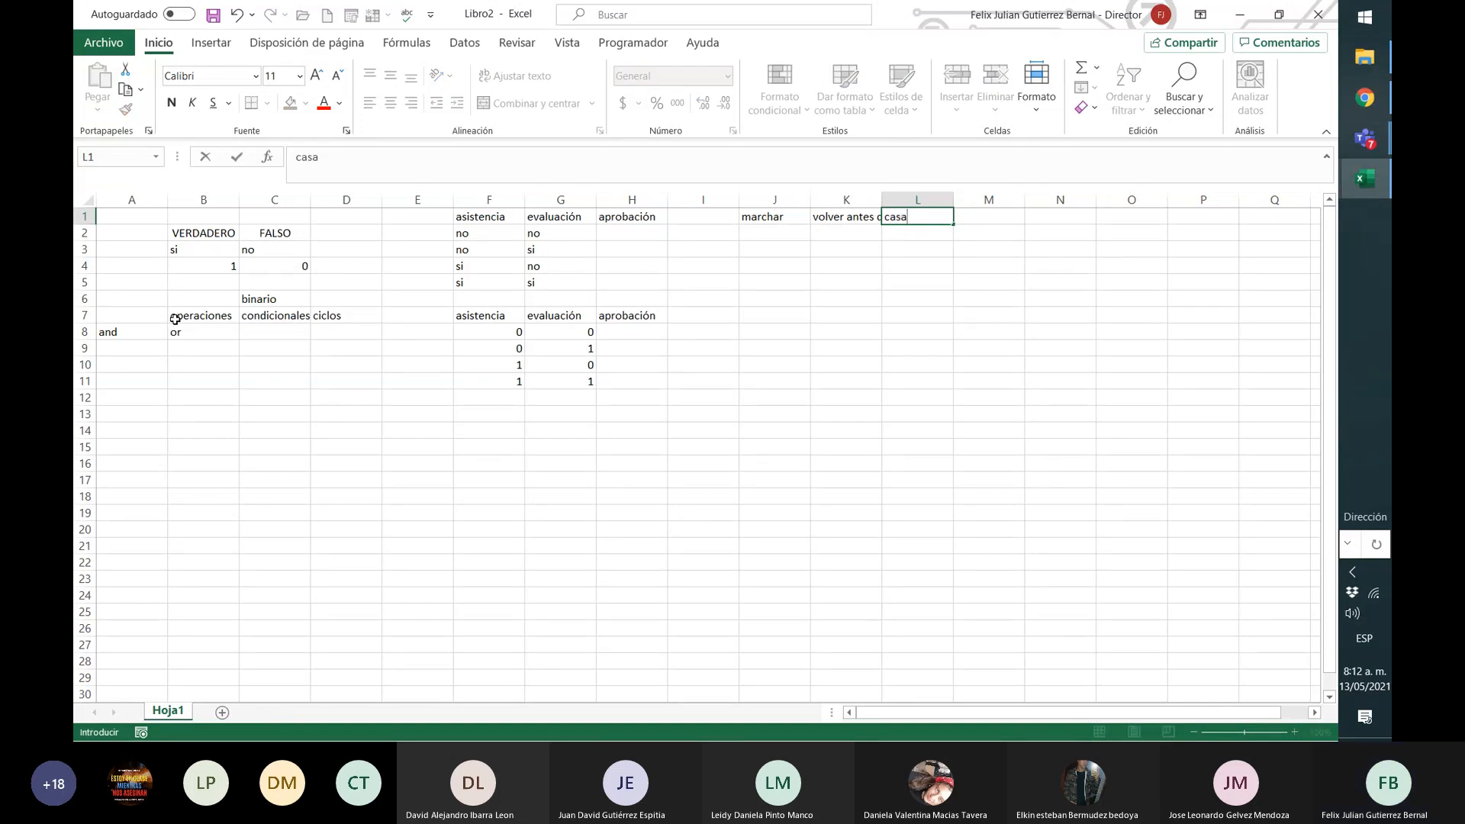
{"action": "key", "text": "Return"}
Step: Fill the first row of the marchar table with 0 and 0 in J2:K2
{"action": "key", "text": "Up"}
{"action": "key", "text": "Left"}
{"action": "key", "text": "Down"}
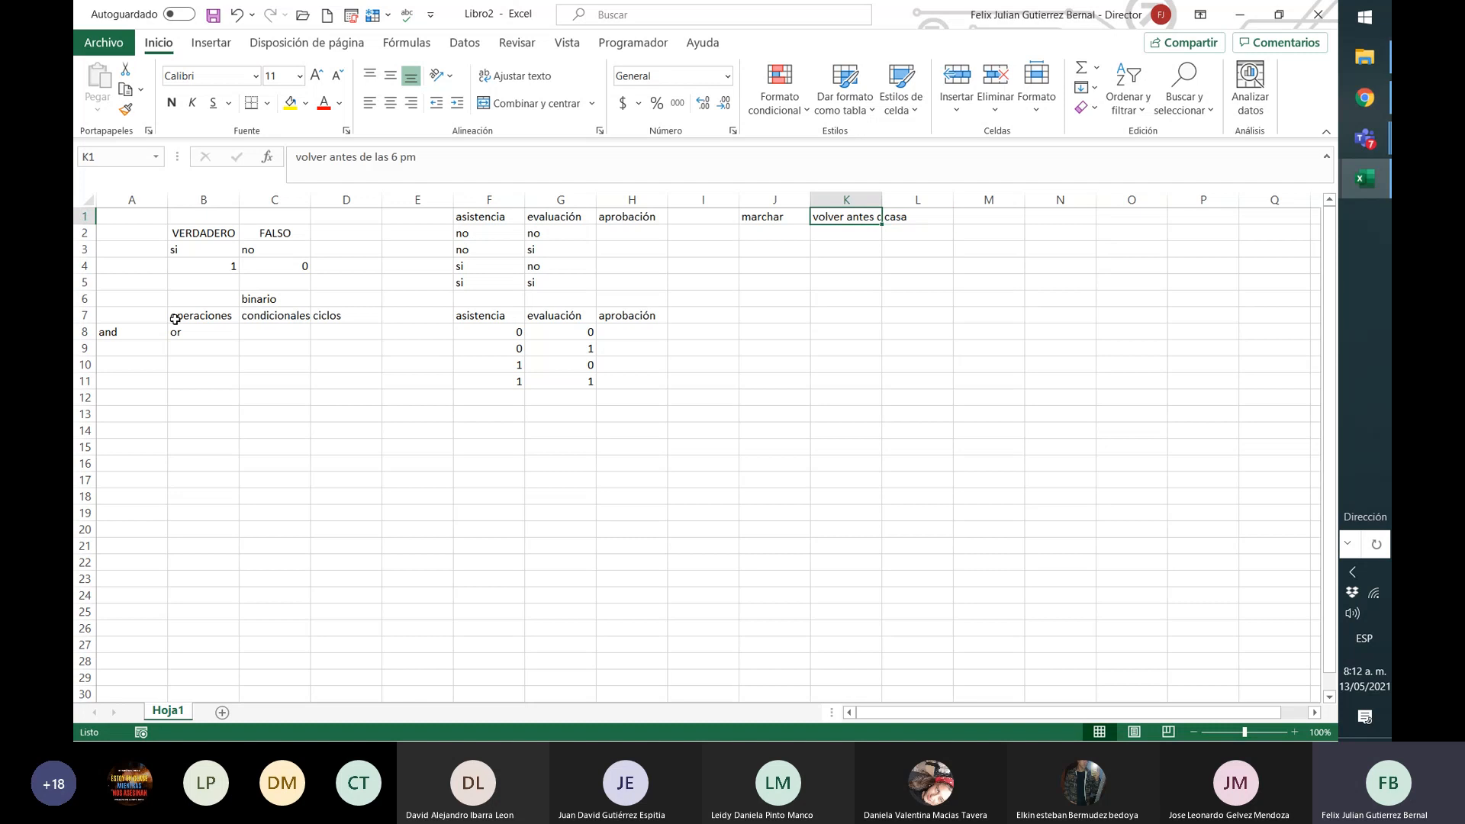
{"action": "key", "text": "Left"}
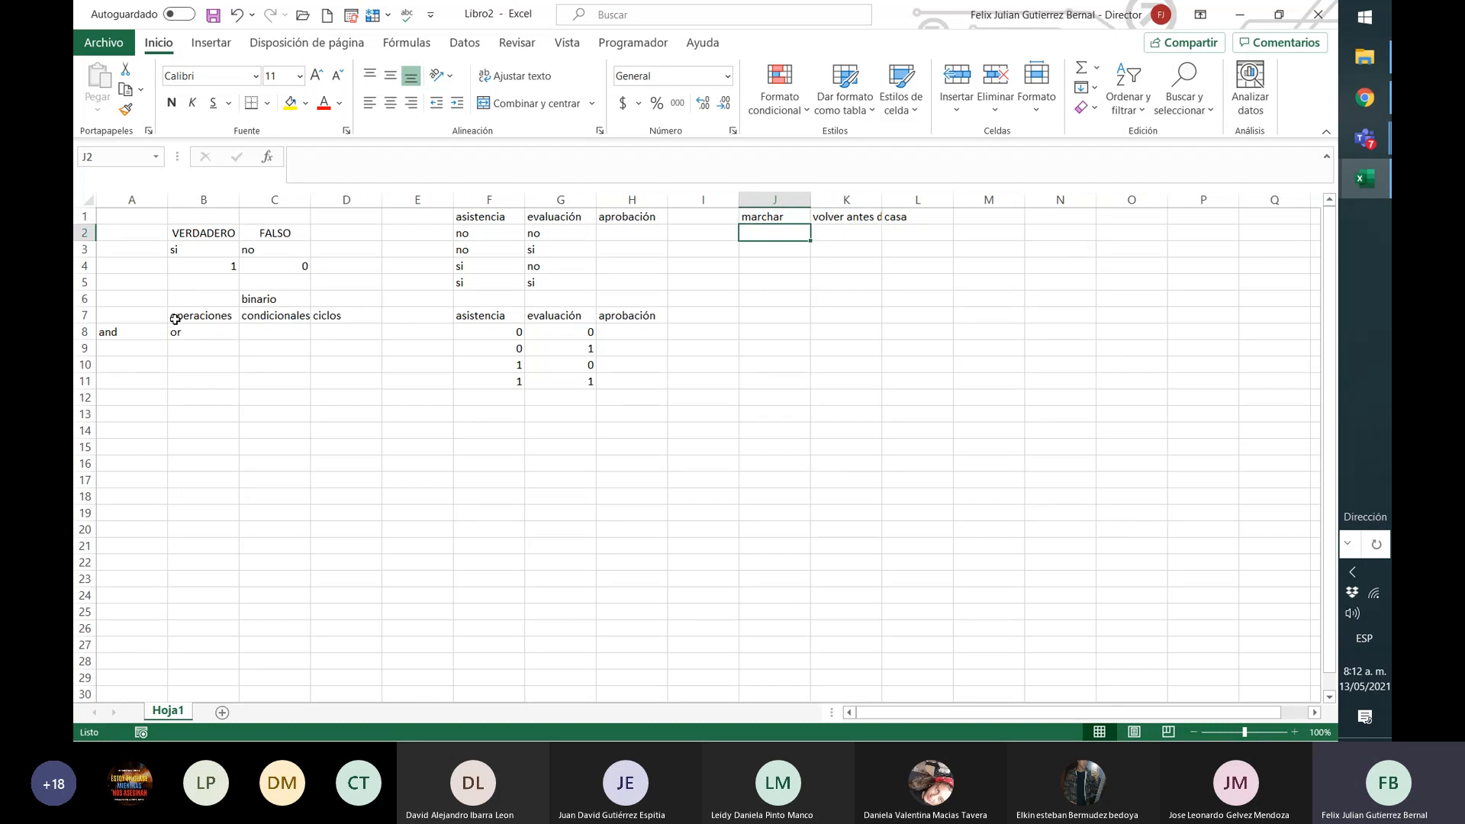
{"action": "type", "text": "0"}
{"action": "key", "text": "Tab"}
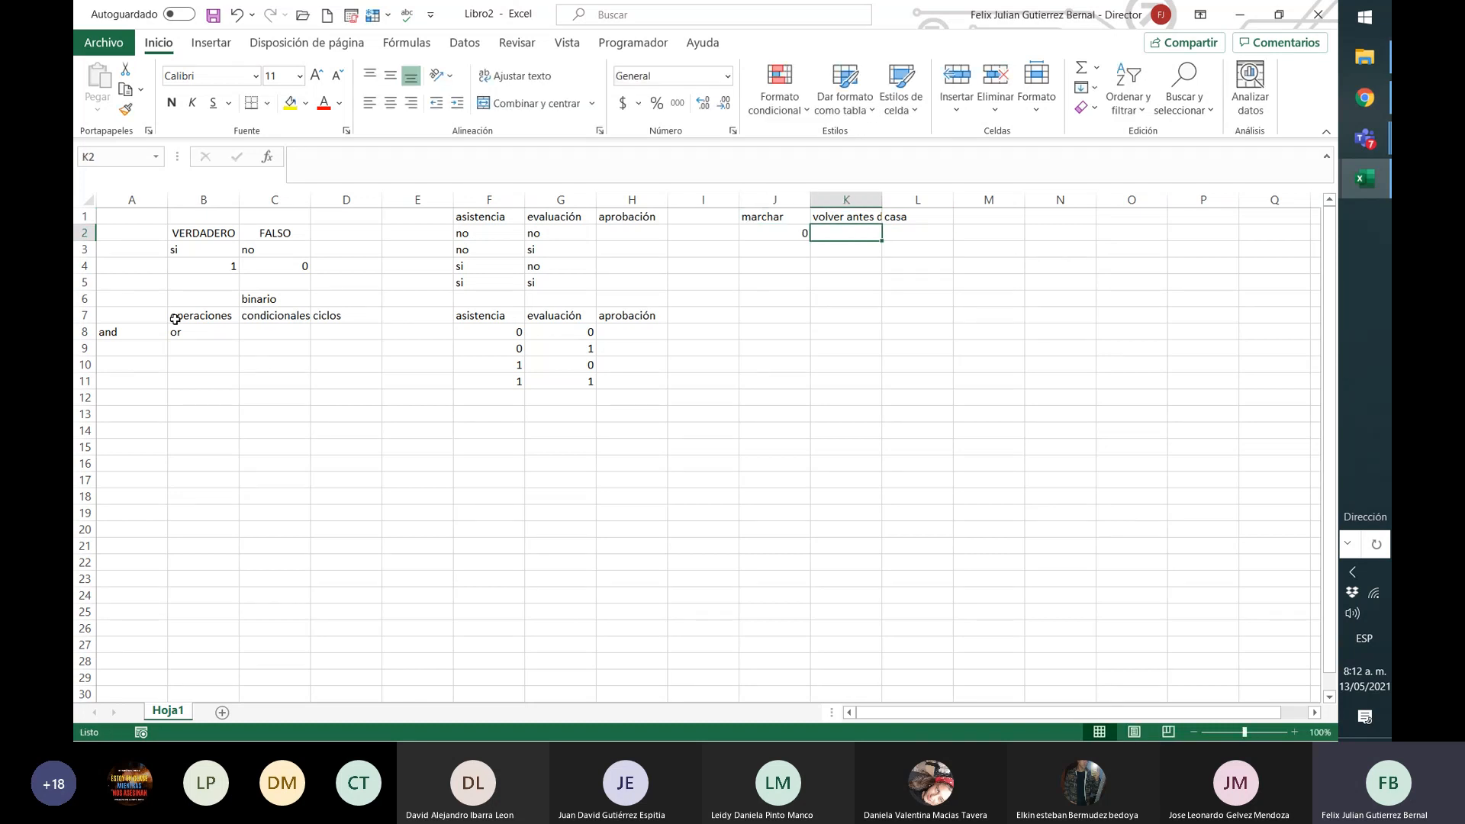
{"action": "type", "text": "0"}
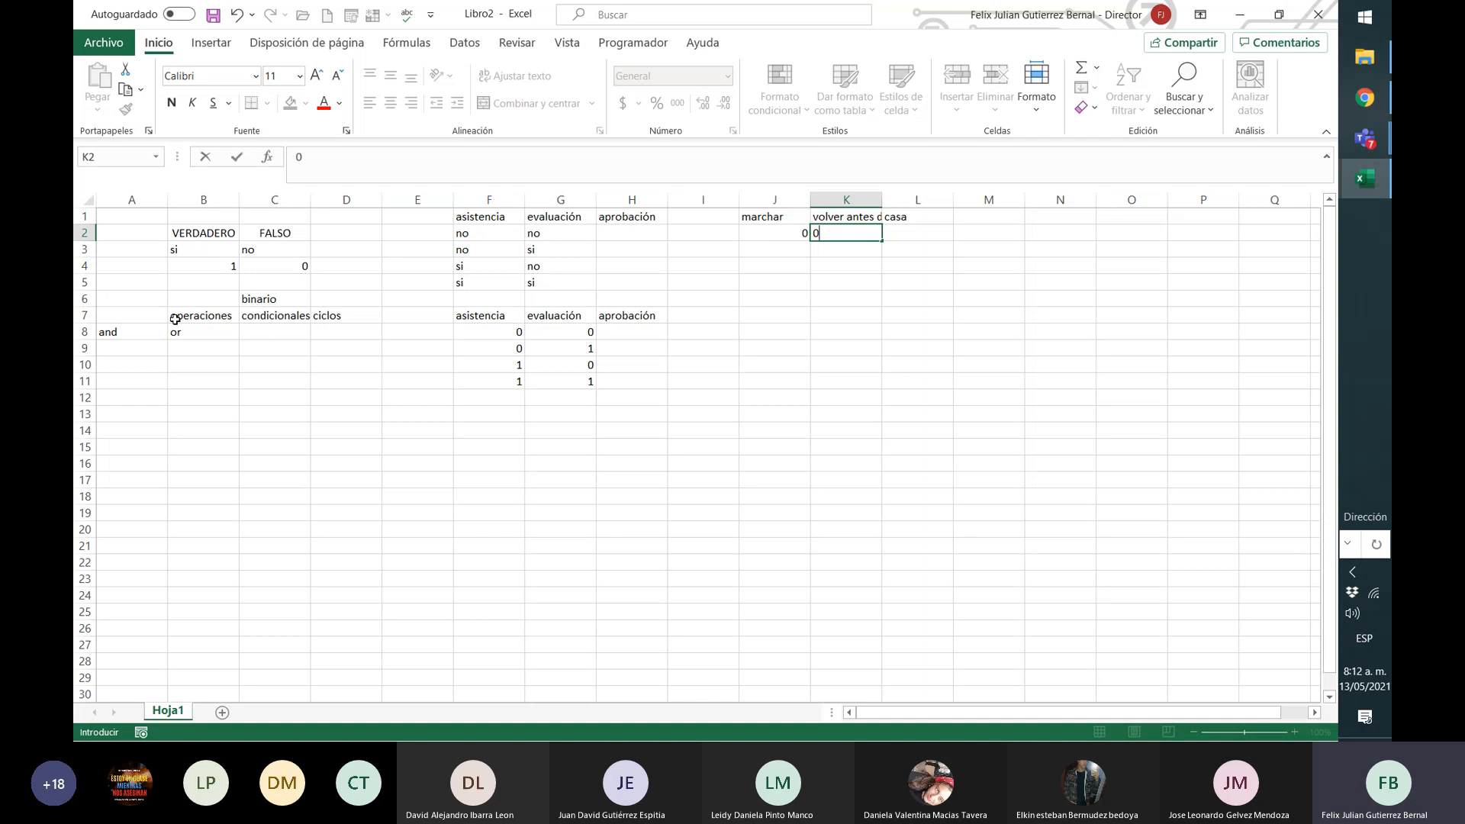
{"action": "key", "text": "Tab"}
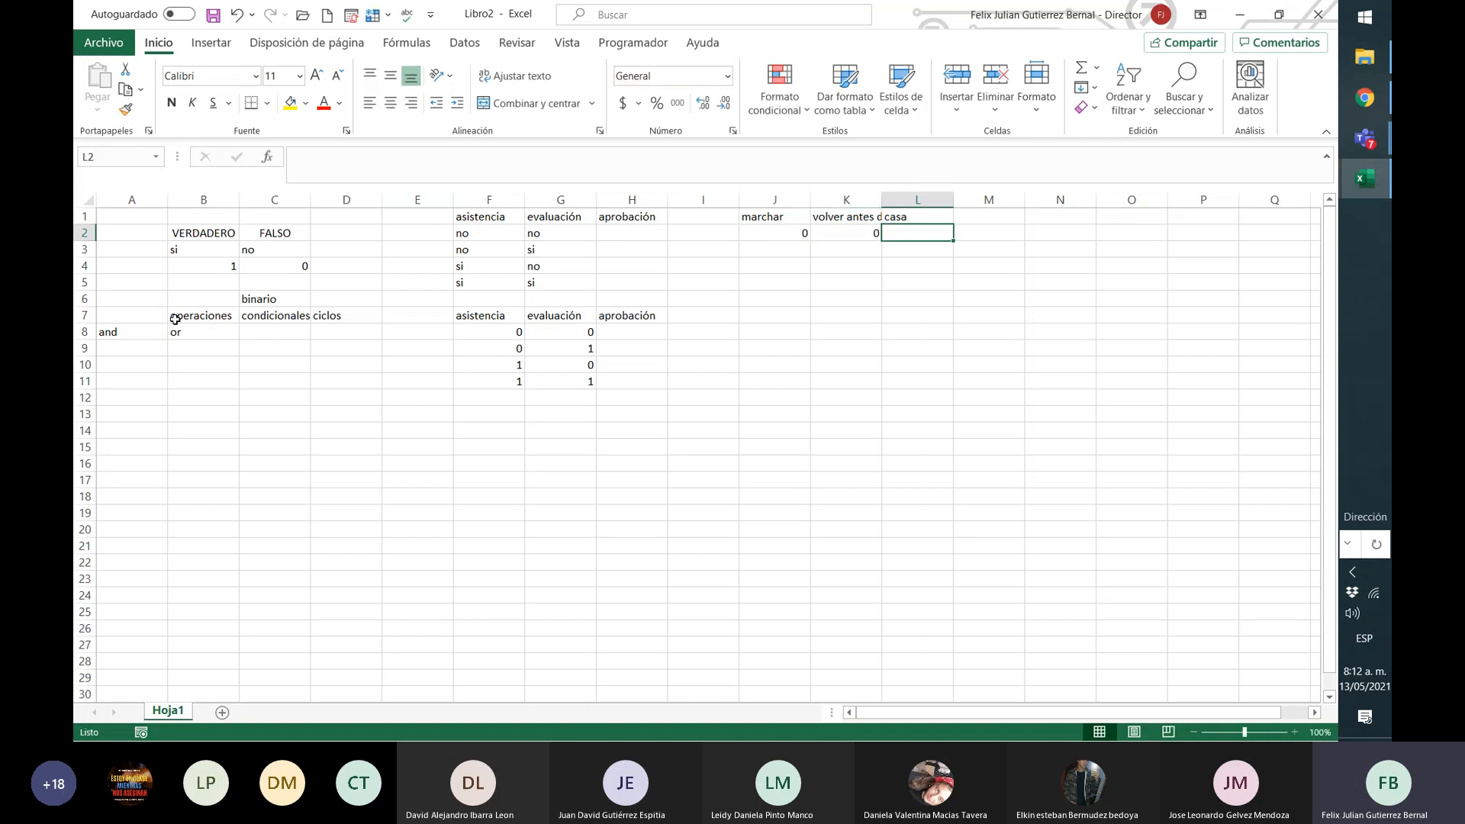
Step: Fill the second row of the marchar table with 0 and 1 in J3:K3
{"action": "key", "text": "Down"}
{"action": "key", "text": "Left"}
{"action": "key", "text": "Left"}
{"action": "type", "text": "1"}
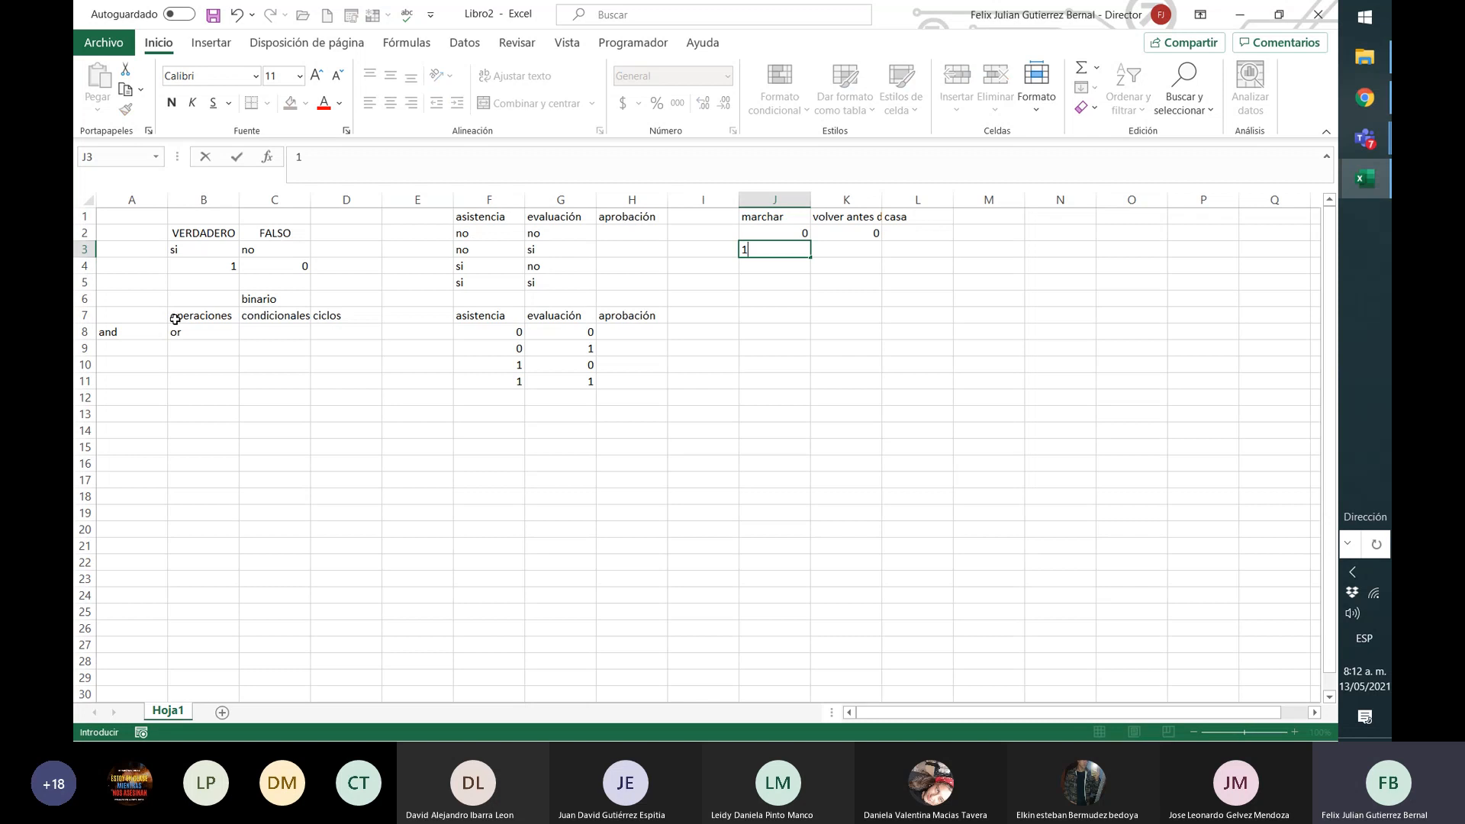
{"action": "key", "text": "BackSpace"}
{"action": "type", "text": "0"}
{"action": "key", "text": "Tab"}
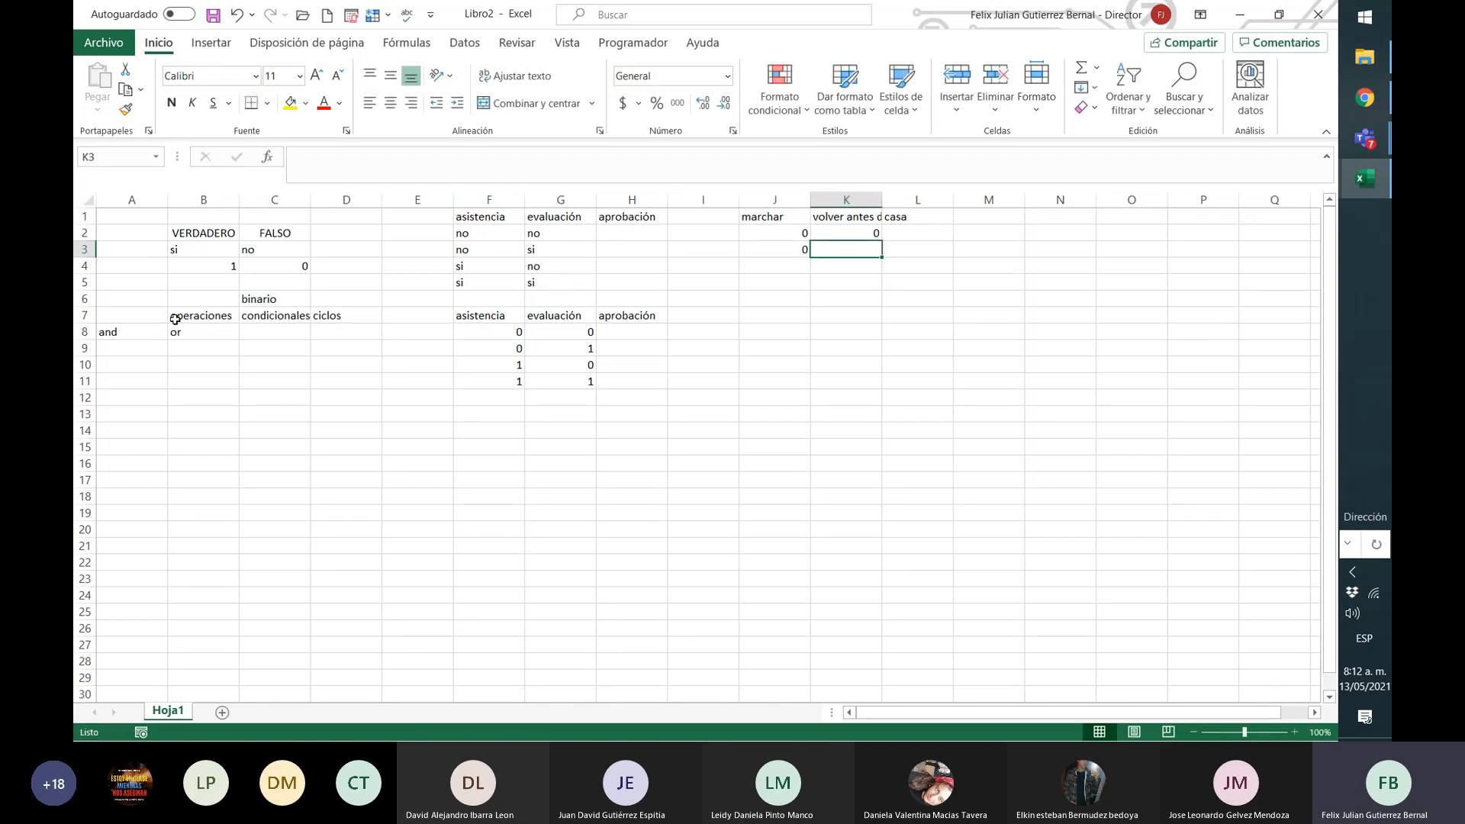
{"action": "type", "text": "1"}
{"action": "key", "text": "Tab"}
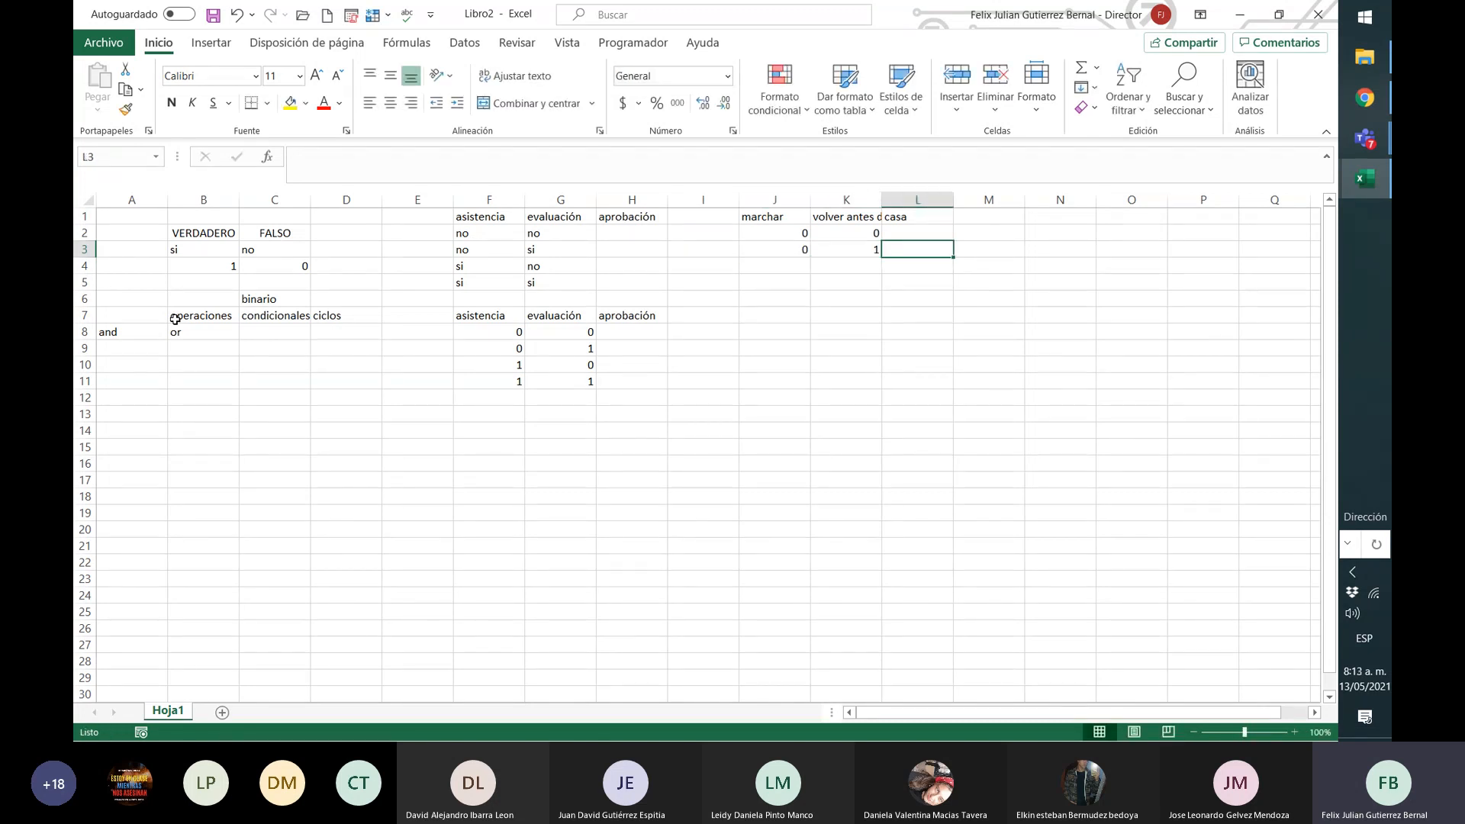
{"action": "key", "text": "Return"}
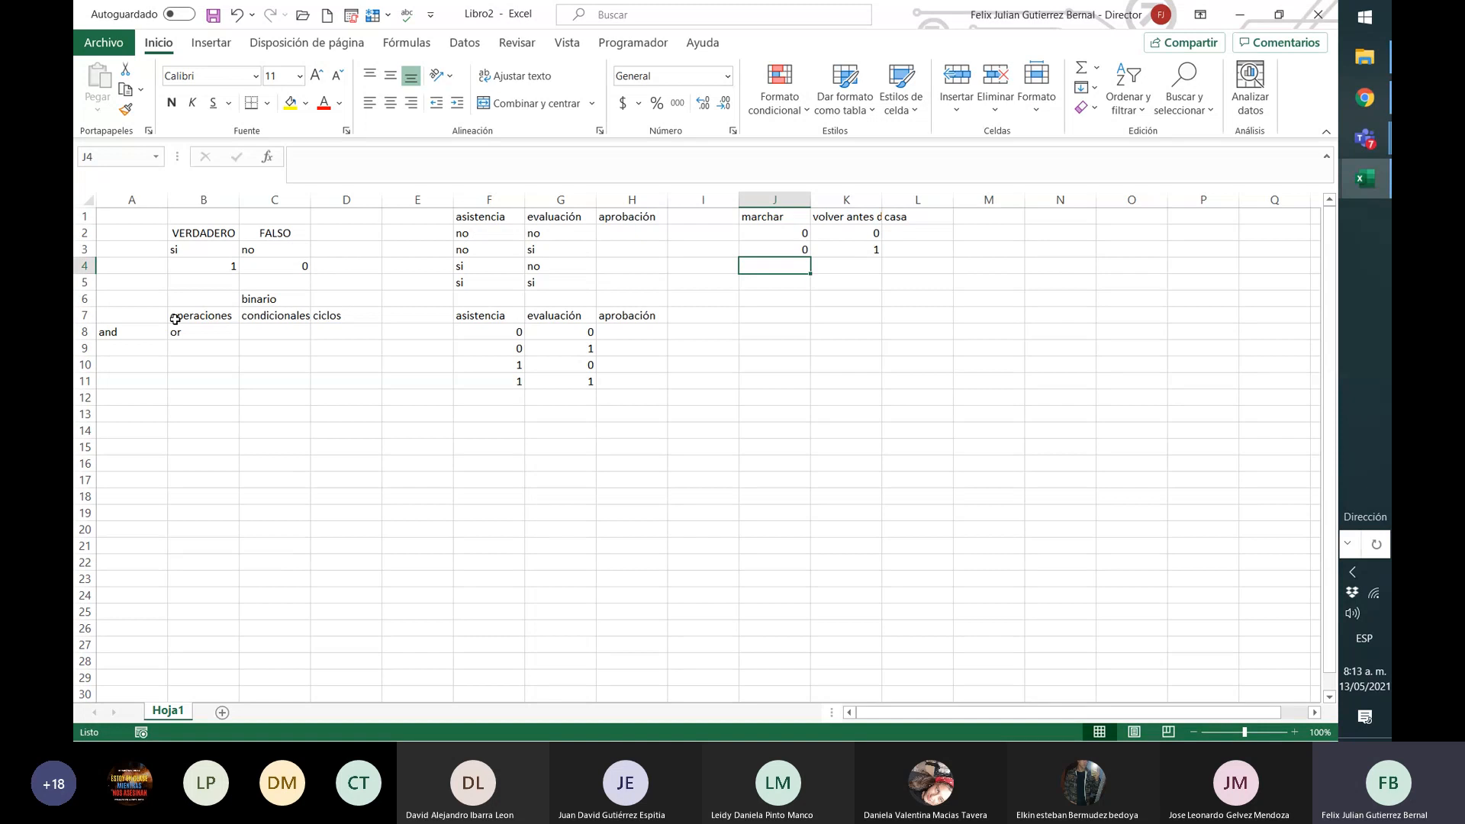
Step: Complete the marchar table's input combinations with 1 and 0 in J4:K4, and 1 and 1 in J5:K5
{"action": "type", "text": "1"}
{"action": "key", "text": "Tab"}
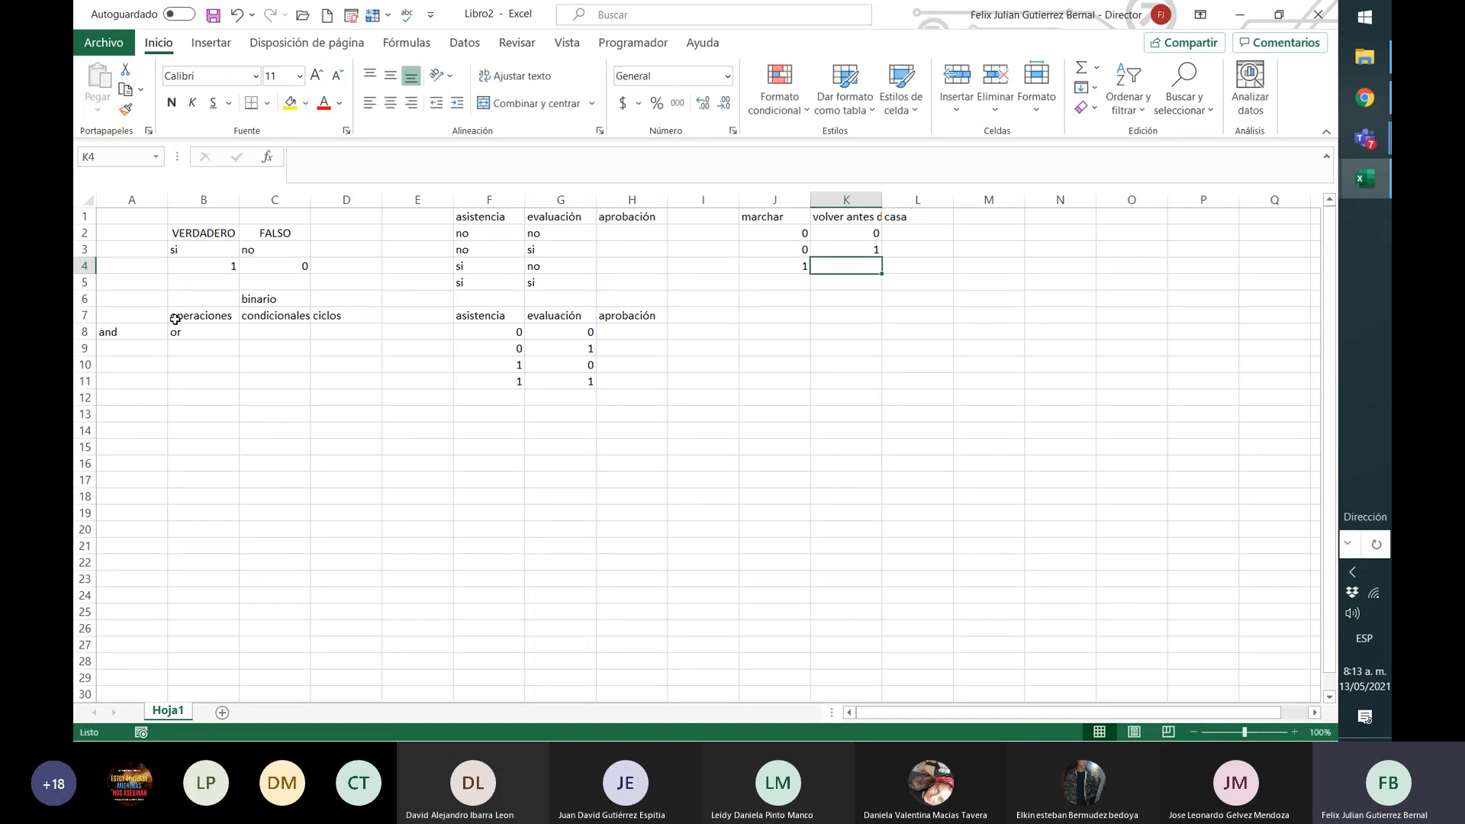
{"action": "type", "text": "0"}
{"action": "key", "text": "Tab"}
{"action": "key", "text": "Down"}
{"action": "key", "text": "Left"}
{"action": "key", "text": "Left"}
{"action": "type", "text": "1"}
{"action": "key", "text": "Tab"}
{"action": "type", "text": "1"}
{"action": "key", "text": "Tab"}
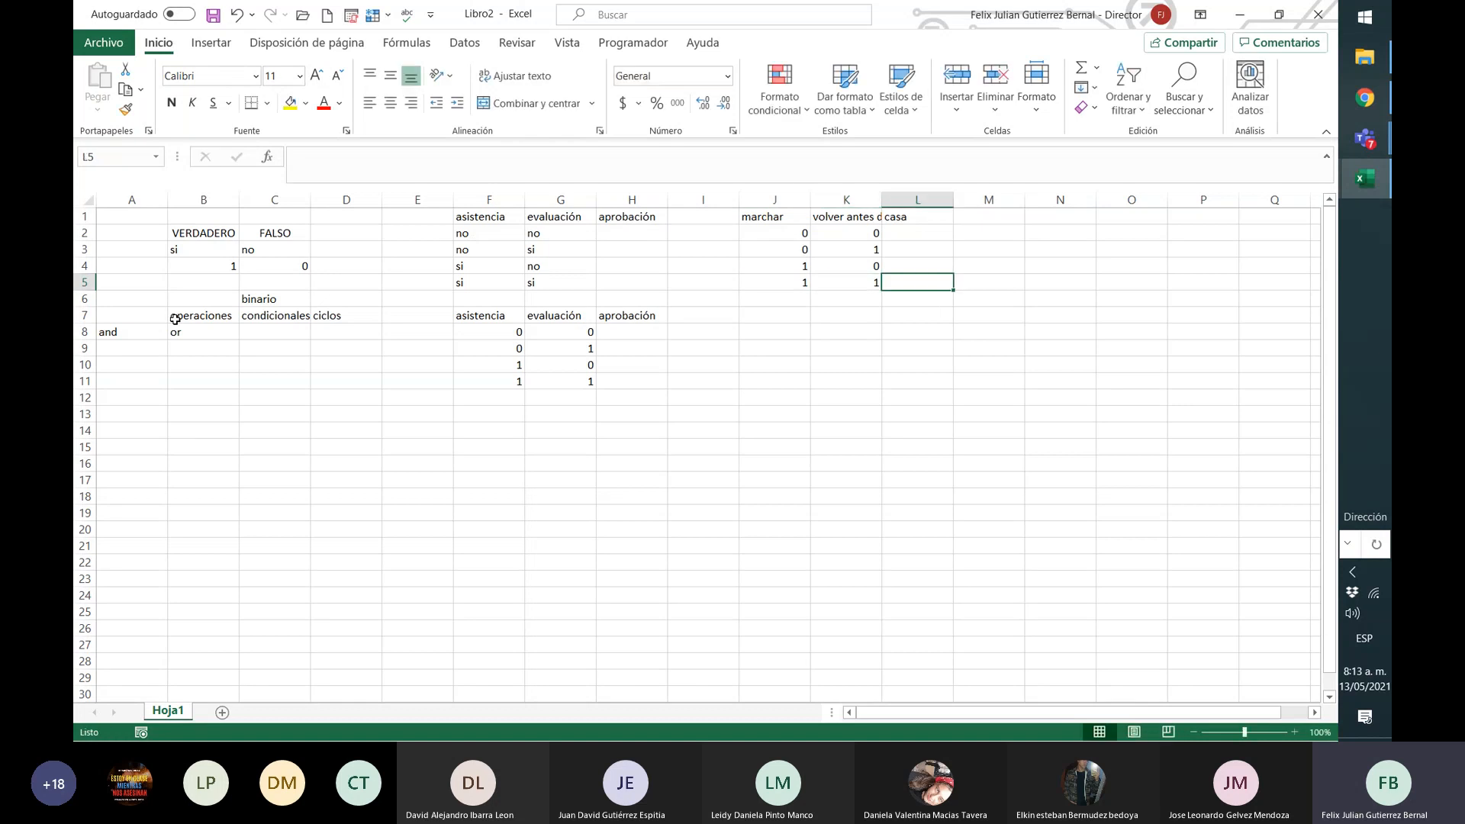
Step: Fill the casa result column with 0, 1, 0 and 1 in L2:L5
{"action": "type", "text": "1"}
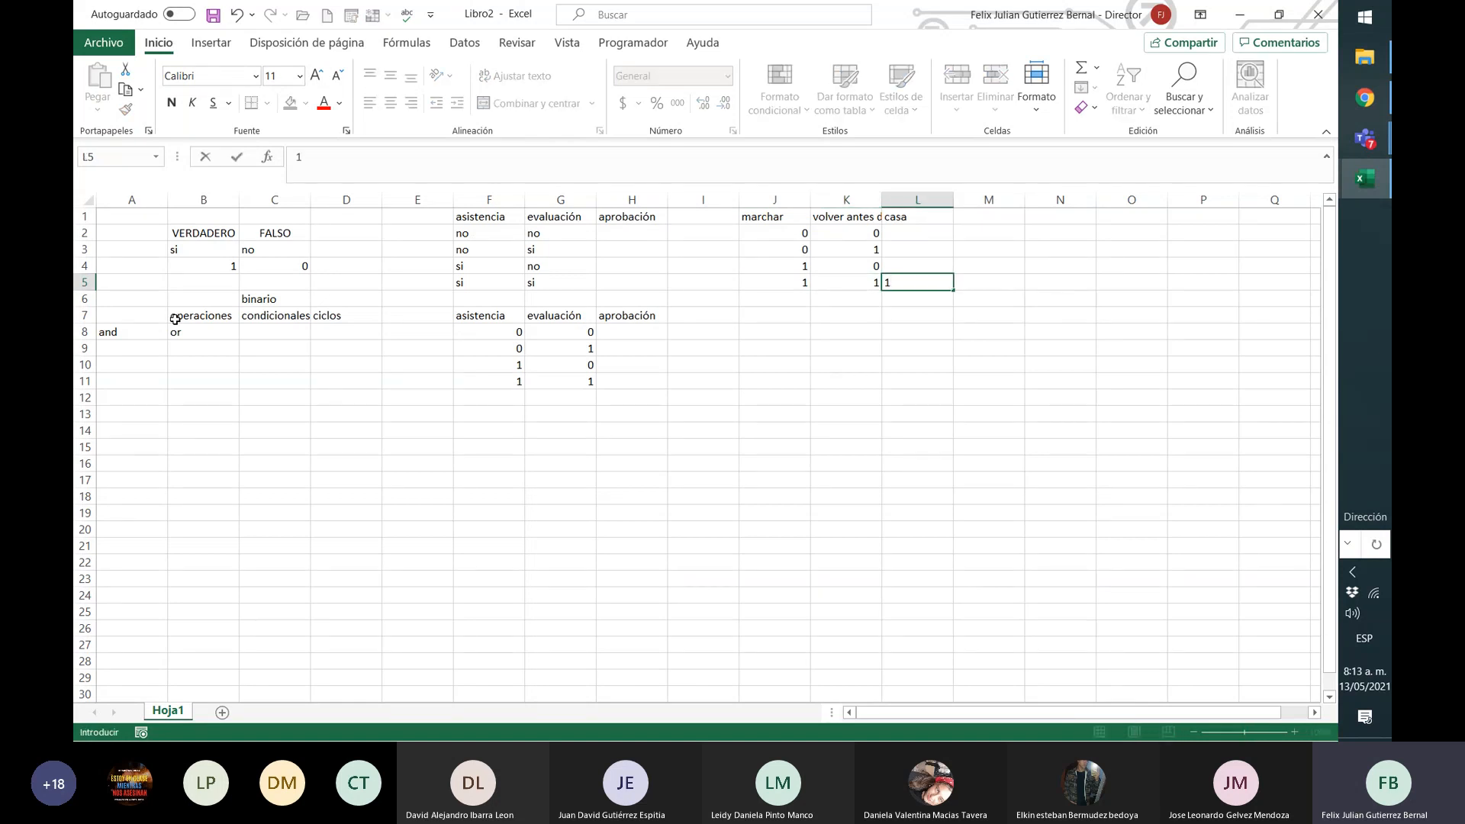
{"action": "key", "text": "Up"}
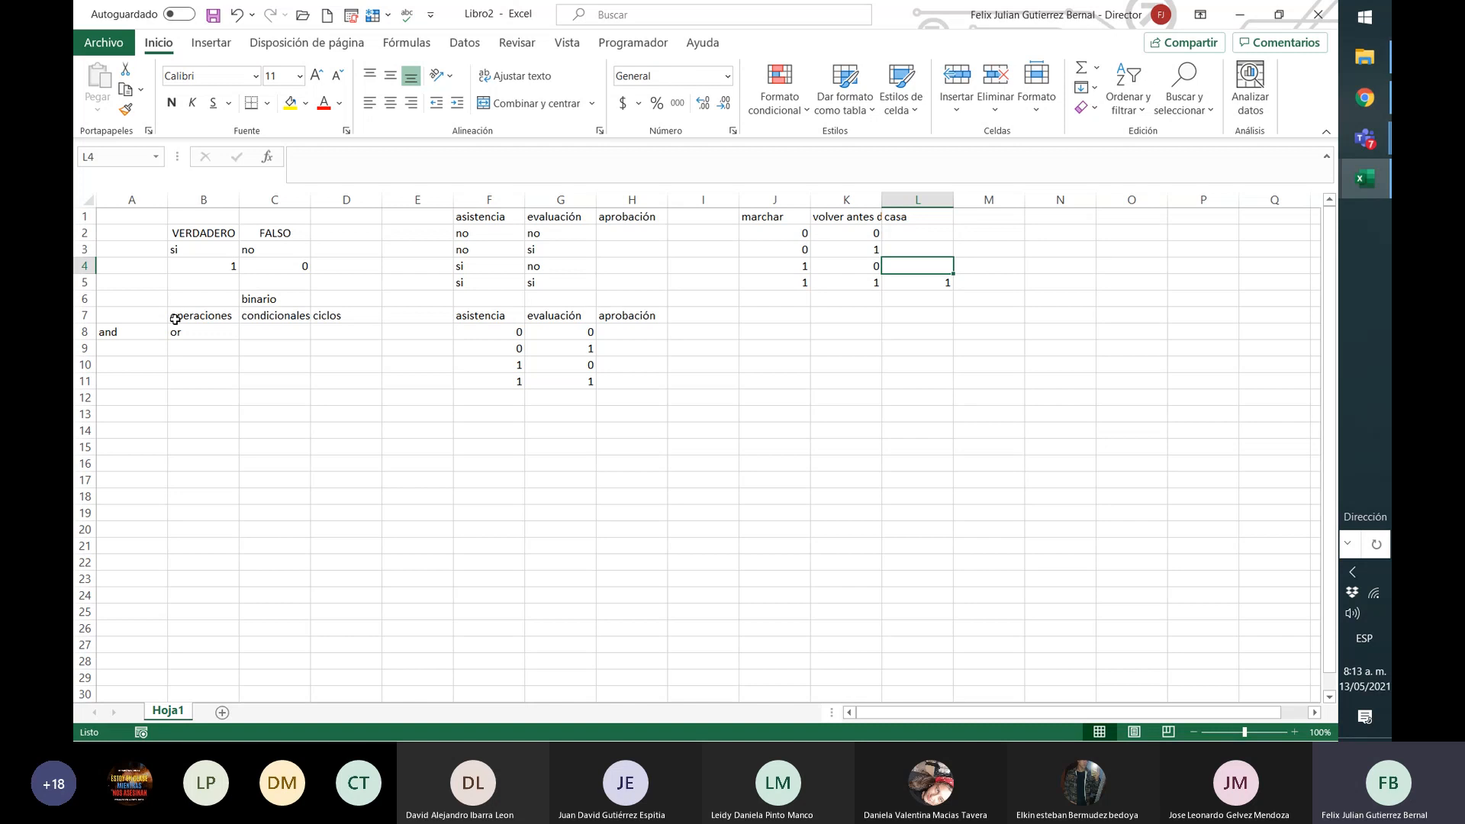
{"action": "key", "text": "Up"}
{"action": "key", "text": "Up"}
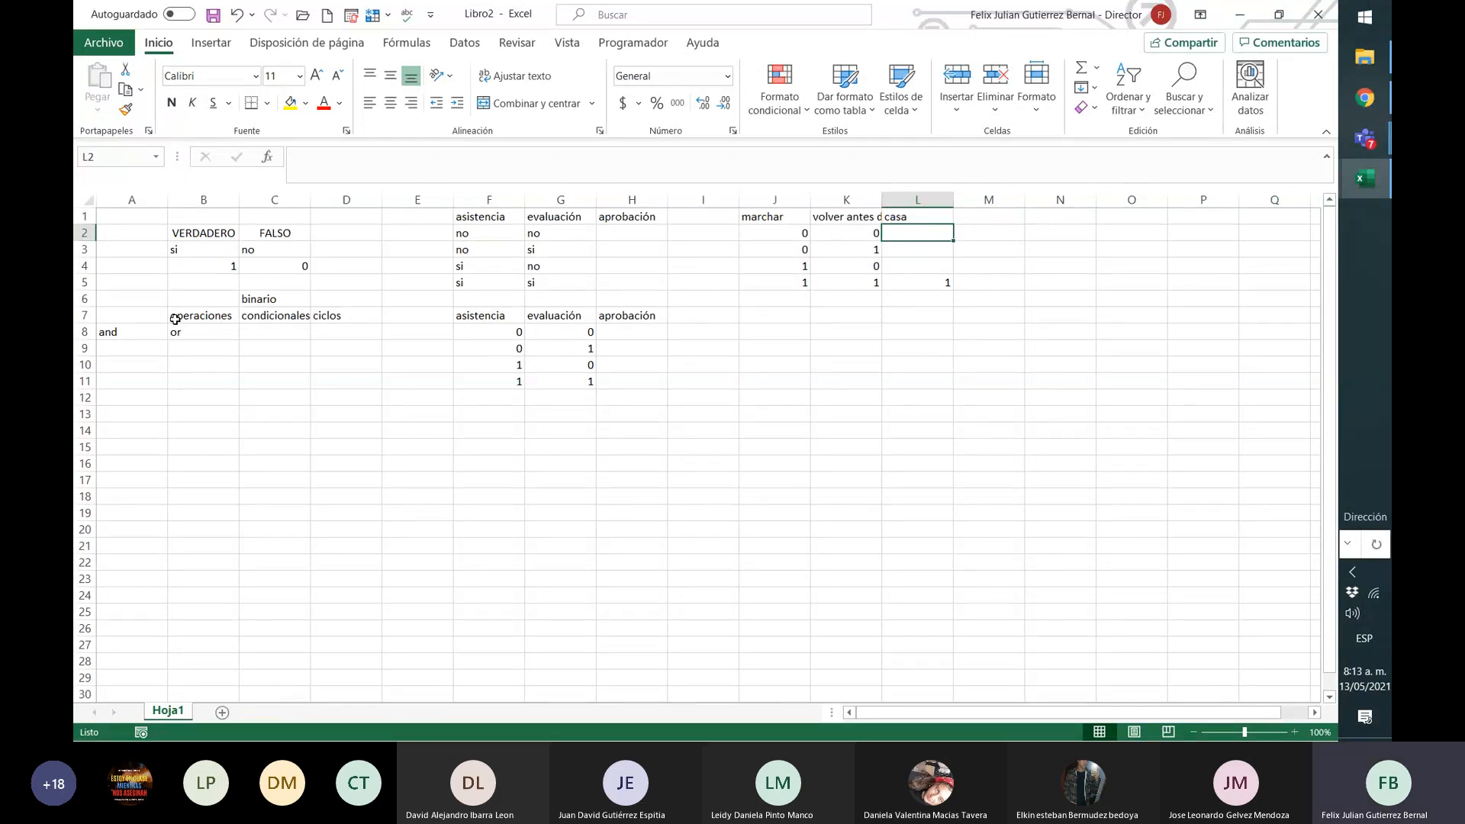
{"action": "type", "text": "0"}
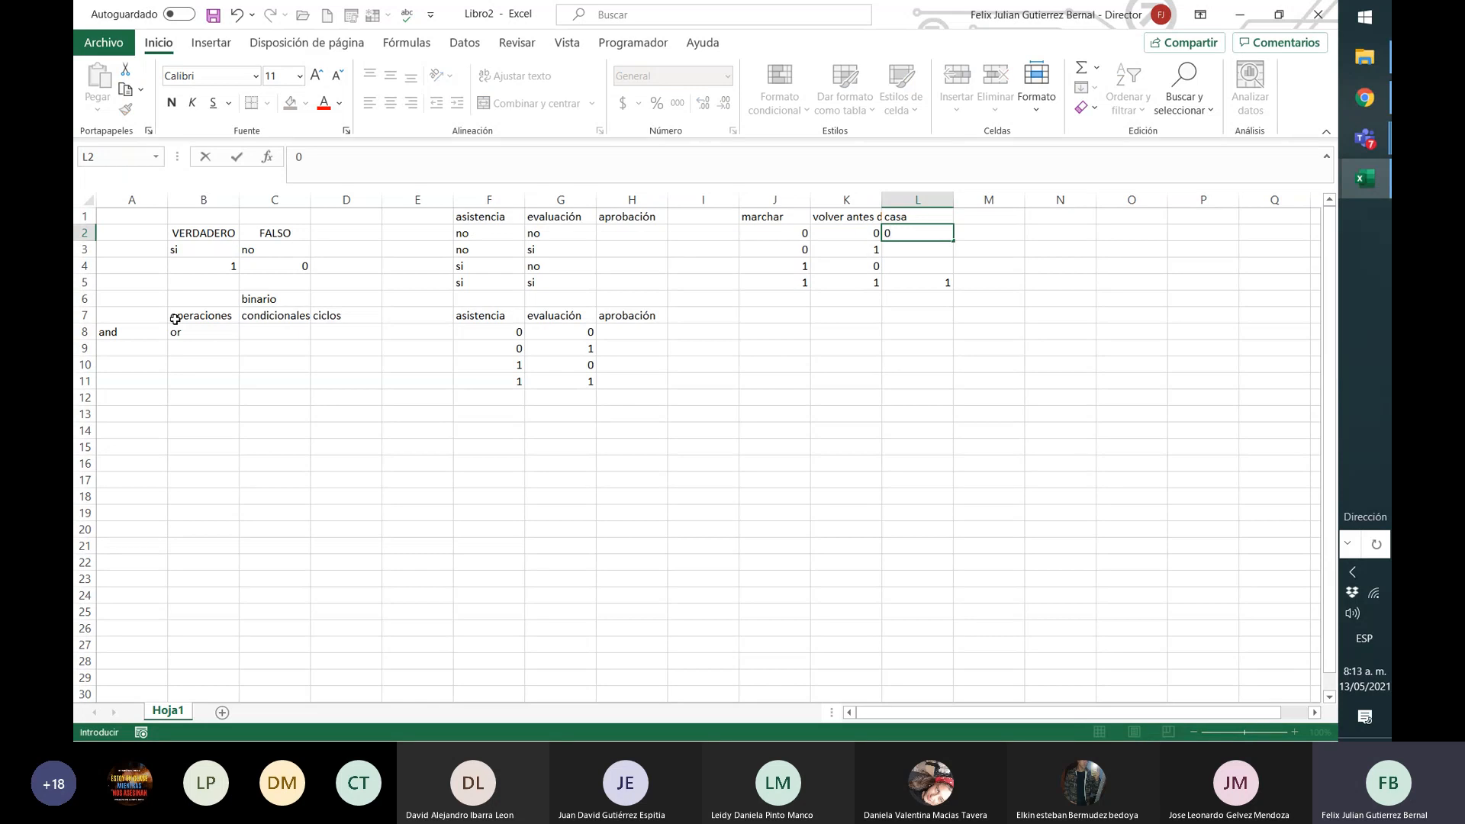
{"action": "key", "text": "Return"}
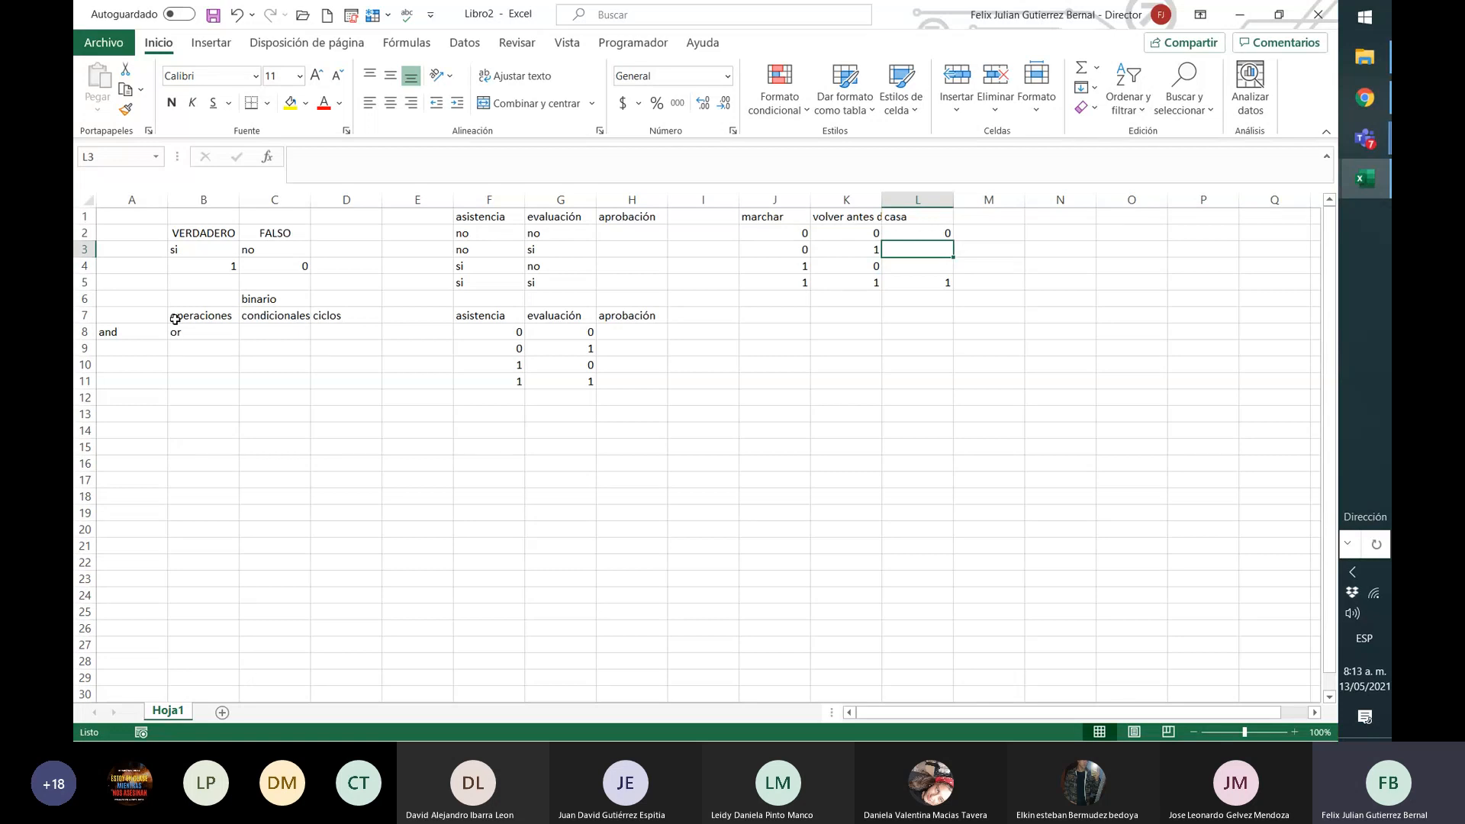
{"action": "type", "text": "1"}
{"action": "key", "text": "Return"}
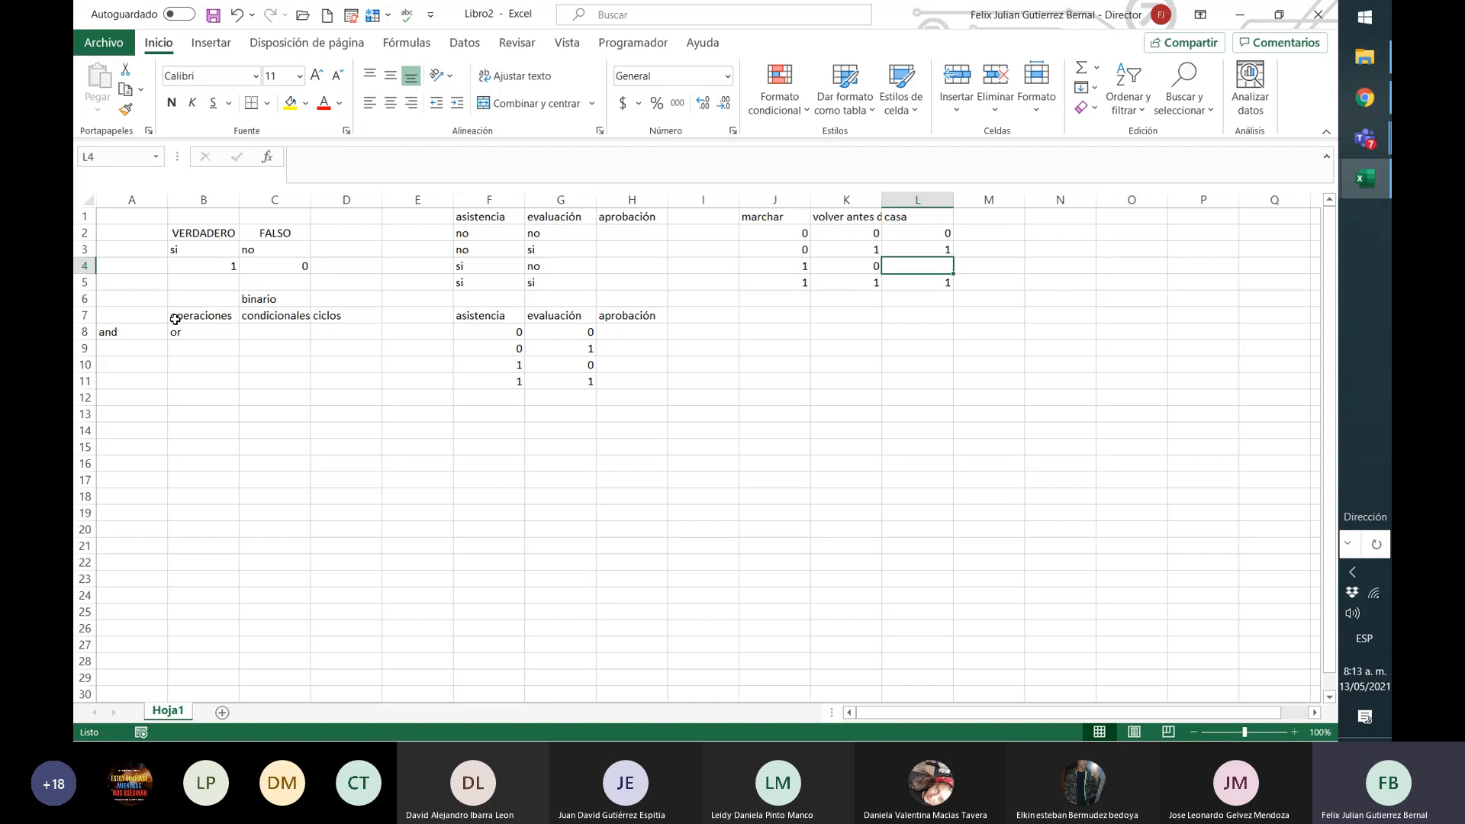
{"action": "type", "text": "0"}
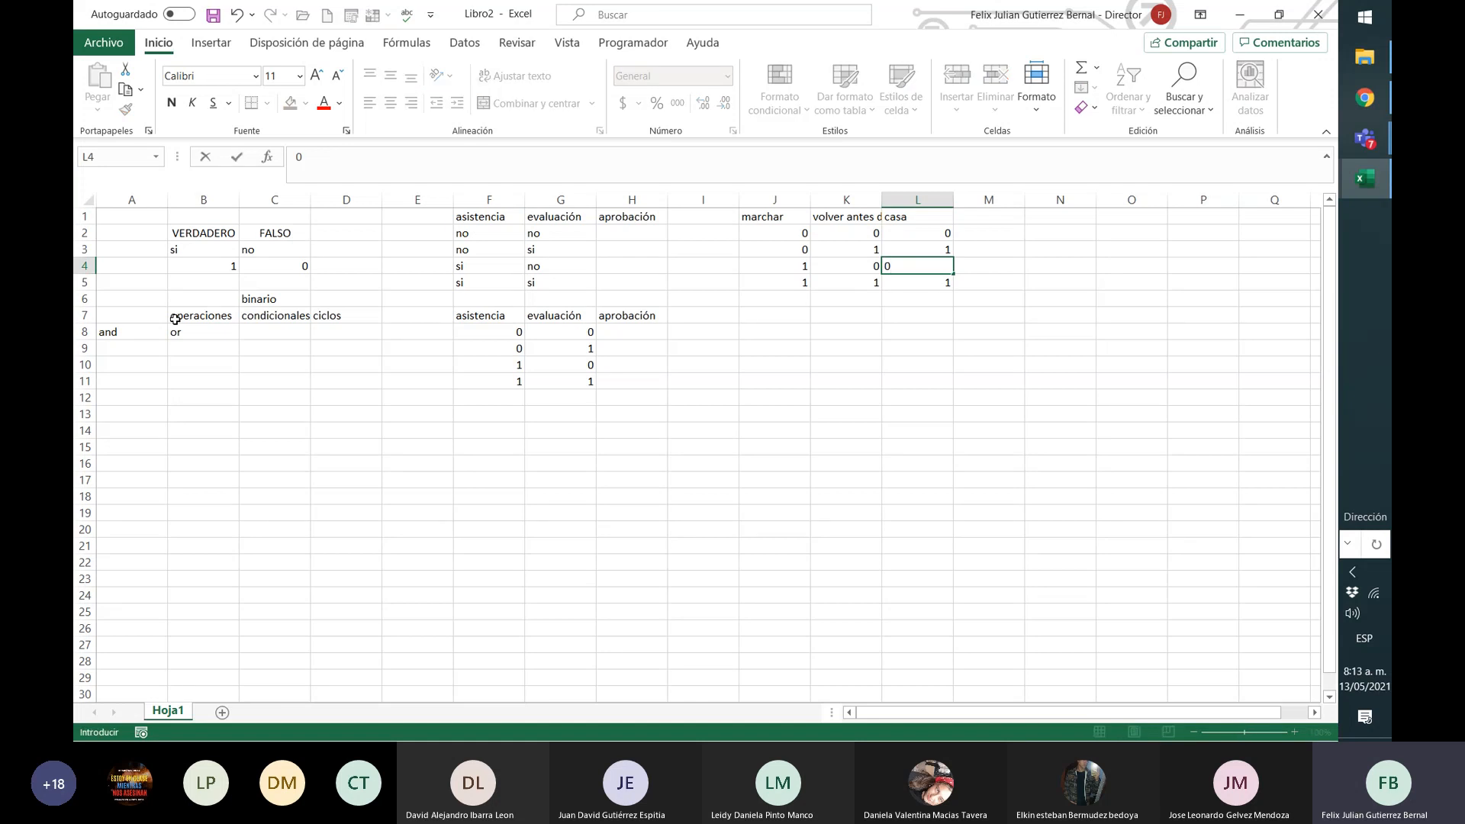
{"action": "key", "text": "Return"}
Step: Review the marchar example's headings and its casa results in J1:L5
{"action": "key", "text": "Up"}
{"action": "key", "text": "Up"}
{"action": "key", "text": "Up"}
{"action": "key", "text": "Up"}
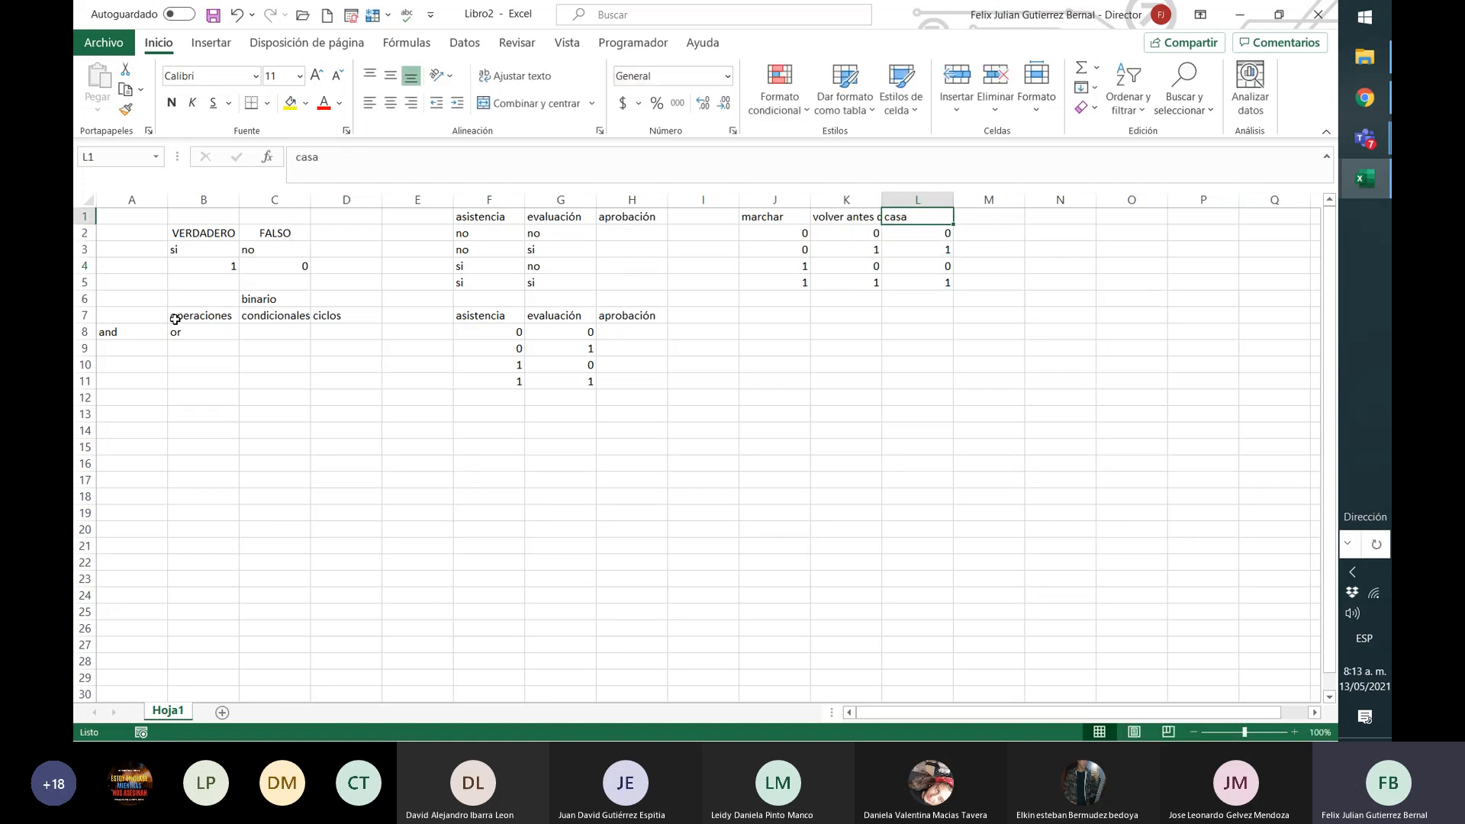
{"action": "key", "text": "Left"}
{"action": "key", "text": "Left"}
{"action": "key", "text": "Left"}
{"action": "key", "text": "Right"}
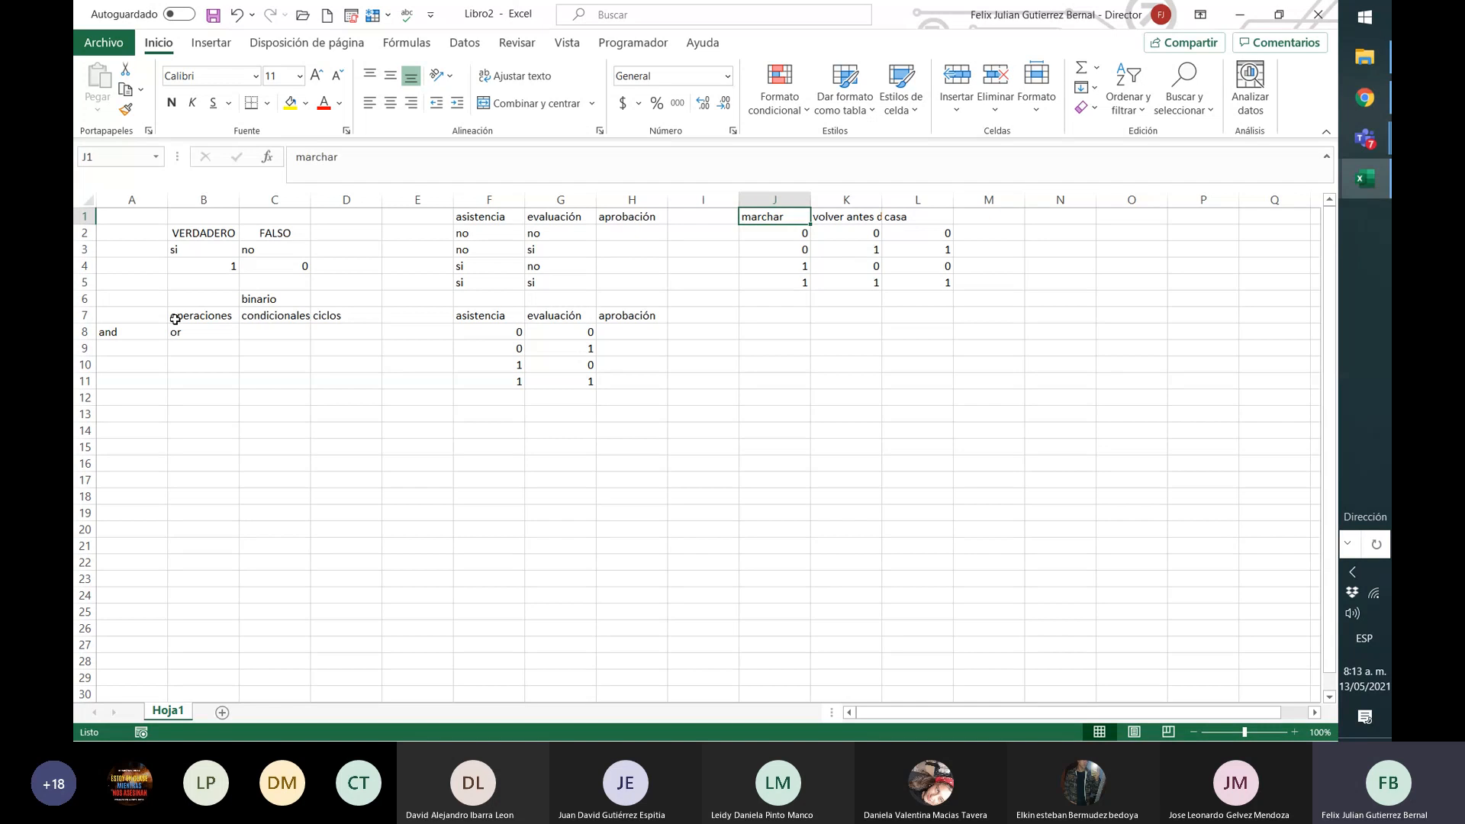
{"action": "key", "text": "Right"}
{"action": "key", "text": "Right"}
{"action": "key", "text": "Down"}
{"action": "key", "text": "Down"}
{"action": "key", "text": "Down"}
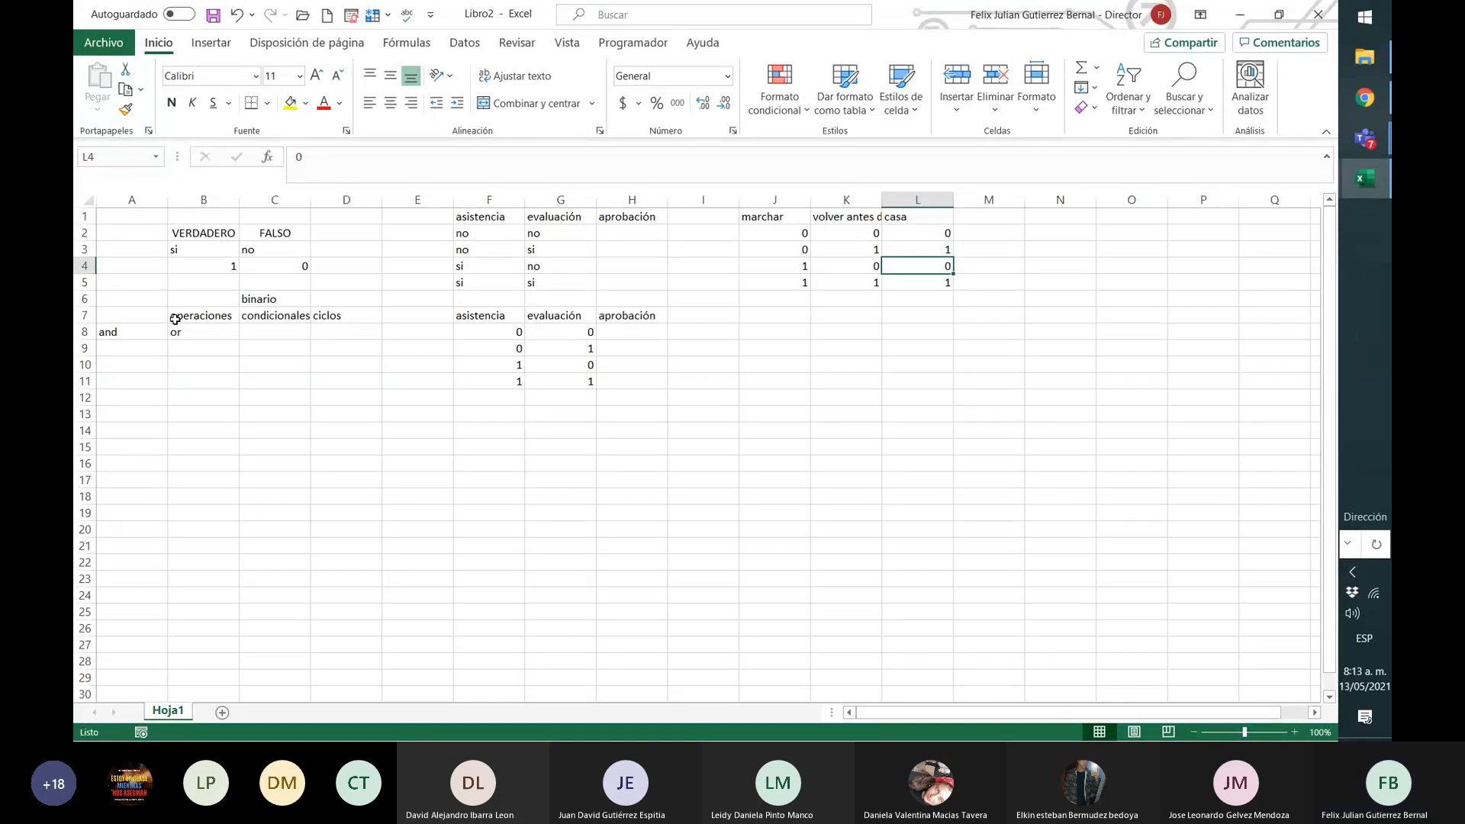
{"action": "key", "text": "Down"}
{"action": "key", "text": "Down"}
{"action": "key", "text": "Down"}
{"action": "key", "text": "Down"}
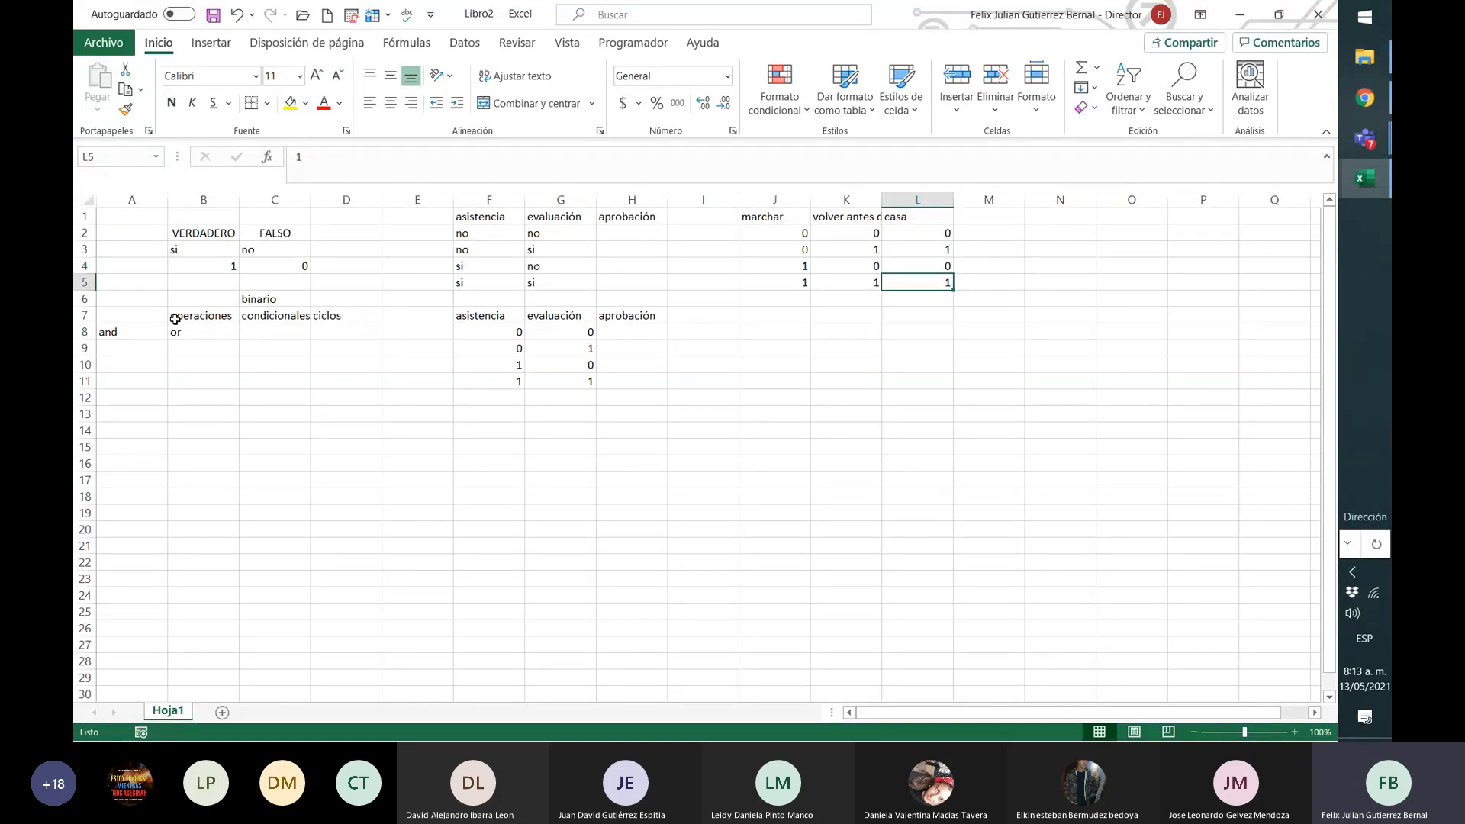
Step: Examine the and operator entry in cell A8
{"action": "key", "text": "Left"}
{"action": "key", "text": "Left"}
{"action": "key", "text": "Left"}
{"action": "key", "text": "Left"}
{"action": "key", "text": "Left"}
{"action": "key", "text": "Left"}
{"action": "key", "text": "Left"}
{"action": "key", "text": "Left"}
{"action": "key", "text": "Left"}
{"action": "key", "text": "Left"}
{"action": "key", "text": "Left"}
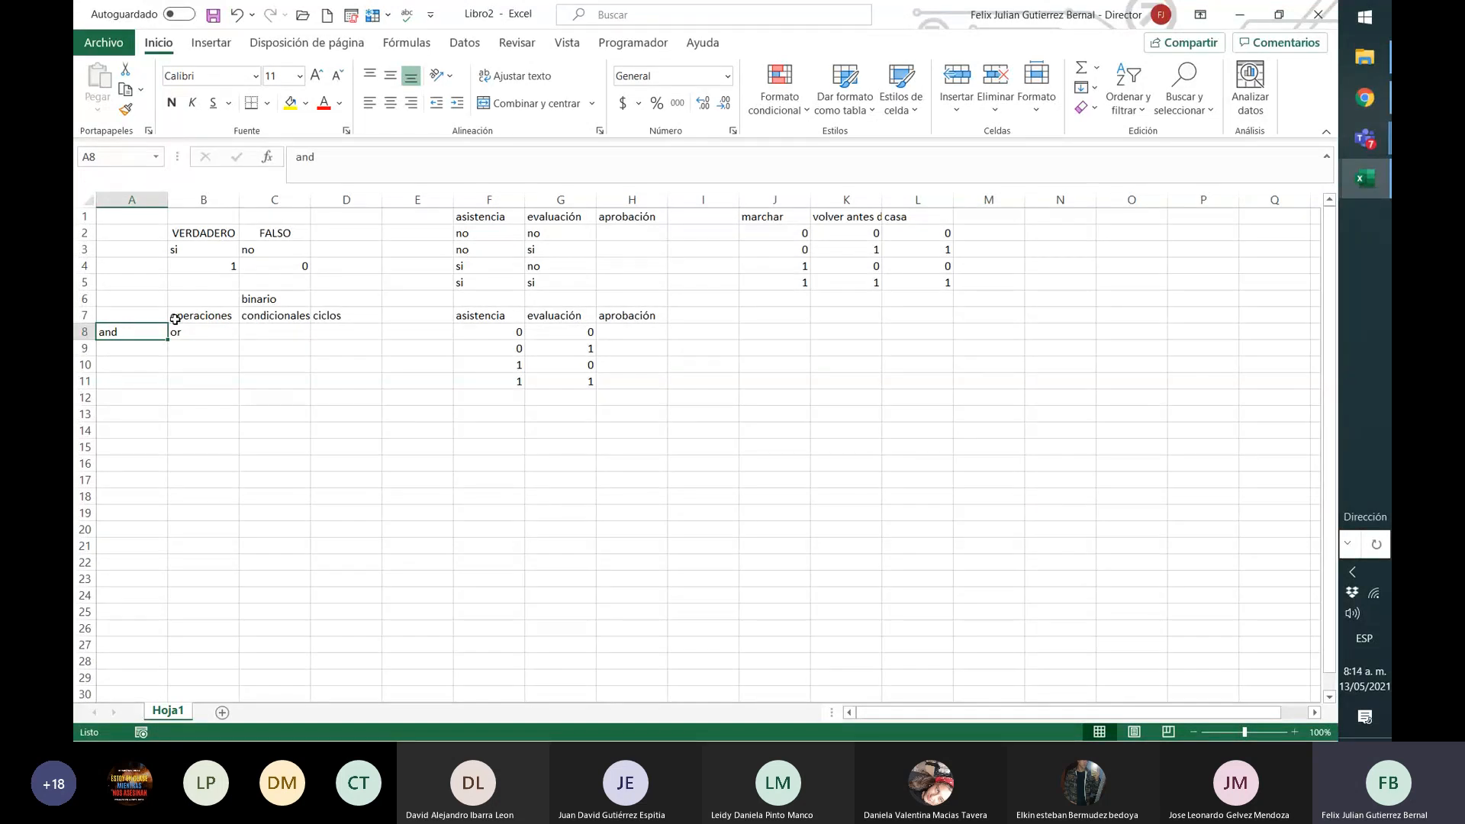
Step: Enter the formula =y in cell B14
{"action": "left_click", "coordinate": [225, 431]}
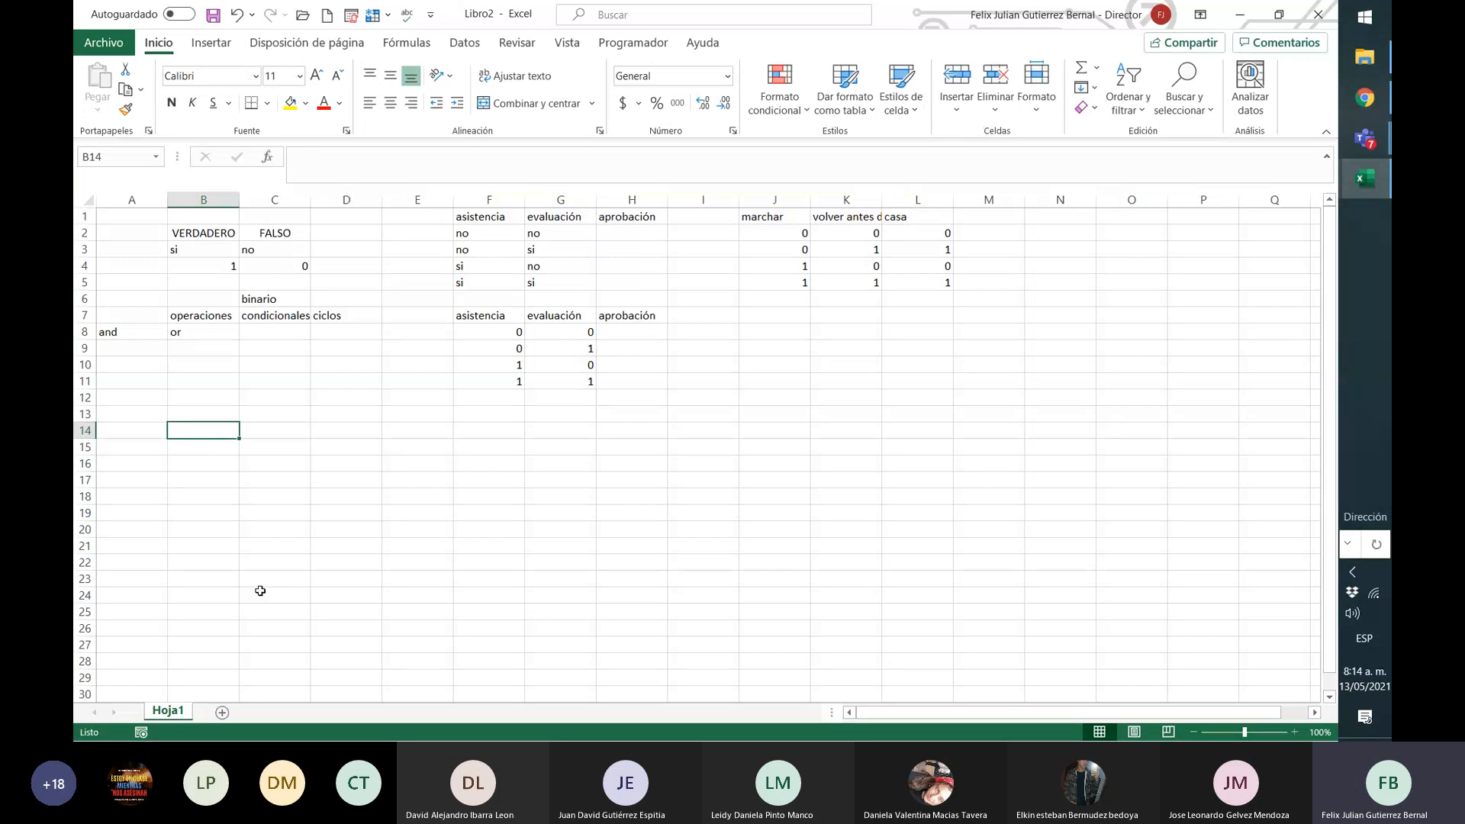
{"action": "type", "text": "s"}
{"action": "key", "text": "BackSpace"}
{"action": "type", "text": "=y"}
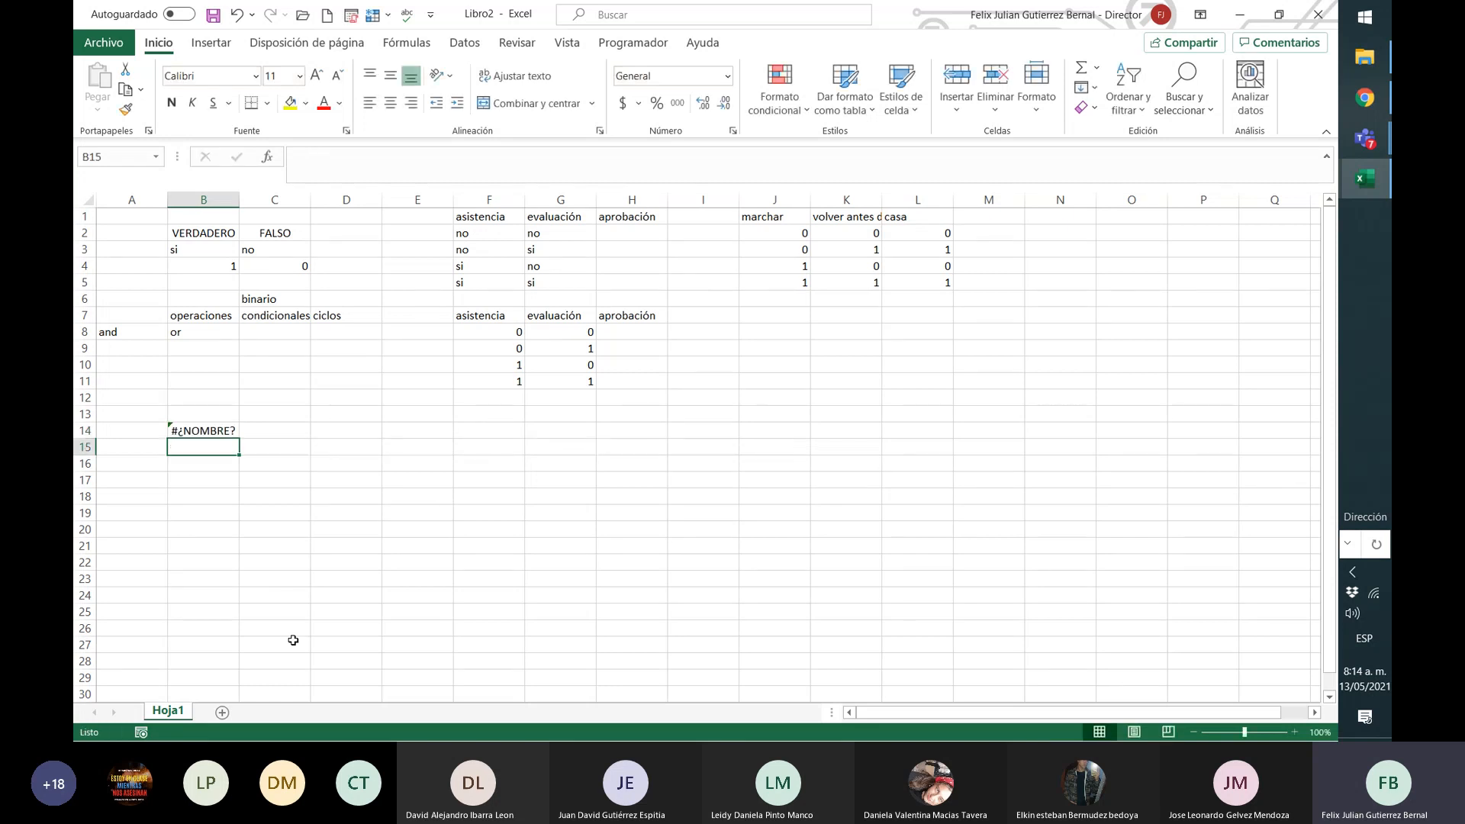
Step: Enter si as the aprobación result in H5 for the case where both asistencia and evaluación are si
{"action": "left_click", "coordinate": [182, 255]}
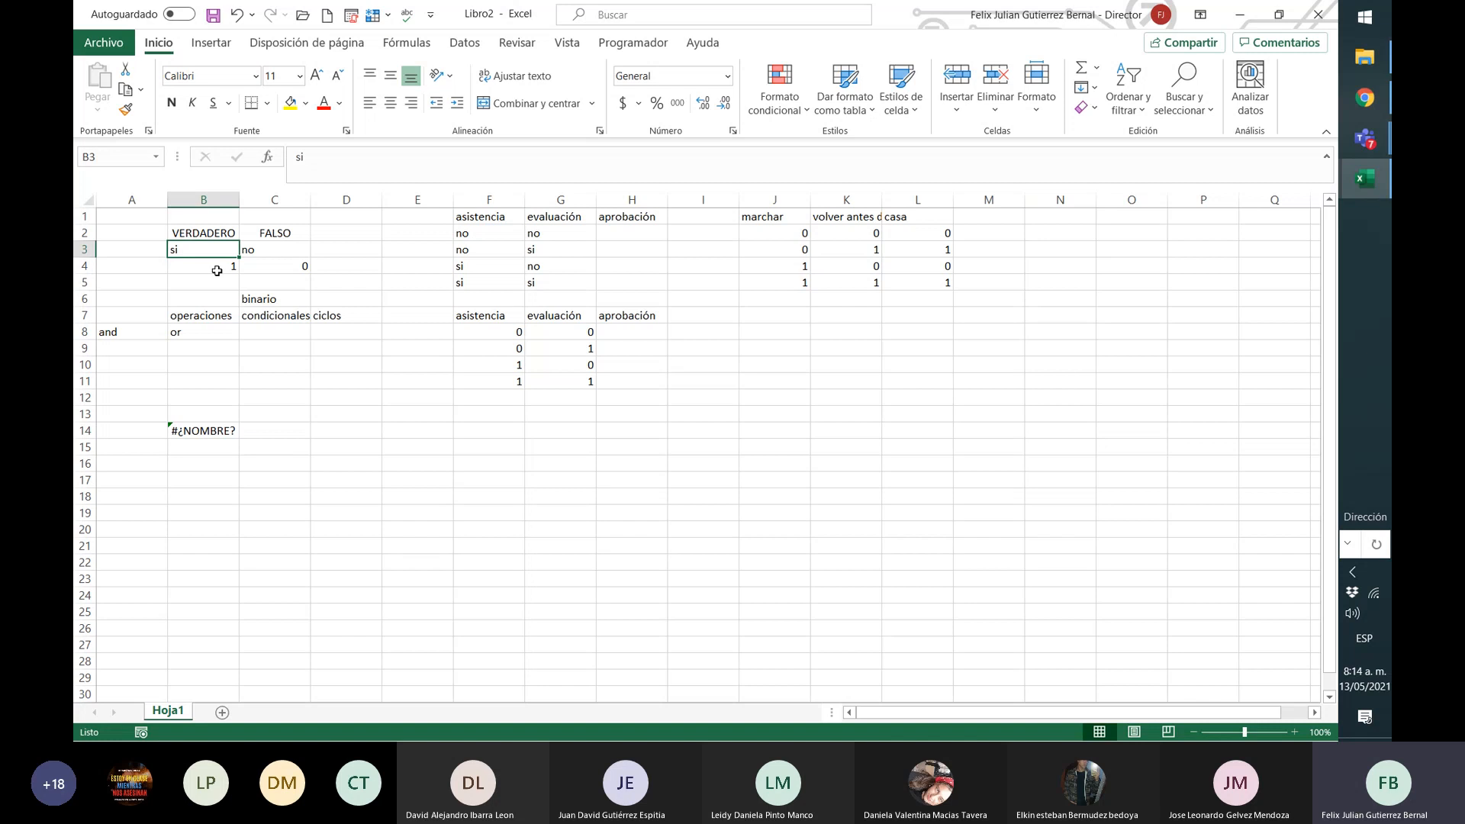
{"action": "left_click", "coordinate": [215, 271]}
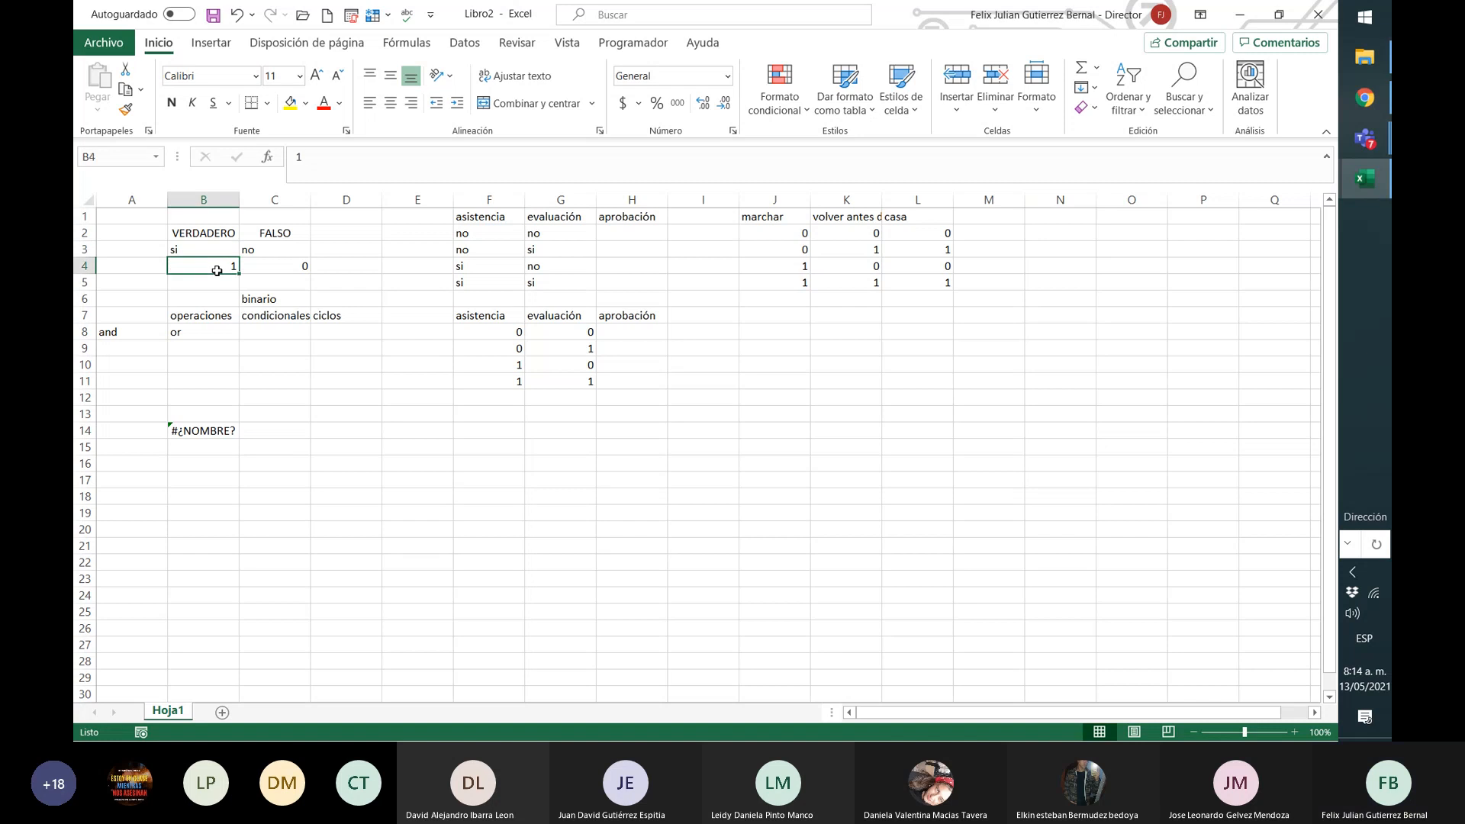
{"action": "left_click", "coordinate": [503, 283]}
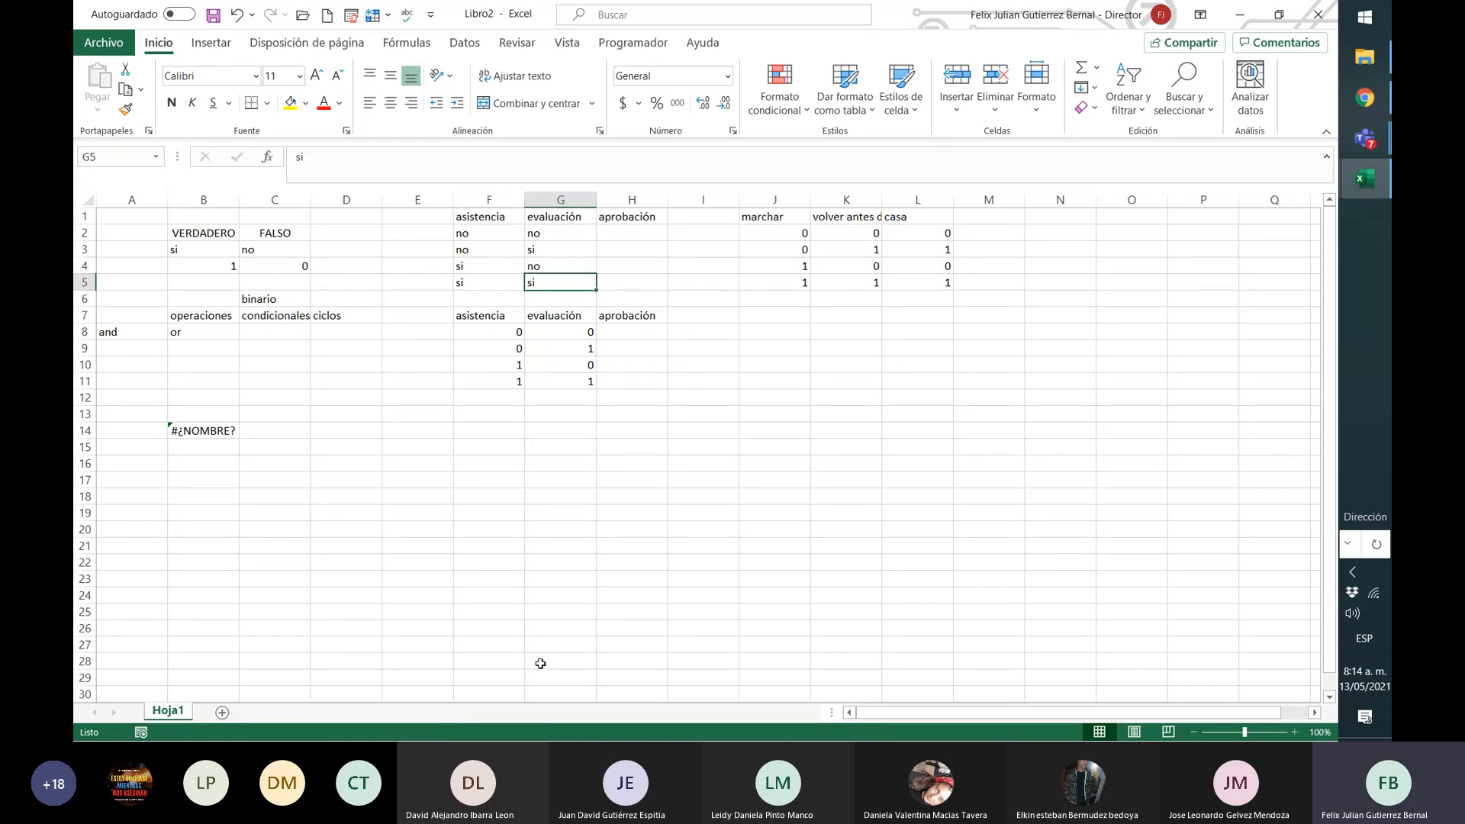
{"action": "key", "text": "Right"}
{"action": "key", "text": "Right"}
{"action": "key", "text": "Left"}
{"action": "key", "text": "Left"}
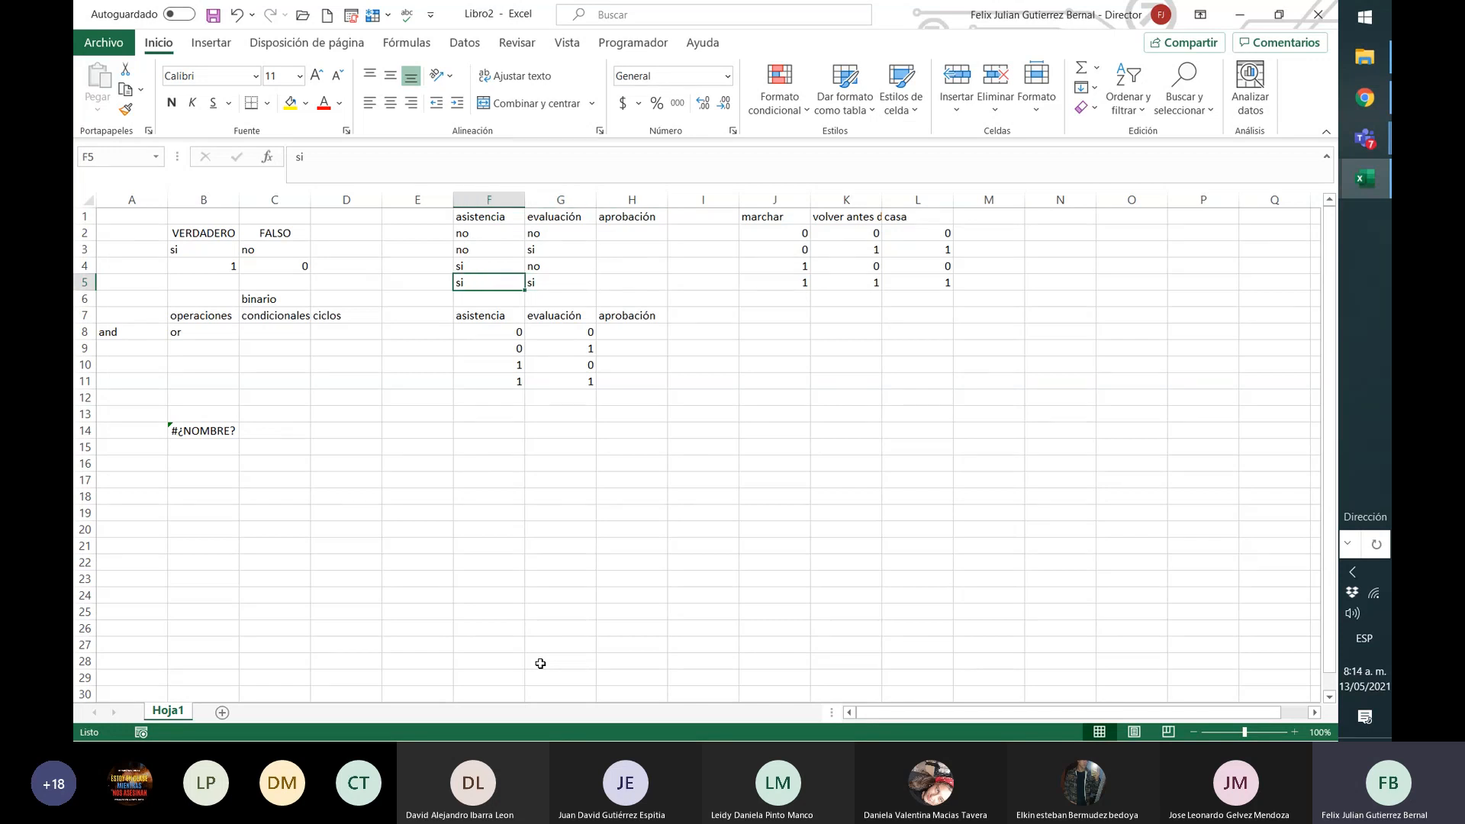
{"action": "key", "text": "Right"}
{"action": "key", "text": "Right"}
{"action": "type", "text": "si"}
{"action": "key", "text": "Up"}
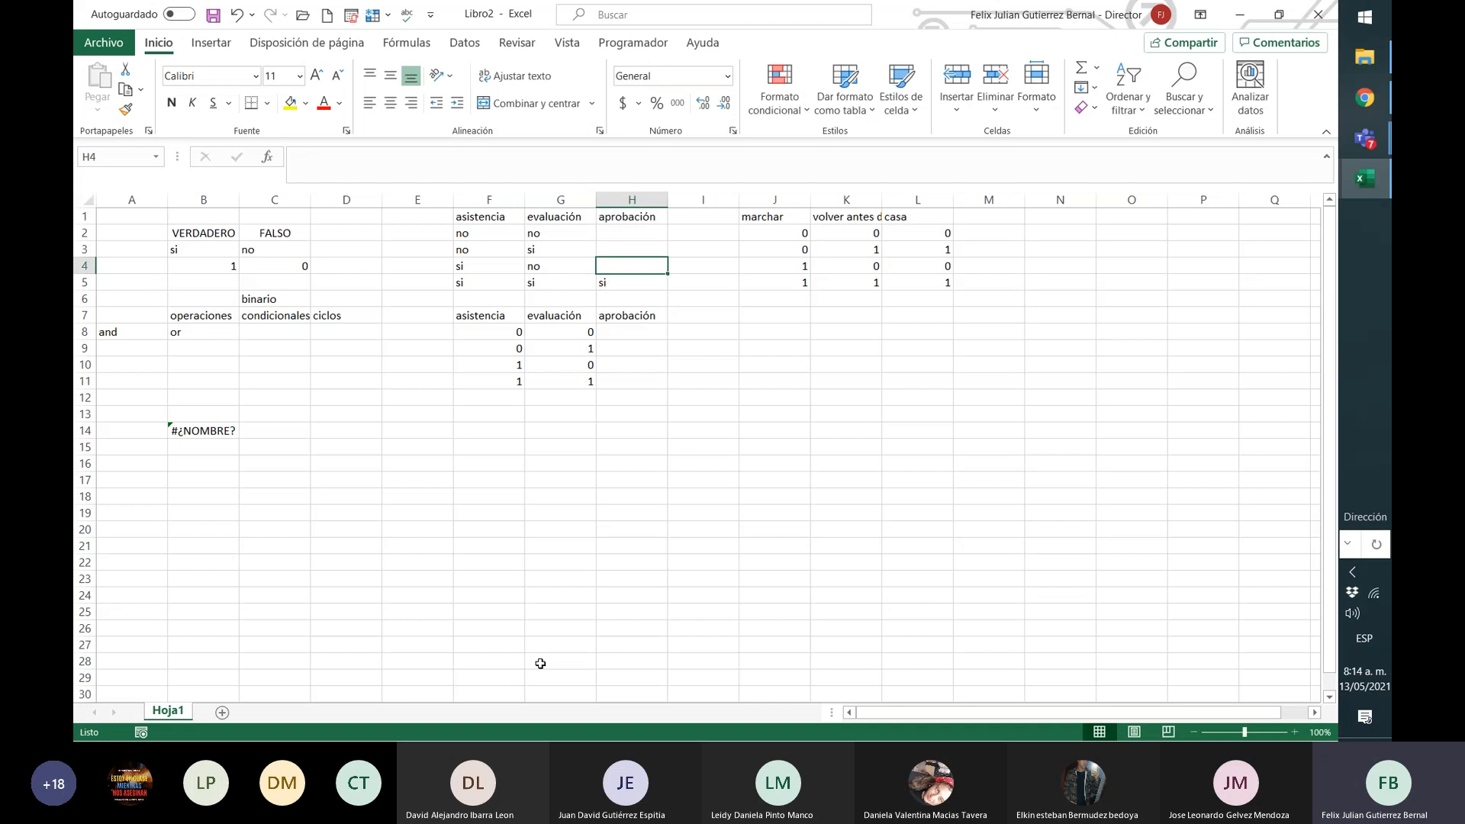
Step: Enter no as the aprobación result for the other three combinations in H2:H4
{"action": "type", "text": "no"}
{"action": "key", "text": "Up"}
{"action": "type", "text": "no"}
{"action": "key", "text": "Up"}
{"action": "type", "text": "no"}
{"action": "key", "text": "Return"}
Step: Clear the contents of the marchar example table in J1:L5
{"action": "key", "text": "Right"}
{"action": "key", "text": "Right"}
{"action": "key", "text": "Right"}
{"action": "key", "text": "Up"}
{"action": "key", "text": "Left"}
{"action": "key", "text": "Up"}
{"action": "key", "text": "shift+Right"}
{"action": "key", "text": "shift+Right"}
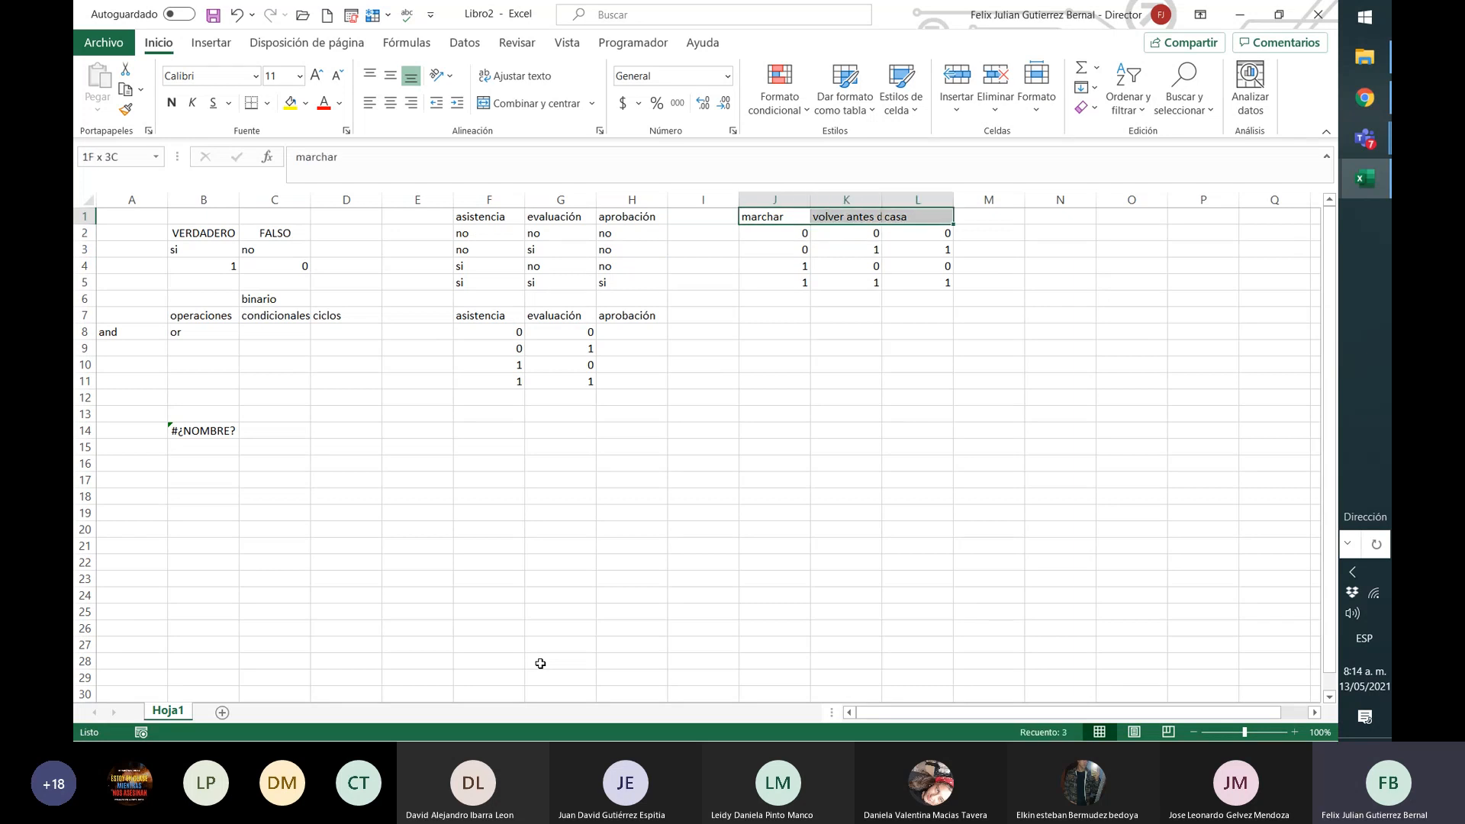
{"action": "key", "text": "shift+Down"}
{"action": "key", "text": "shift+Down"}
{"action": "key", "text": "shift+Down"}
{"action": "key", "text": "shift+Down"}
{"action": "key", "text": "Delete"}
{"action": "key", "text": "Down"}
{"action": "key", "text": "Up"}
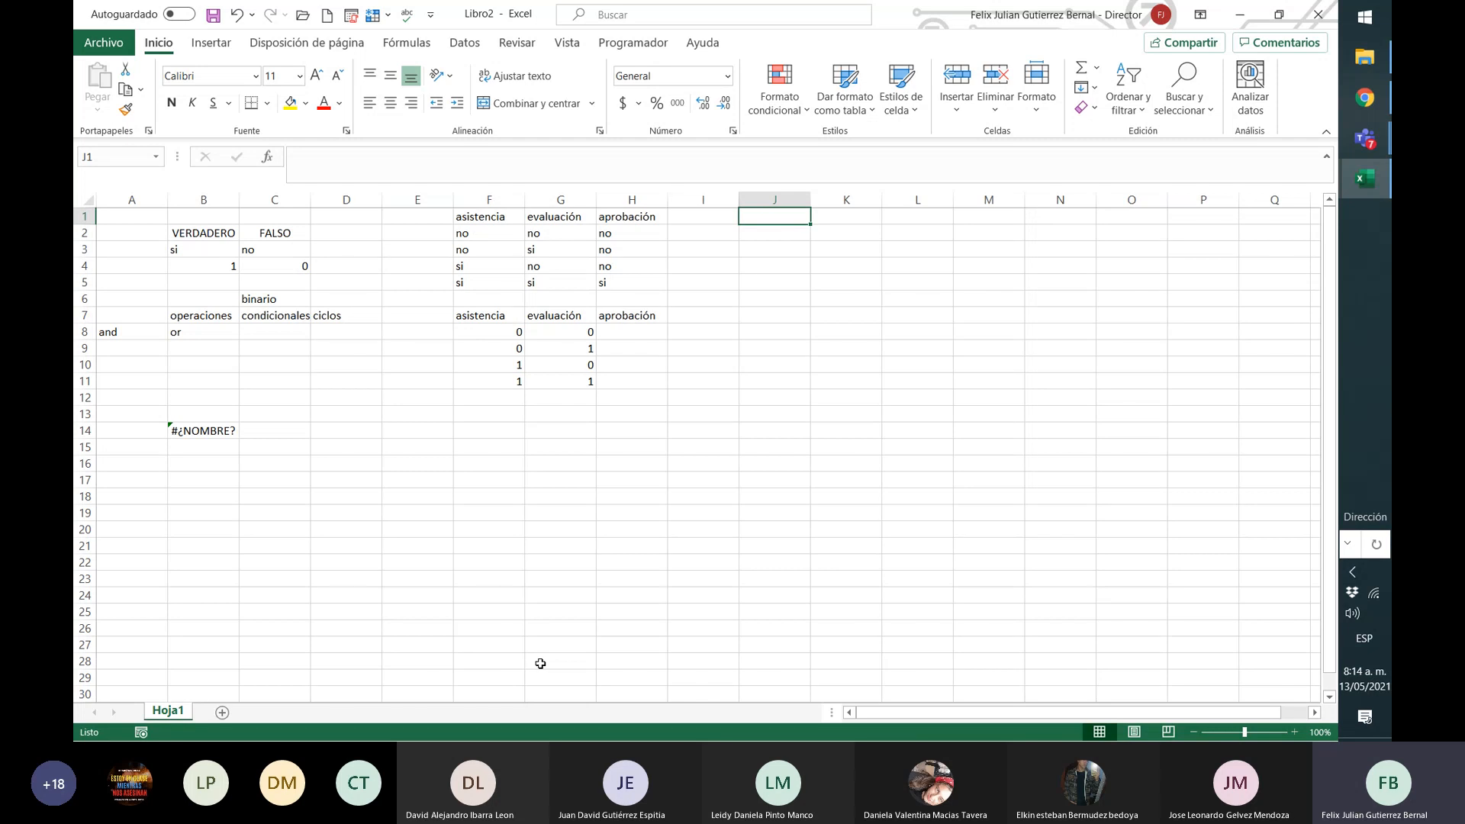
Step: Start a replacement example by entering the heading acuerdo 1 in cell J1
{"action": "type", "text": "acuerdo 1"}
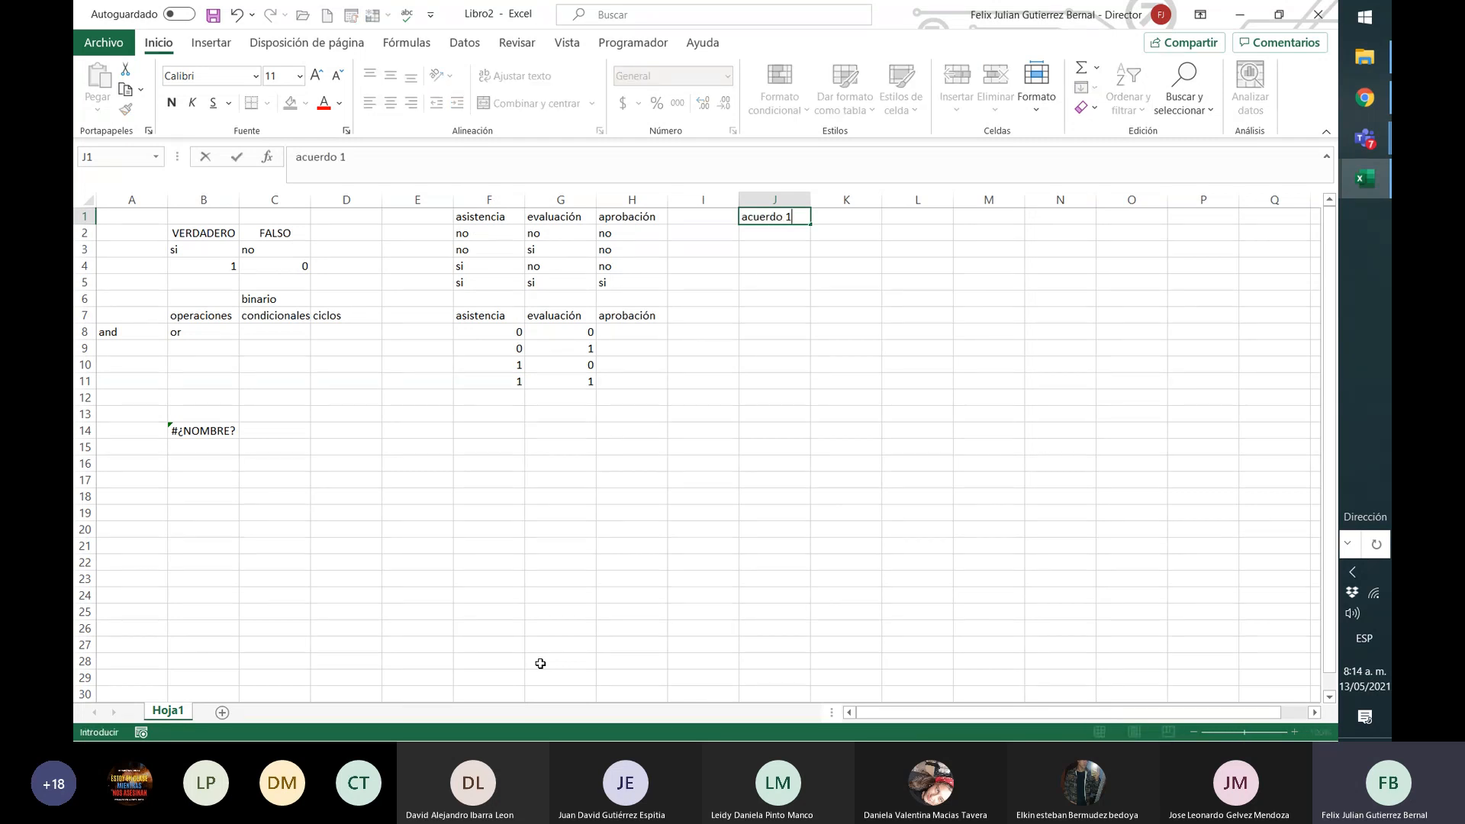
{"action": "key", "text": "Return"}
{"action": "key", "text": "Up"}
{"action": "key", "text": "Right"}
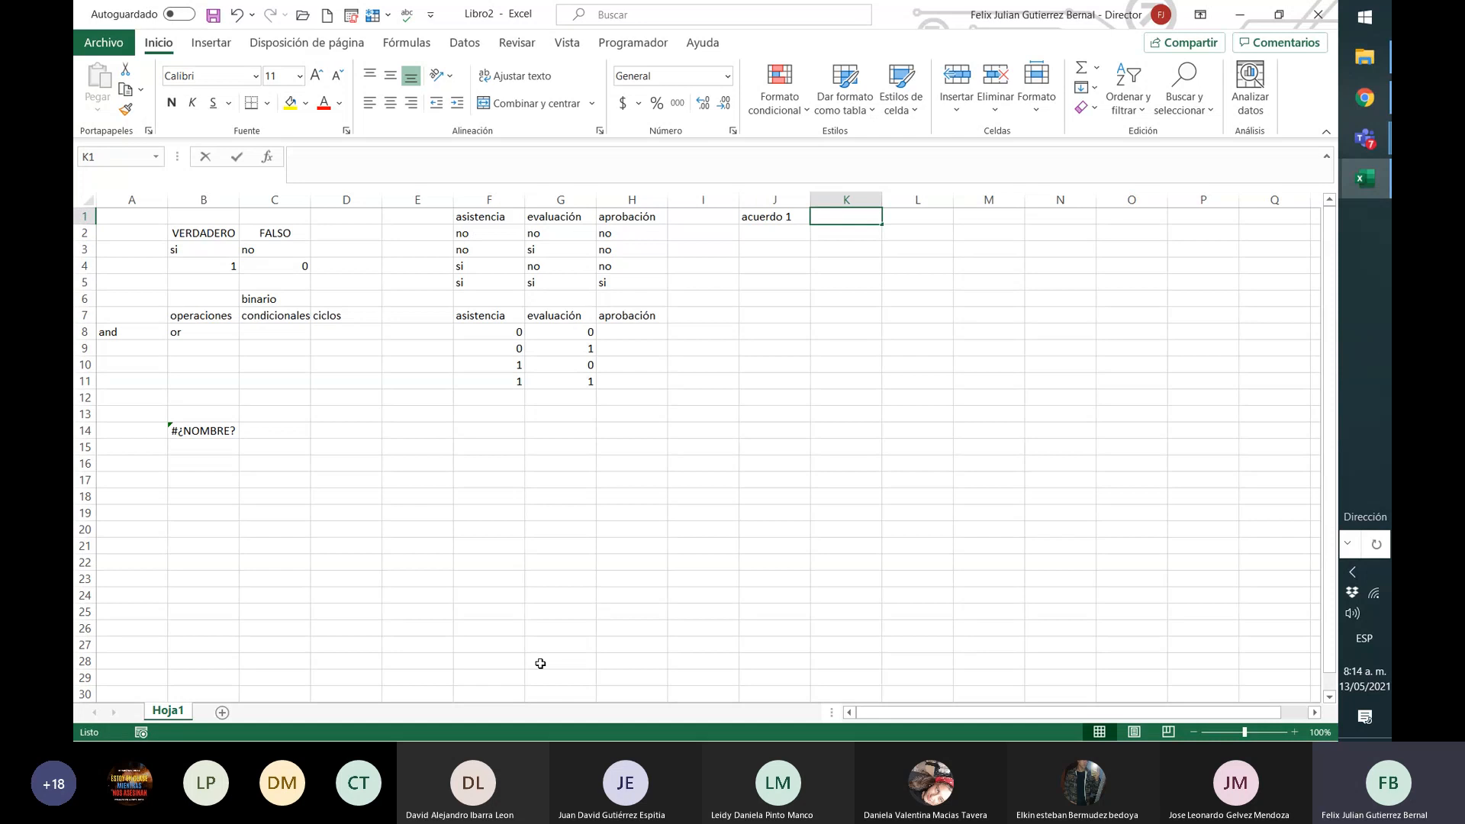
Step: Add the headings acuerdo 2 in K1 and levantar in L1
{"action": "type", "text": "acuerdo 2"}
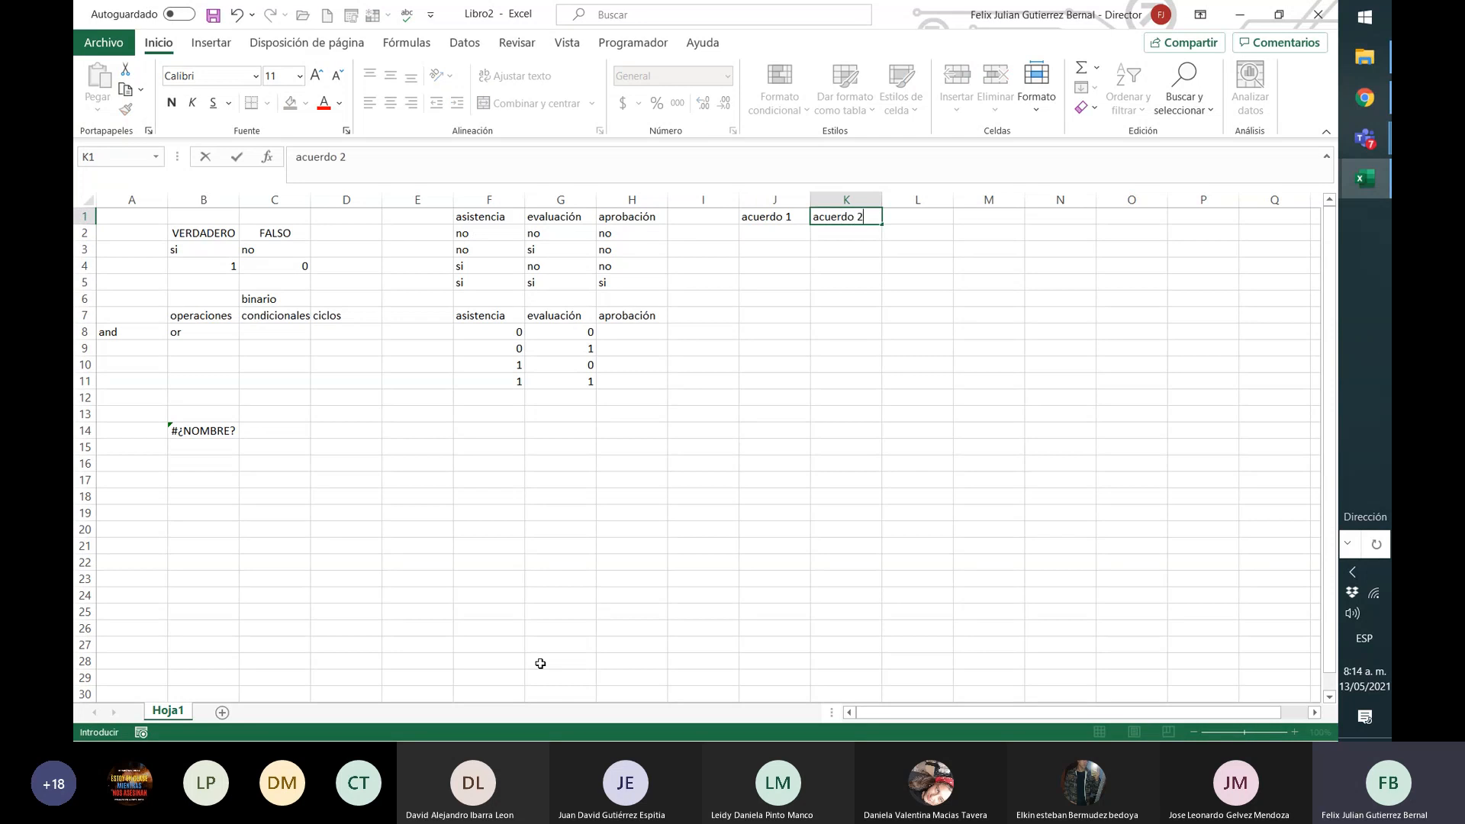
{"action": "key", "text": "ctrl+Return"}
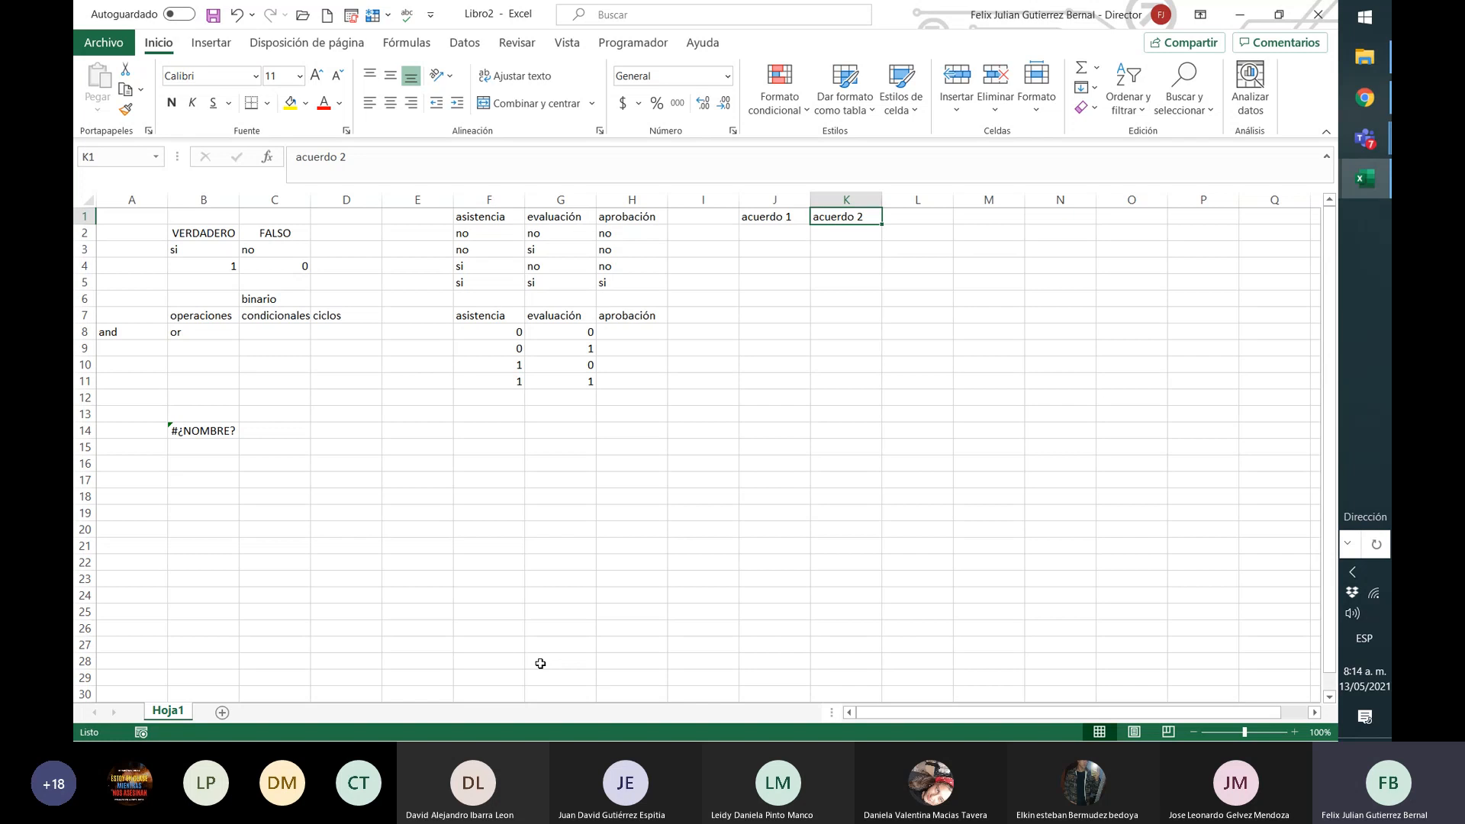
{"action": "key", "text": "Left"}
{"action": "key", "text": "Right"}
{"action": "key", "text": "Right"}
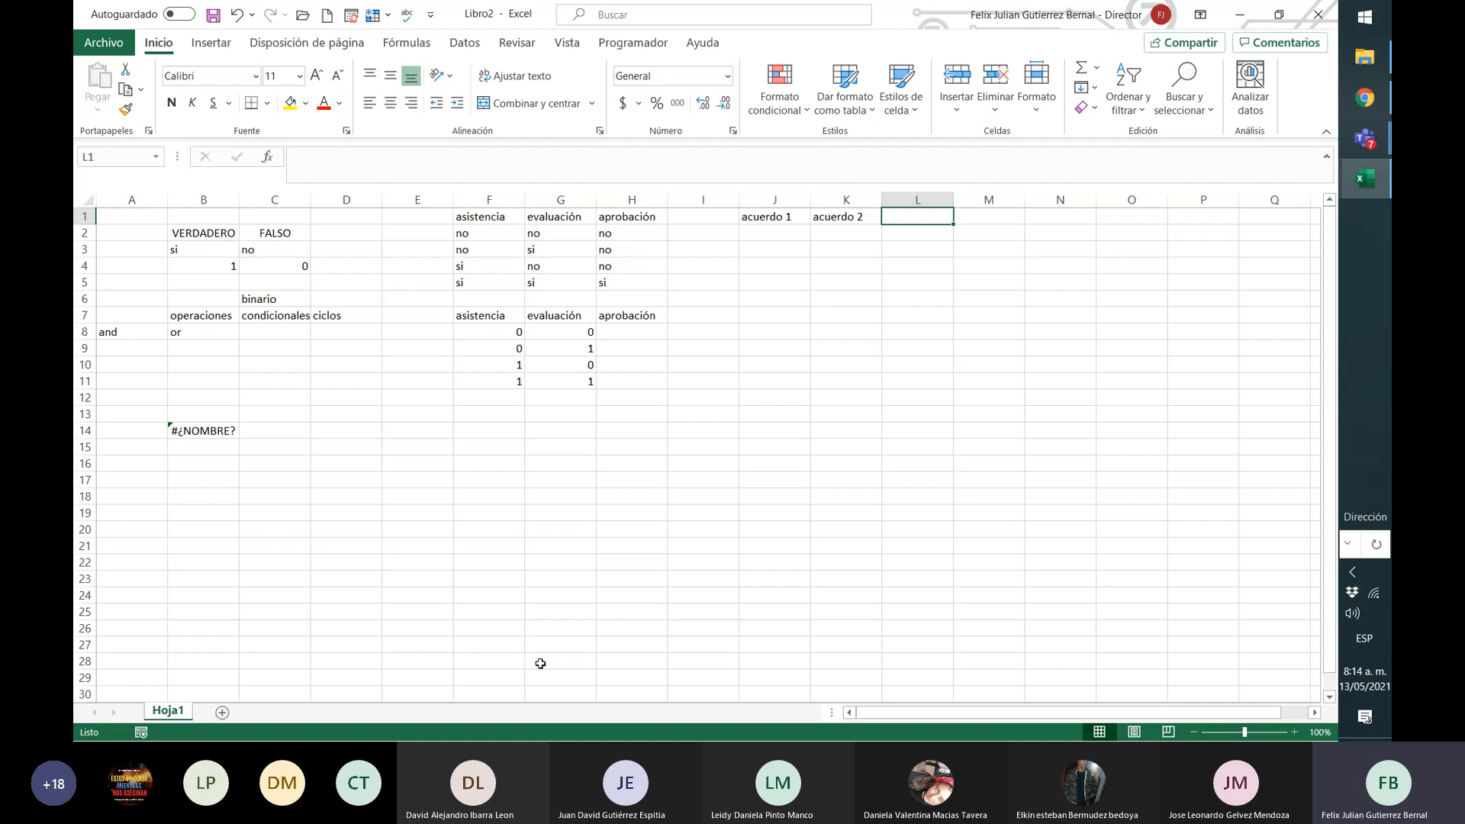
{"action": "type", "text": "levantar"}
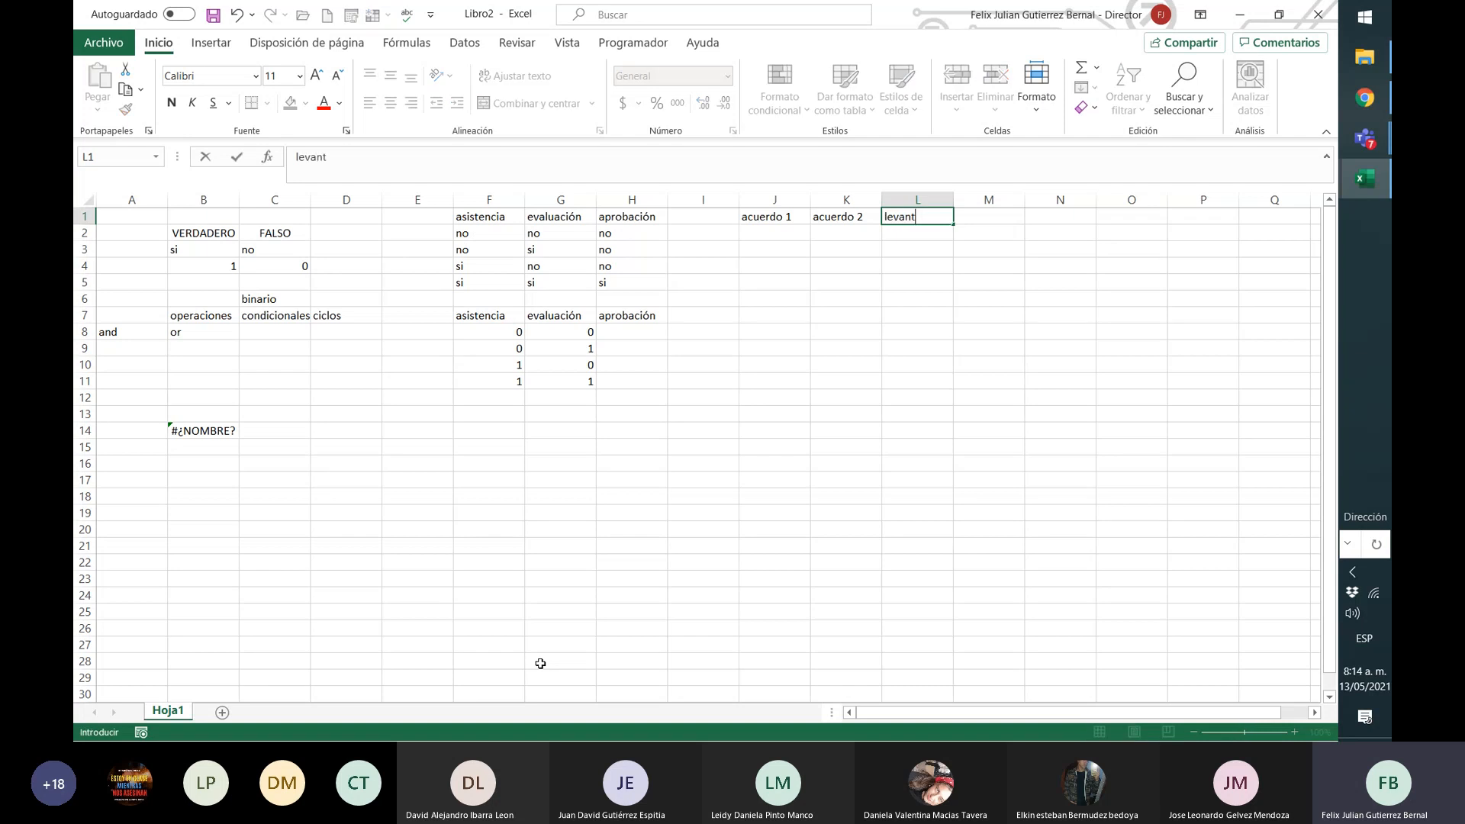
{"action": "key", "text": "Return"}
Step: Enter the first combination in J2:L2 with acuerdo 1 as 0, acuerdo 2 as 0 and levantar as 0
{"action": "key", "text": "Left"}
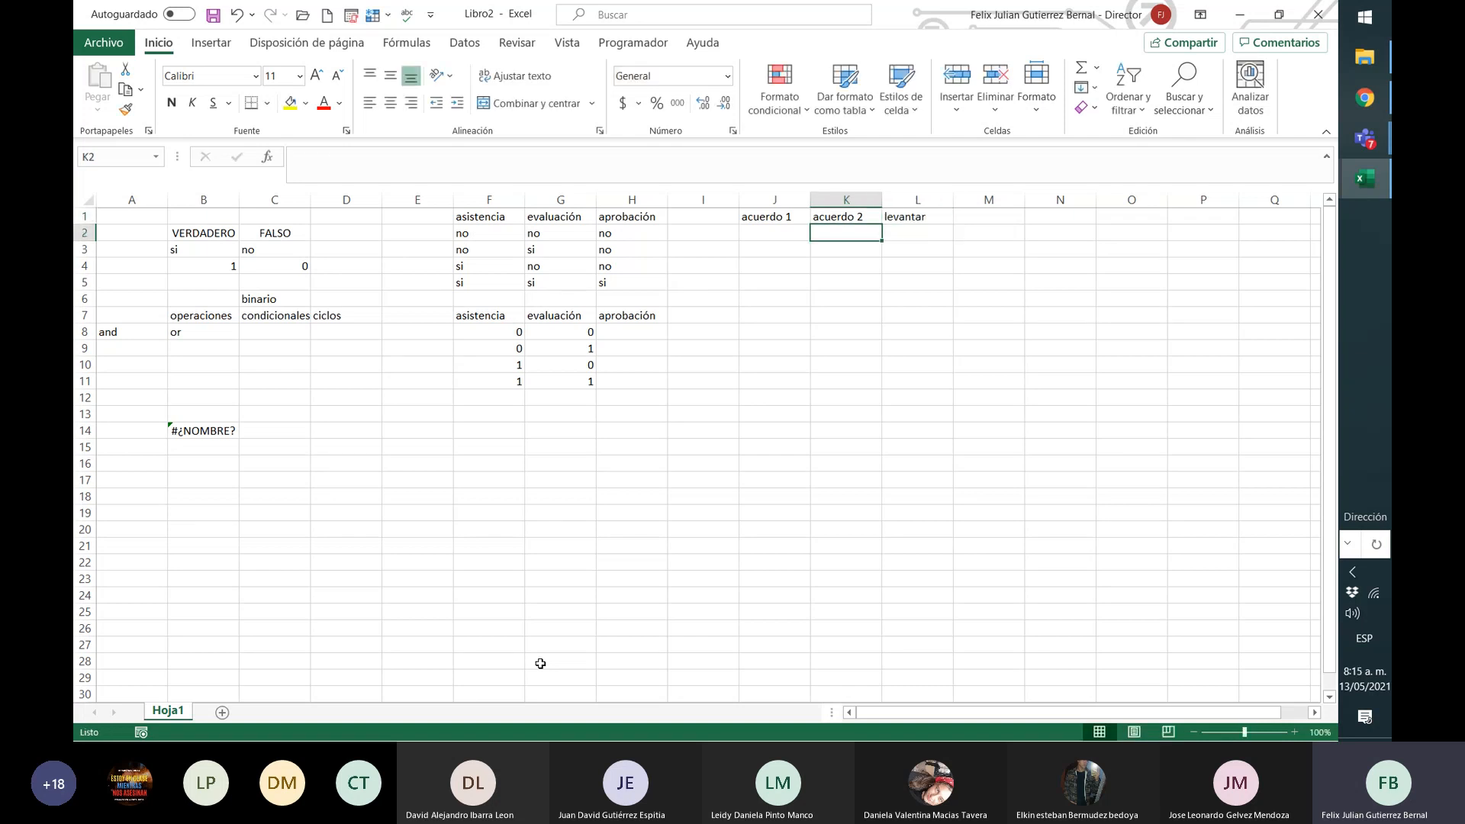
{"action": "key", "text": "Left"}
{"action": "type", "text": "0"}
{"action": "key", "text": "Tab"}
{"action": "type", "text": "0"}
{"action": "key", "text": "Tab"}
{"action": "type", "text": "0"}
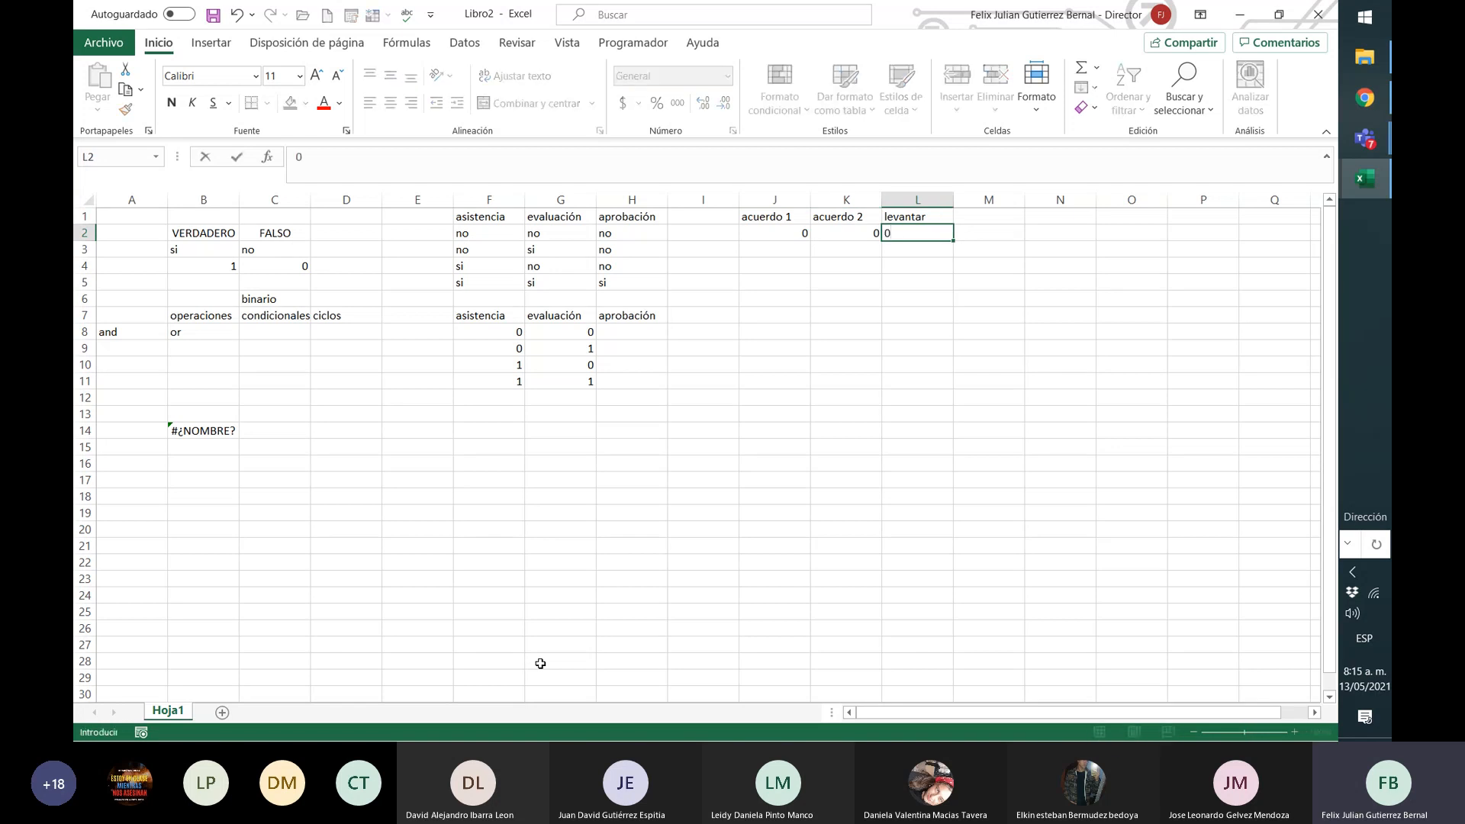
{"action": "key", "text": "Return"}
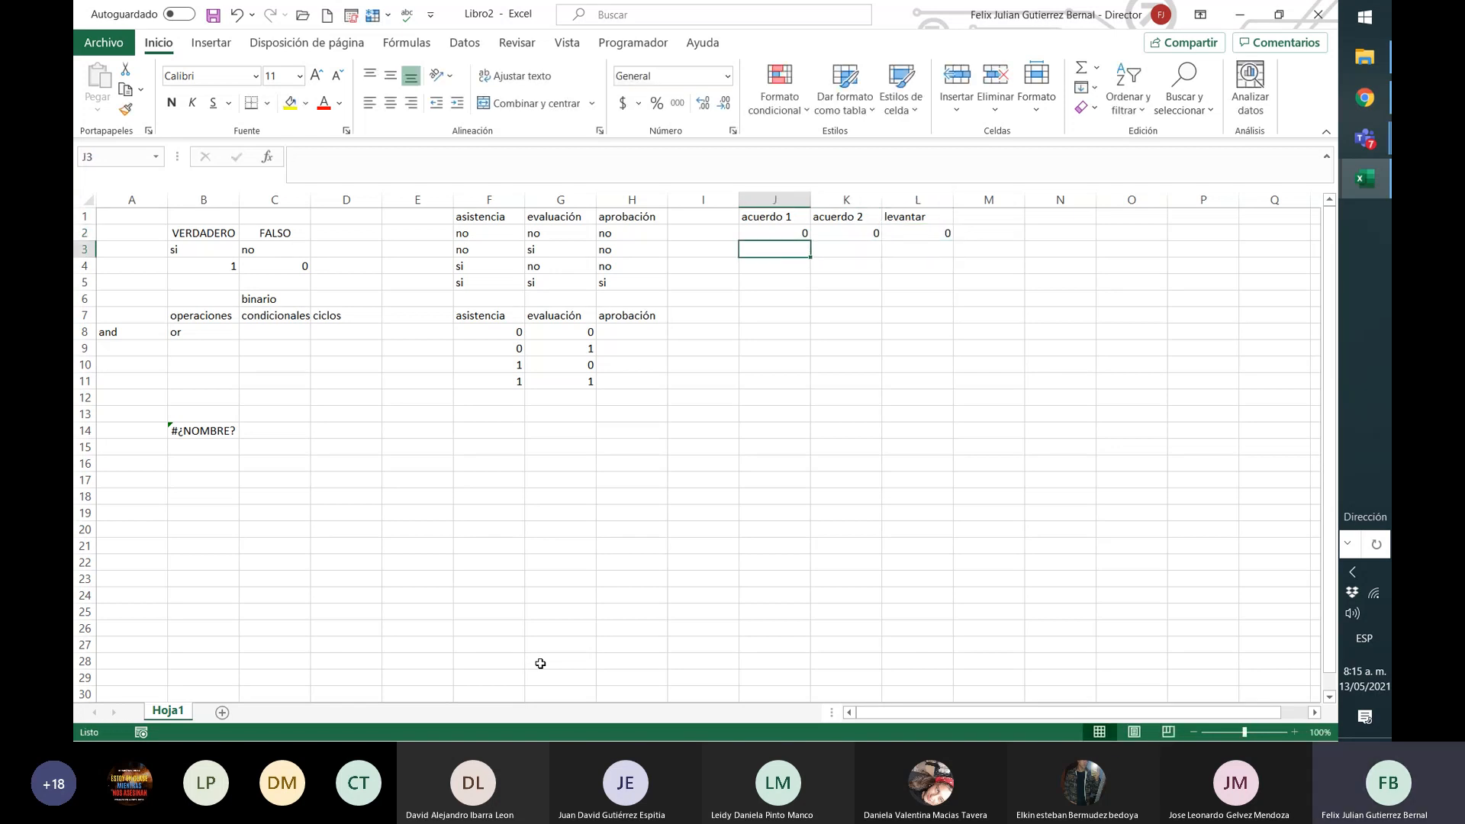
Step: Enter the second combination in J3:L3 with acuerdo 1 as 0, acuerdo 2 as 1 and levantar as 0
{"action": "type", "text": "0"}
{"action": "key", "text": "Tab"}
{"action": "type", "text": "1"}
{"action": "key", "text": "Tab"}
{"action": "type", "text": "0"}
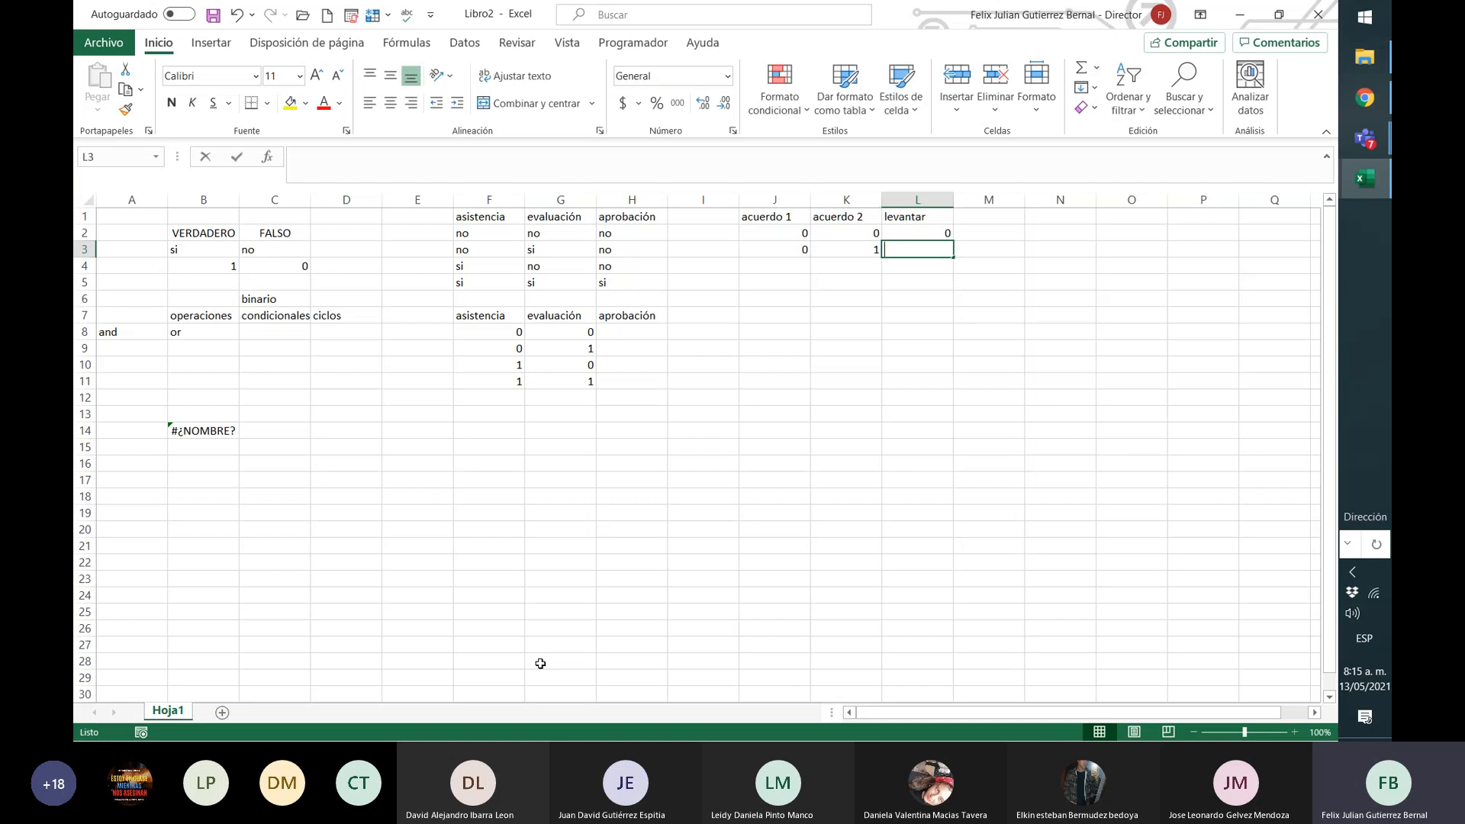
{"action": "key", "text": "Return"}
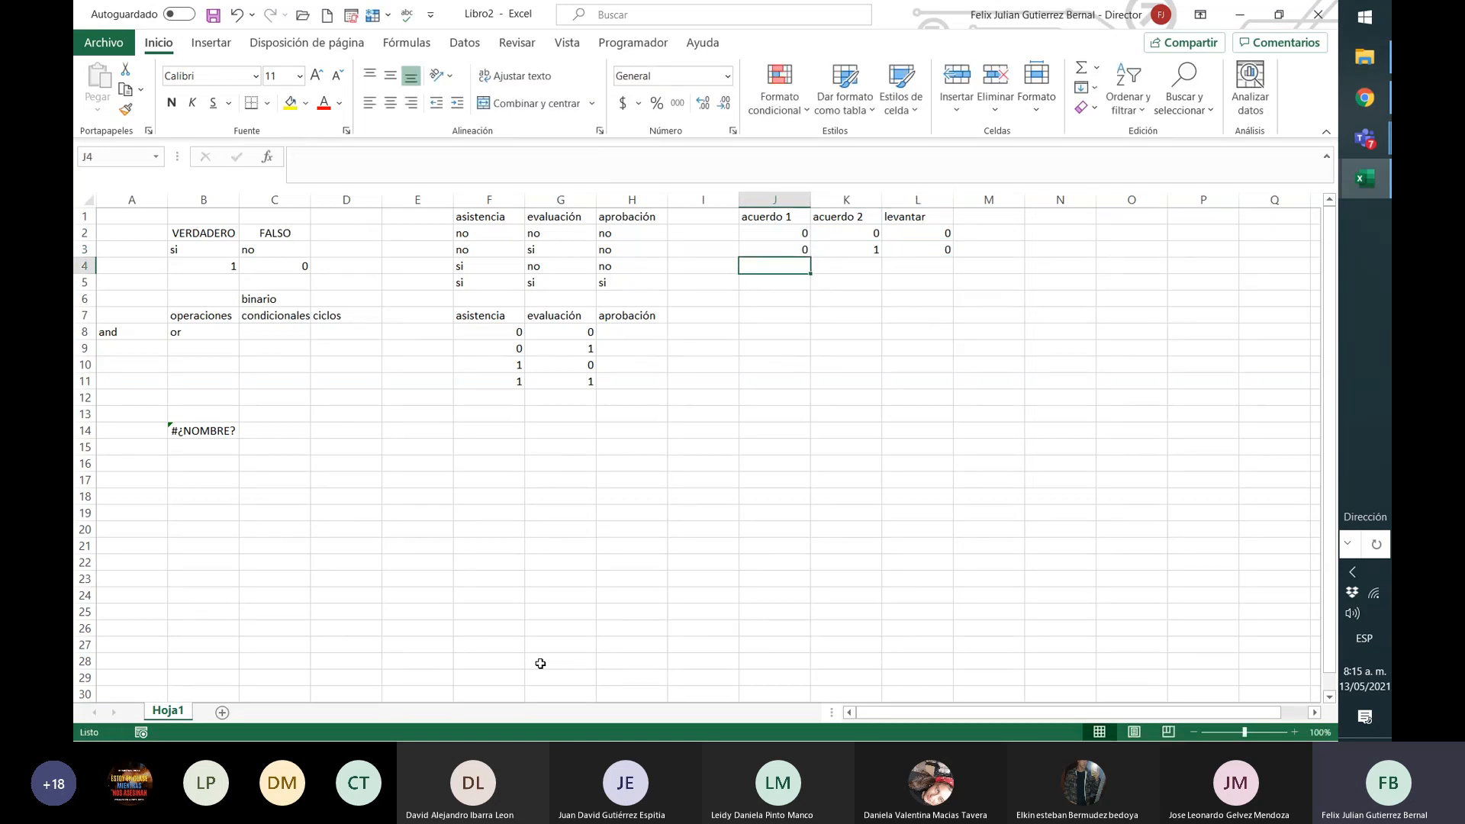
Step: Enter the third combination in J4:L4 with acuerdo 1 as 1, acuerdo 2 as 0 and levantar as 0
{"action": "type", "text": "1"}
{"action": "key", "text": "Tab"}
{"action": "type", "text": "0"}
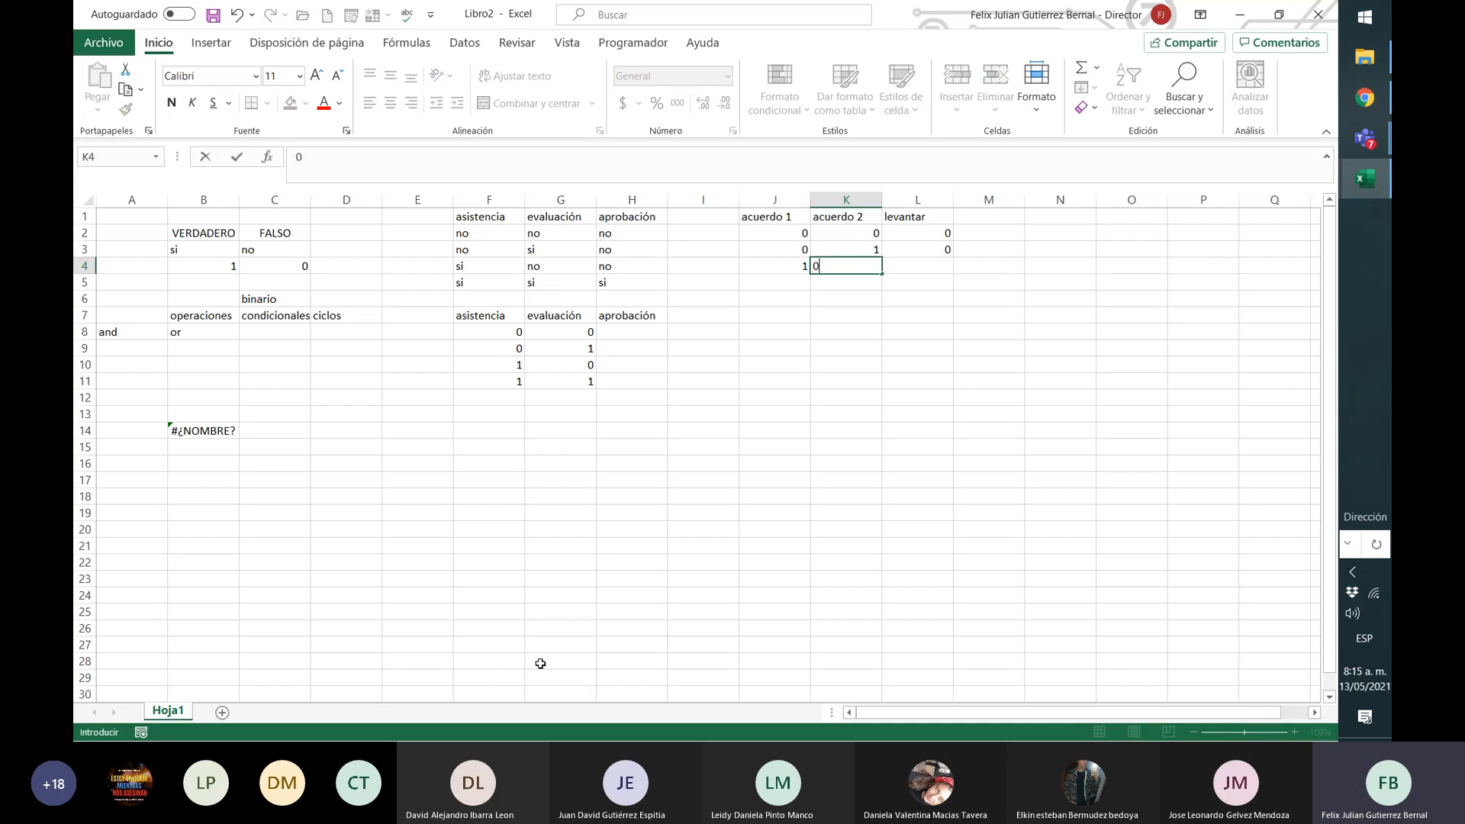
{"action": "key", "text": "Tab"}
{"action": "type", "text": "0"}
{"action": "key", "text": "Down"}
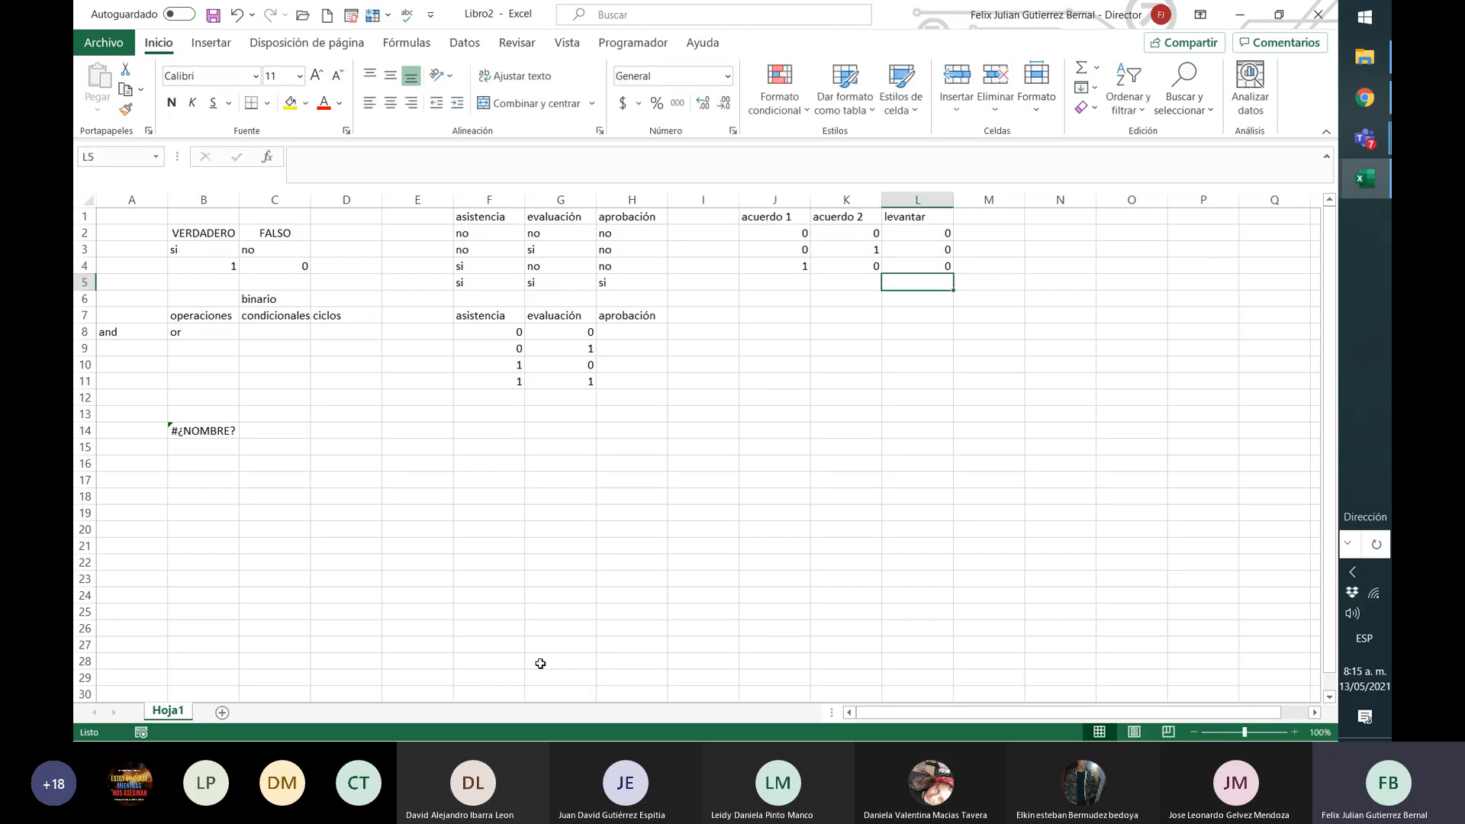
Step: Enter the fourth combination in J5:L5 with acuerdo 1, acuerdo 2 and levantar all as 1
{"action": "key", "text": "Left"}
{"action": "key", "text": "Left"}
{"action": "type", "text": "1"}
{"action": "key", "text": "Tab"}
{"action": "type", "text": "1"}
{"action": "key", "text": "Tab"}
{"action": "type", "text": "1"}
{"action": "key", "text": "ctrl+Return"}
{"action": "key", "text": "shift+Left"}
{"action": "key", "text": "shift+Left"}
{"action": "key", "text": "shift+Up"}
{"action": "key", "text": "shift+Up"}
{"action": "key", "text": "shift+Up"}
{"action": "key", "text": "shift+Up"}
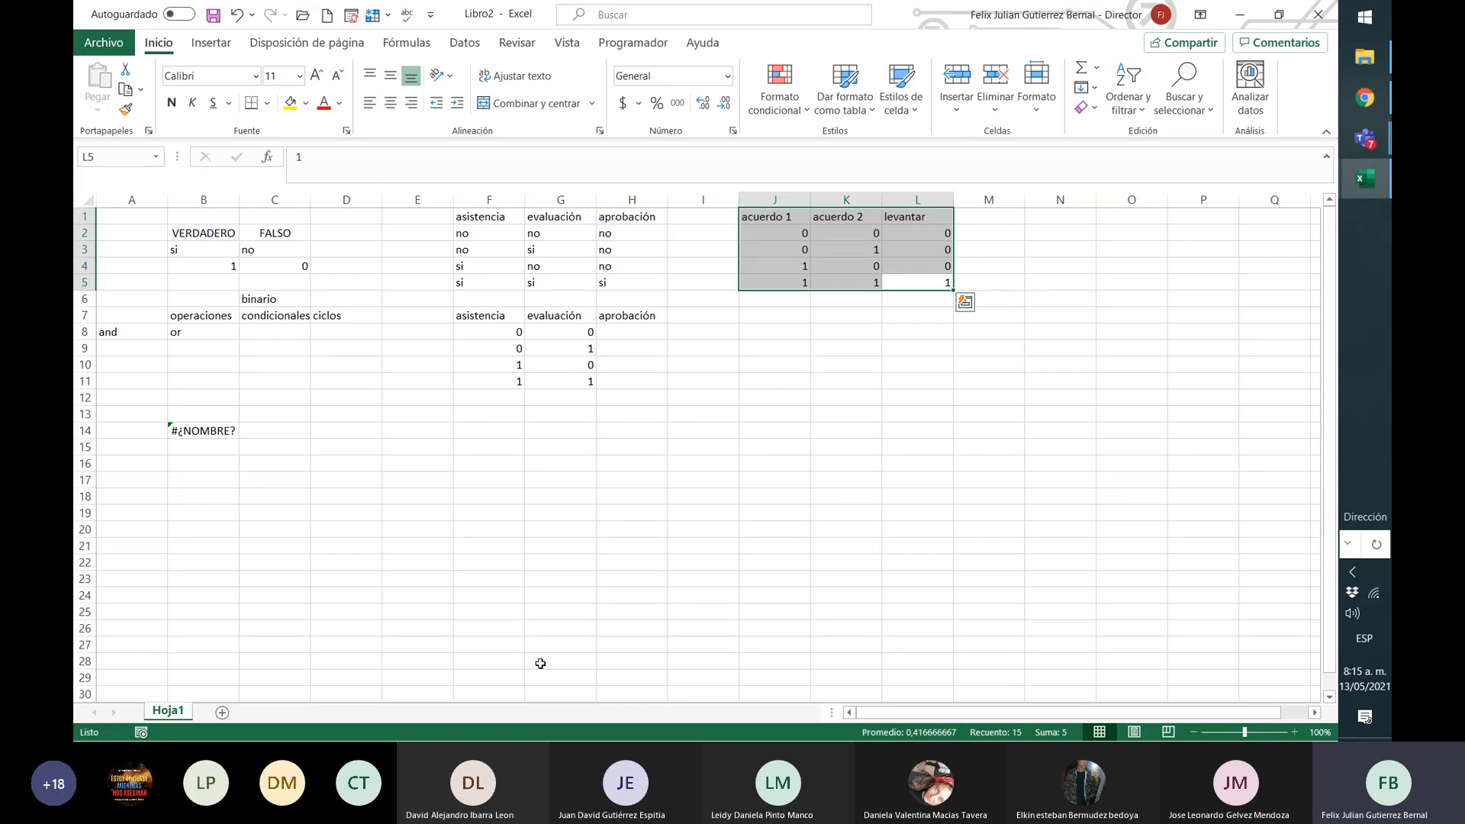
Step: Replace the levantar result in L2 with the formula =Y(J2;K2) and fill it down to L5
{"action": "key", "text": "Down"}
{"action": "key", "text": "Up"}
{"action": "key", "text": "Up"}
{"action": "key", "text": "Up"}
{"action": "key", "text": "Up"}
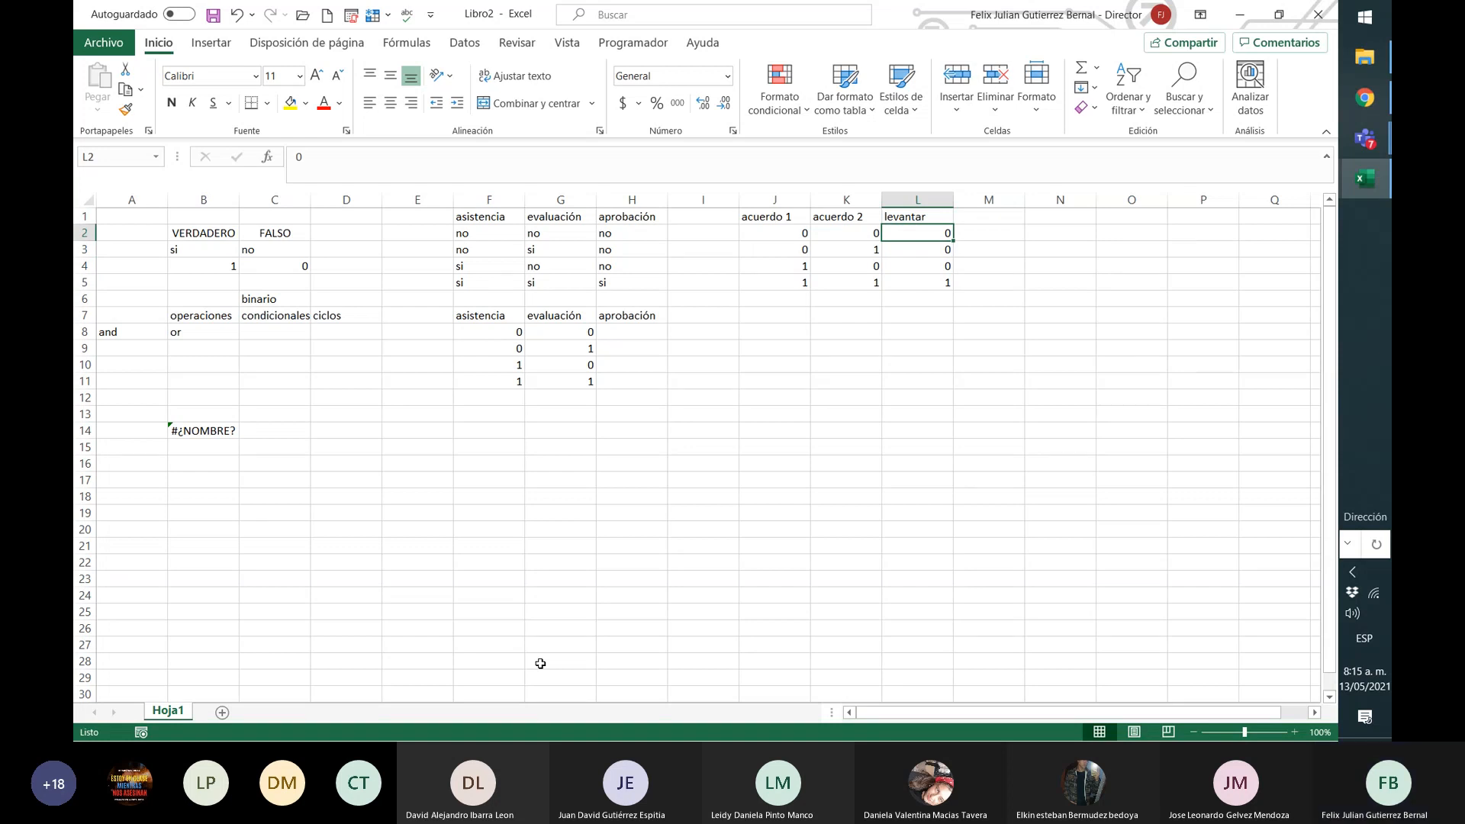
{"action": "type", "text": "=Y("}
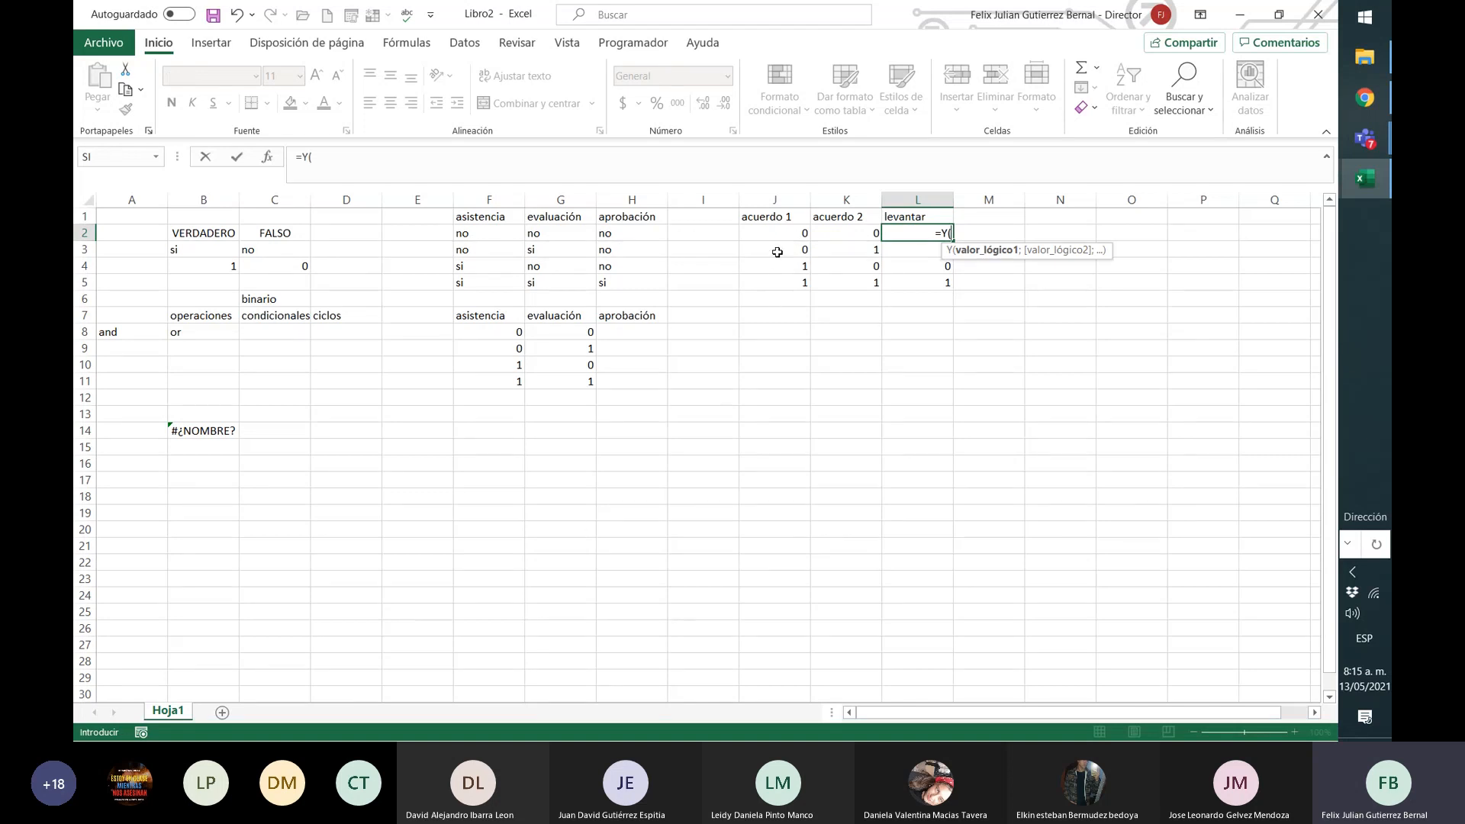
{"action": "left_click", "coordinate": [800, 233]}
{"action": "type", "text": ";"}
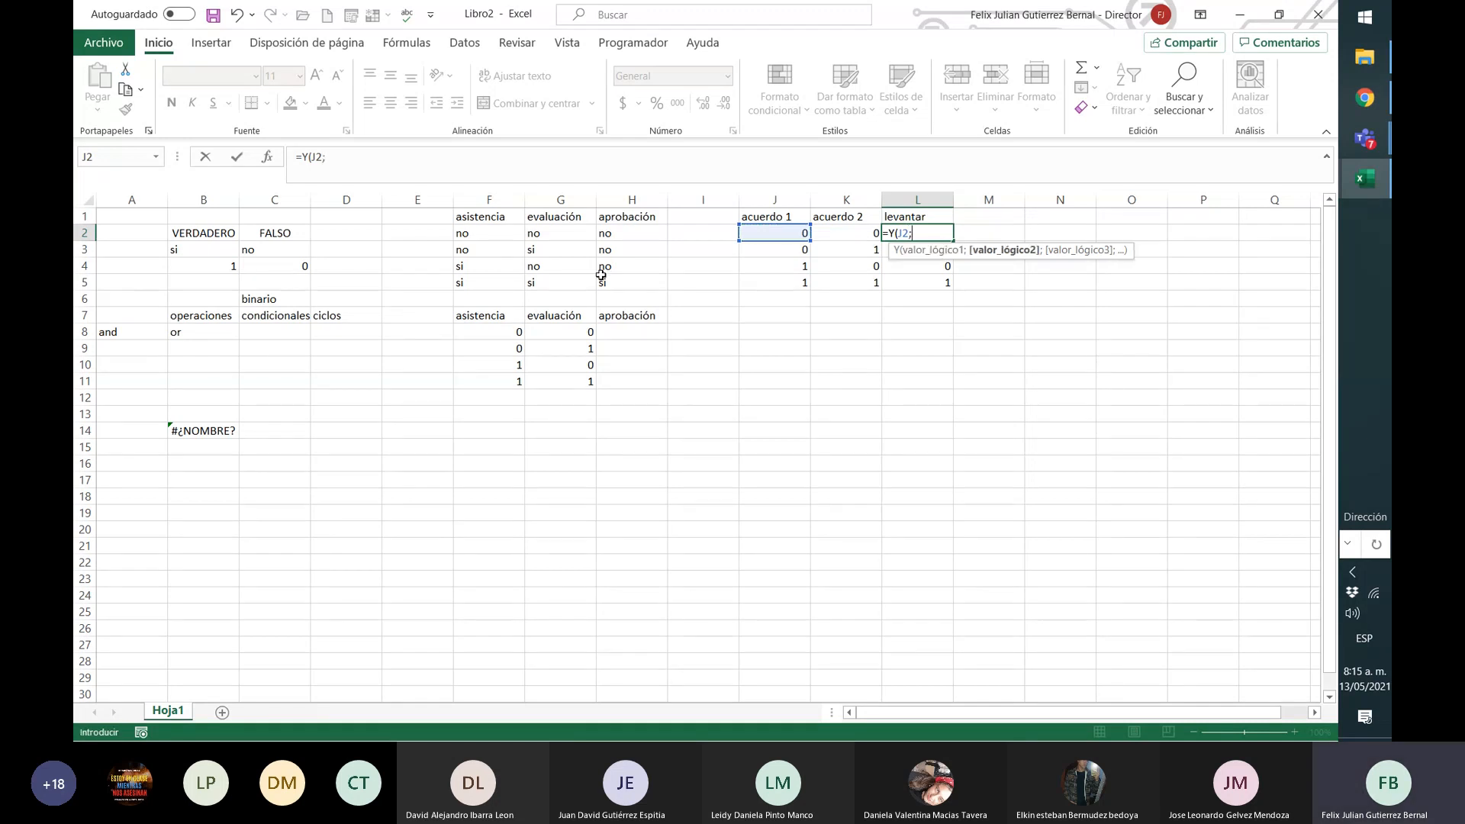
{"action": "left_click", "coordinate": [861, 230]}
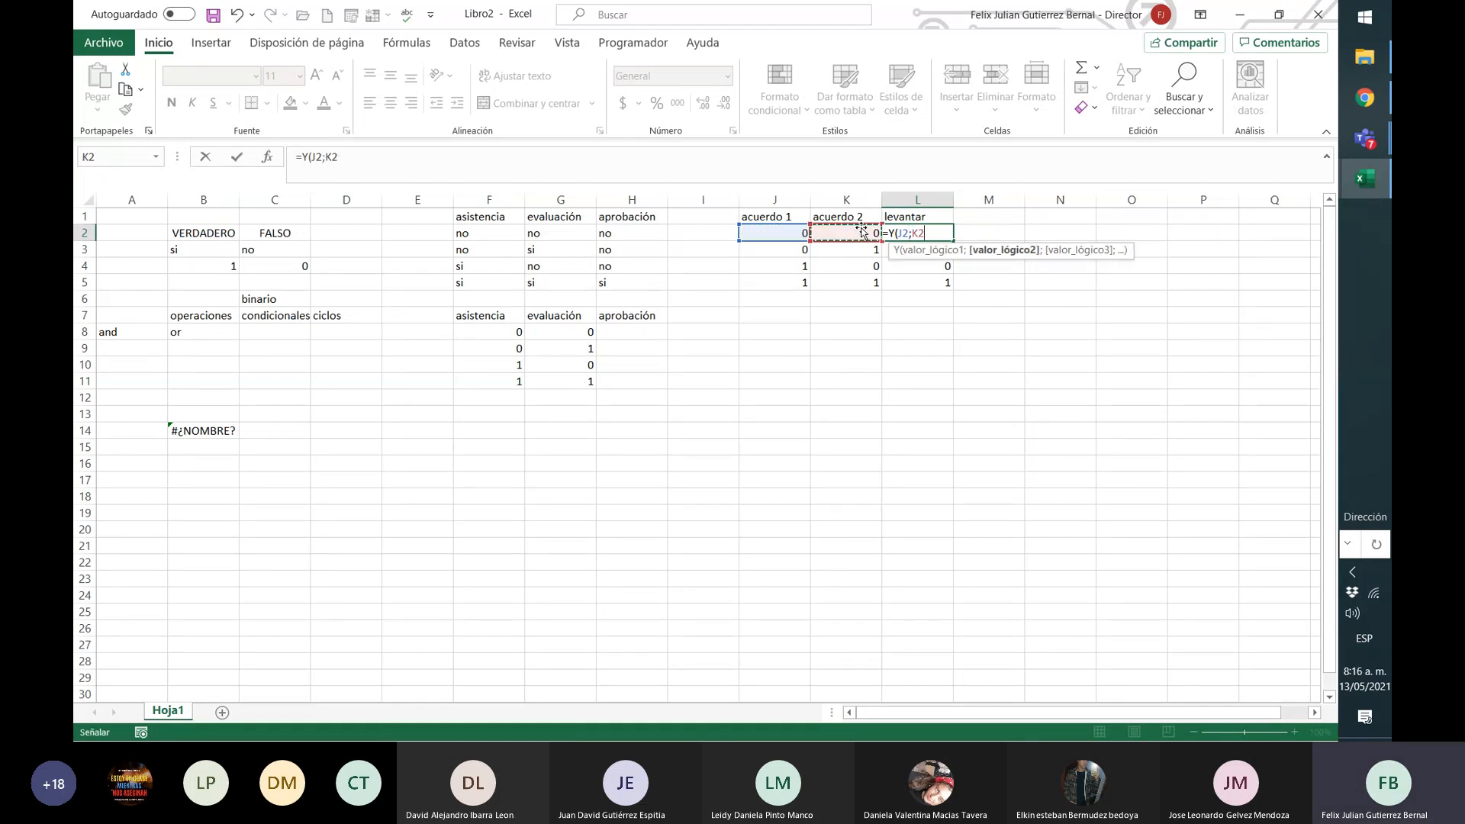
{"action": "type", "text": ")"}
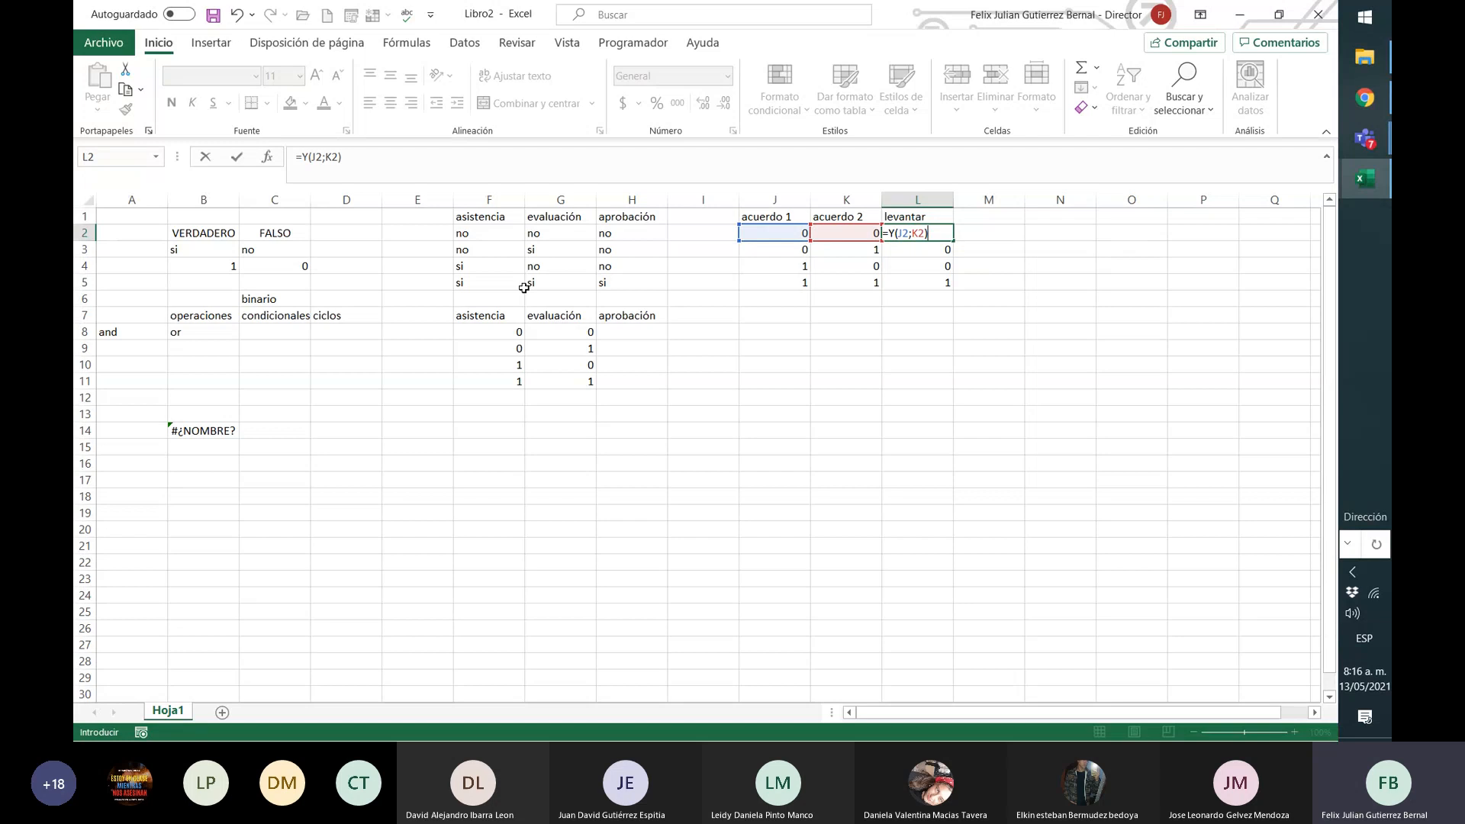
{"action": "key", "text": "ctrl+Return"}
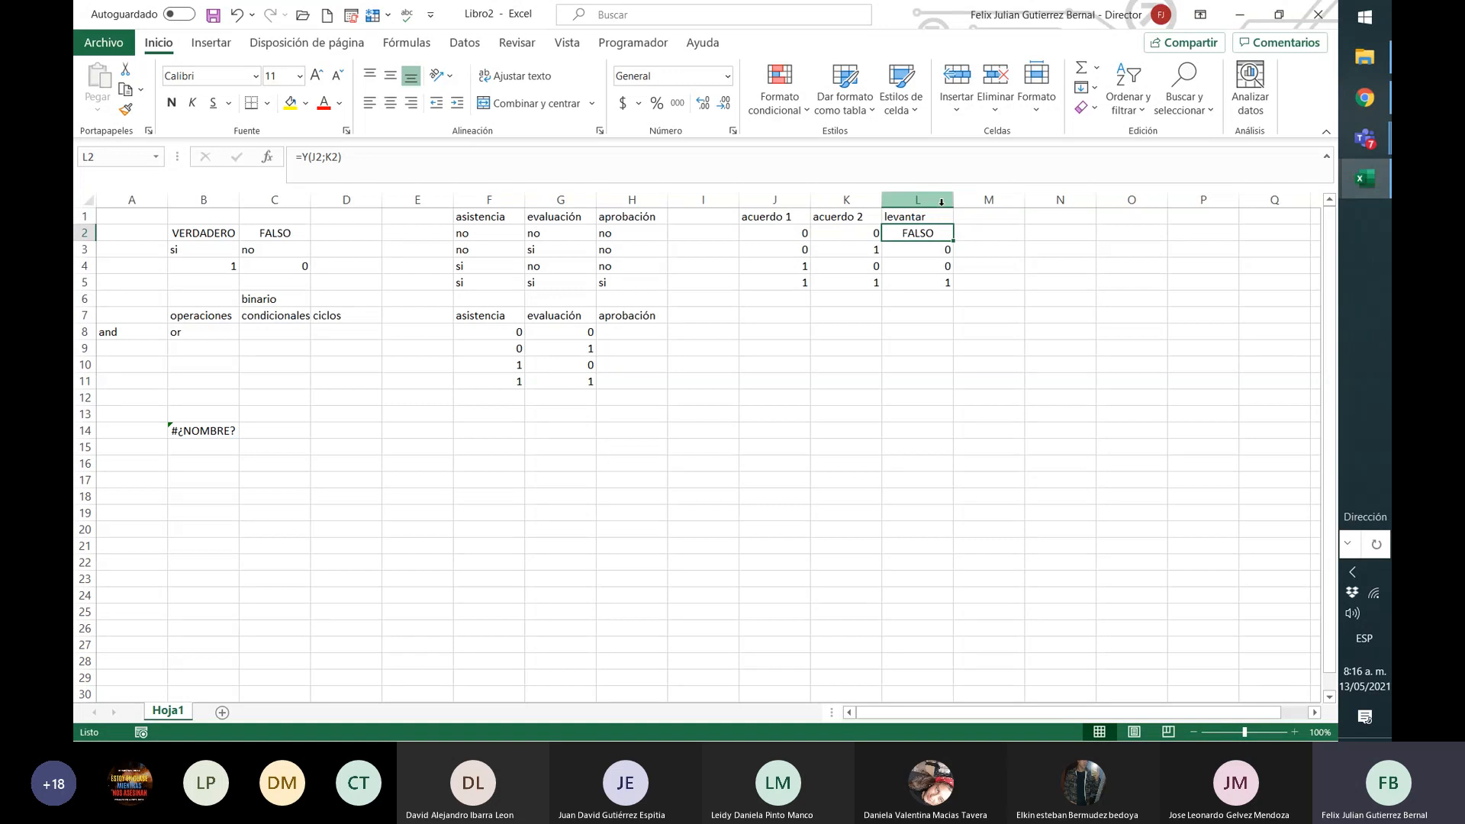
{"action": "double_click", "coordinate": [951, 244]}
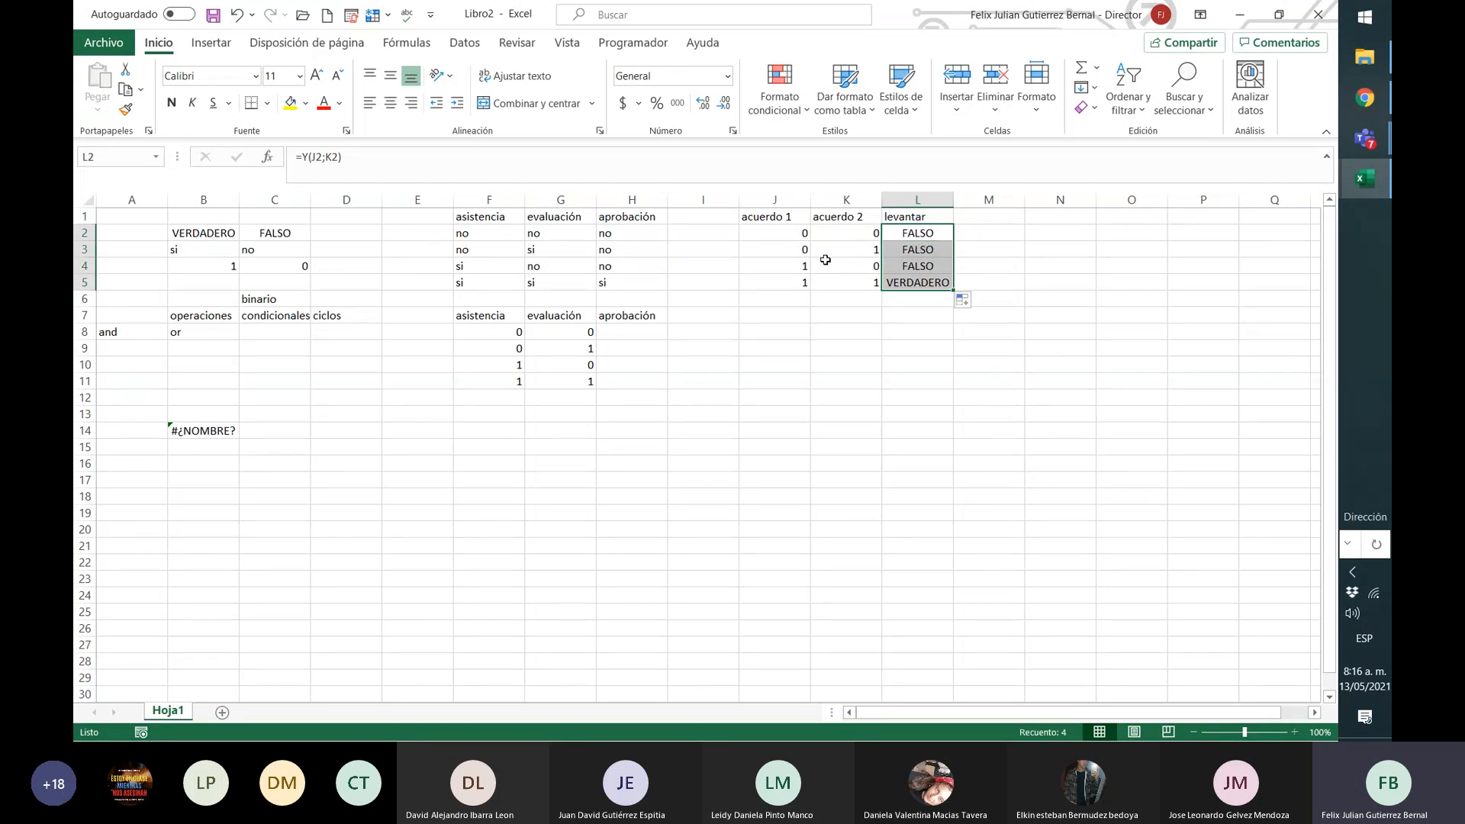
{"action": "left_click", "coordinate": [935, 309]}
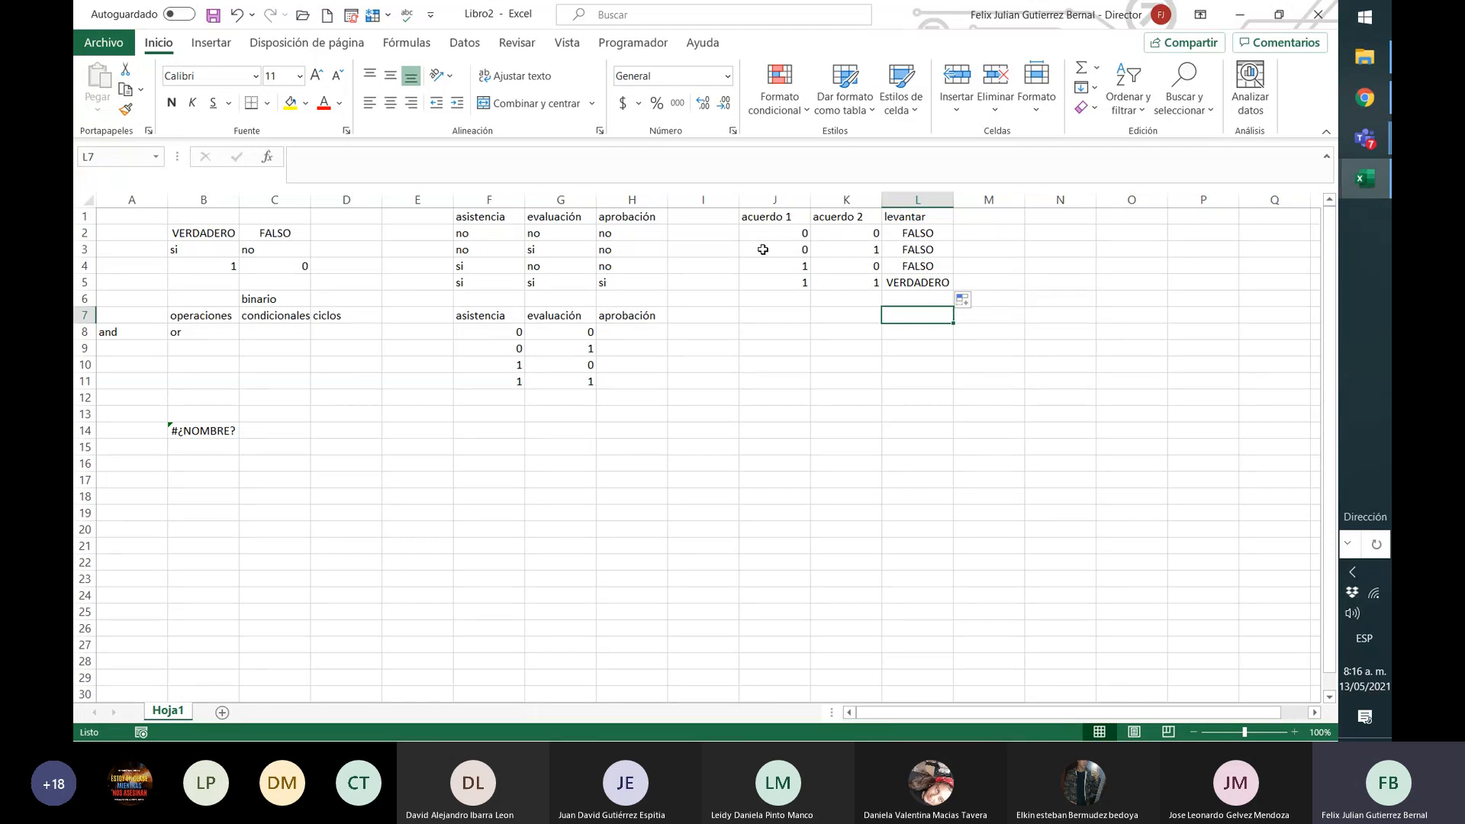
Step: Start a second truth table by entering the combinations 0, 0 in J7:K7 and 0, 1 in J8:K8
{"action": "left_click", "coordinate": [772, 318]}
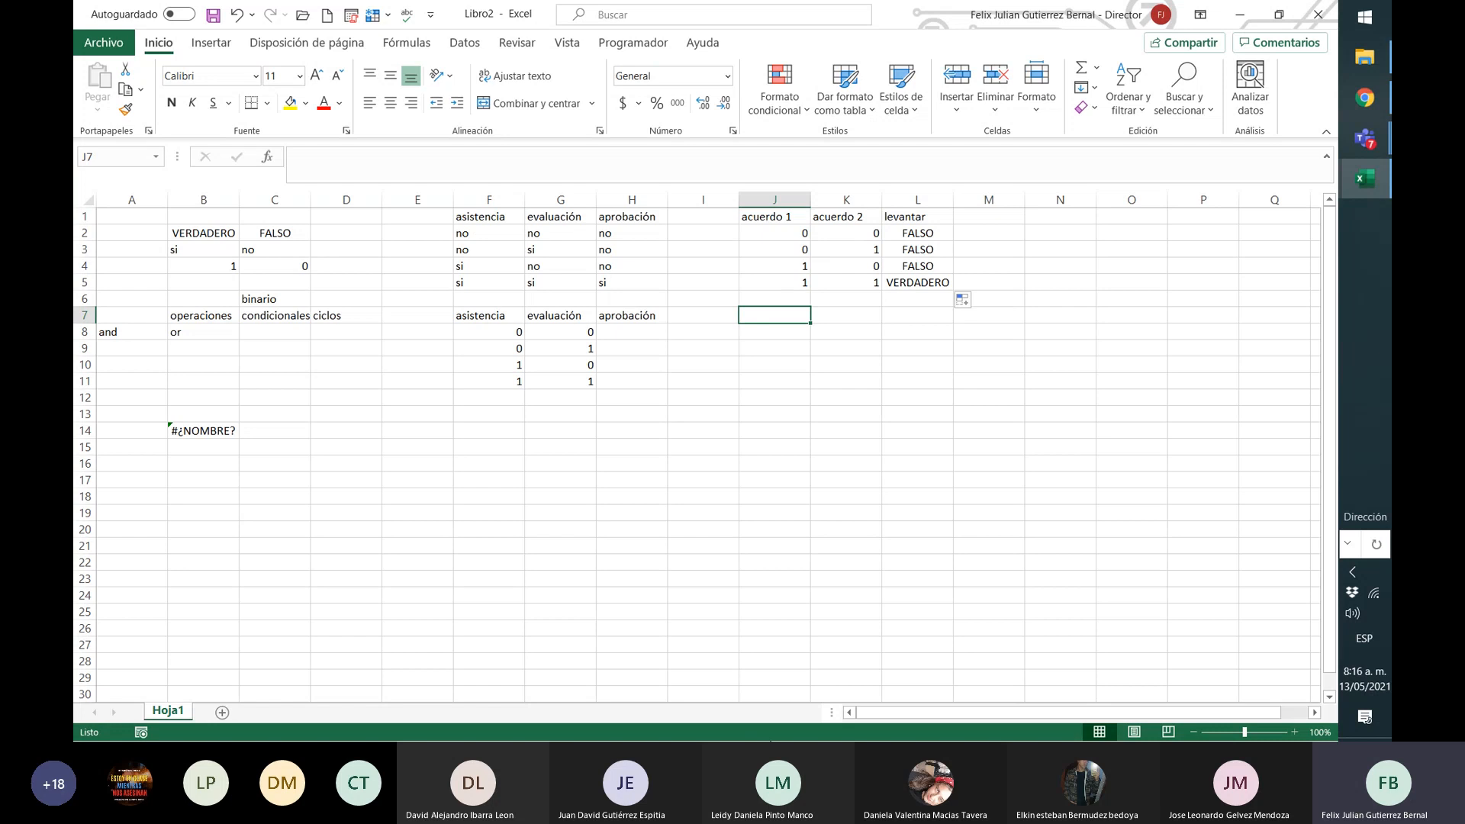
{"action": "type", "text": "0"}
{"action": "key", "text": "Tab"}
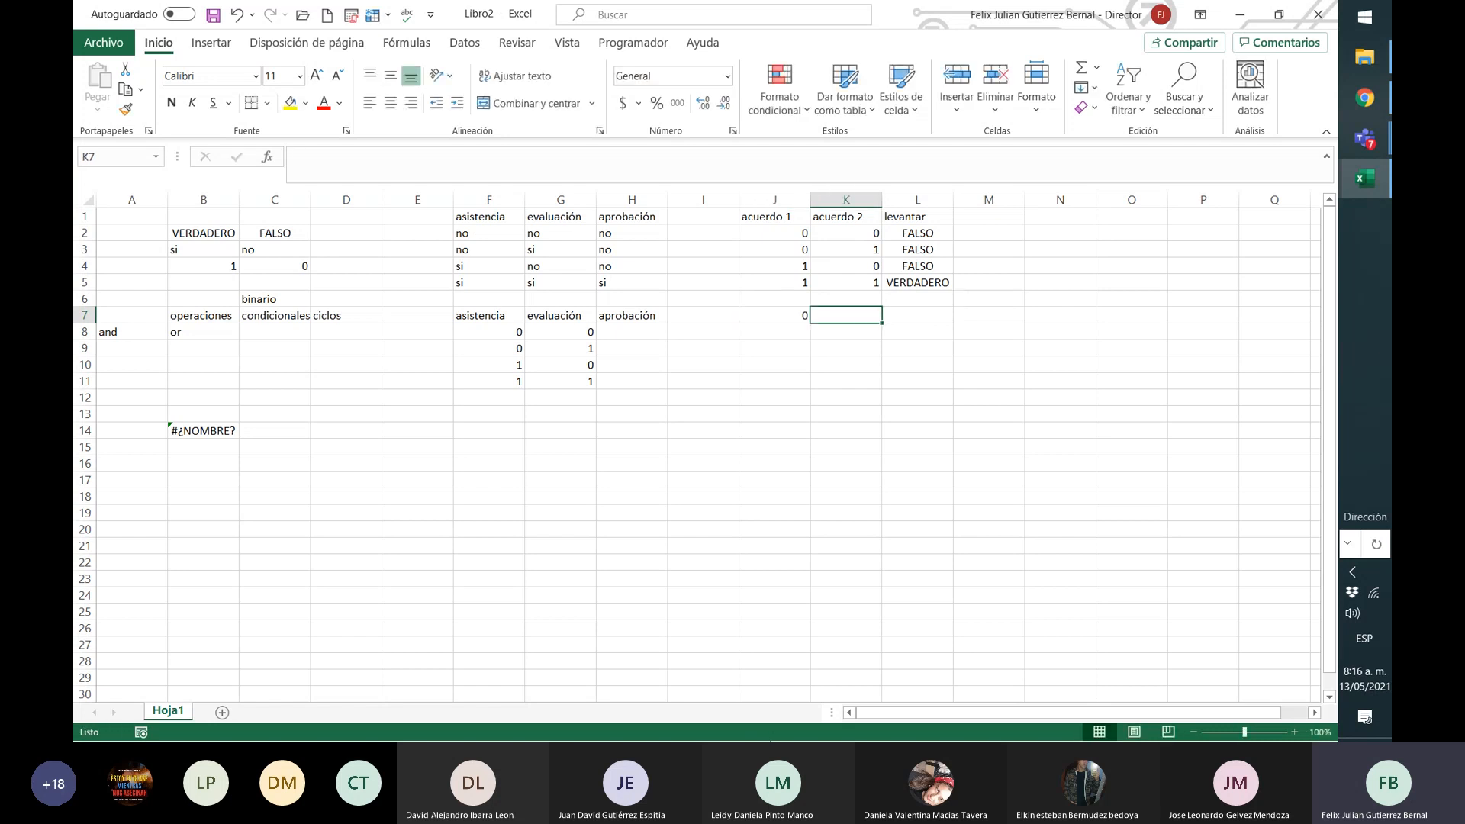
{"action": "type", "text": "0"}
{"action": "key", "text": "Return"}
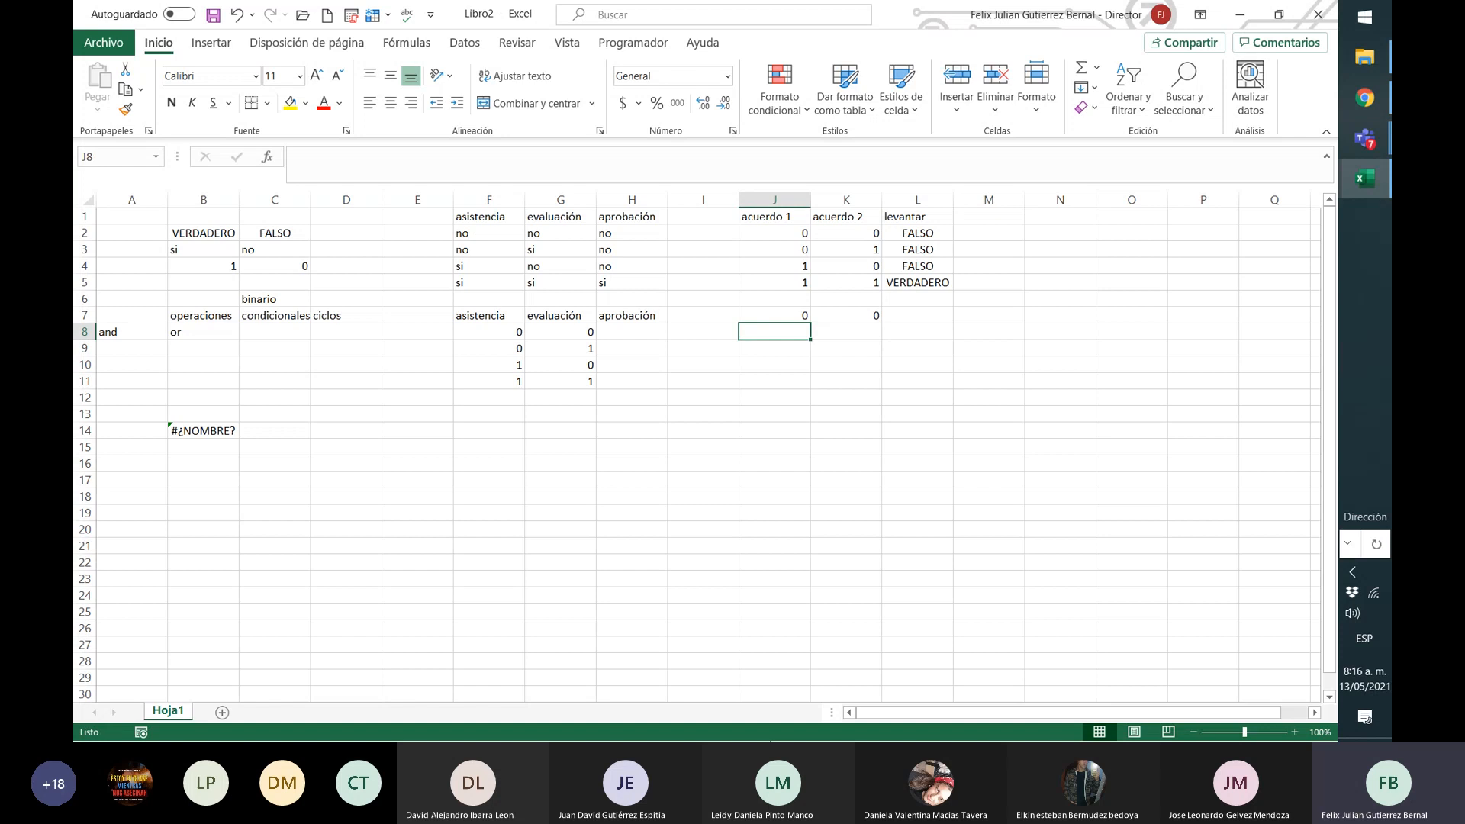
{"action": "type", "text": "0"}
{"action": "key", "text": "Tab"}
{"action": "type", "text": "1"}
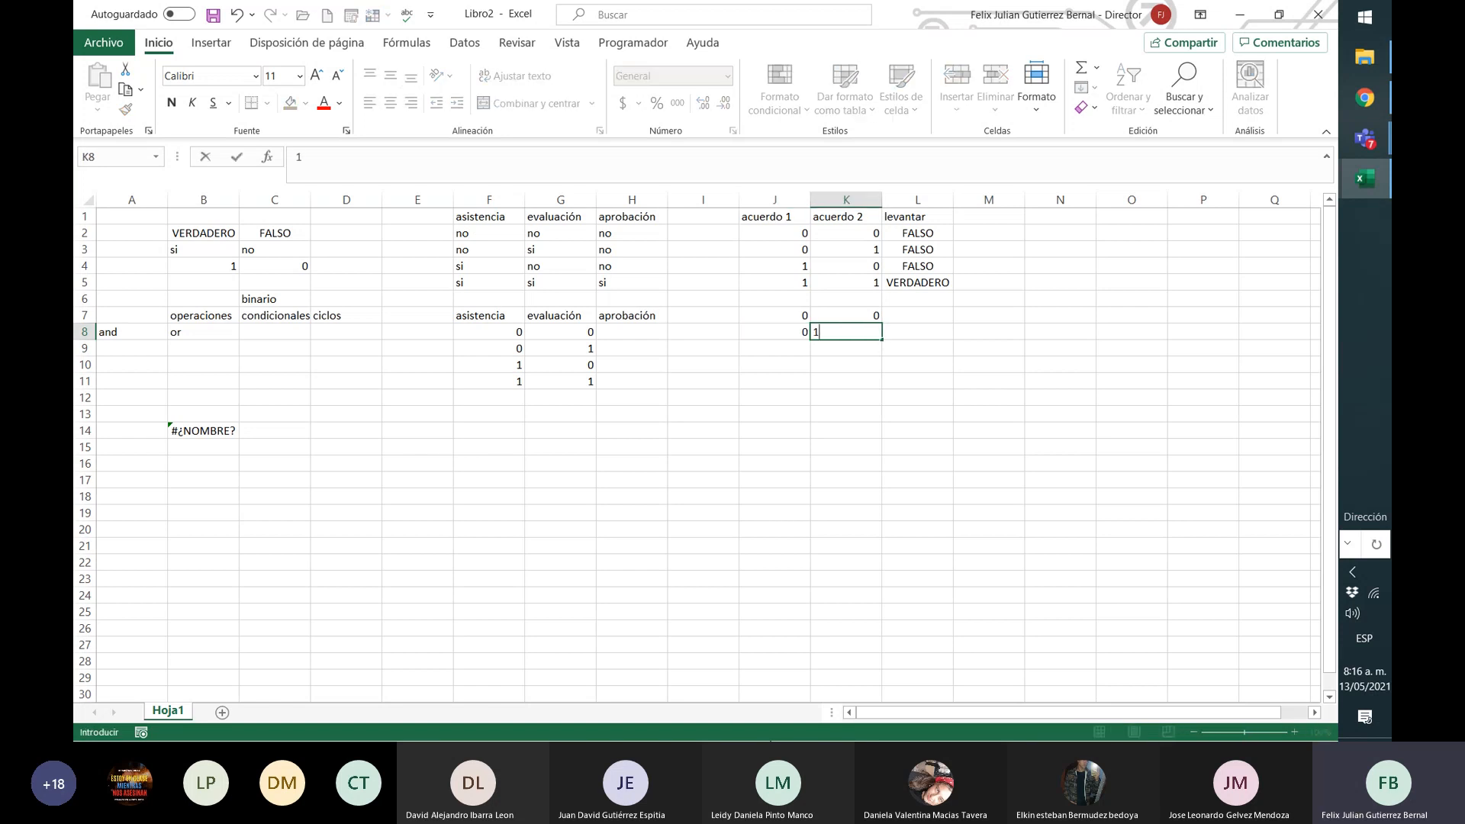
{"action": "key", "text": "Return"}
Step: Complete the second table's input combinations with 1, 0 in J9:K9 and 1, 1 in J10:K10
{"action": "key", "text": "Left"}
{"action": "type", "text": "1"}
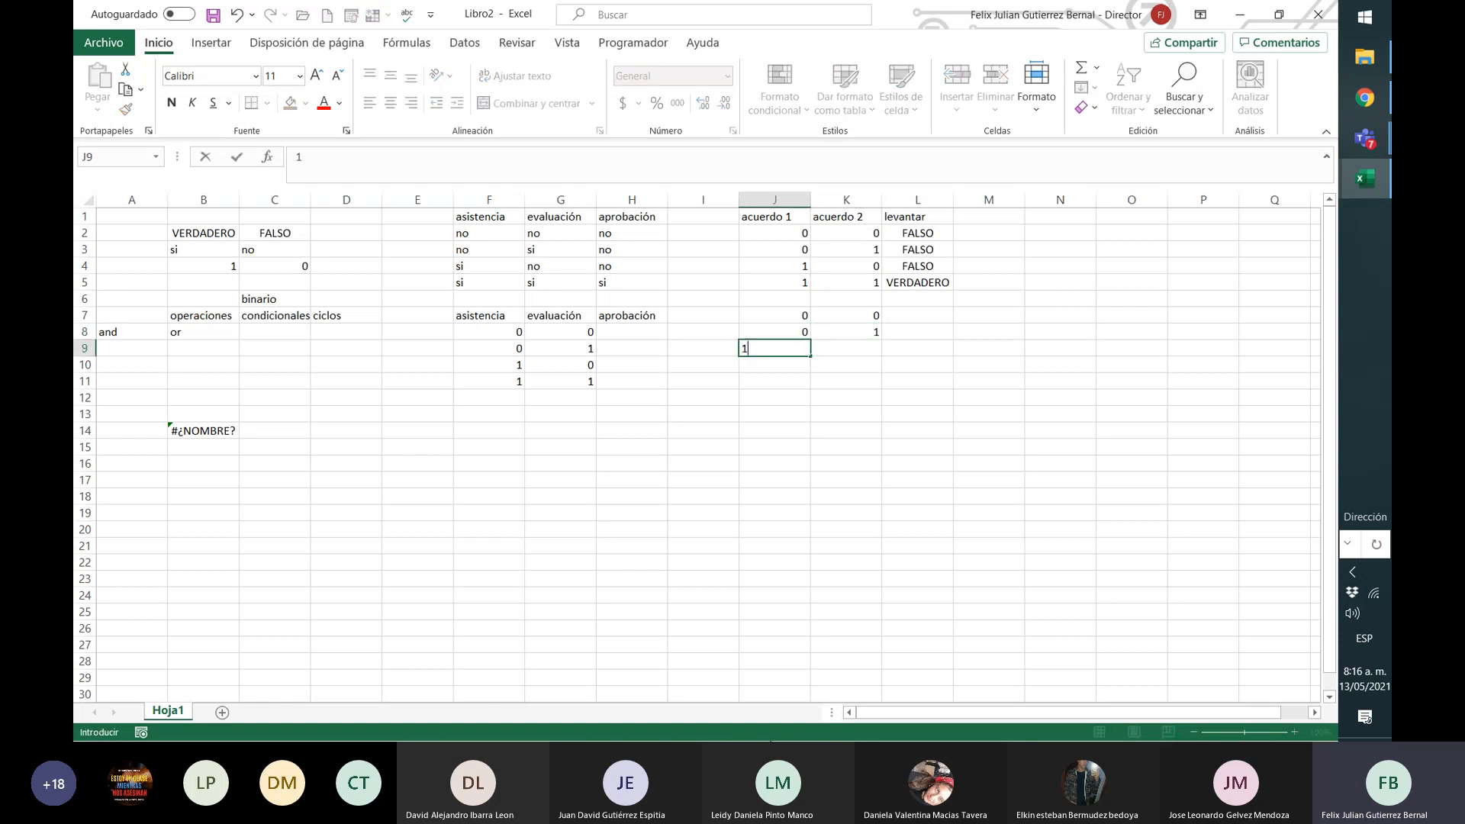
{"action": "key", "text": "Tab"}
{"action": "type", "text": "0"}
{"action": "key", "text": "Return"}
{"action": "key", "text": "Left"}
{"action": "type", "text": "1"}
{"action": "key", "text": "Tab"}
{"action": "type", "text": "1"}
{"action": "key", "text": "Up"}
{"action": "key", "text": "Up"}
{"action": "key", "text": "Up"}
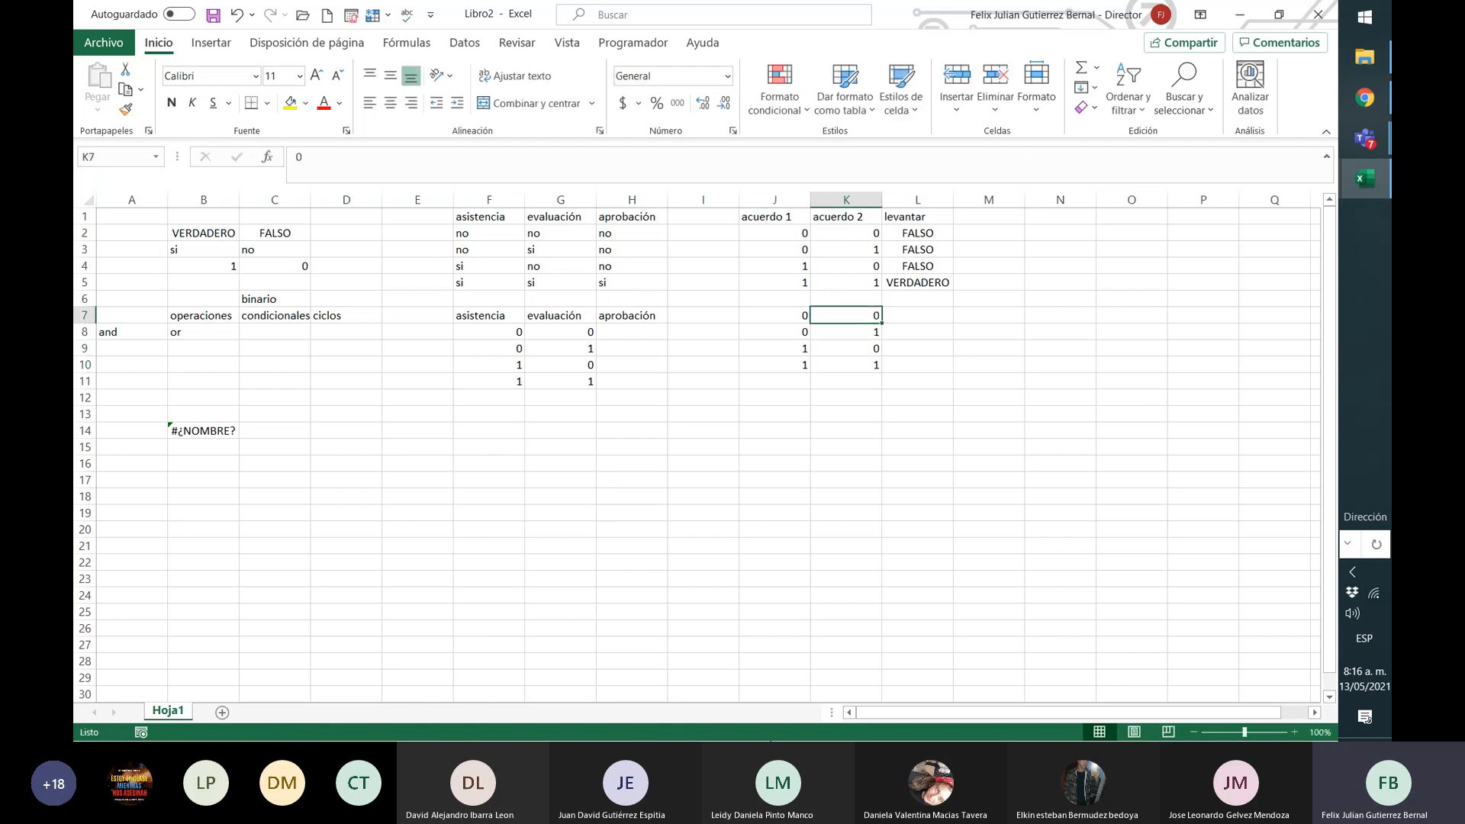
{"action": "key", "text": "Left"}
{"action": "key", "text": "Right"}
{"action": "key", "text": "Right"}
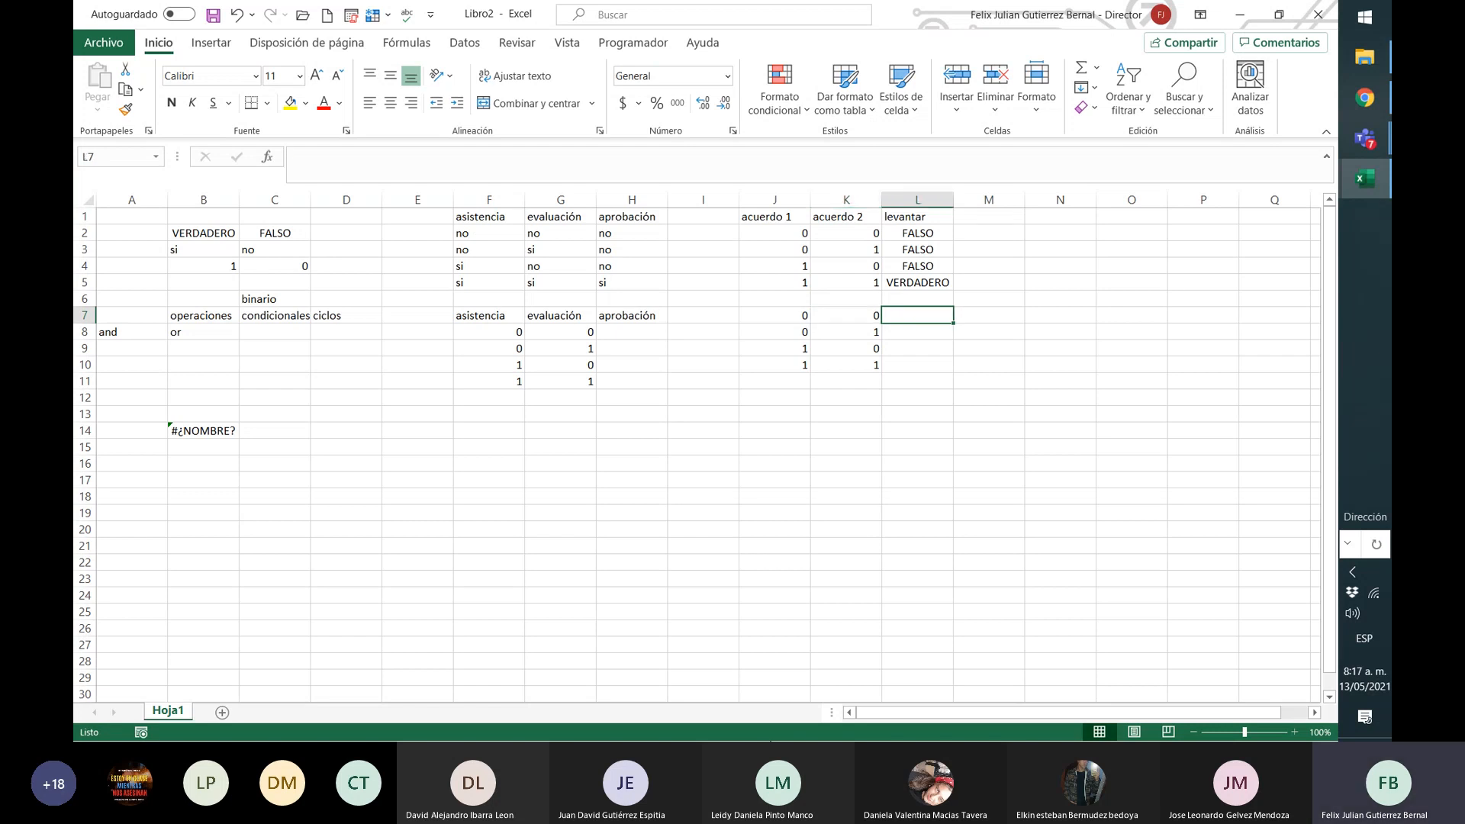
{"action": "type", "text": "falso"}
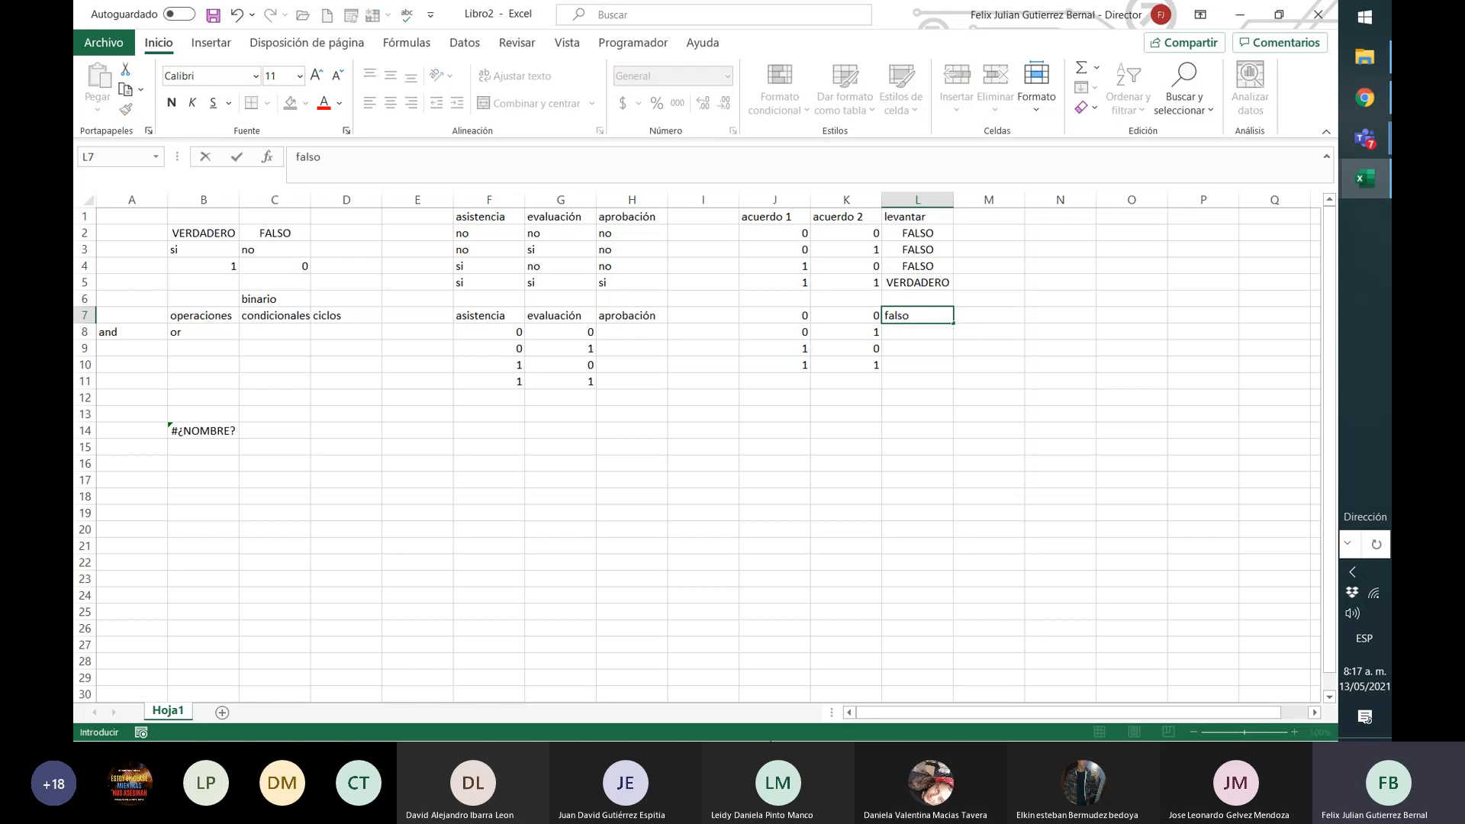
{"action": "key", "text": "BackSpace"}
{"action": "key", "text": "BackSpace"}
{"action": "key", "text": "BackSpace"}
{"action": "key", "text": "BackSpace"}
{"action": "key", "text": "BackSpace"}
Step: Enter the second table's results in L7:L10 as 0, 1, 1 and 1
{"action": "type", "text": "0"}
{"action": "key", "text": "Return"}
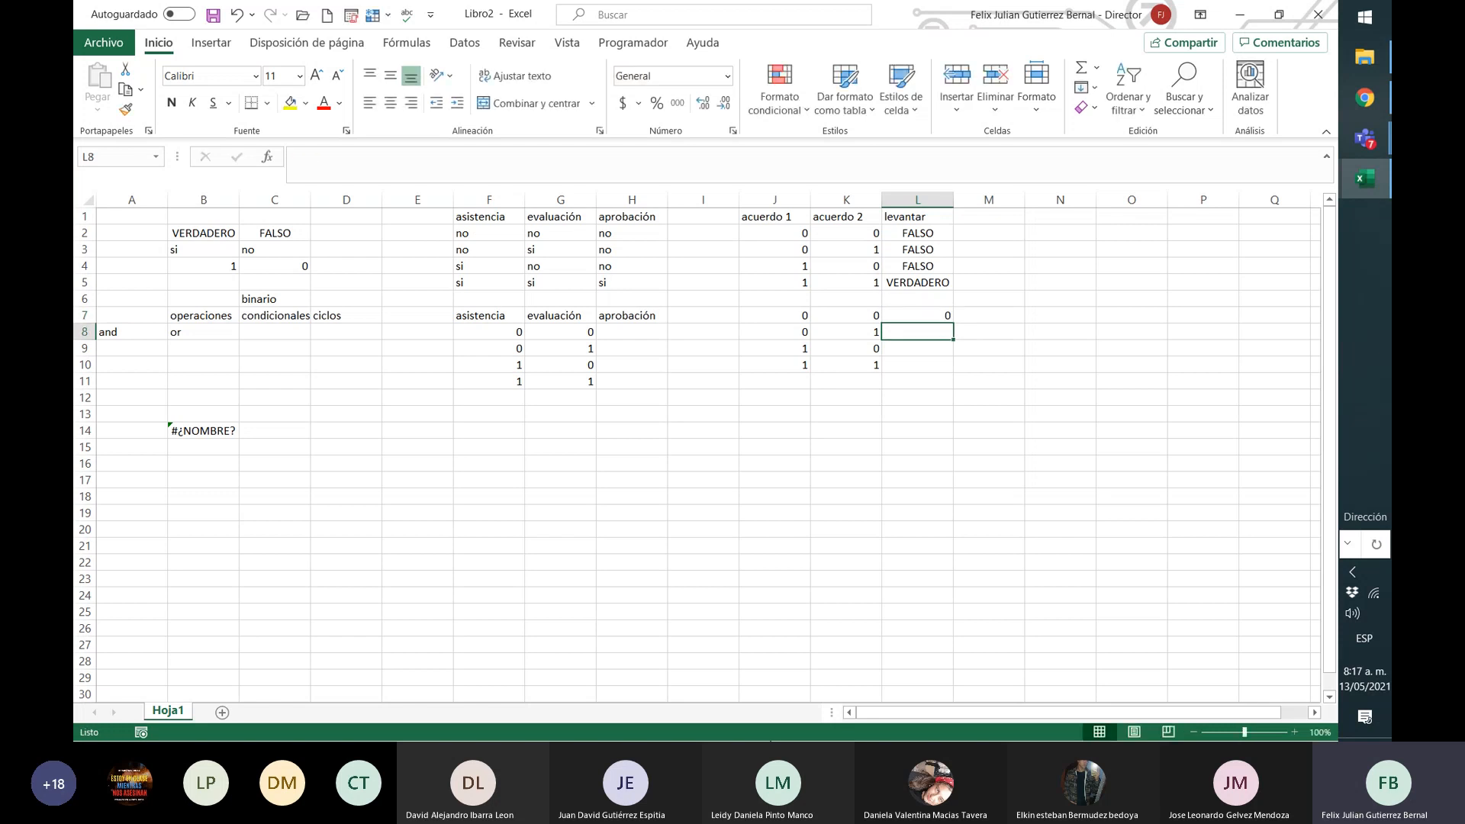
{"action": "left_click", "coordinate": [846, 331]}
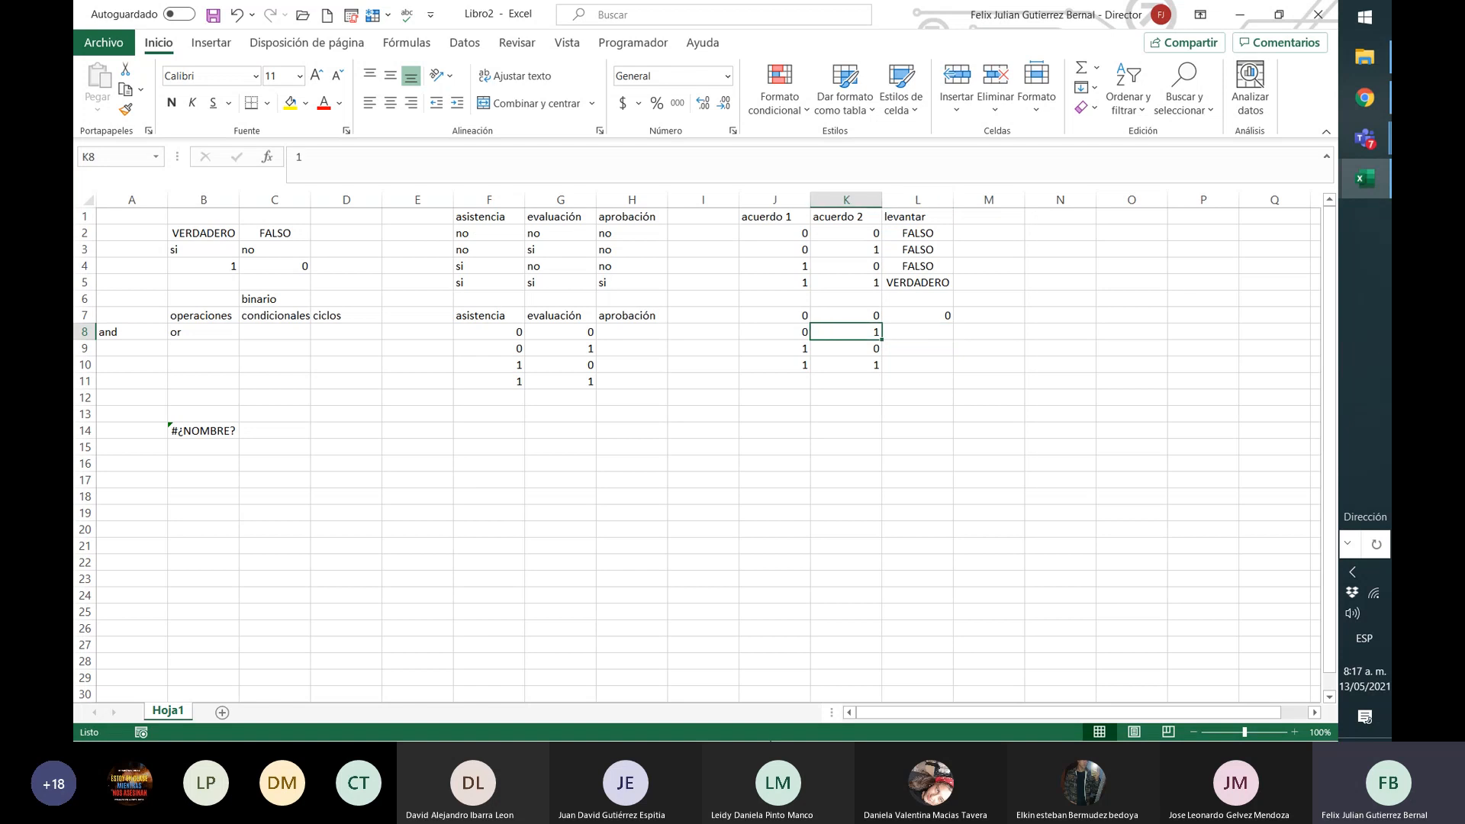
{"action": "left_click", "coordinate": [917, 332]}
{"action": "type", "text": "1"}
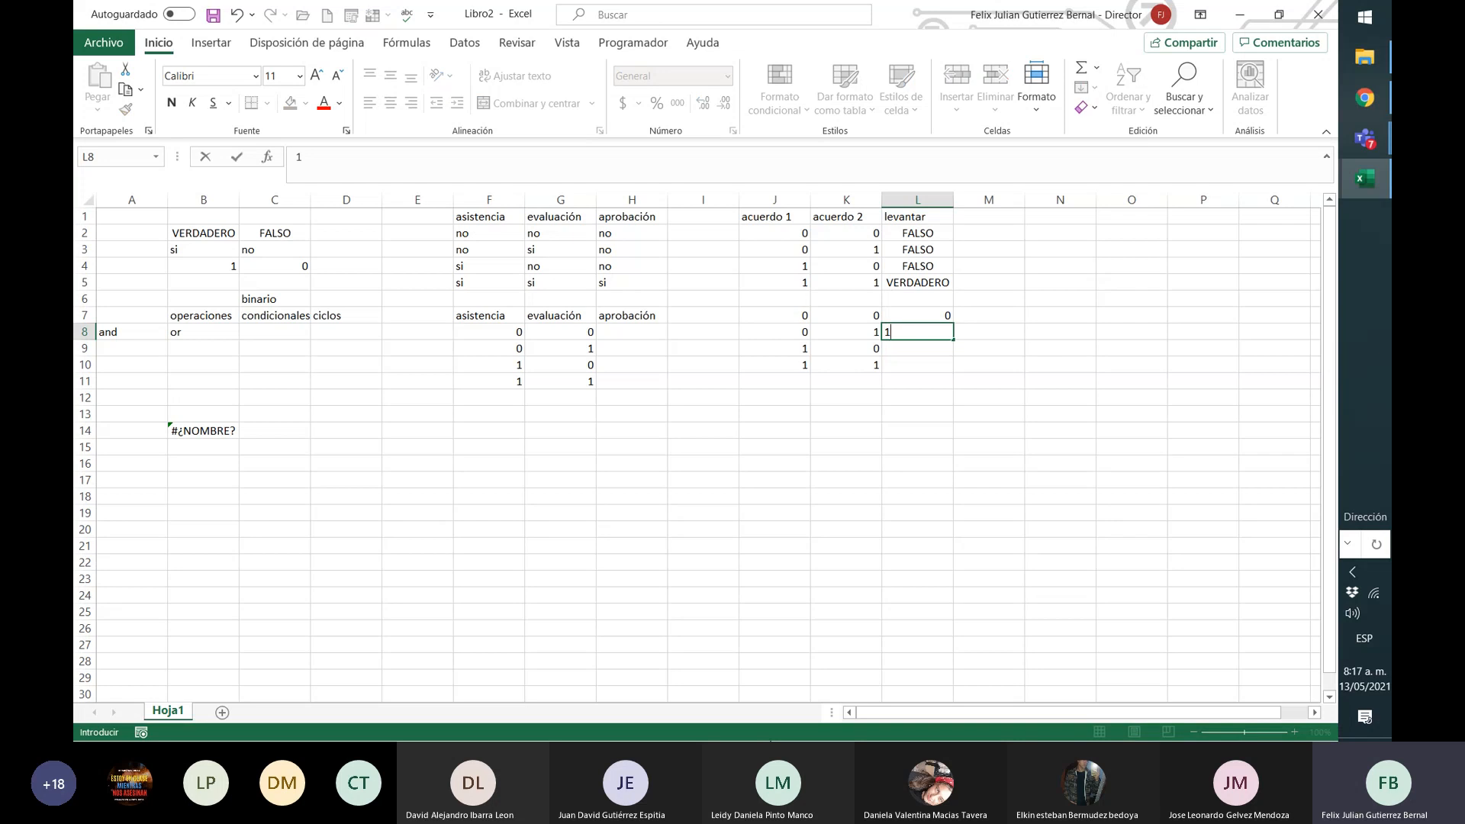
{"action": "key", "text": "Return"}
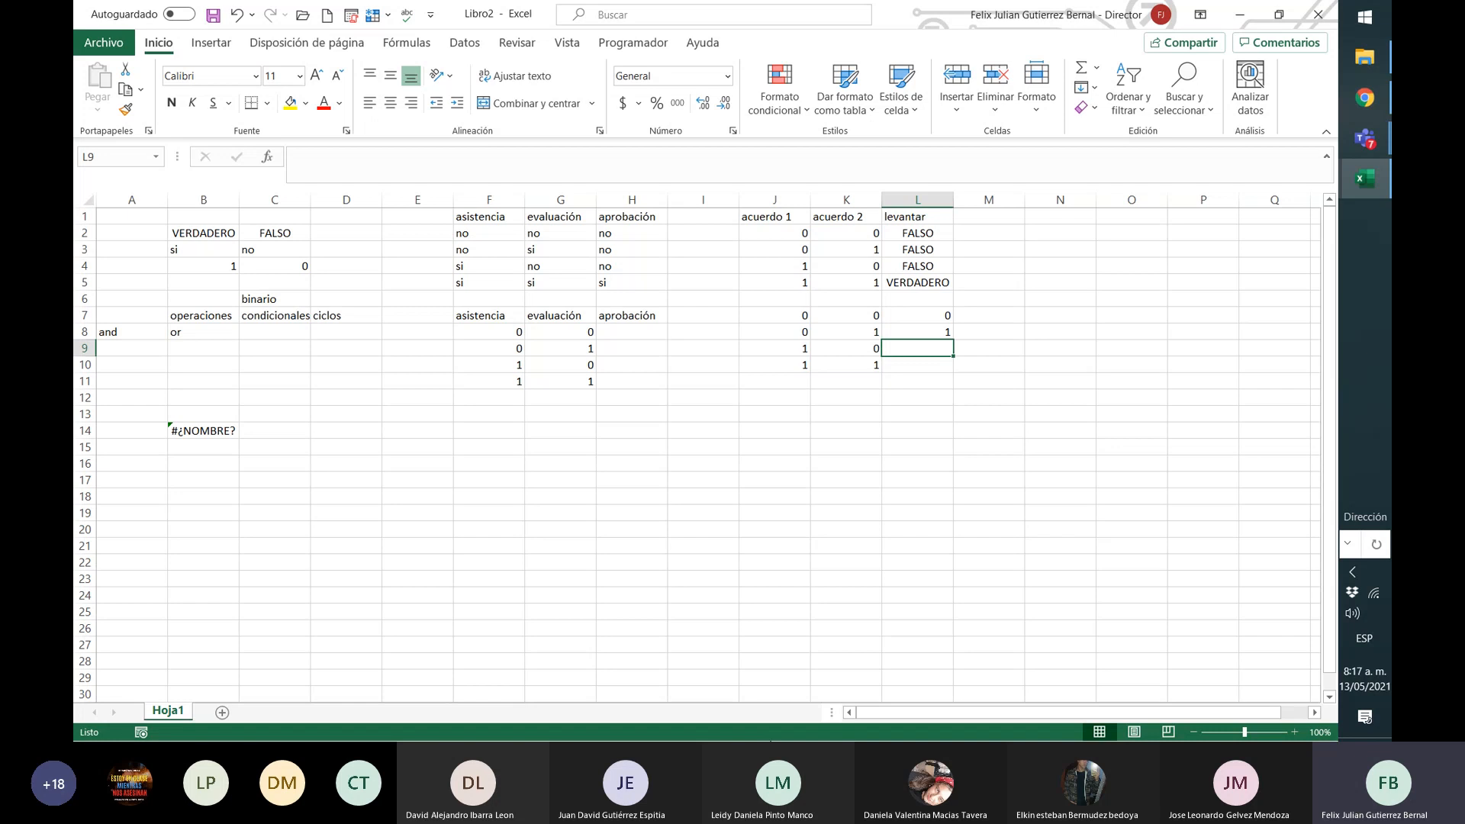
{"action": "type", "text": "1"}
{"action": "key", "text": "Return"}
{"action": "type", "text": "1"}
{"action": "key", "text": "Up"}
{"action": "left_click", "coordinate": [918, 316]}
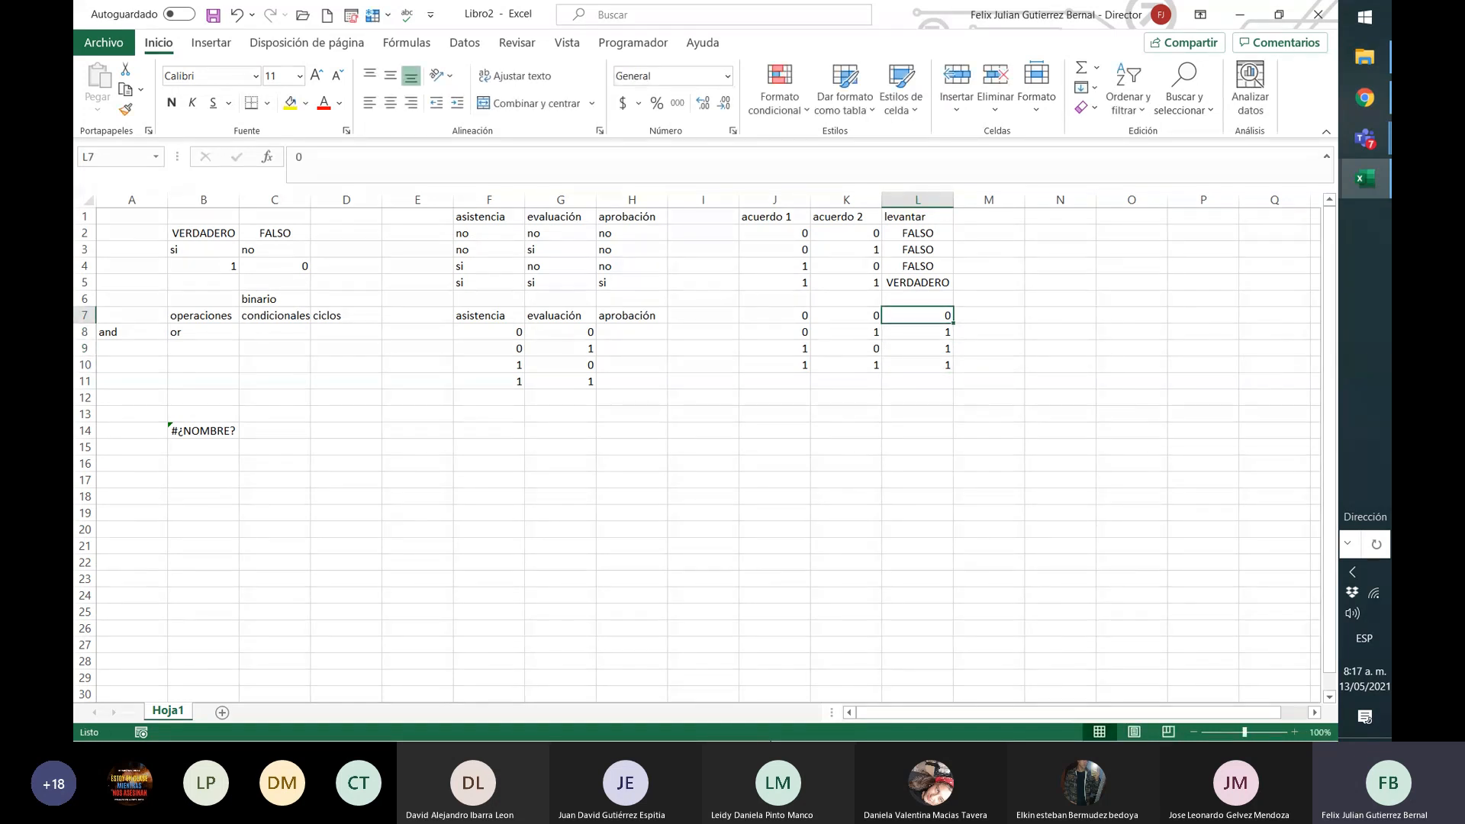
{"action": "left_click", "coordinate": [918, 299]}
{"action": "key", "text": "Left"}
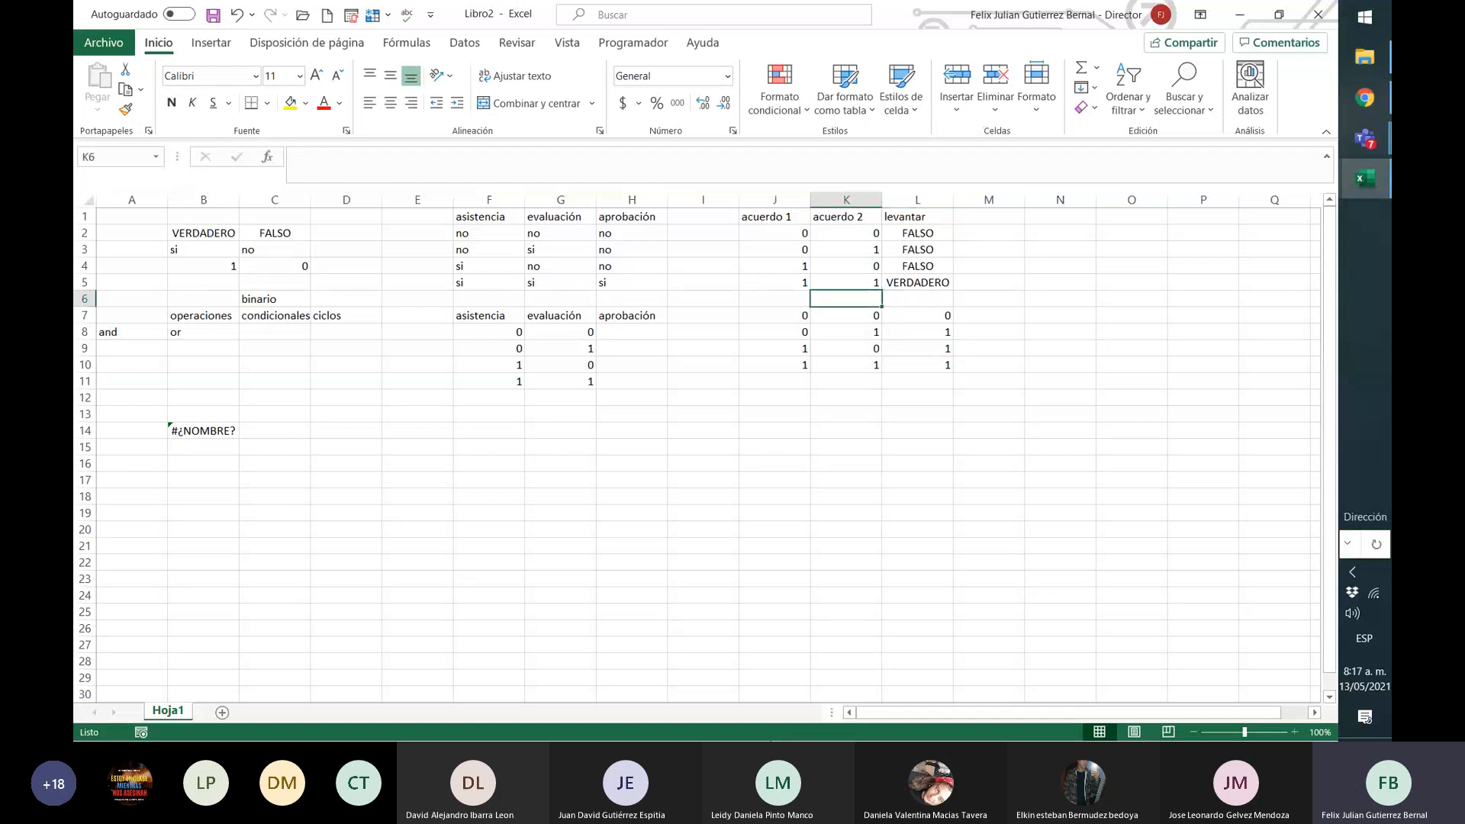
{"action": "key", "text": "Down"}
{"action": "key", "text": "Right"}
{"action": "key", "text": "Right"}
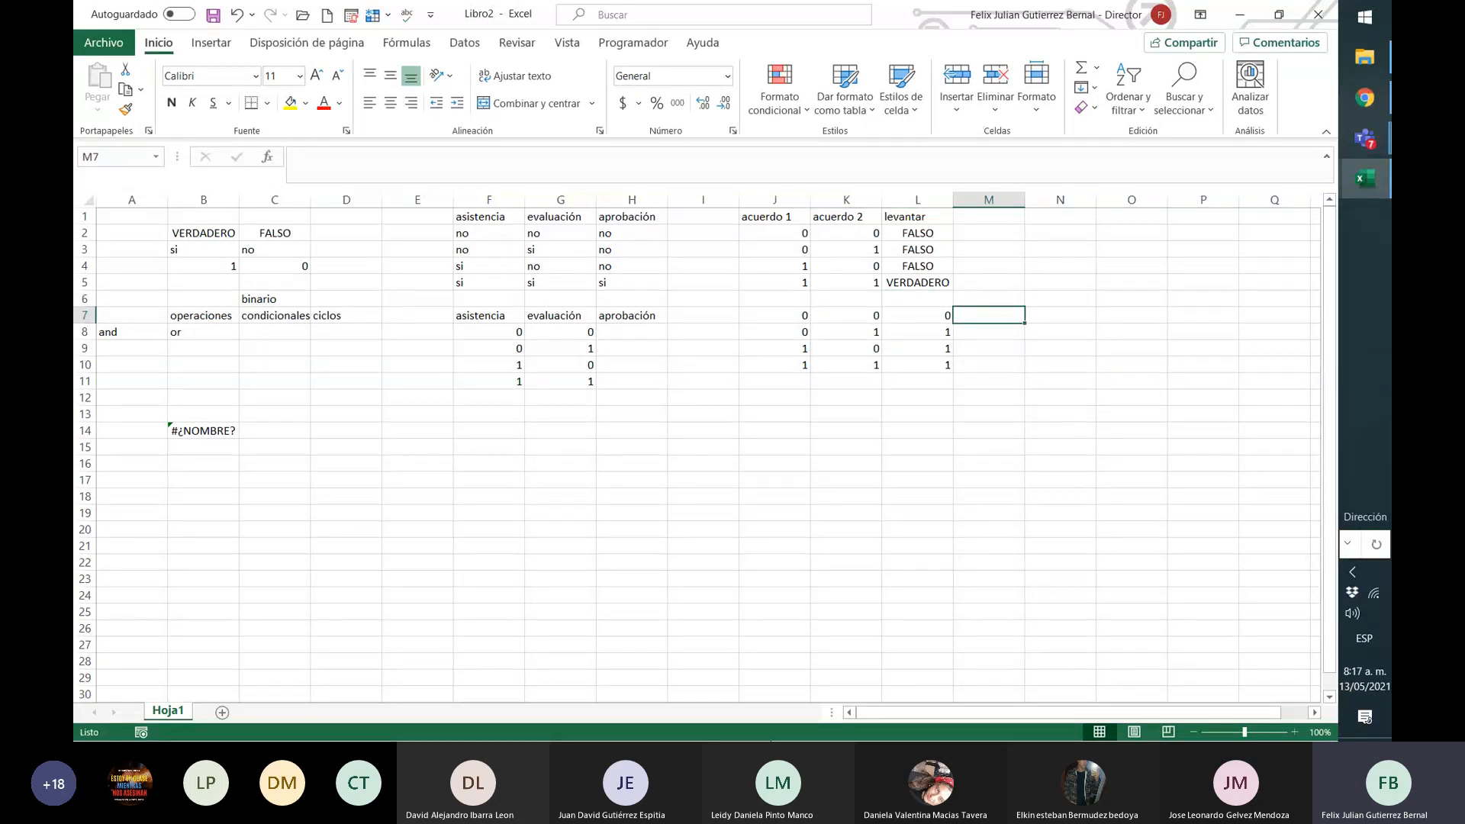
Step: Enter the formula =O(J7;K7) in M7 beside the second truth table and fill it down to M10
{"action": "type", "text": "=o"}
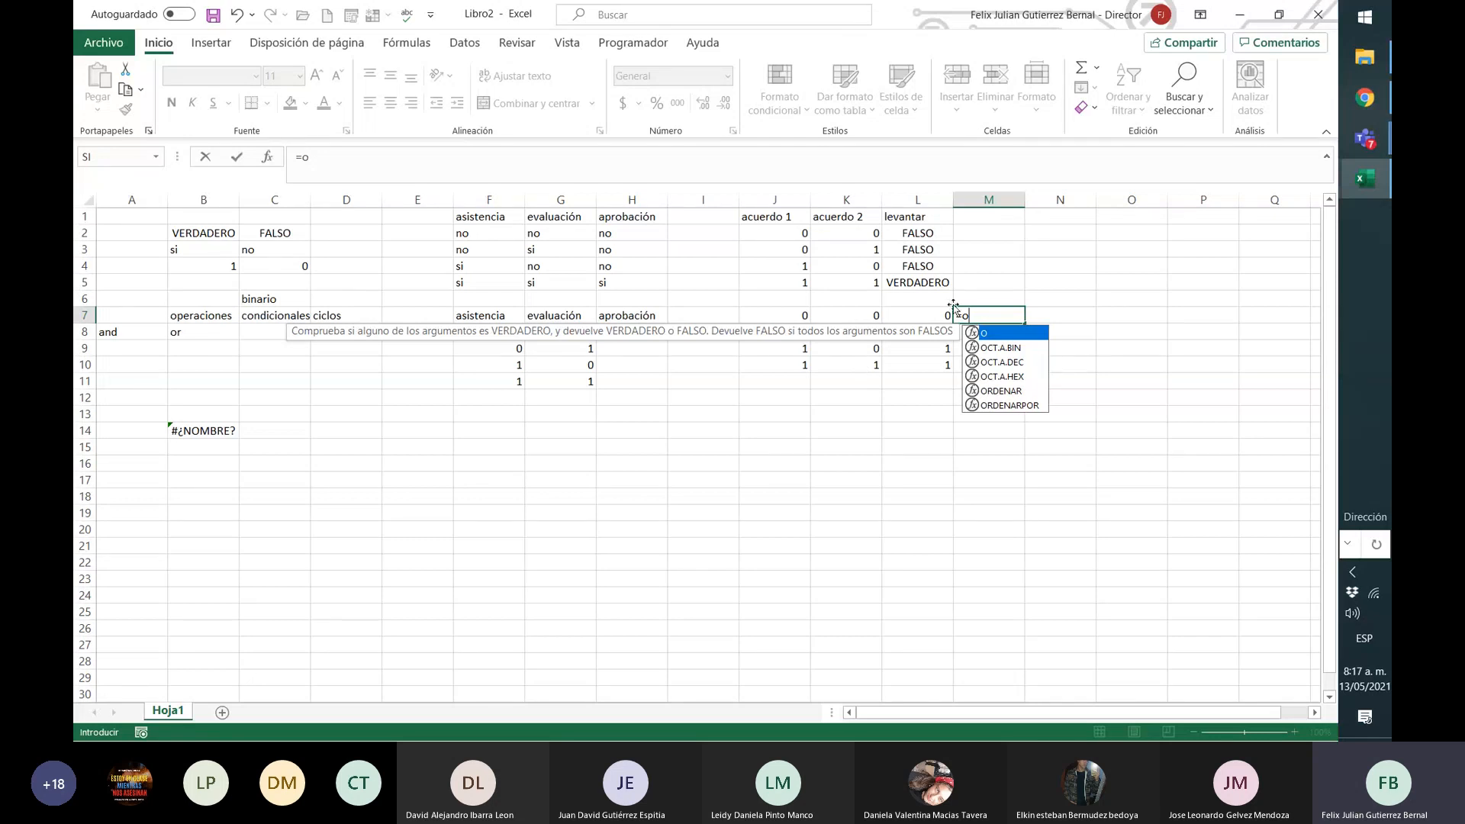
{"action": "double_click", "coordinate": [995, 334]}
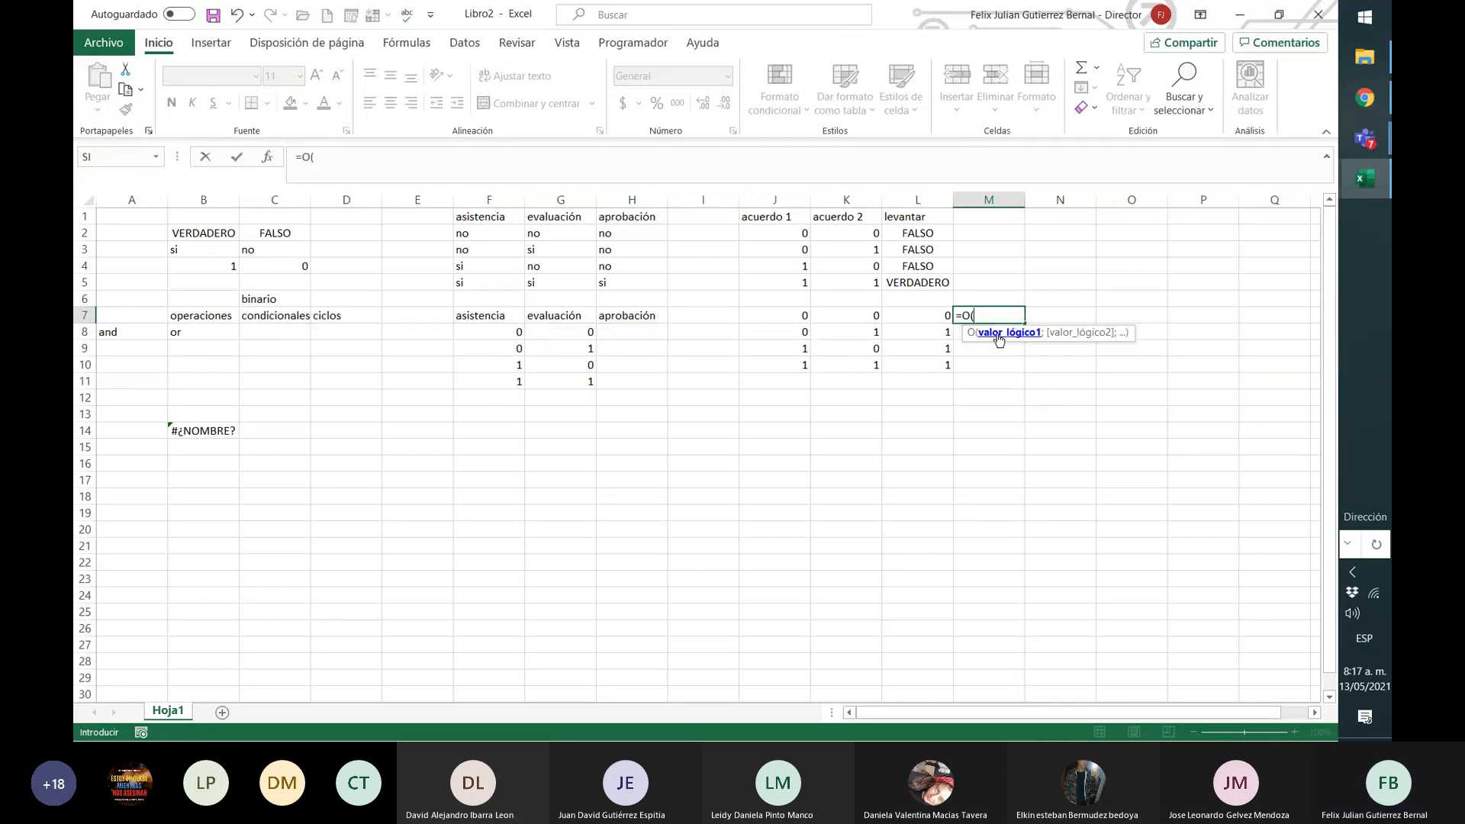
{"action": "left_click", "coordinate": [795, 322]}
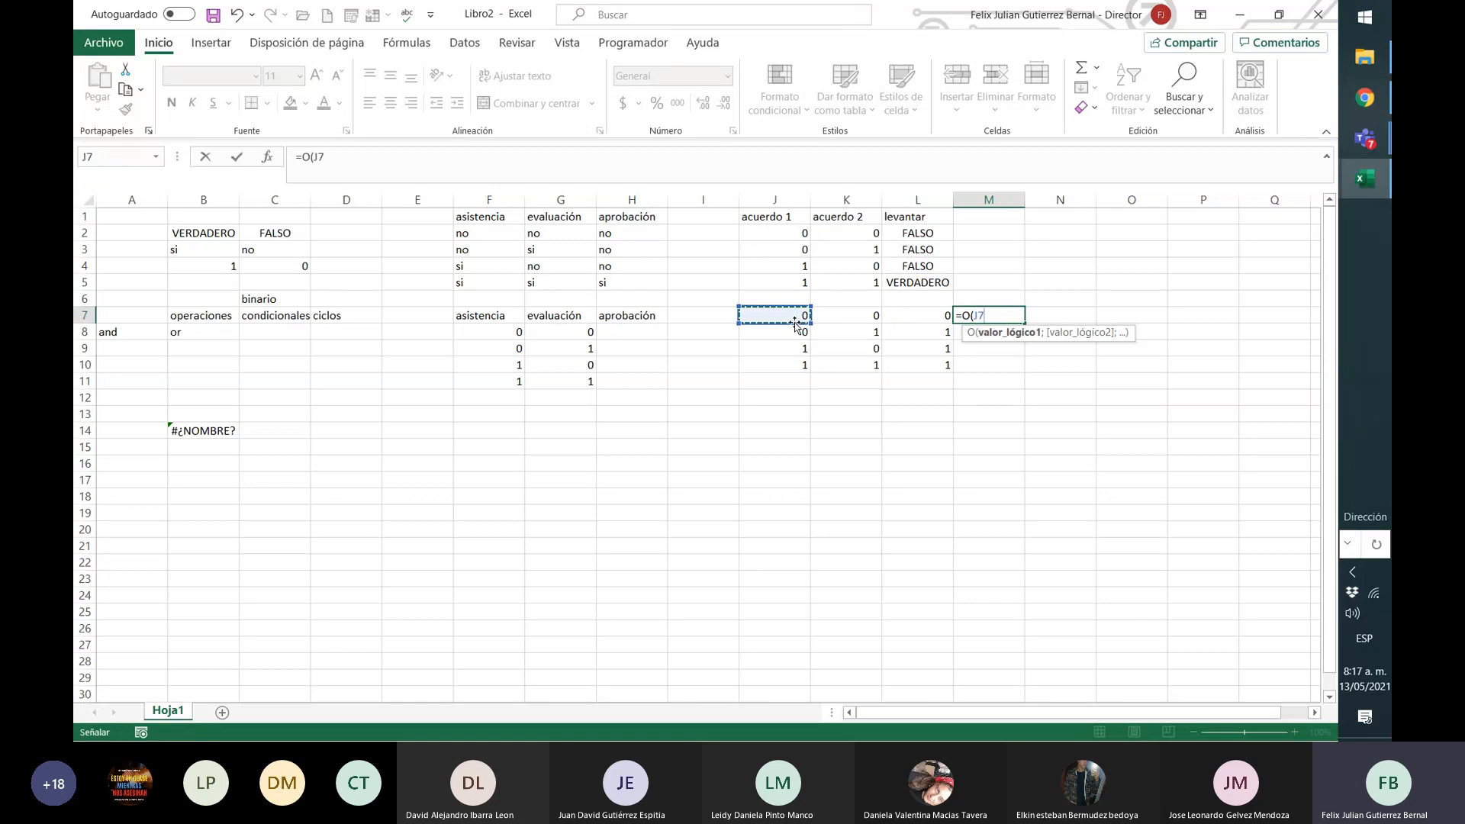
{"action": "type", "text": ";"}
{"action": "left_click", "coordinate": [839, 321]}
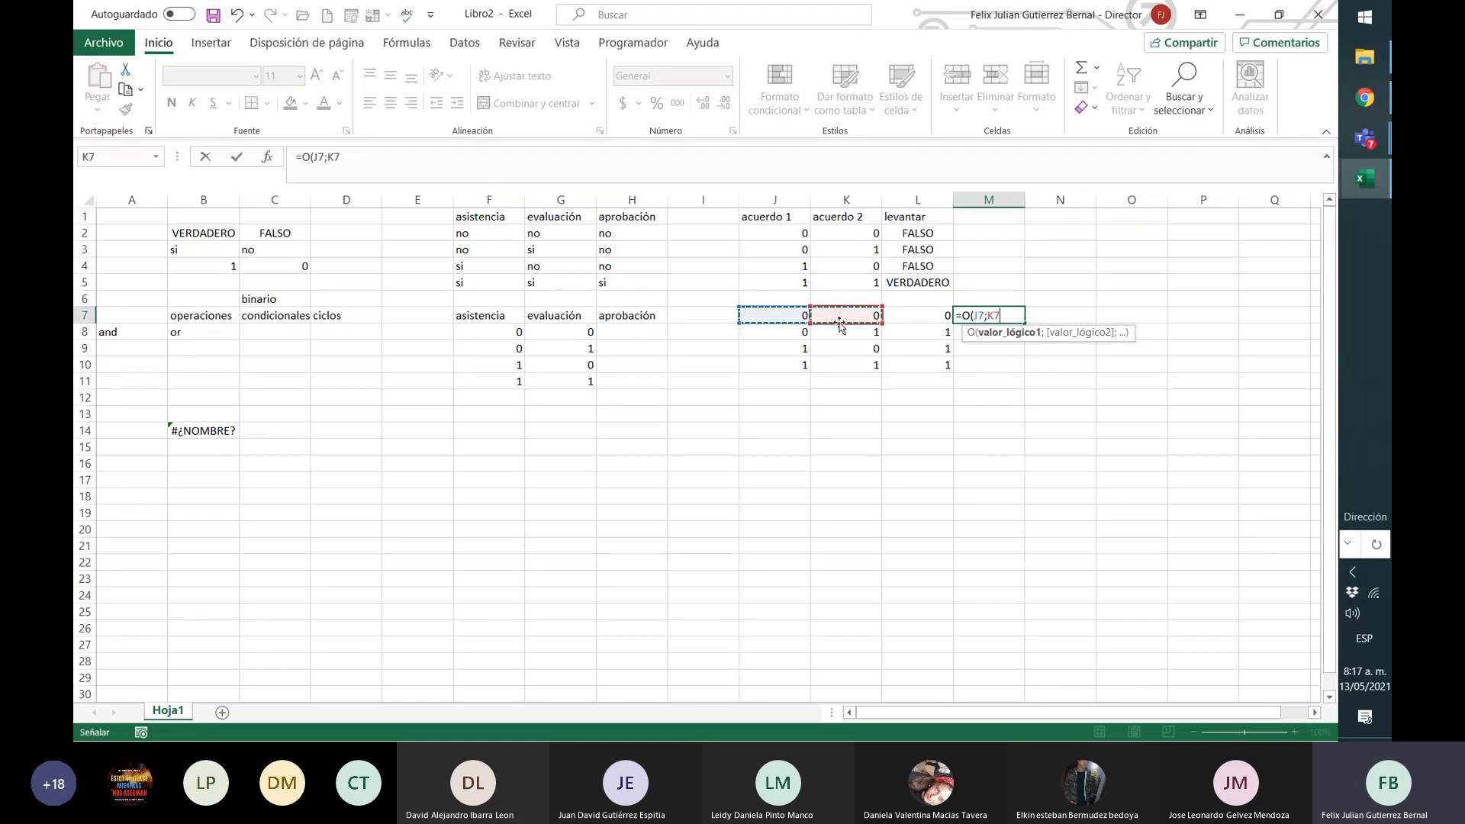
{"action": "key", "text": "Return"}
{"action": "left_click", "coordinate": [974, 315]}
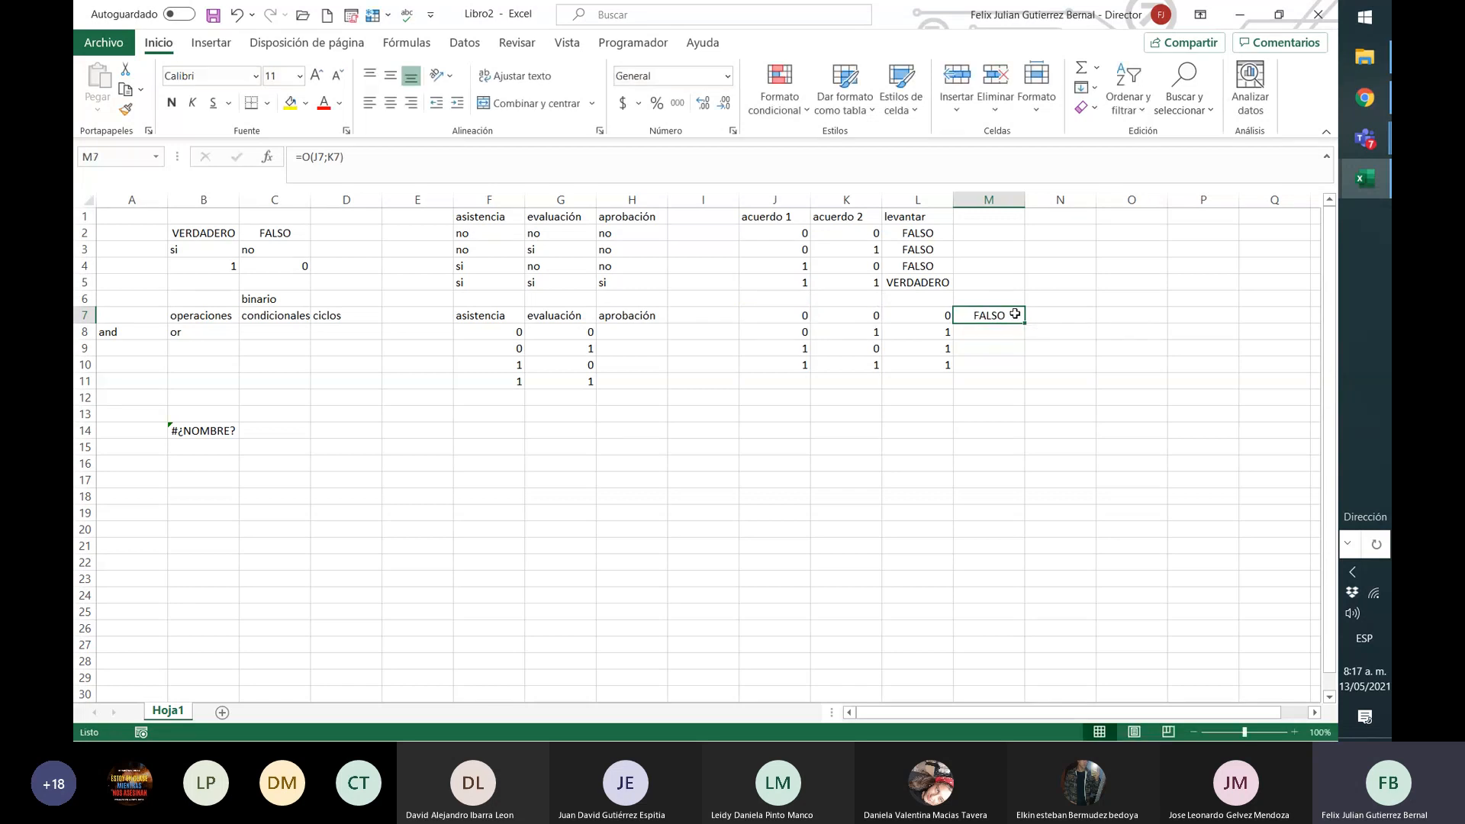
{"action": "left_click_drag", "start_coordinate": [1024, 323], "coordinate": [1024, 362]}
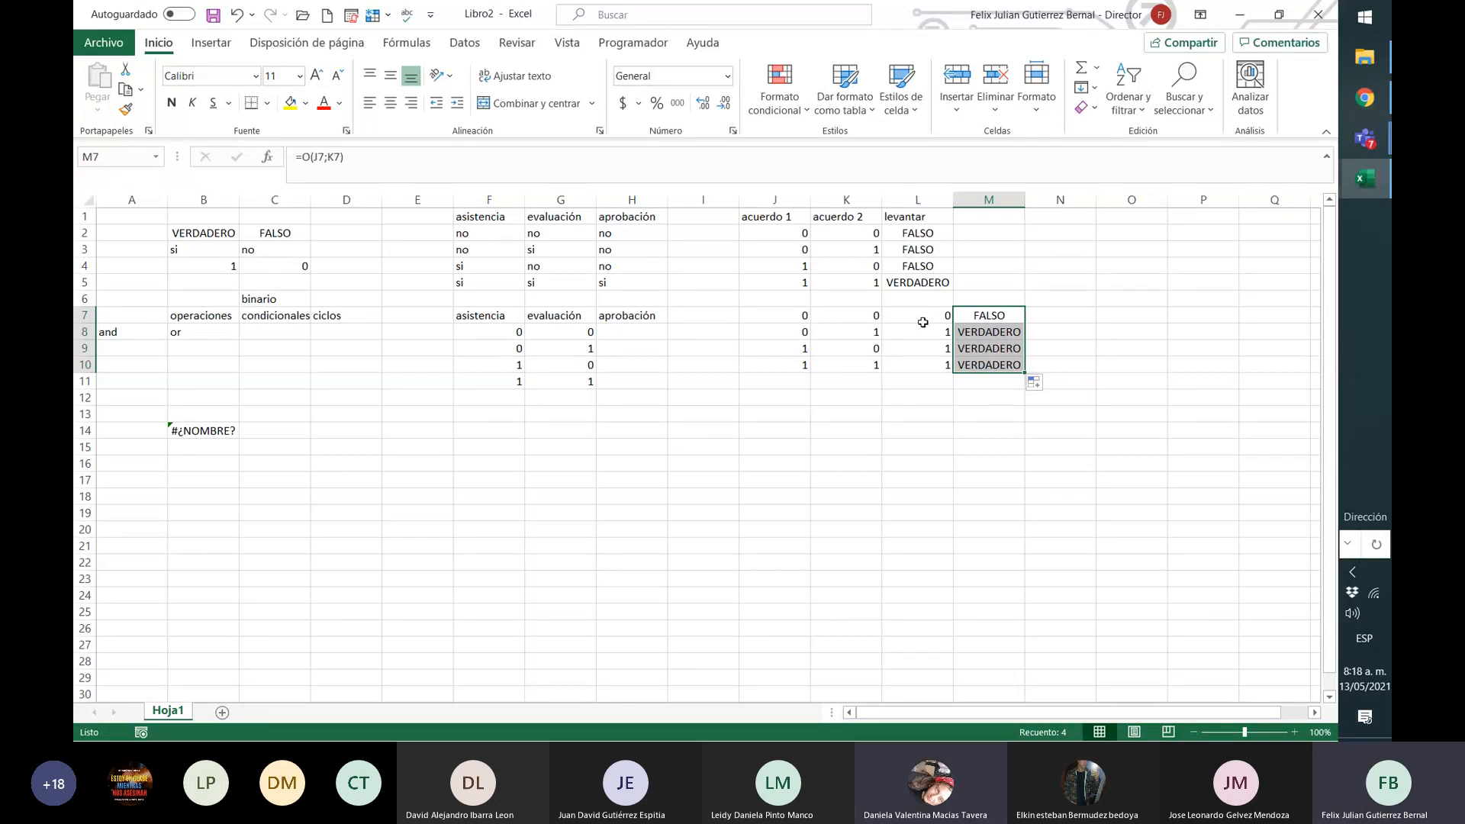
Step: Compare the results in L7:L10 and M7:M10 with the levantar results in L2:L5 and the true/false equivalents
{"action": "left_click", "coordinate": [932, 302]}
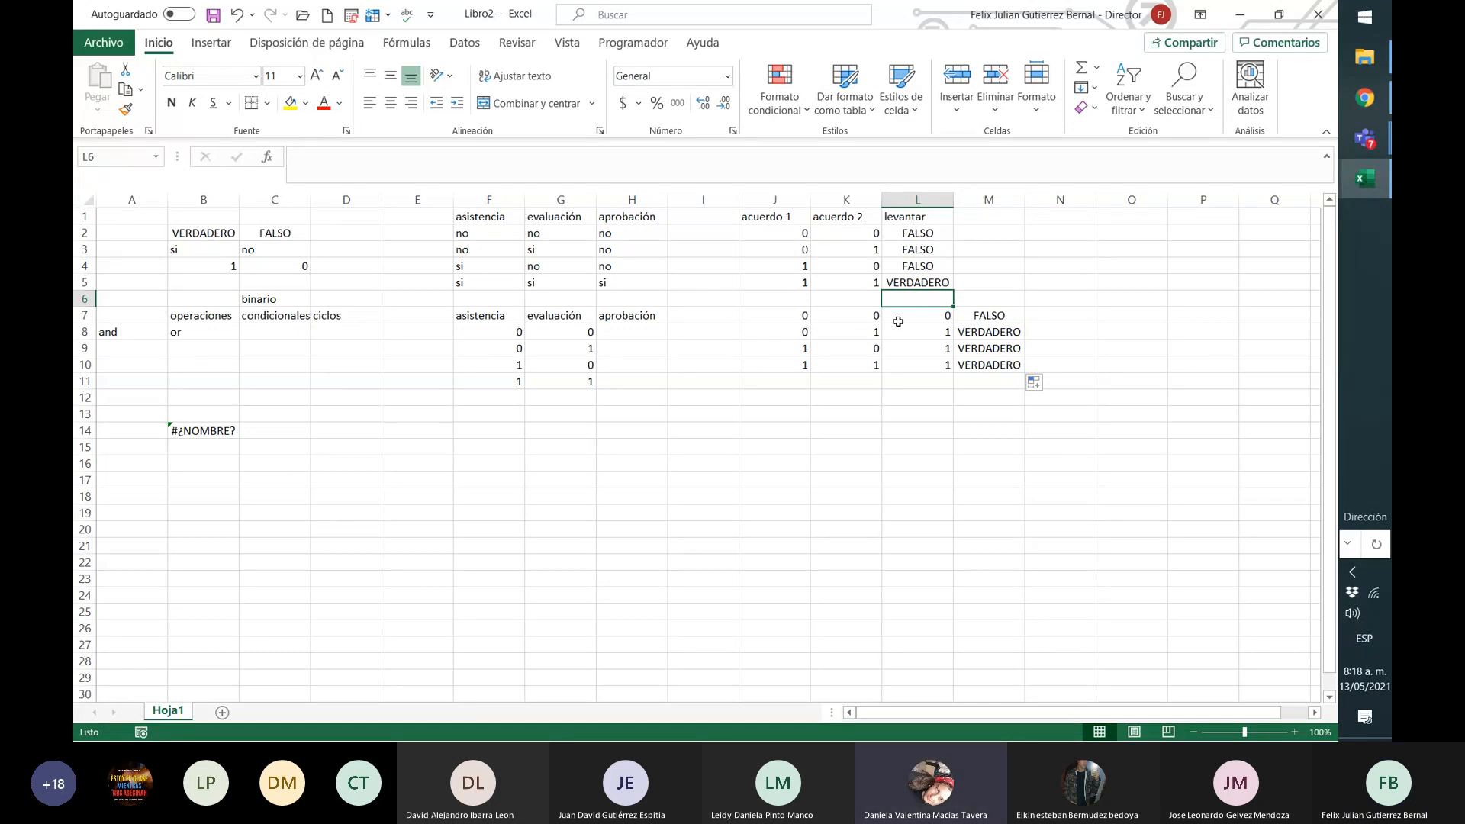
{"action": "left_click_drag", "start_coordinate": [917, 320], "coordinate": [923, 364]}
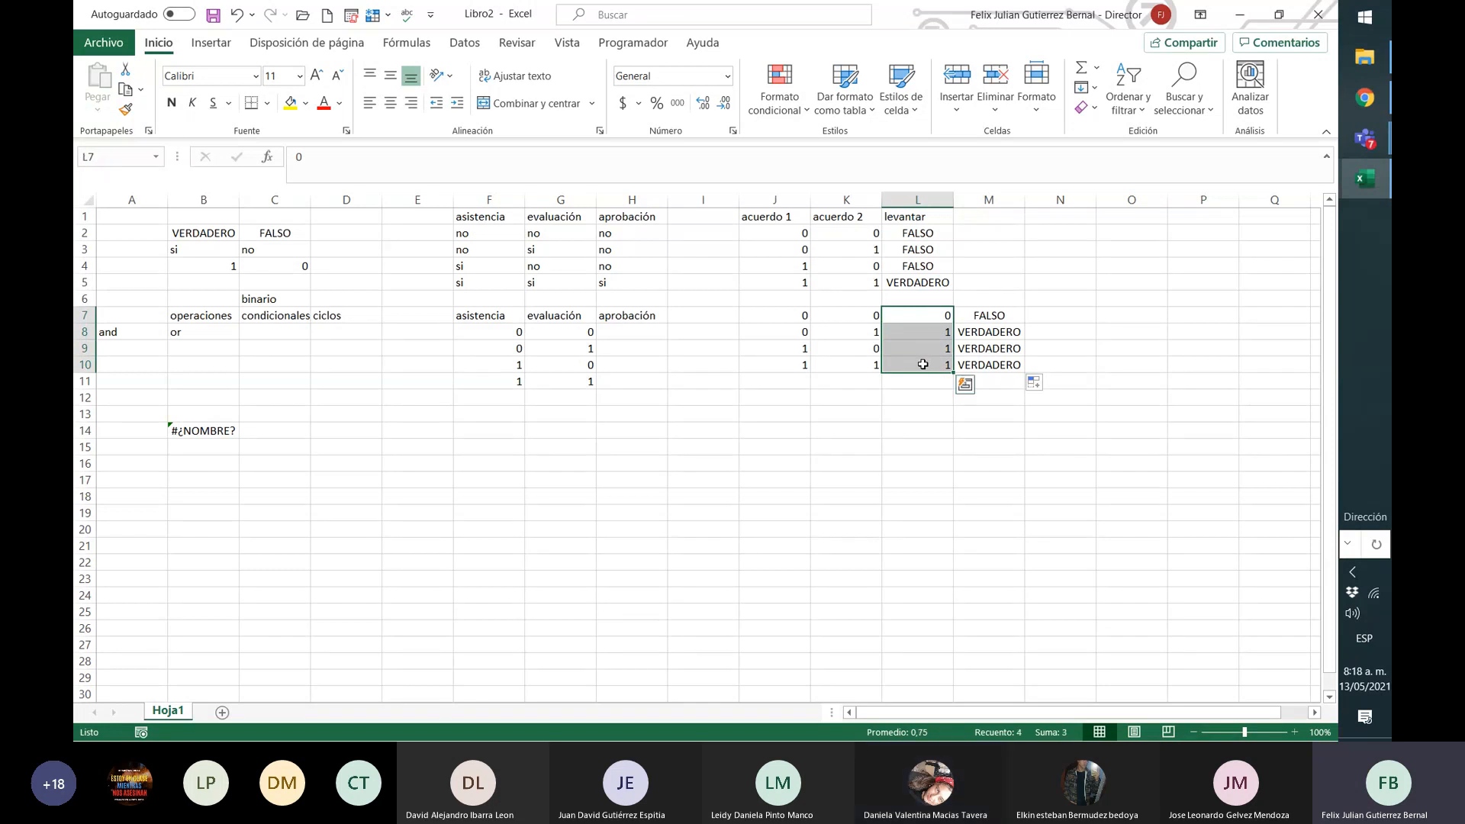
{"action": "left_click_drag", "start_coordinate": [932, 234], "coordinate": [932, 275]}
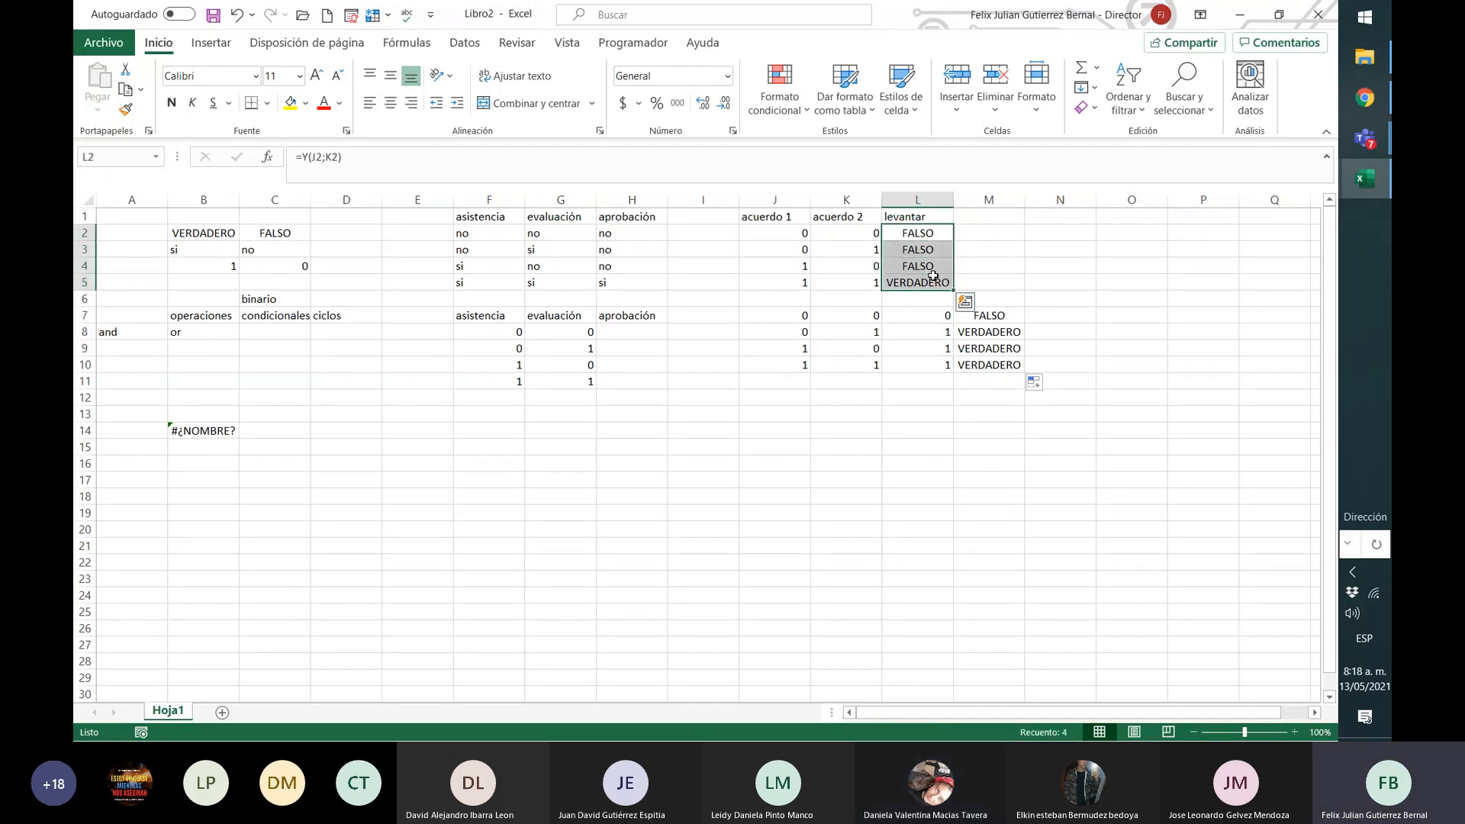
{"action": "left_click_drag", "start_coordinate": [929, 317], "coordinate": [935, 369]}
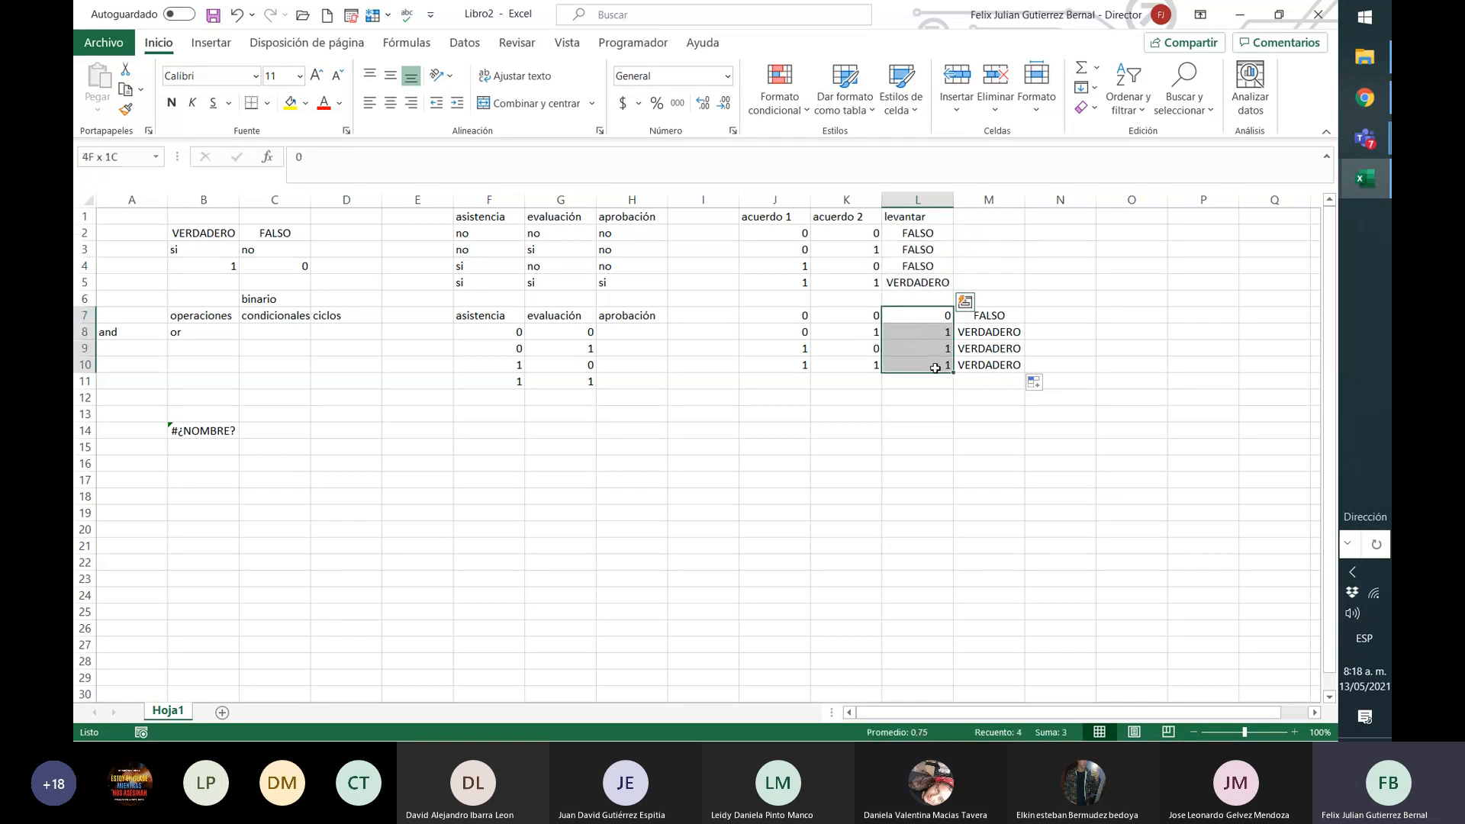
{"action": "left_click_drag", "start_coordinate": [992, 316], "coordinate": [1004, 367]}
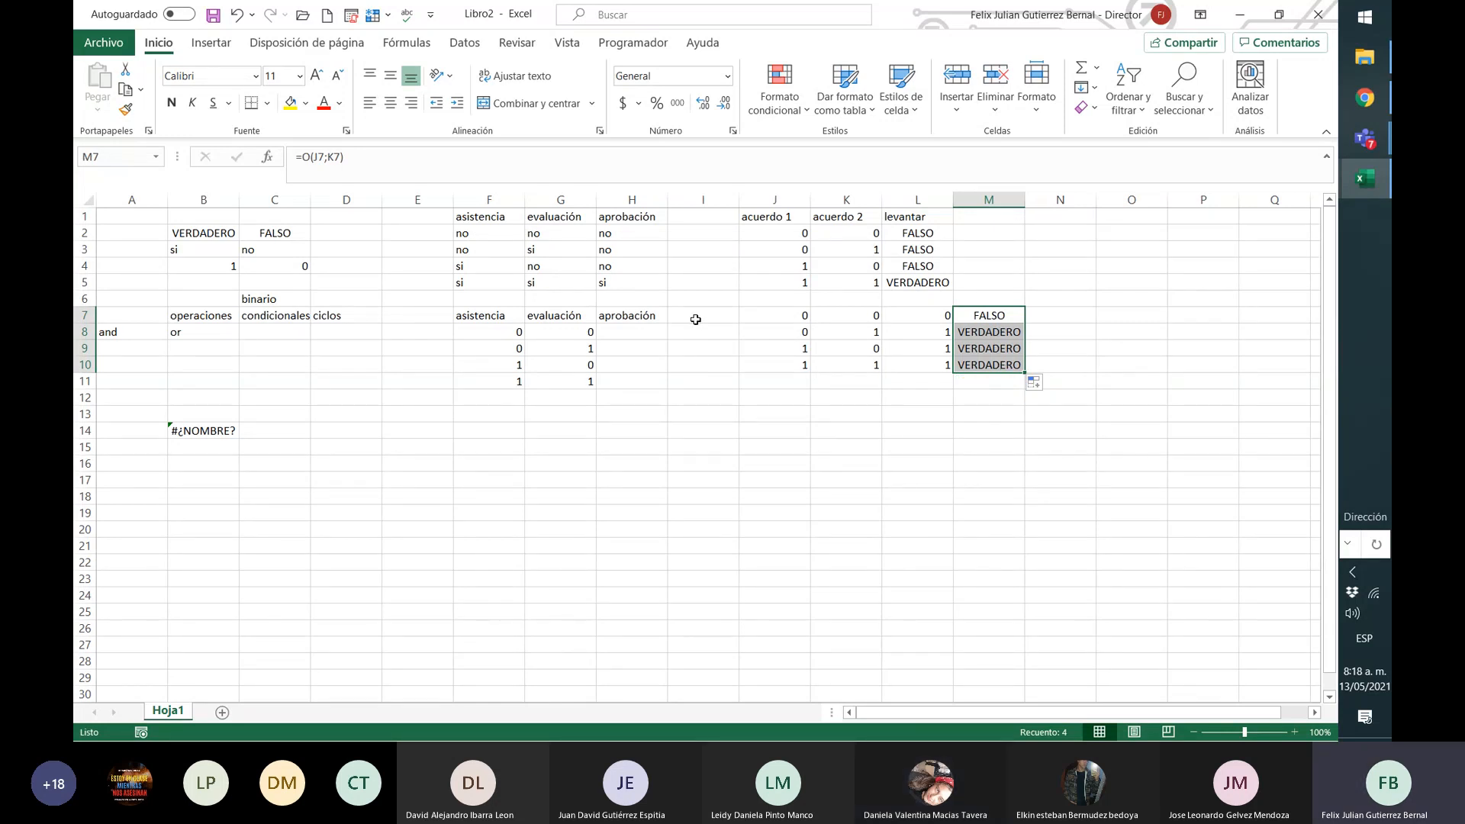
{"action": "left_click_drag", "start_coordinate": [214, 235], "coordinate": [273, 247]}
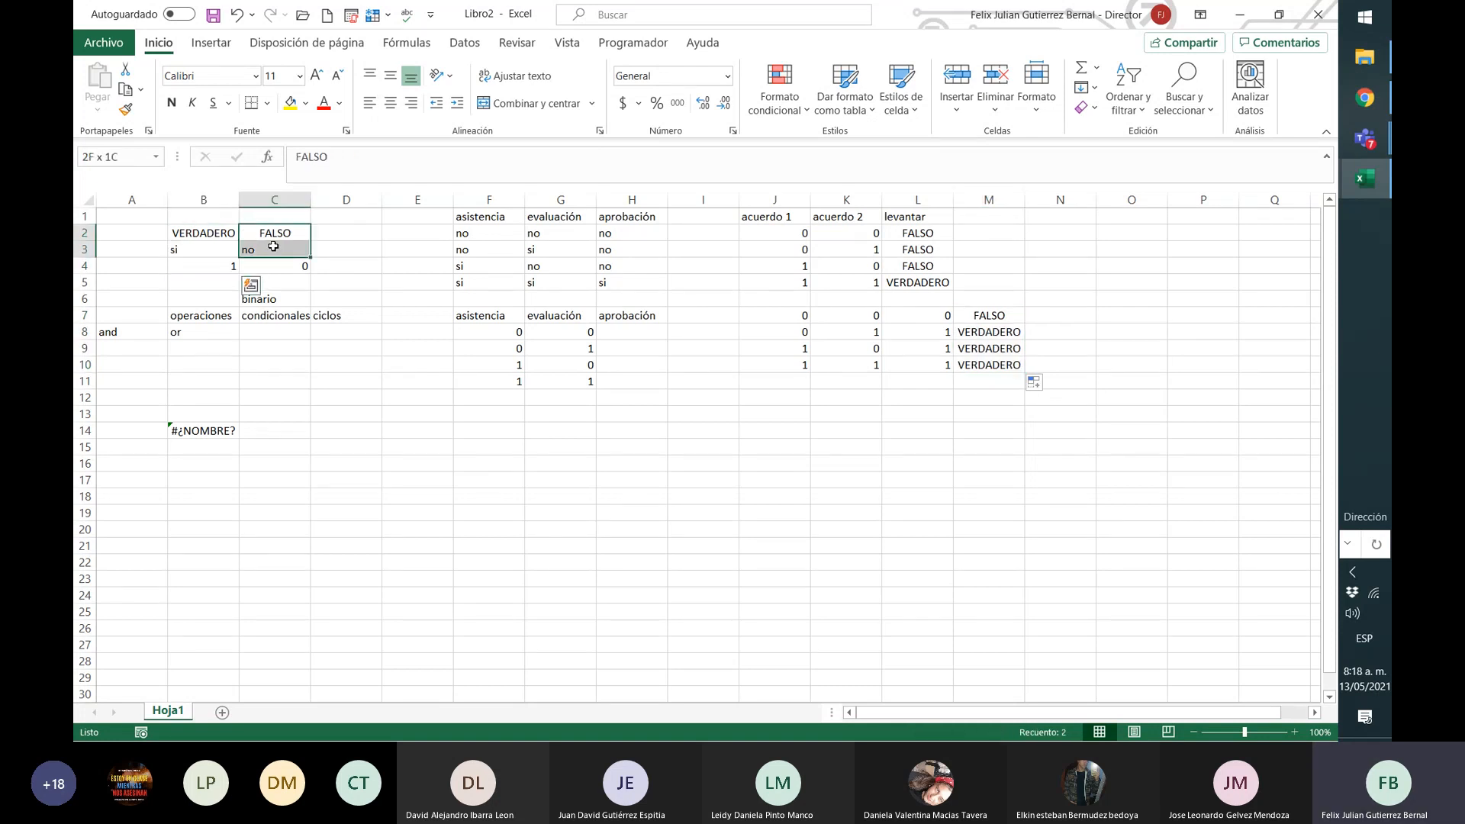
{"action": "left_click_drag", "start_coordinate": [273, 247], "coordinate": [294, 274]}
Step: Try the Número format on the formula result in M7 and set it back to General
{"action": "left_click", "coordinate": [696, 79]}
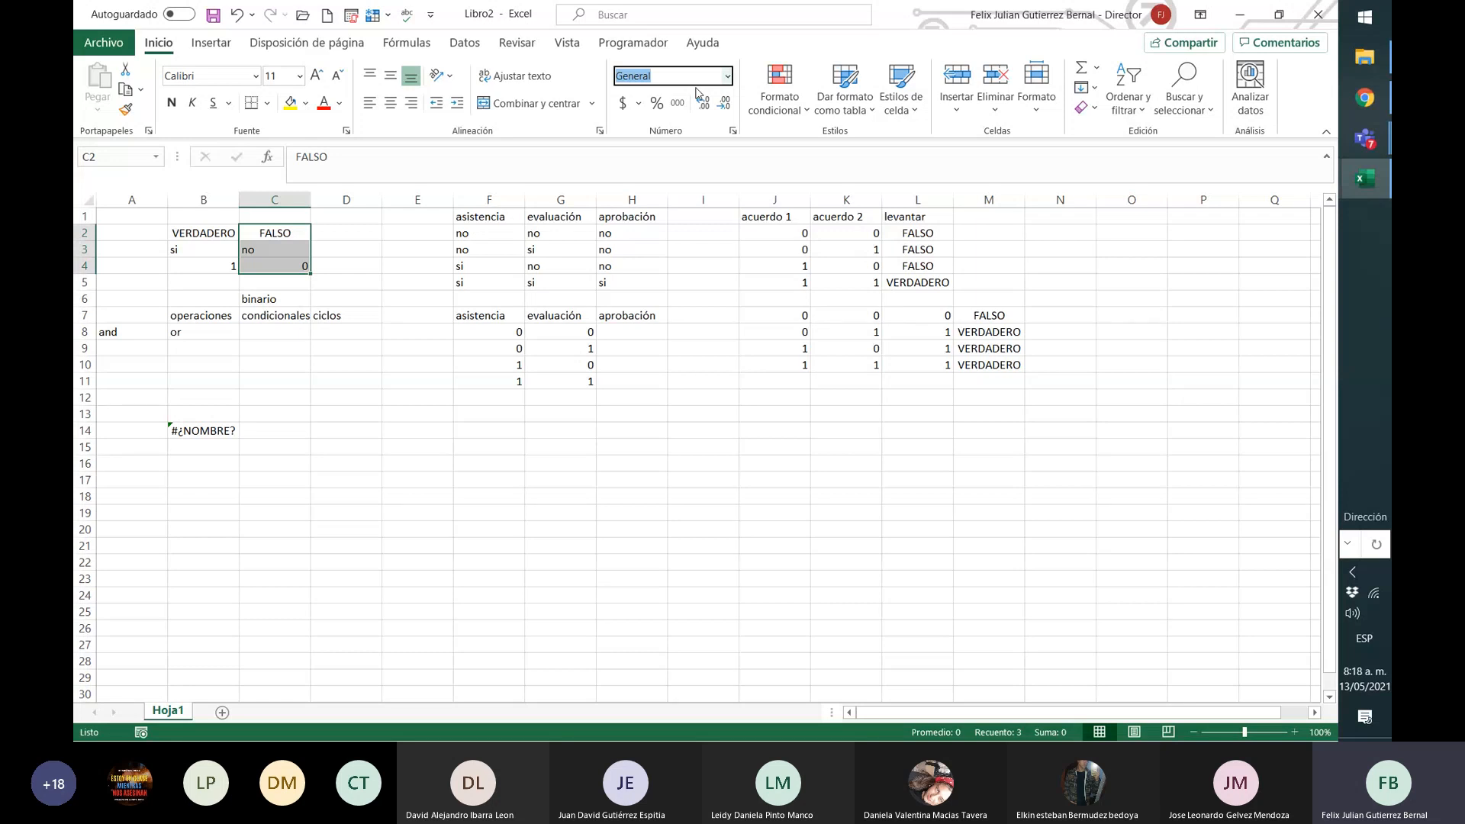
{"action": "left_click", "coordinate": [1011, 321]}
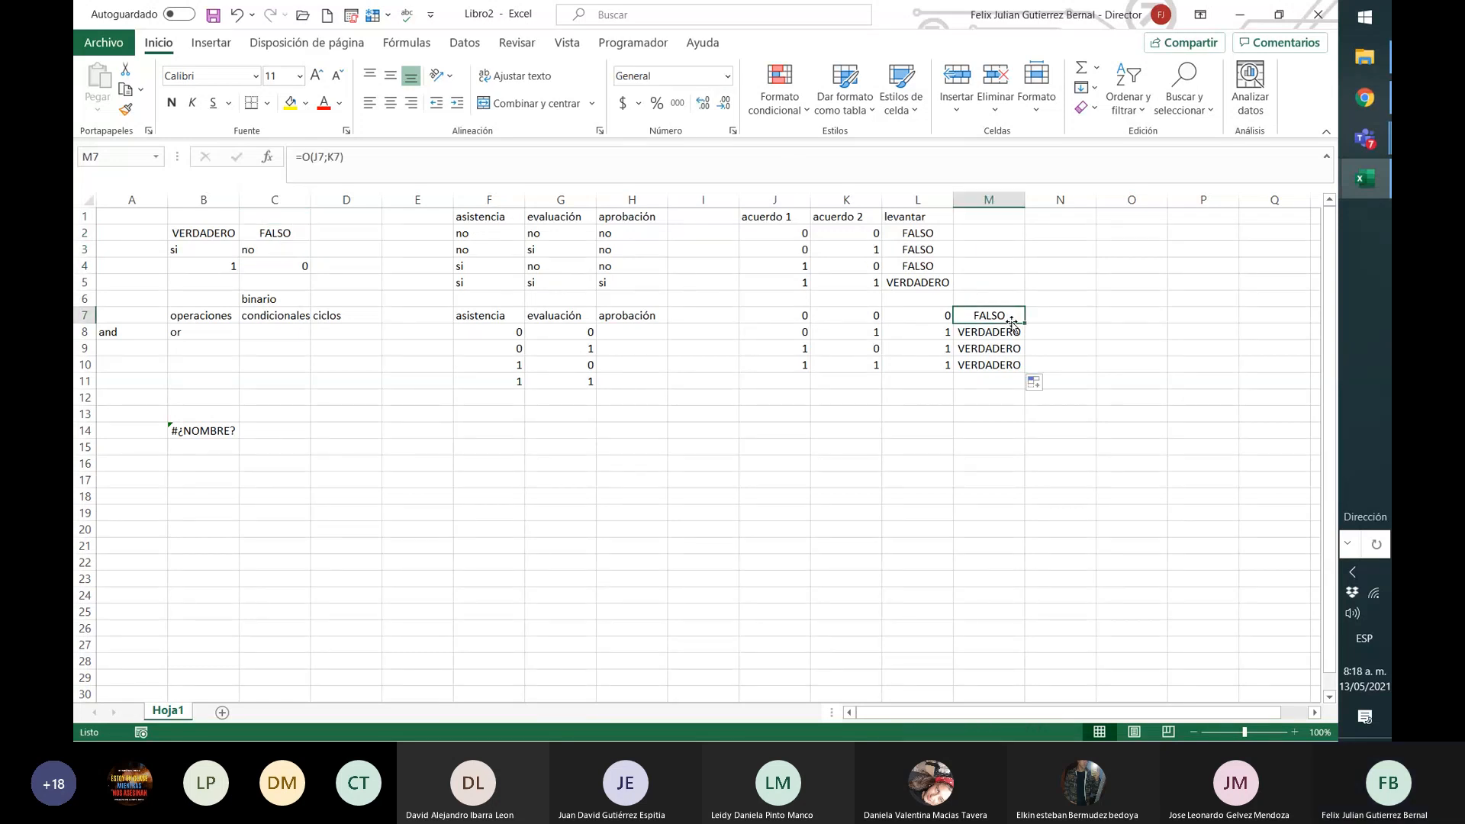
{"action": "left_click", "coordinate": [727, 76]}
{"action": "left_click", "coordinate": [687, 155]}
{"action": "left_click", "coordinate": [1083, 363]}
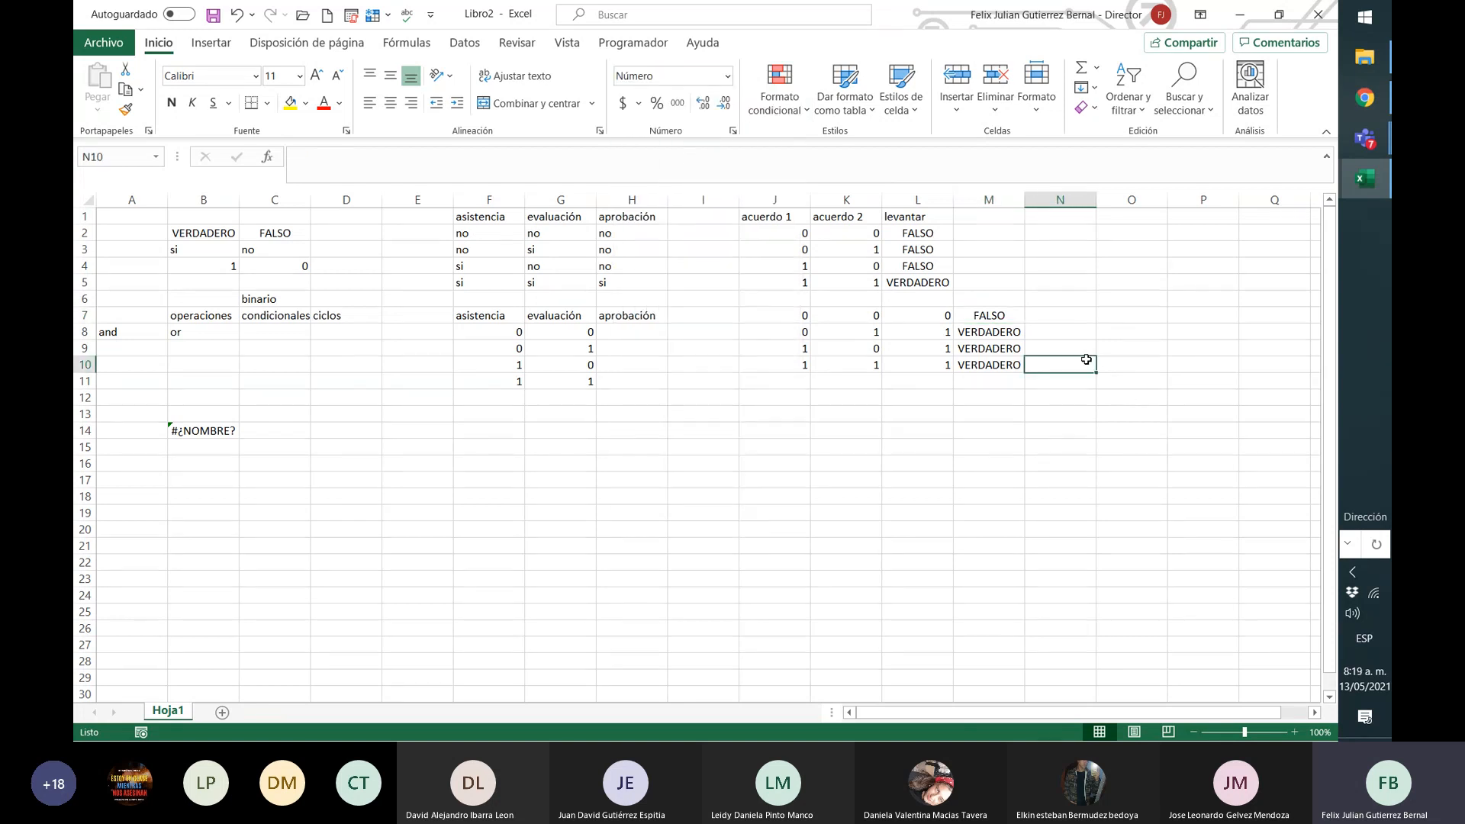
{"action": "left_click", "coordinate": [1009, 319]}
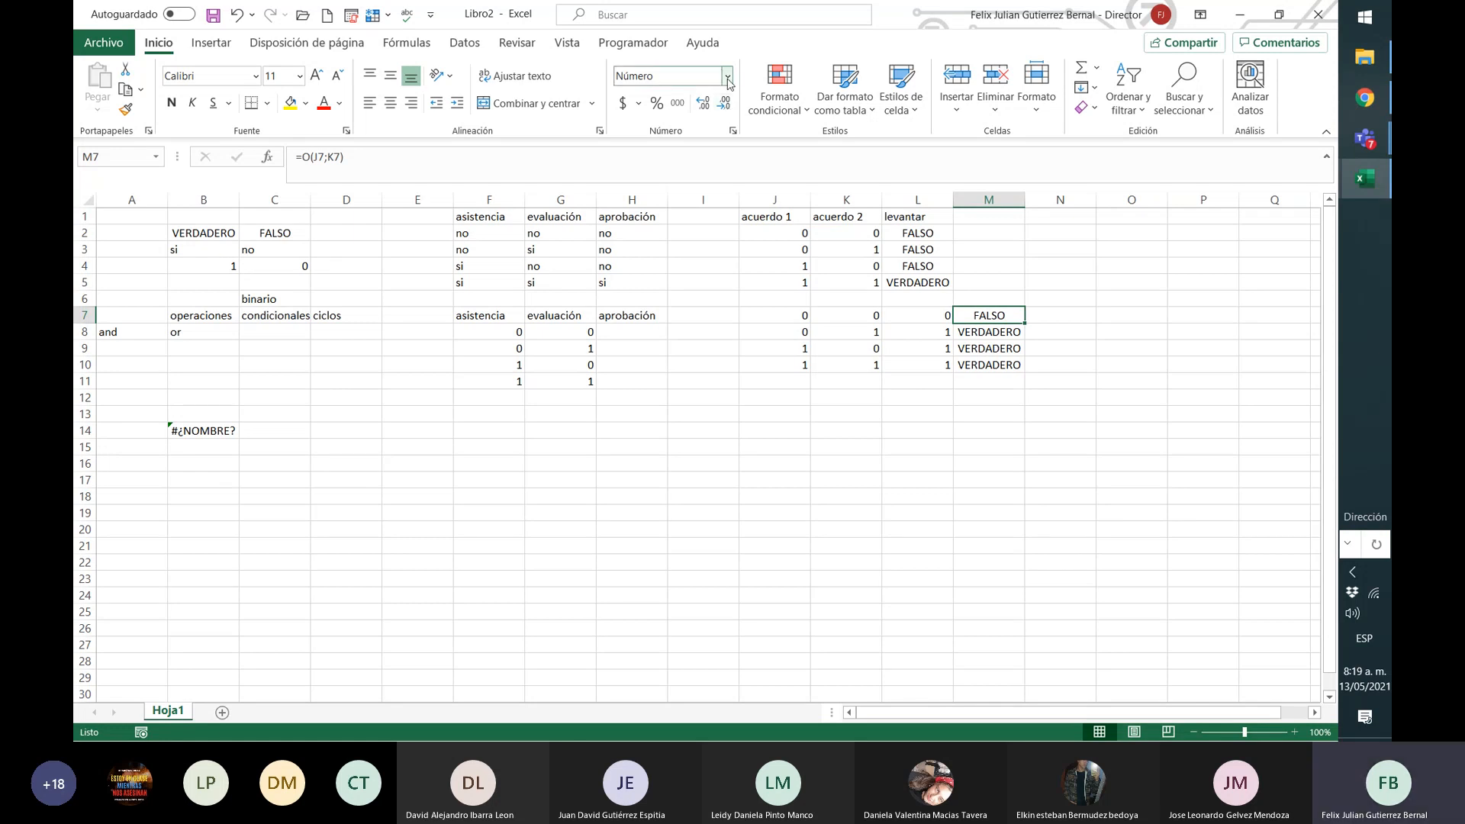
{"action": "left_click", "coordinate": [728, 73]}
{"action": "left_click", "coordinate": [728, 110]}
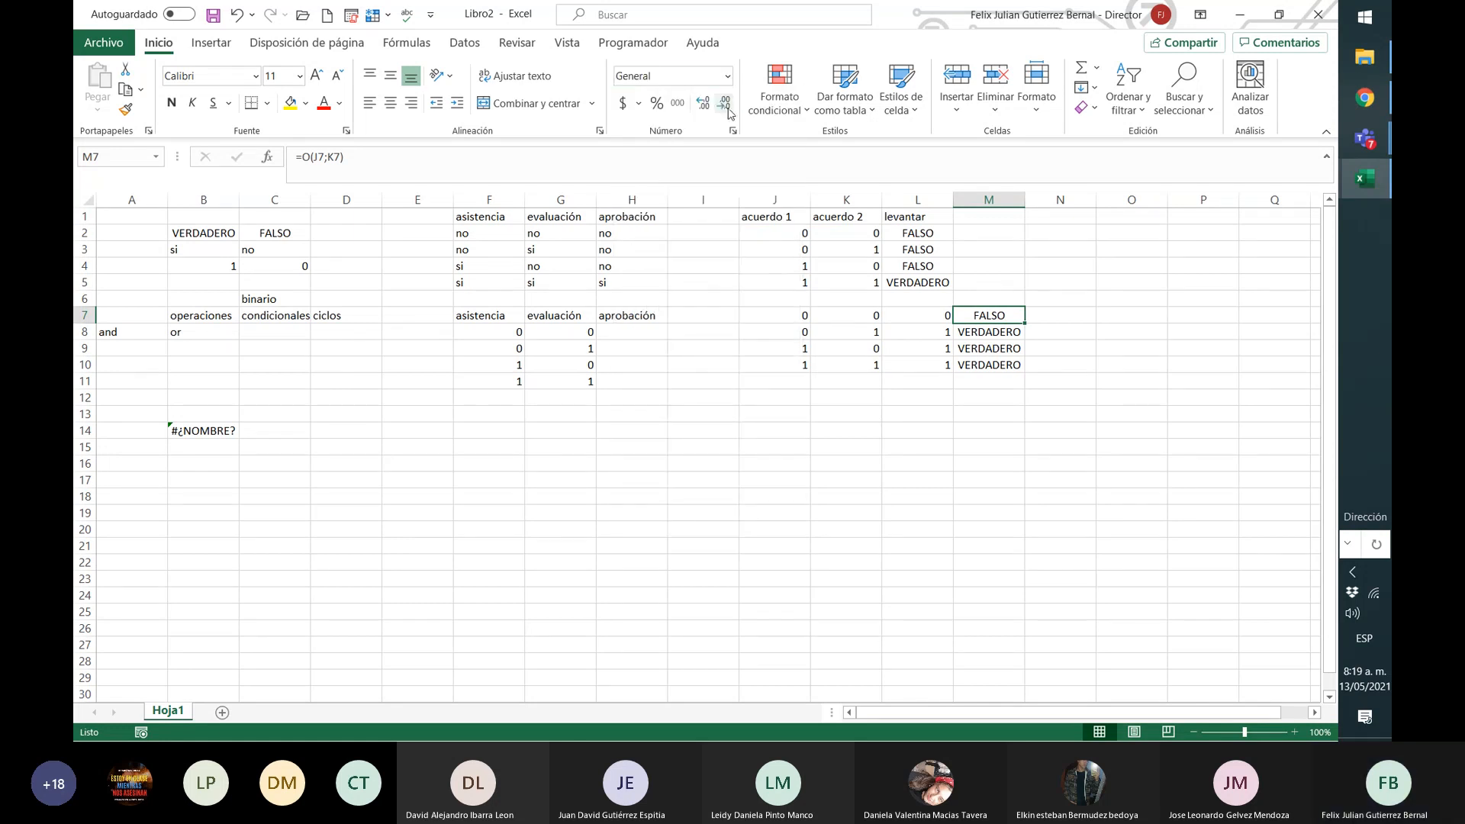
Step: Examine both acuerdo truth tables row by row, comparing the and results with the or results
{"action": "left_click_drag", "start_coordinate": [996, 315], "coordinate": [996, 365]}
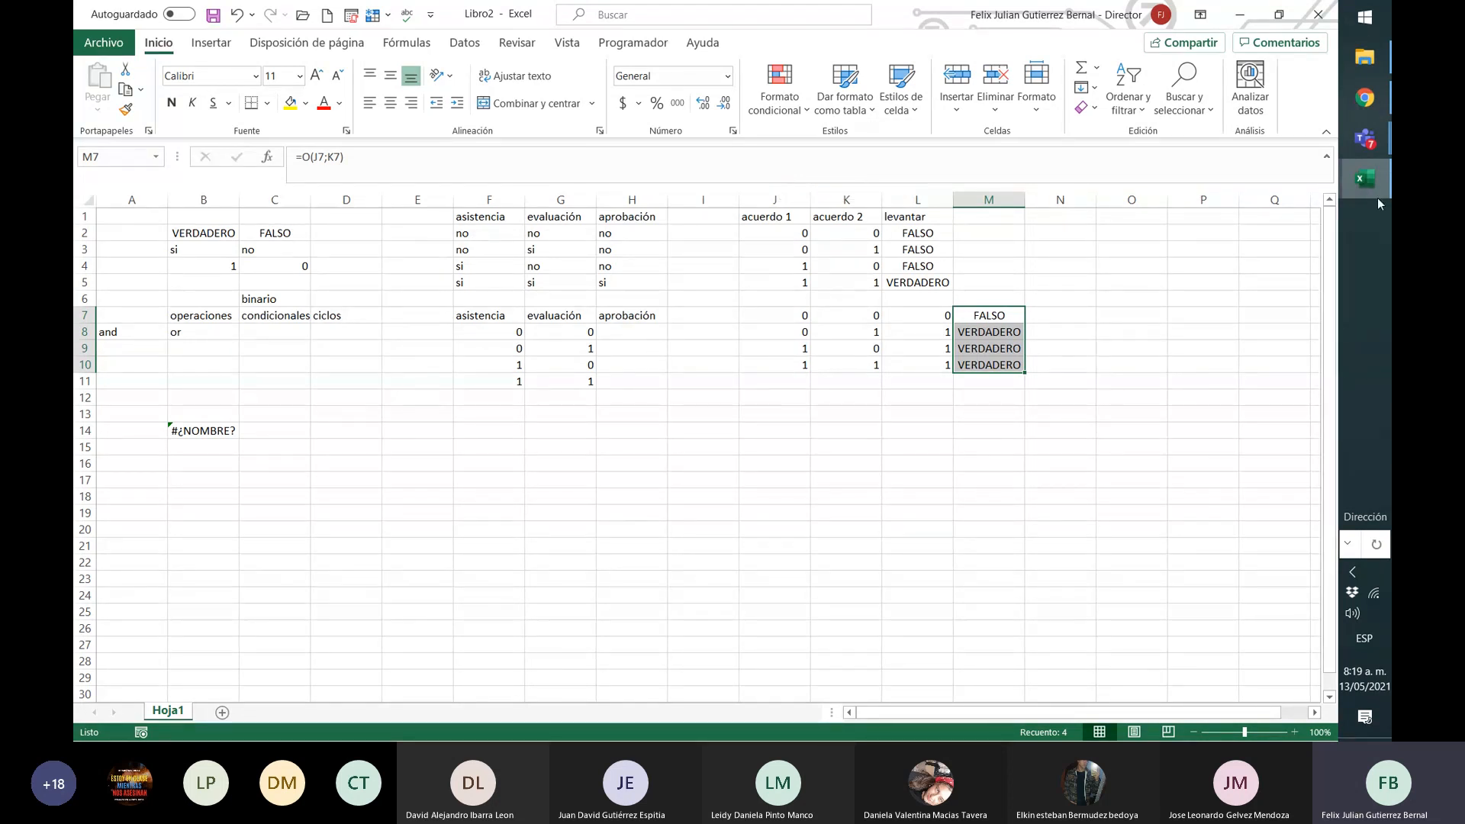
{"action": "left_click_drag", "start_coordinate": [777, 285], "coordinate": [915, 287]}
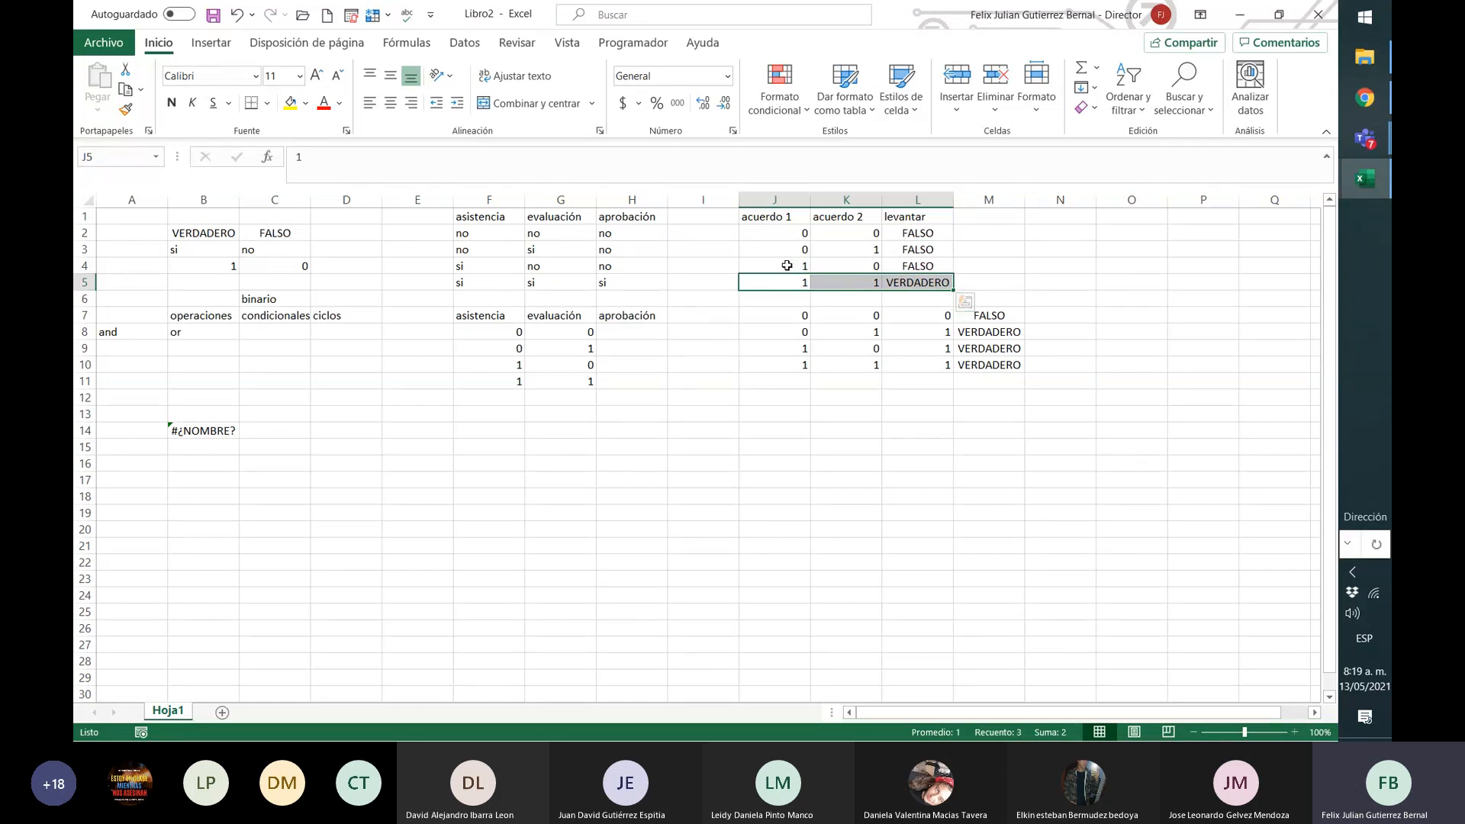
{"action": "left_click", "coordinate": [786, 266]}
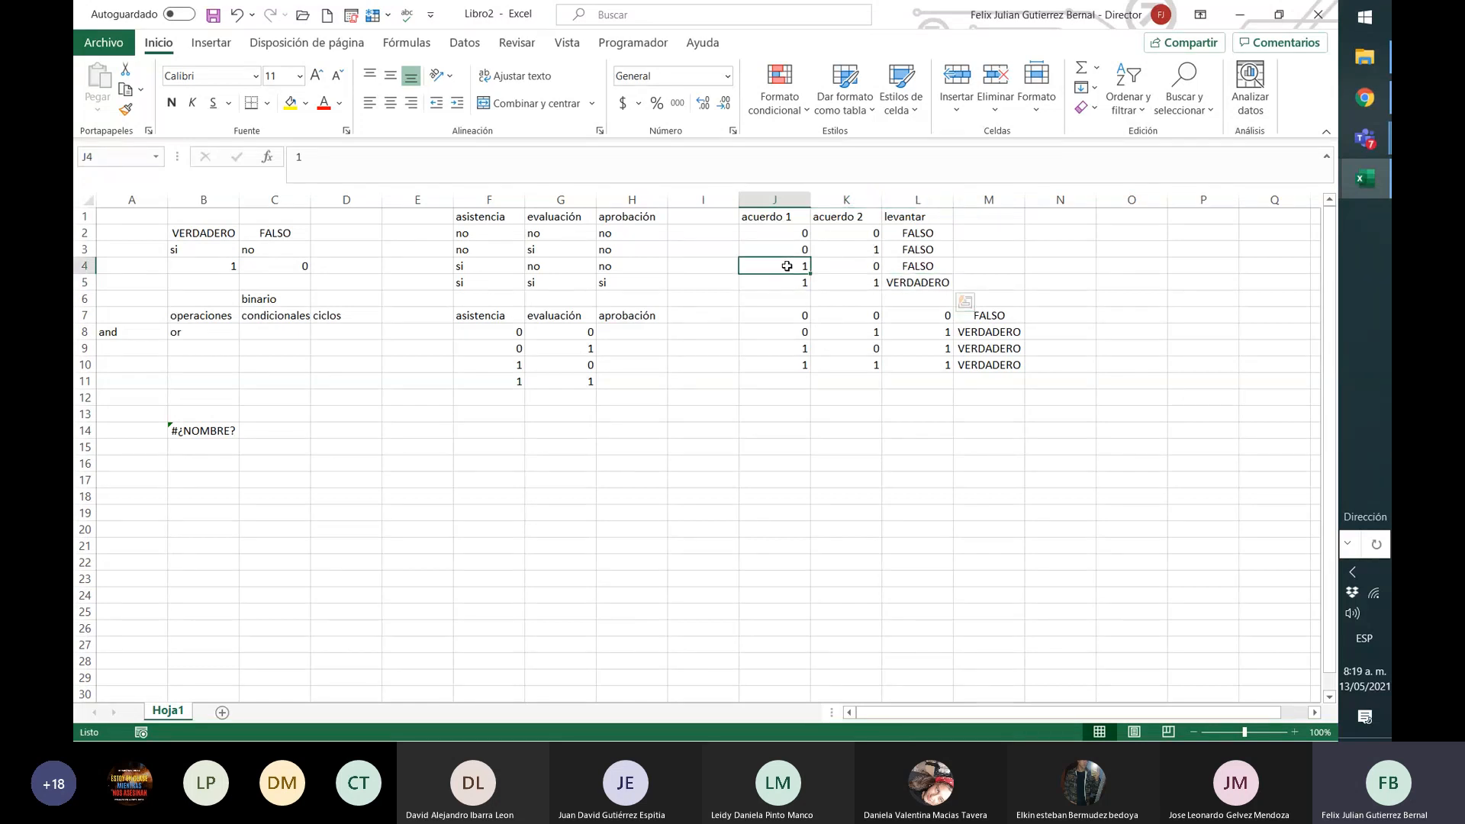
{"action": "left_click", "coordinate": [771, 217]}
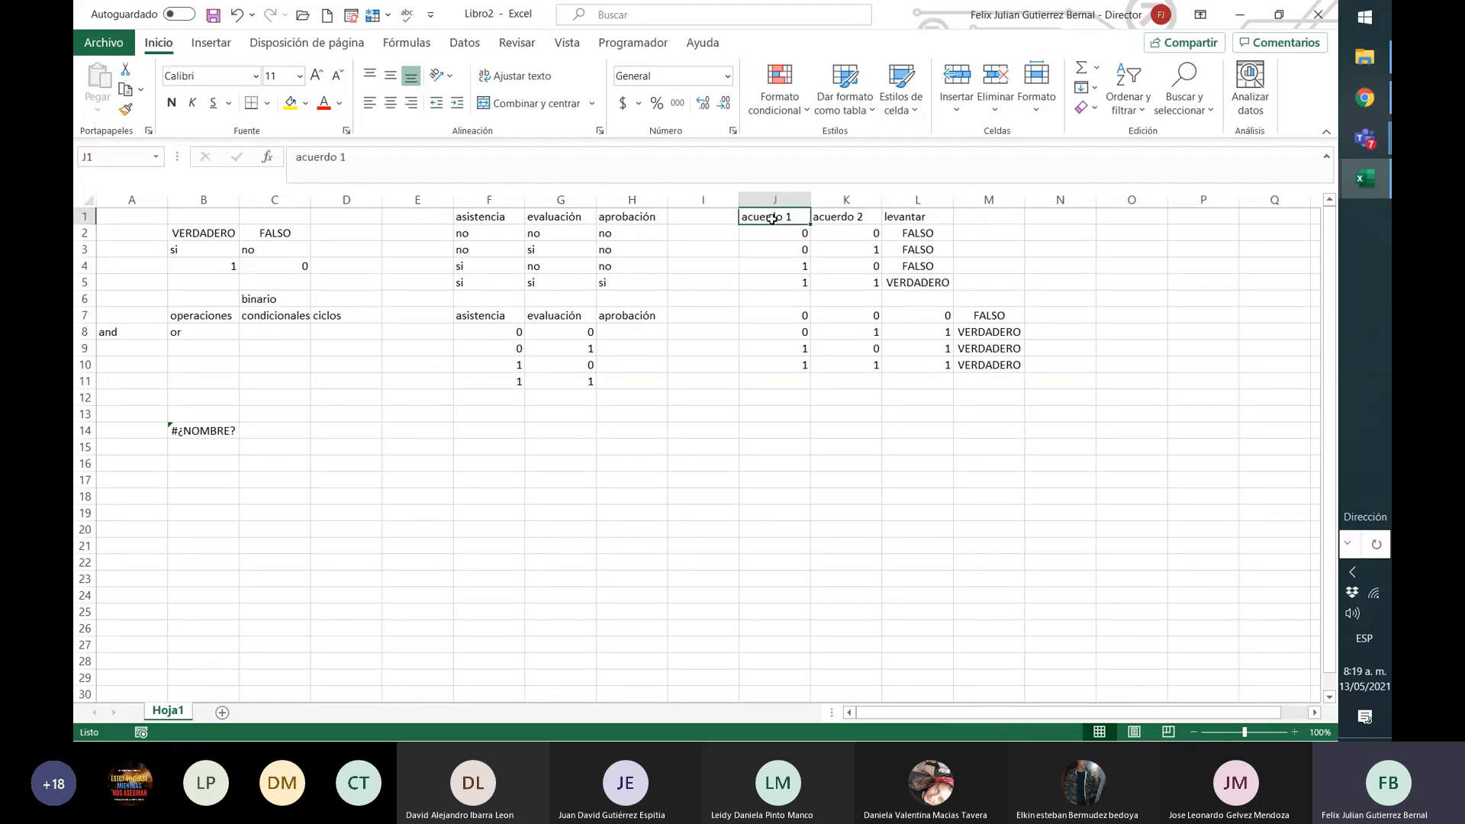
{"action": "left_click", "coordinate": [772, 266]}
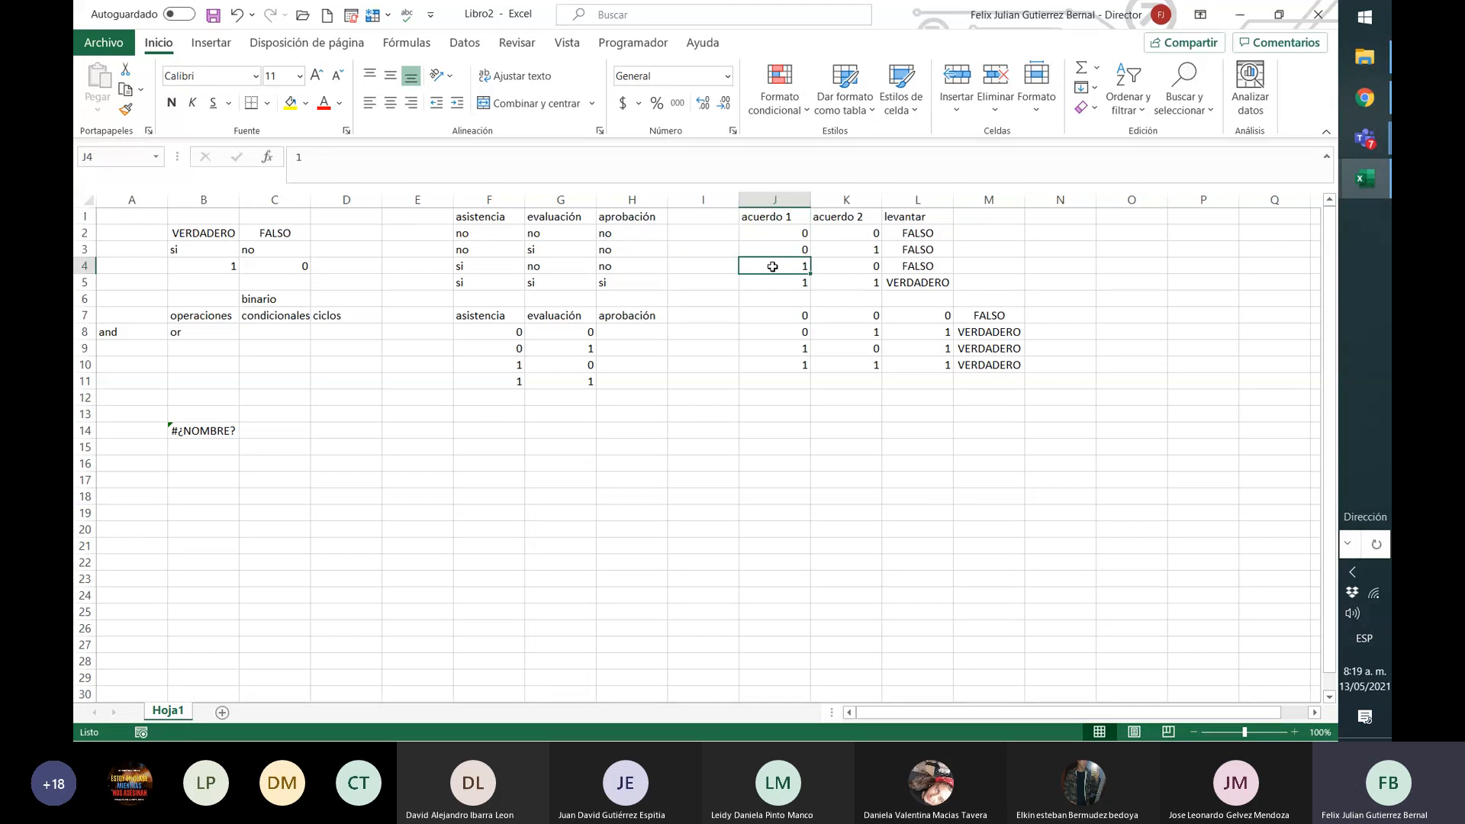
{"action": "left_click", "coordinate": [835, 267]}
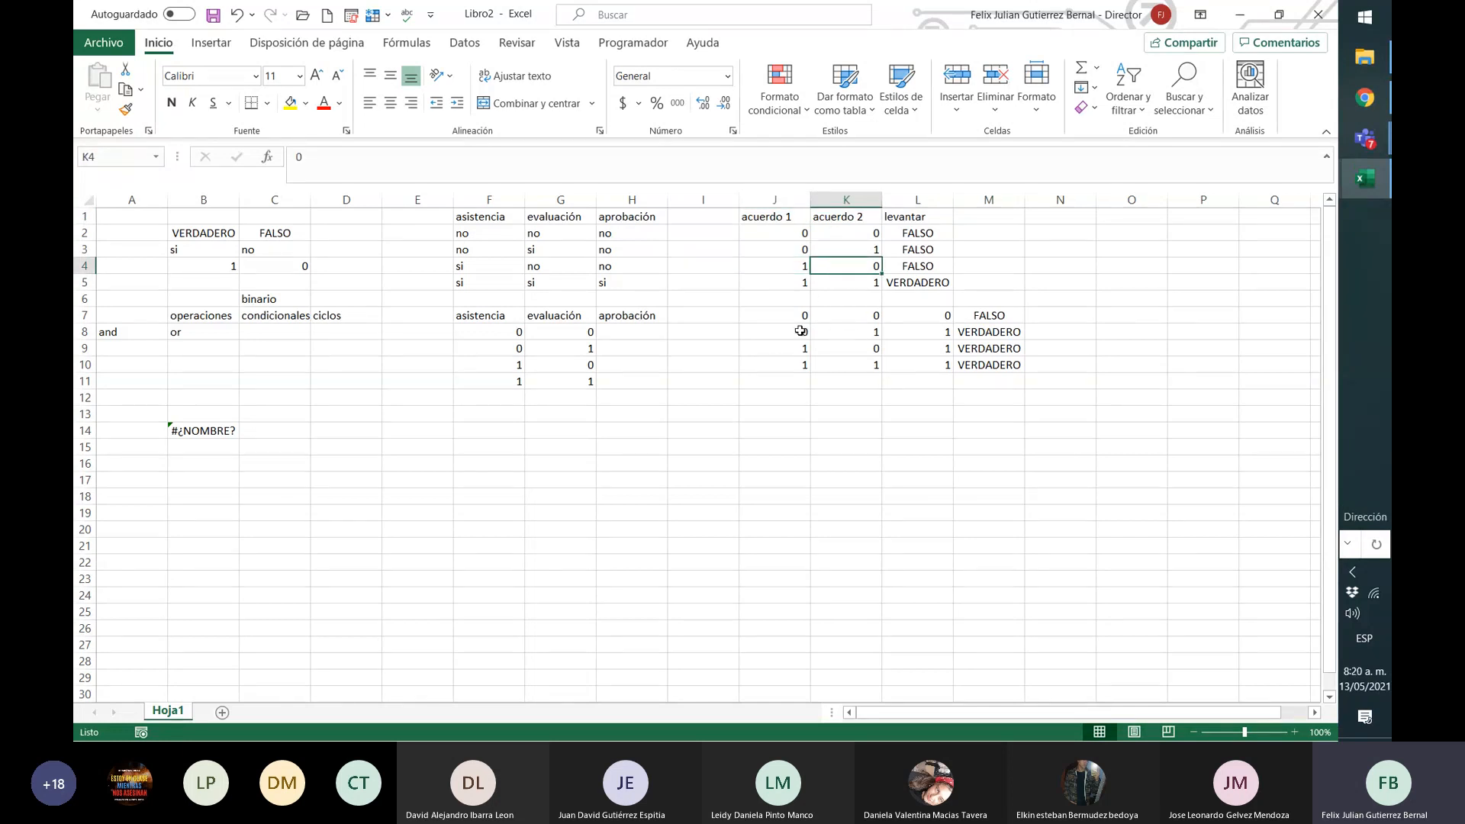
{"action": "left_click_drag", "start_coordinate": [794, 352], "coordinate": [1016, 352]}
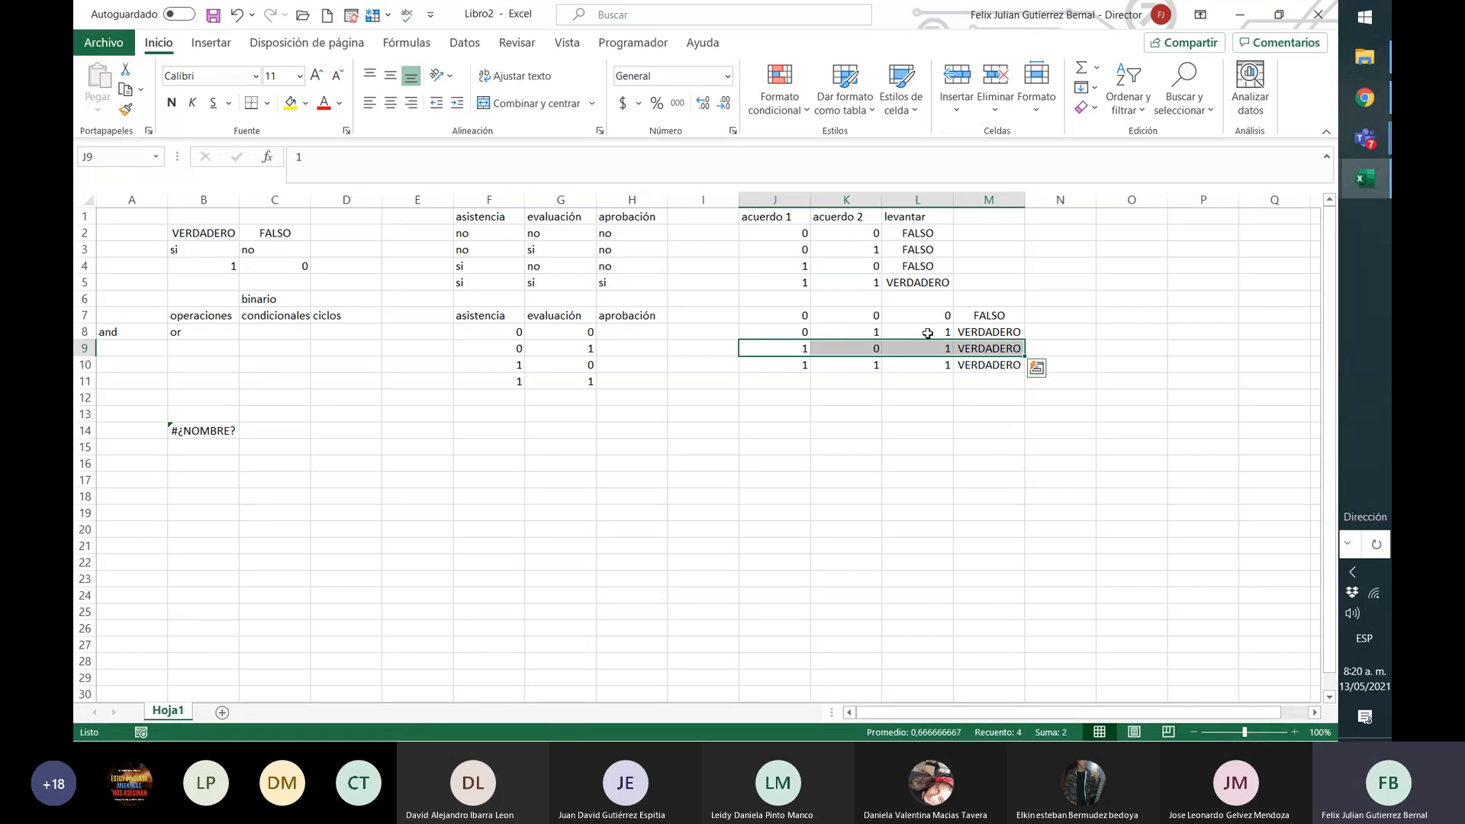
{"action": "left_click", "coordinate": [784, 330]}
{"action": "left_click_drag", "start_coordinate": [784, 330], "coordinate": [995, 338]}
{"action": "left_click_drag", "start_coordinate": [791, 312], "coordinate": [992, 314]}
{"action": "left_click_drag", "start_coordinate": [785, 238], "coordinate": [949, 232]}
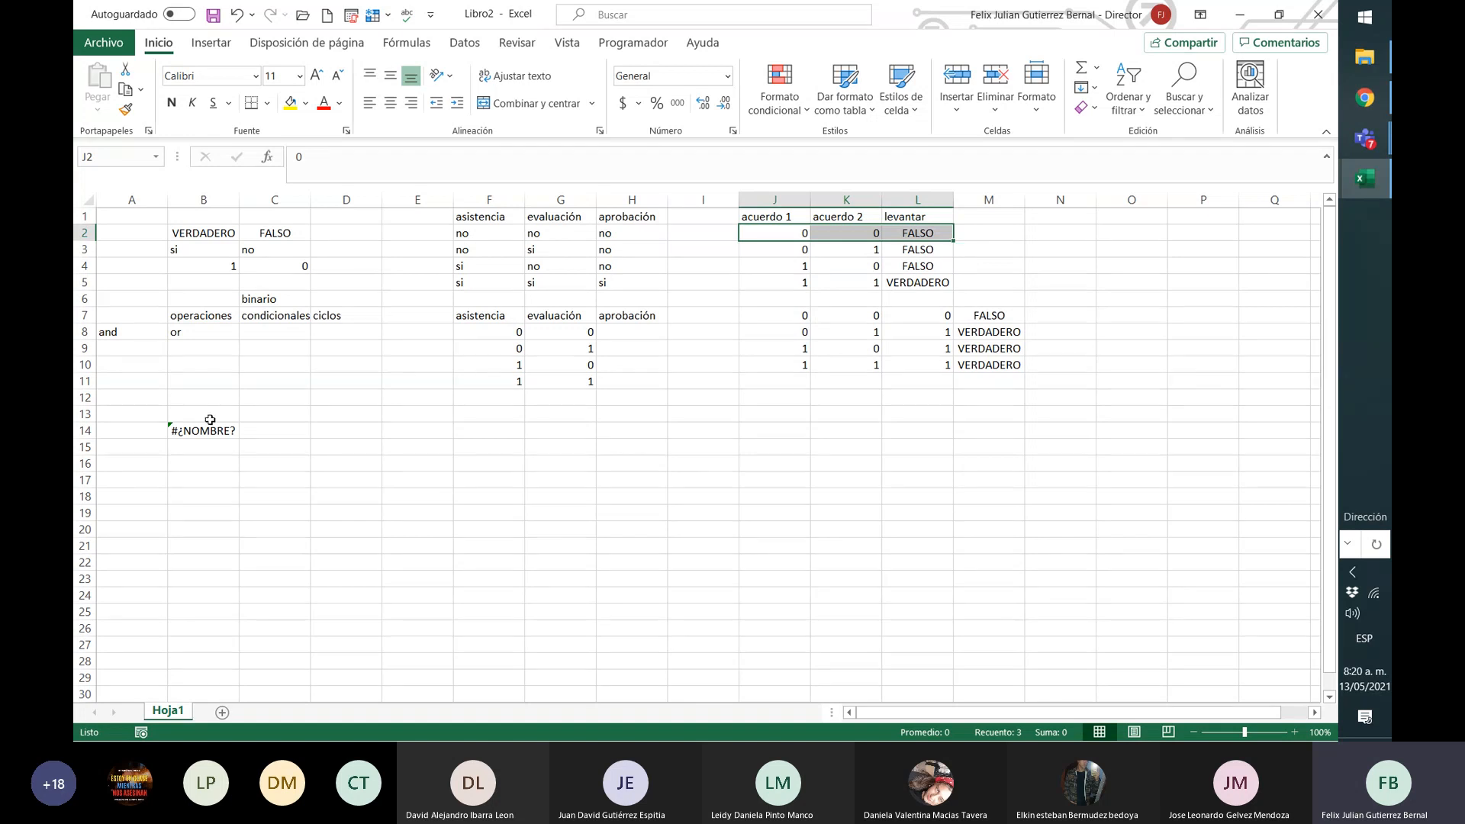
Step: Clear the invalid formula from B14
{"action": "left_click", "coordinate": [186, 430]}
{"action": "key", "text": "Delete"}
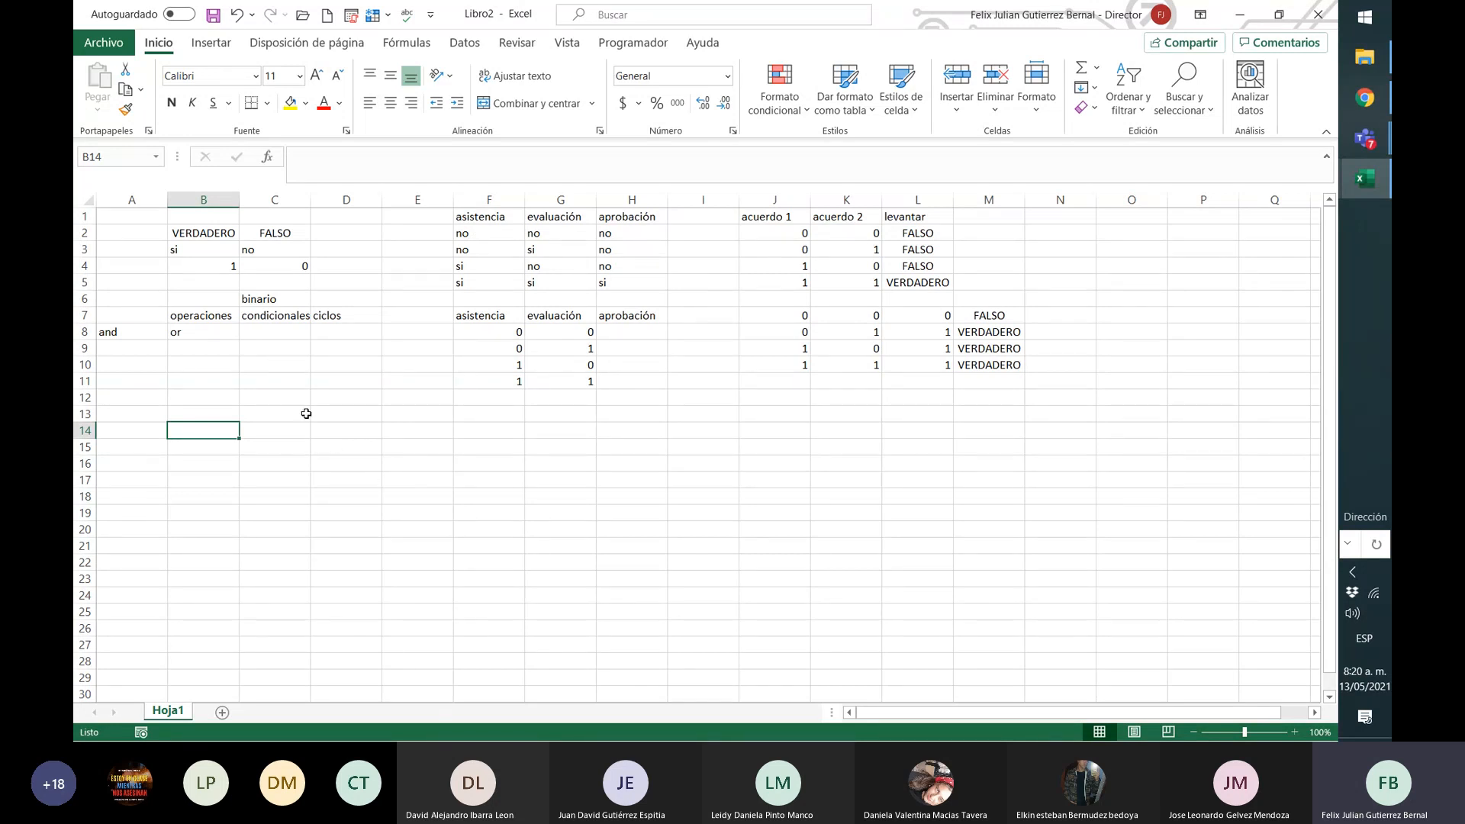
{"action": "left_click", "coordinate": [213, 415]}
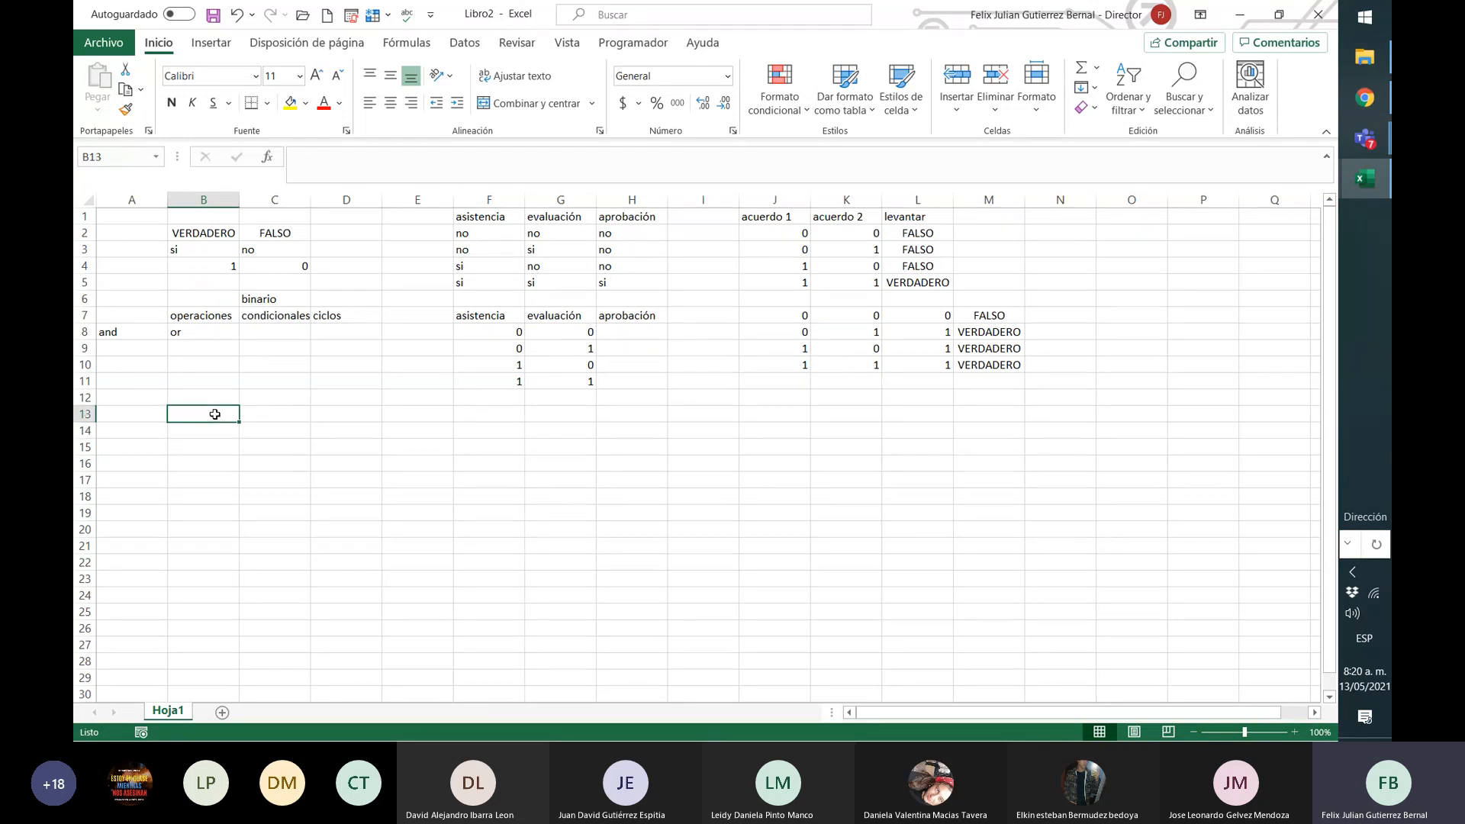
Step: Enter the headings covid 19 in A13, trabajo in B13 and paro in C13 for a new table
{"action": "left_click", "coordinate": [138, 410]}
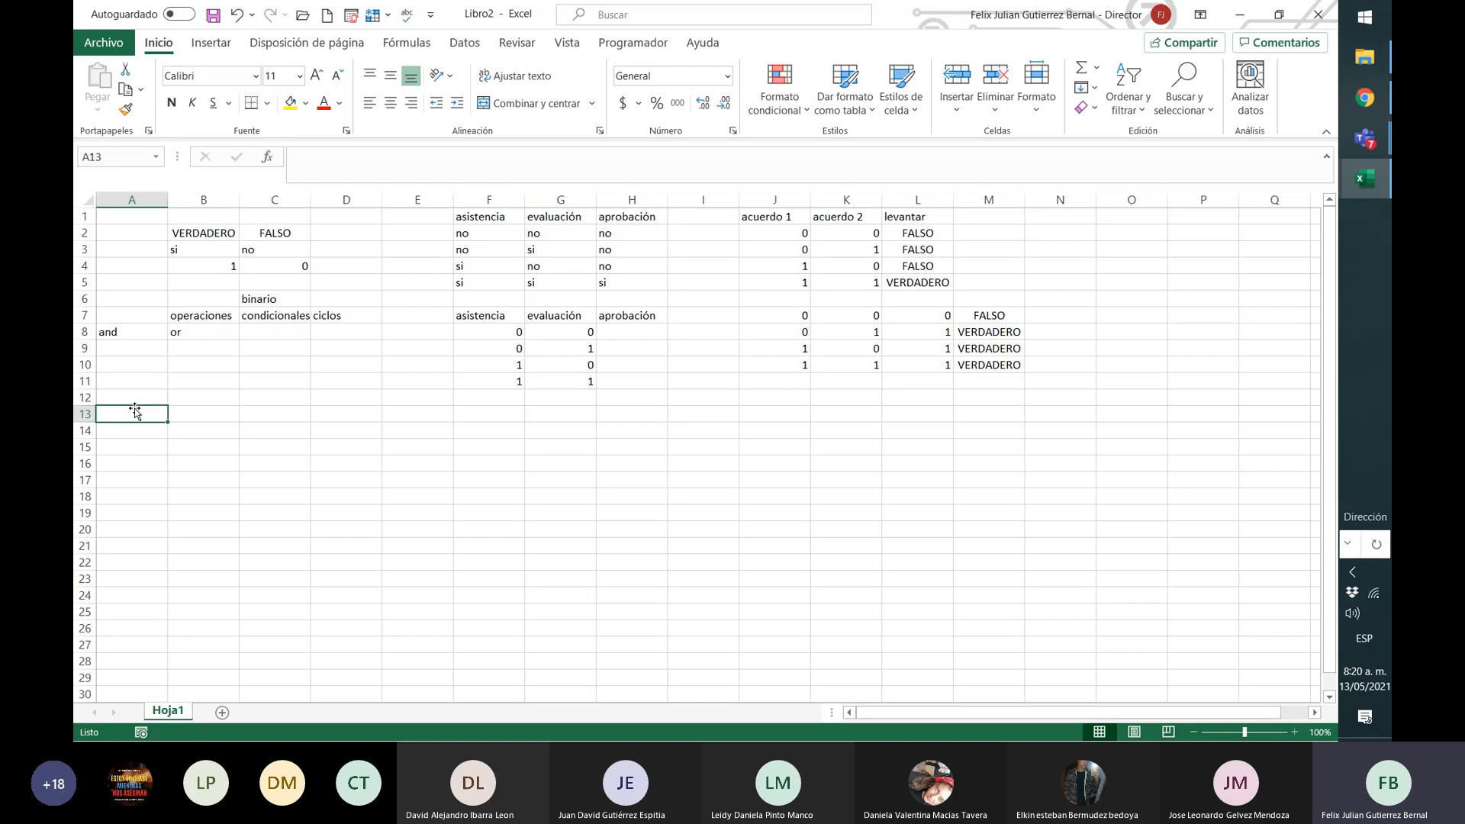
{"action": "type", "text": "cov"}
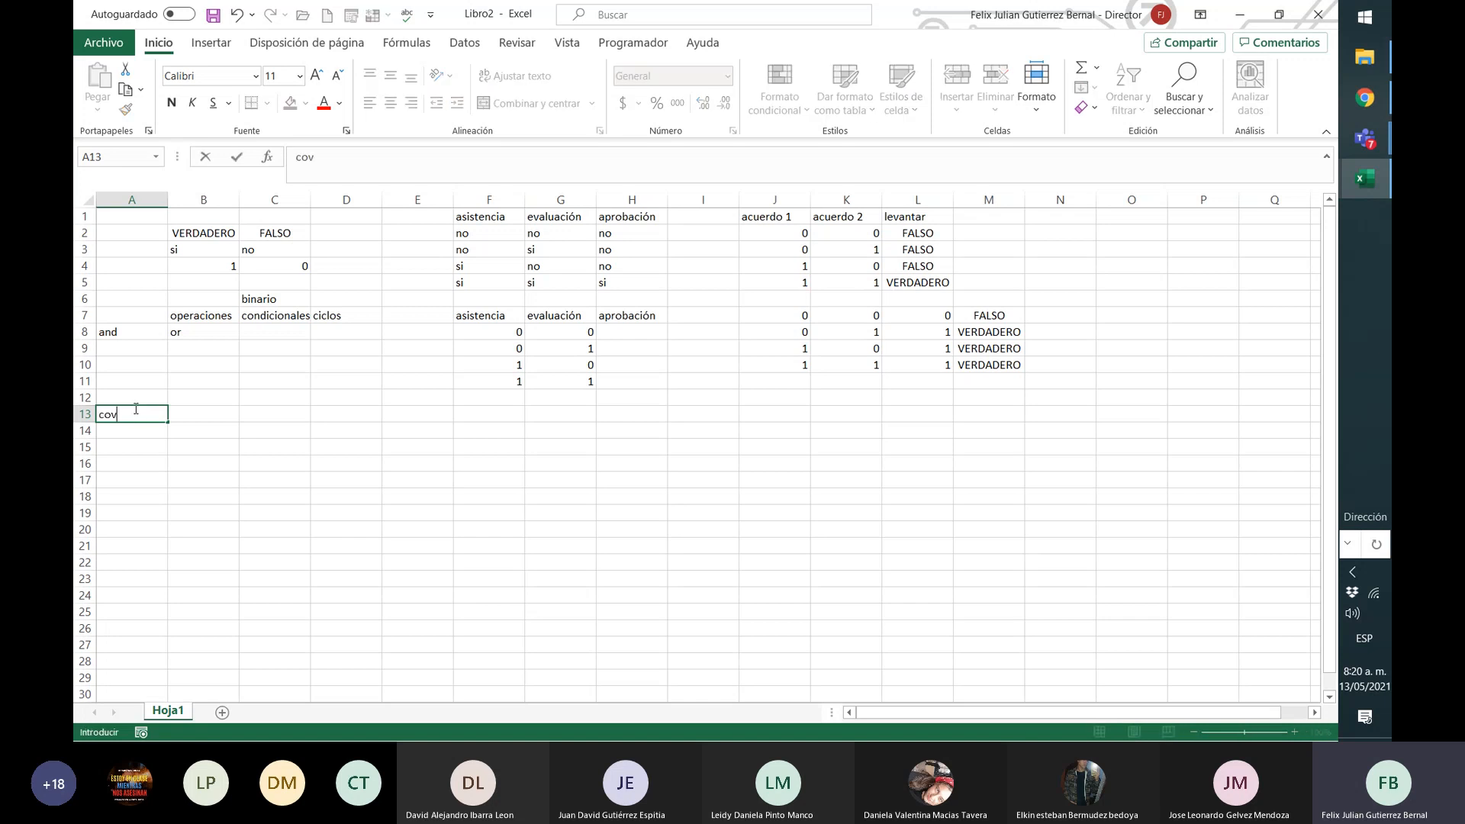
{"action": "type", "text": "id 19"}
{"action": "key", "text": "Return"}
{"action": "left_click", "coordinate": [135, 412]}
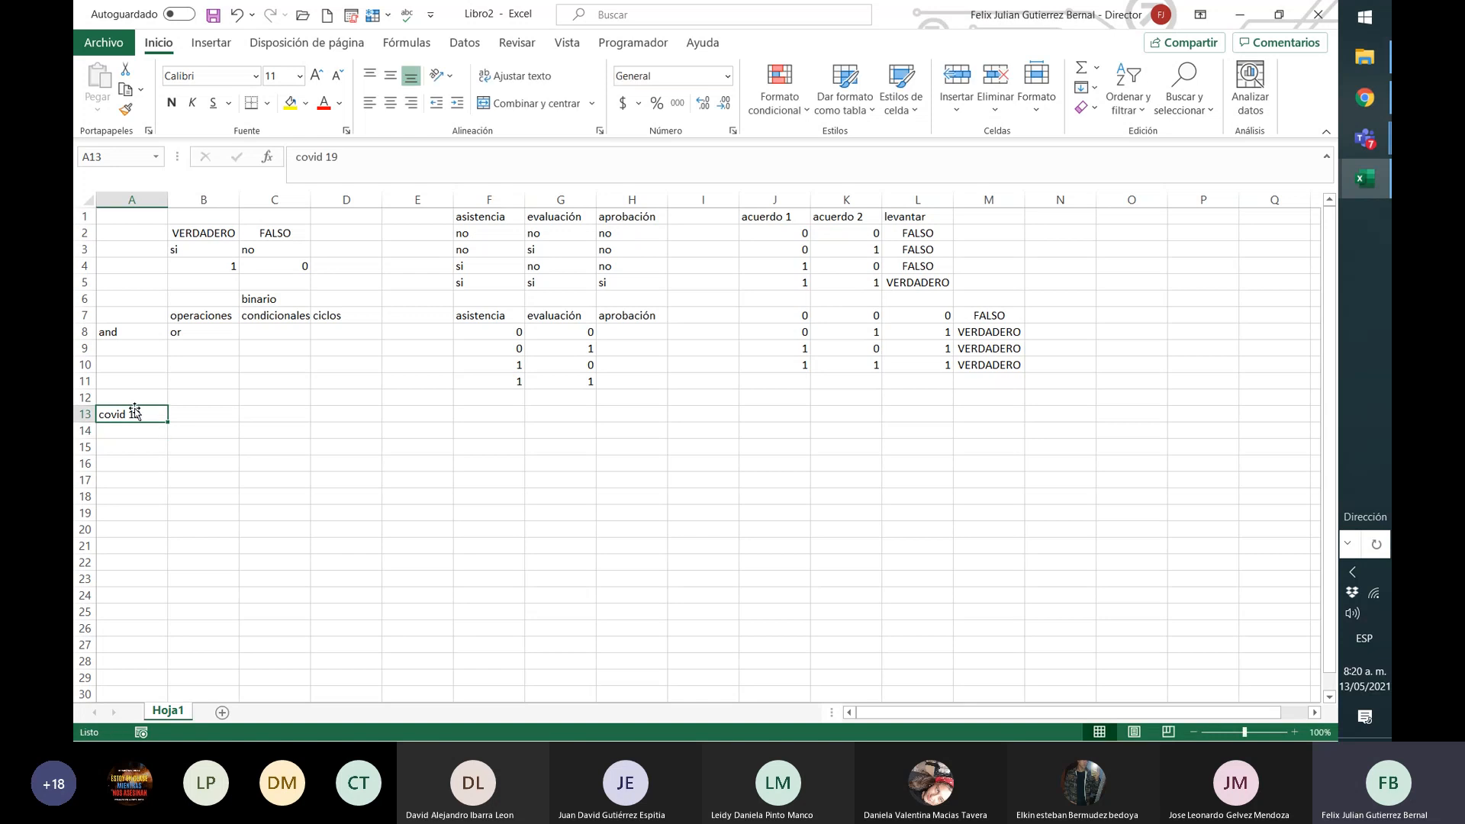
{"action": "key", "text": "Tab"}
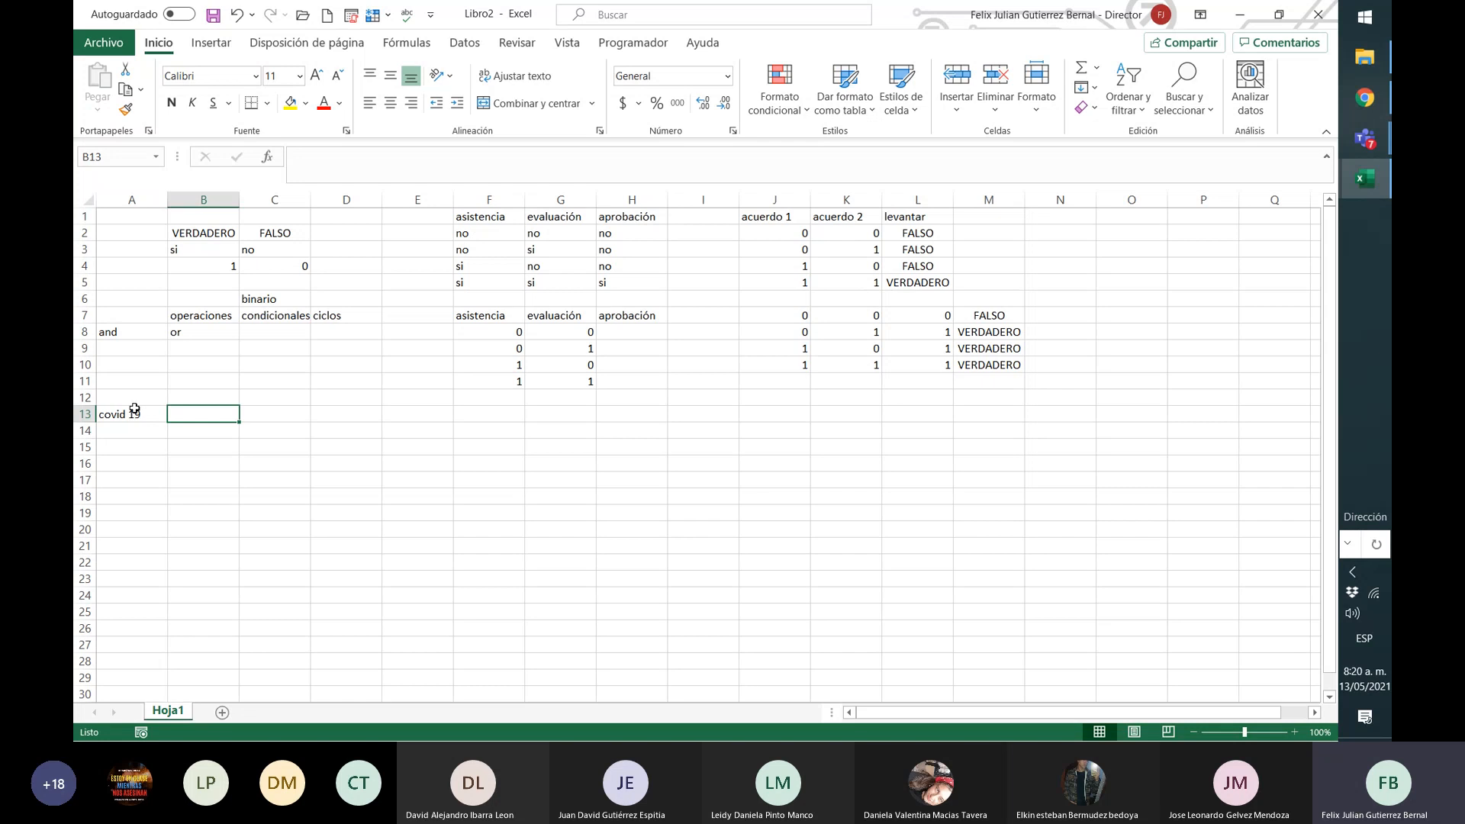
{"action": "type", "text": "trabajo"}
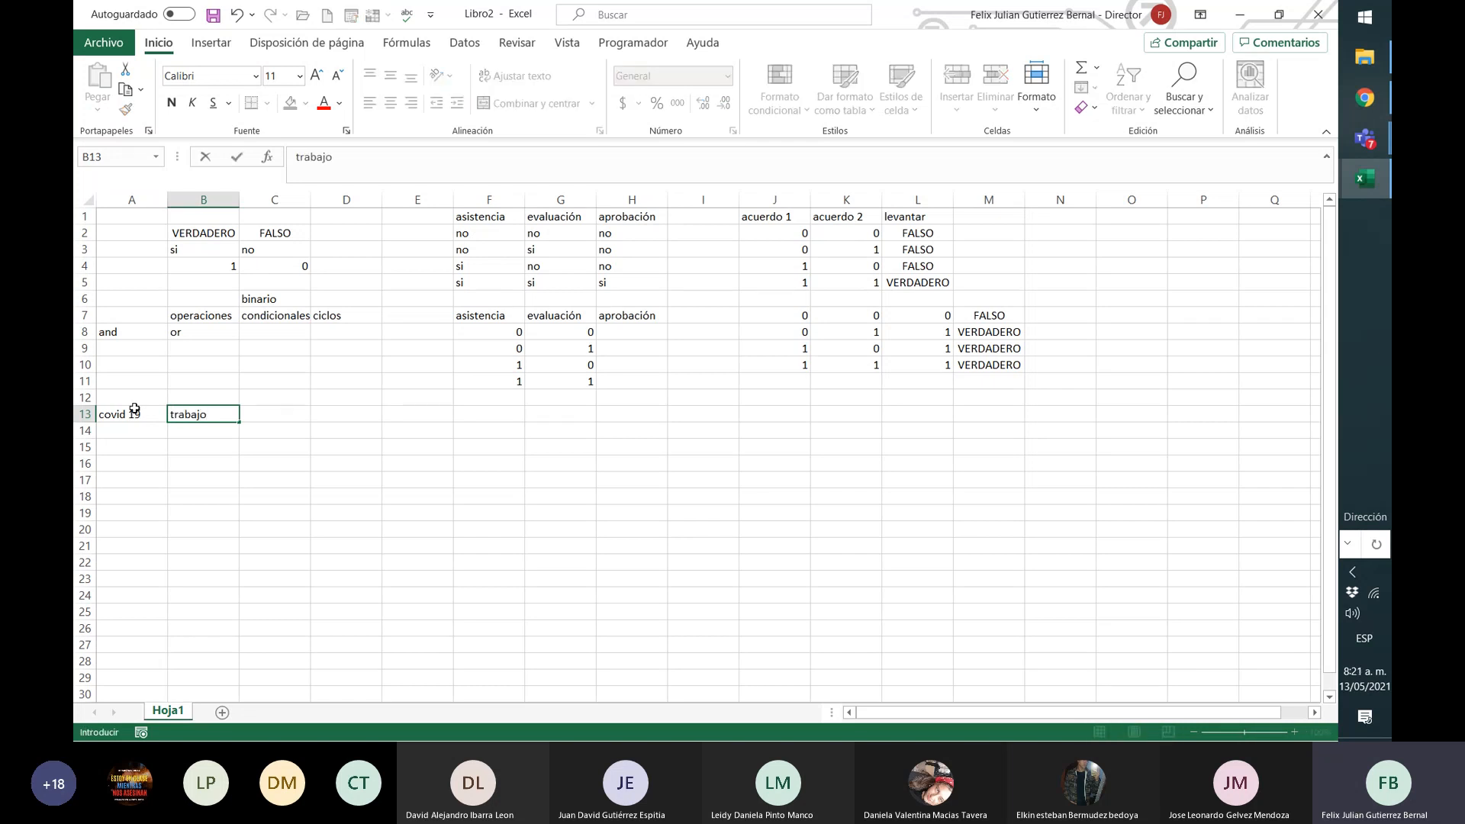
{"action": "key", "text": "ctrl+Return"}
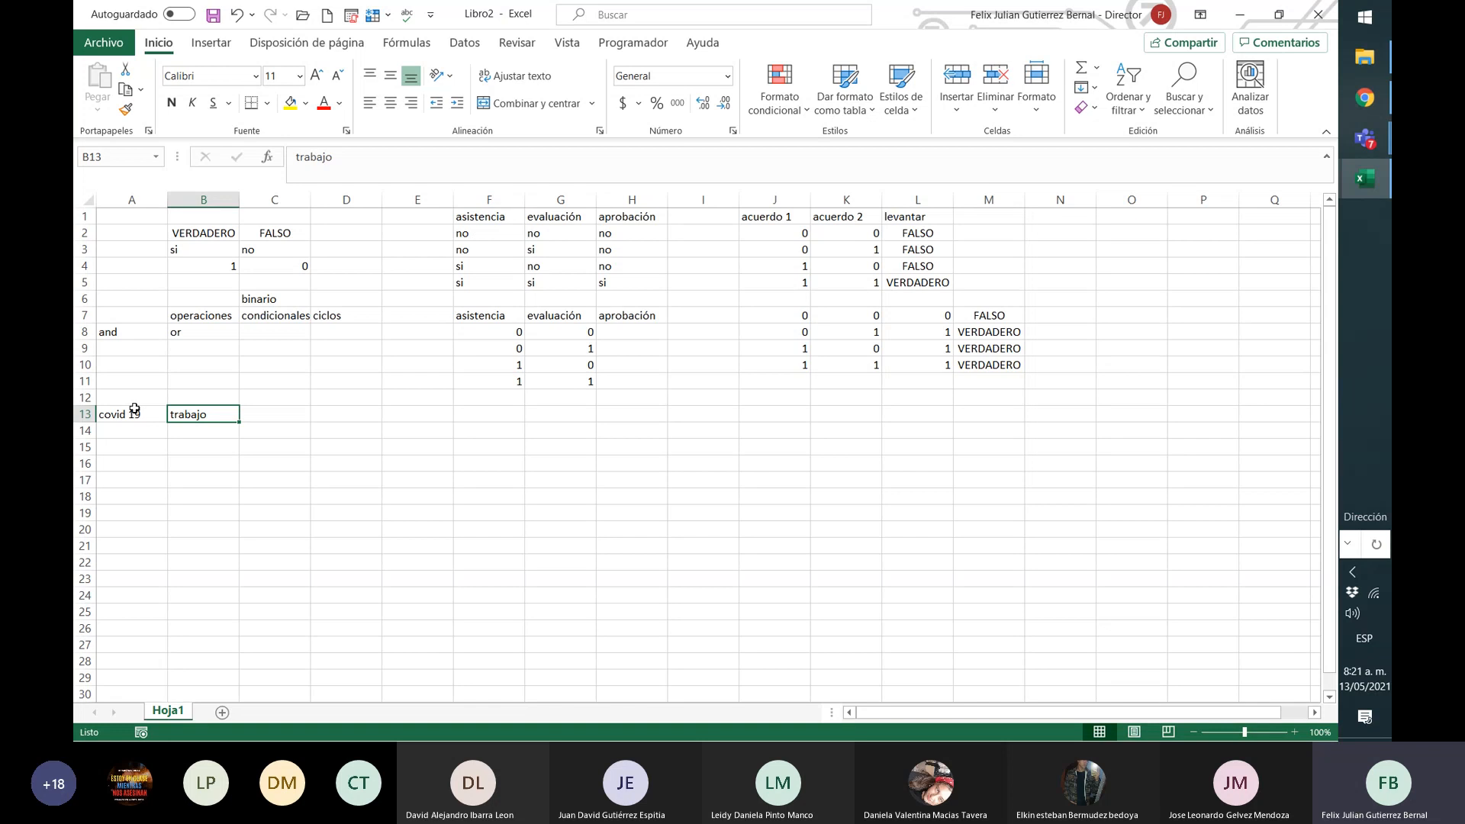
{"action": "key", "text": "Right"}
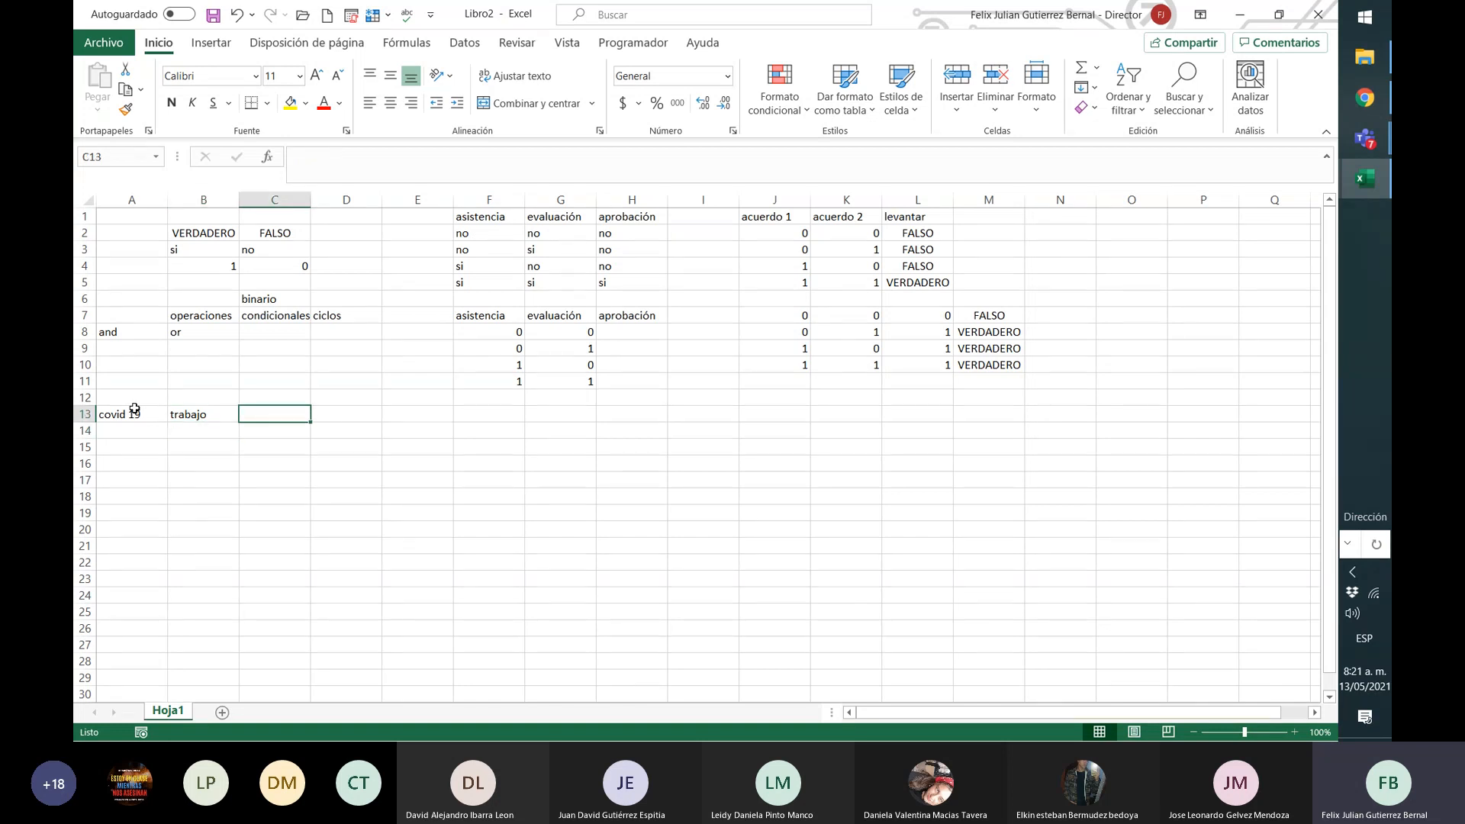
{"action": "type", "text": "paro"}
{"action": "key", "text": "Return"}
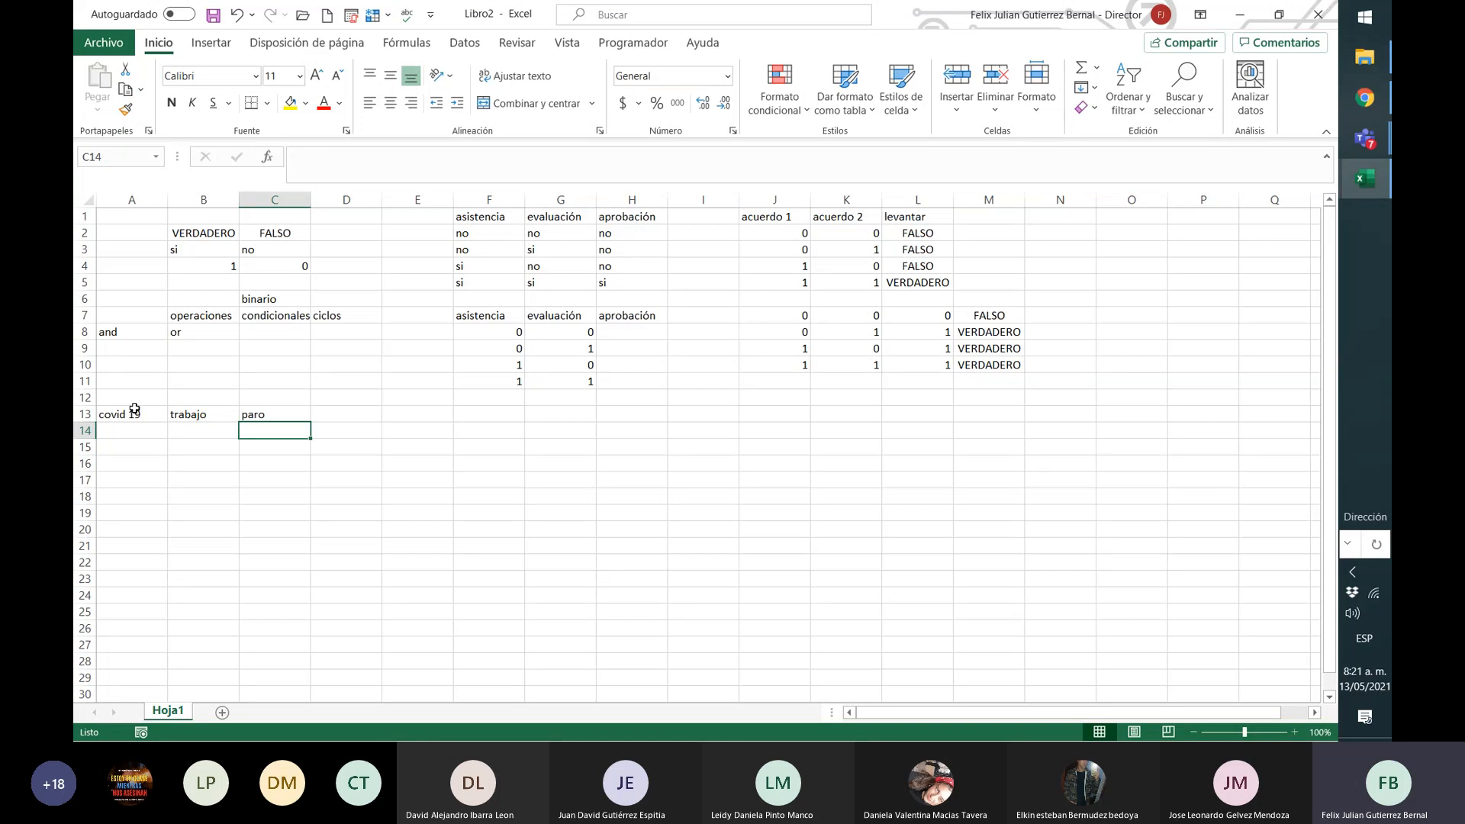
Step: Add the heading encierro in D13, beside paro
{"action": "key", "text": "Up"}
{"action": "key", "text": "Right"}
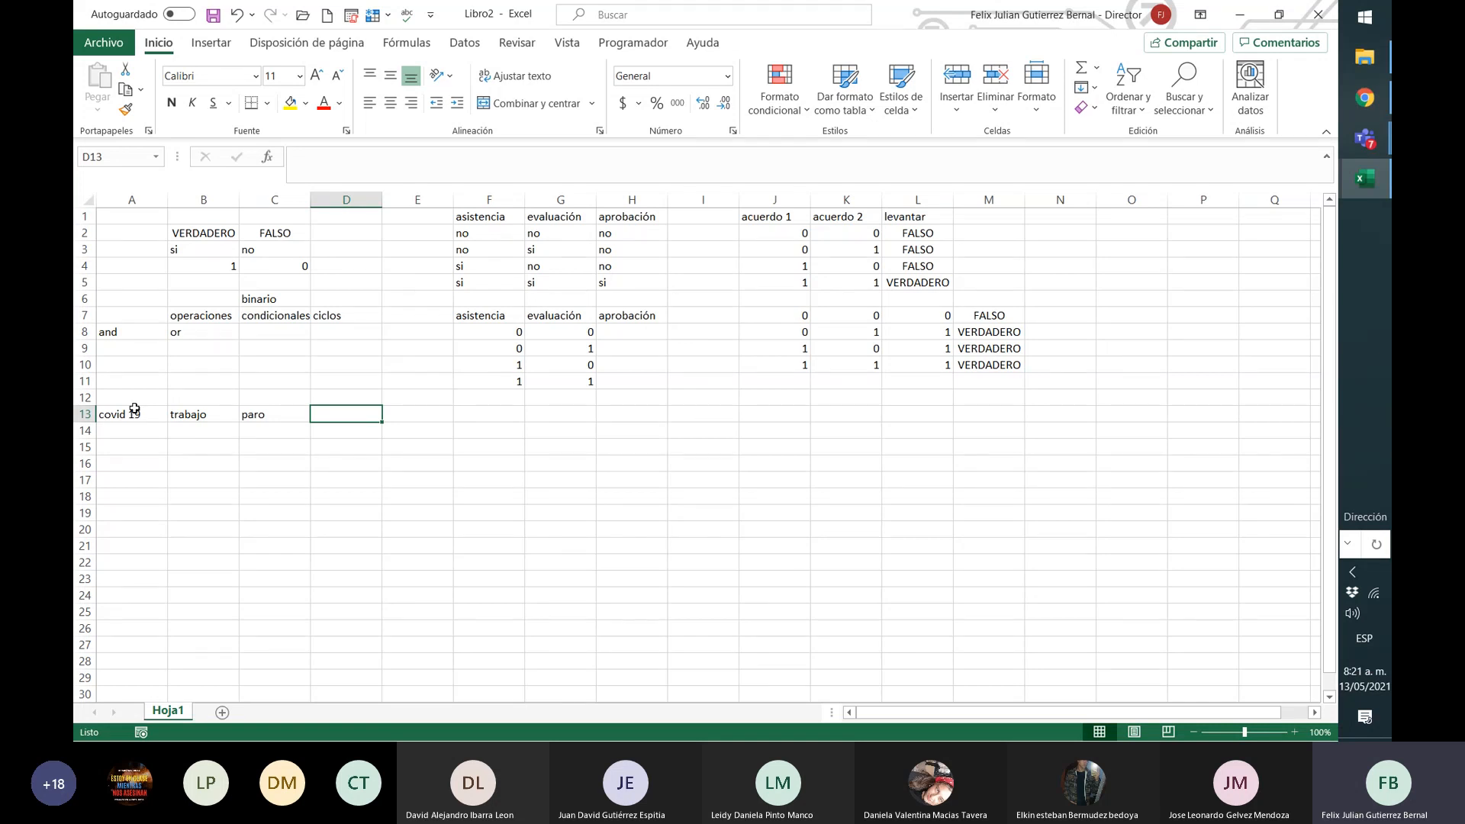
{"action": "type", "text": "encirerro"}
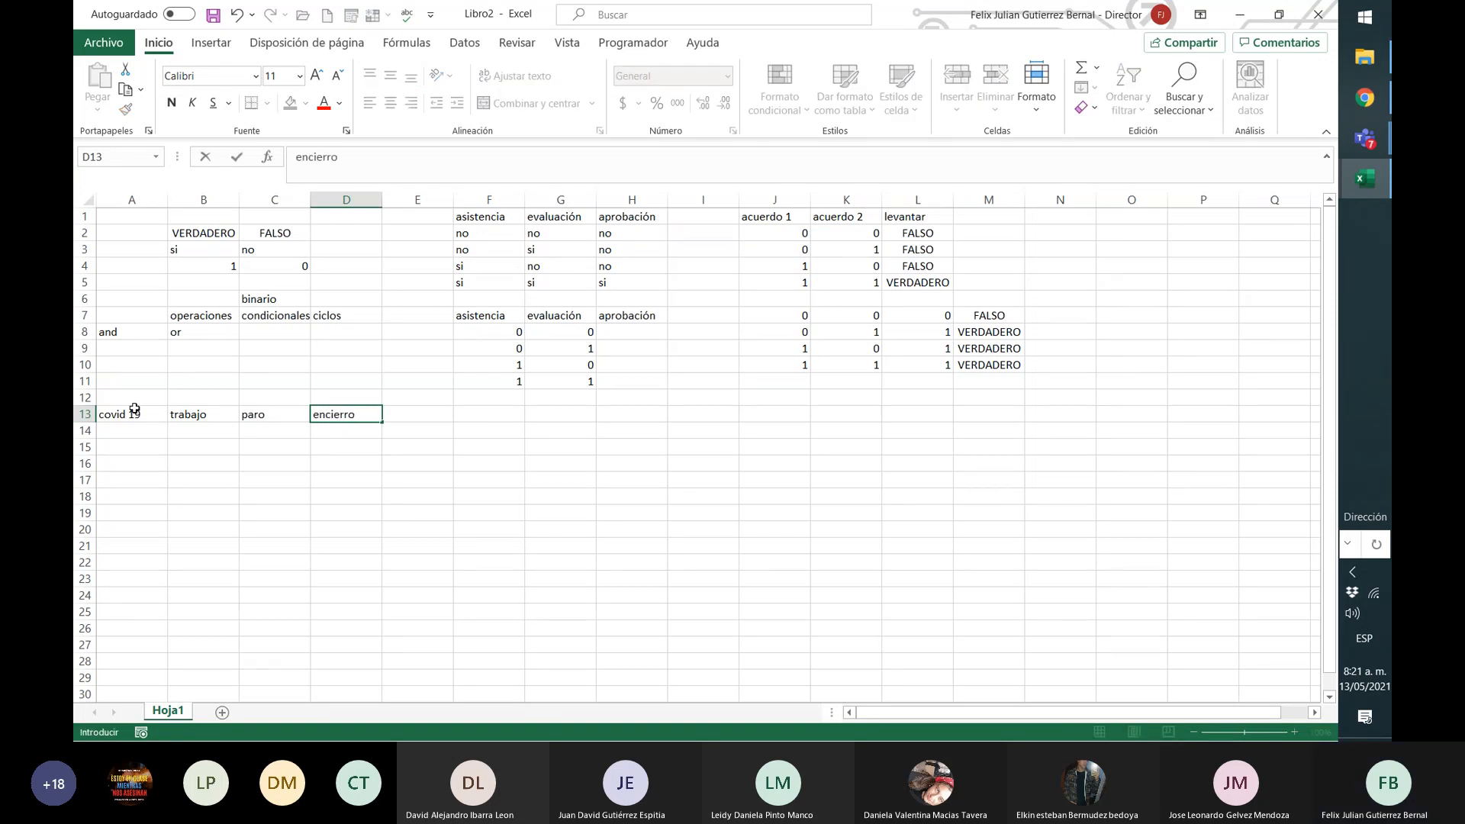
{"action": "key", "text": "Return"}
{"action": "key", "text": "Up"}
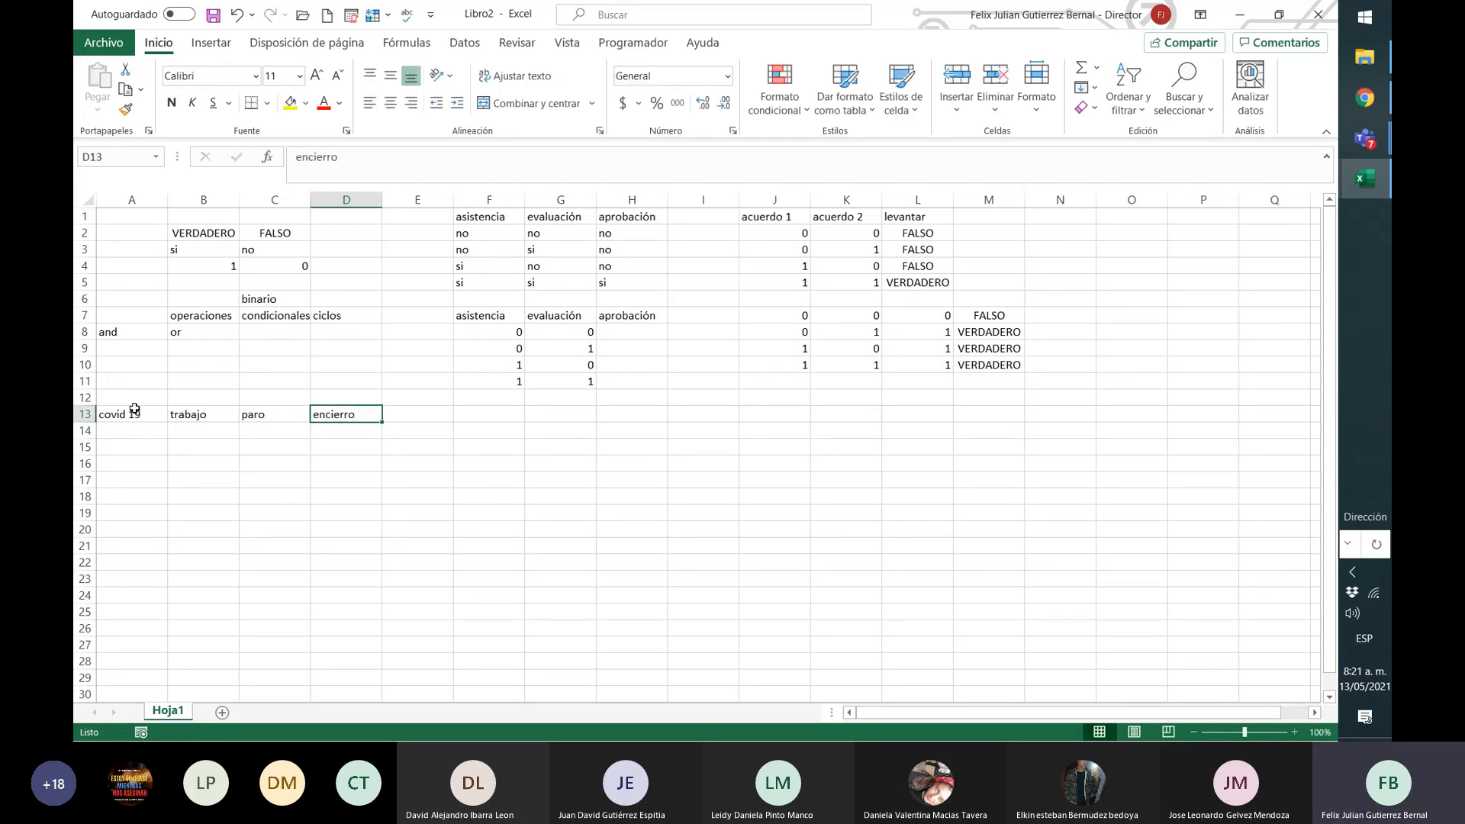
{"action": "key", "text": "Down"}
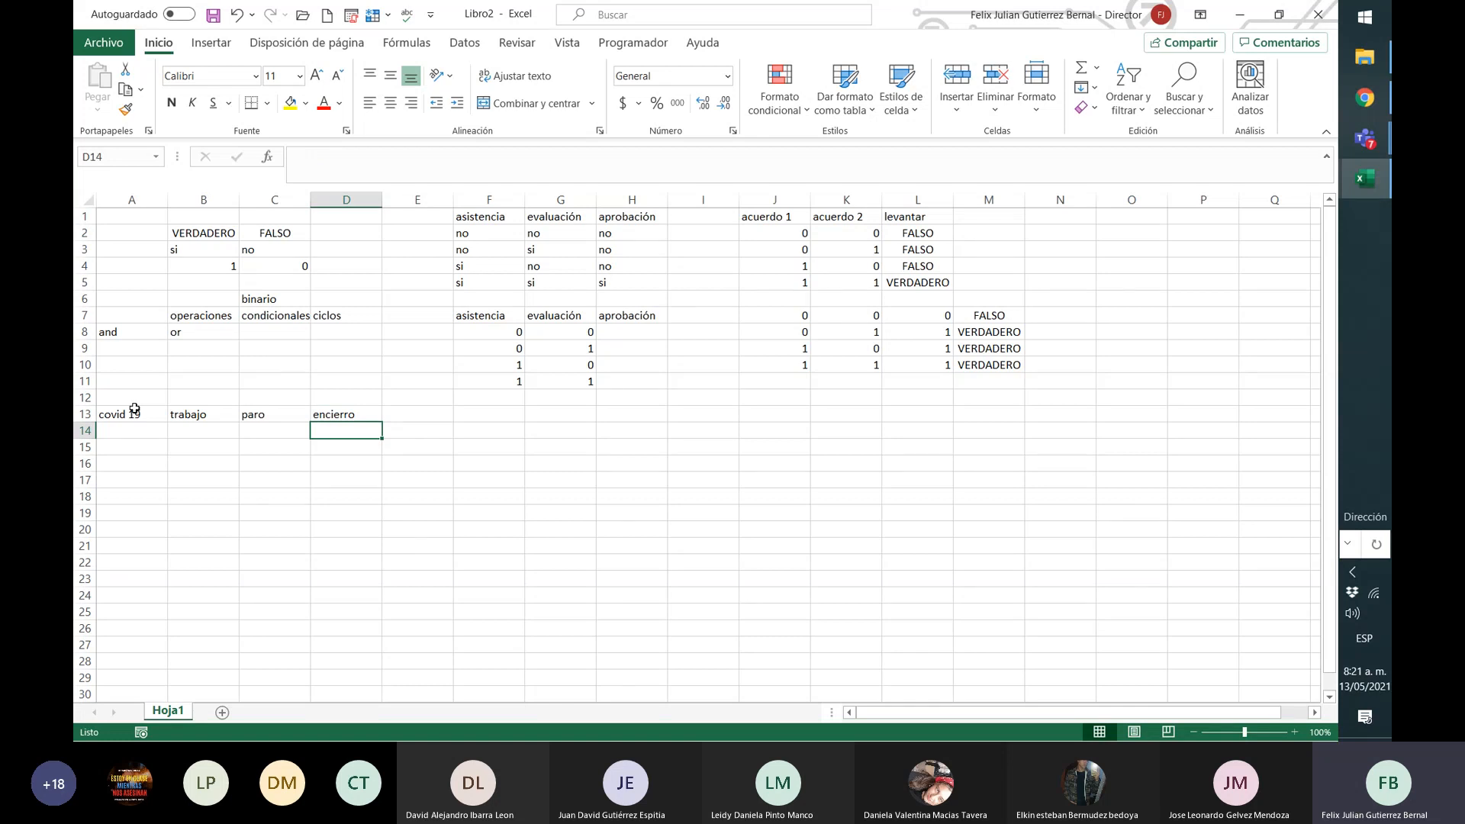
Step: Enter the result column headings and in E13 and or in F13
{"action": "key", "text": "Up"}
{"action": "key", "text": "Right"}
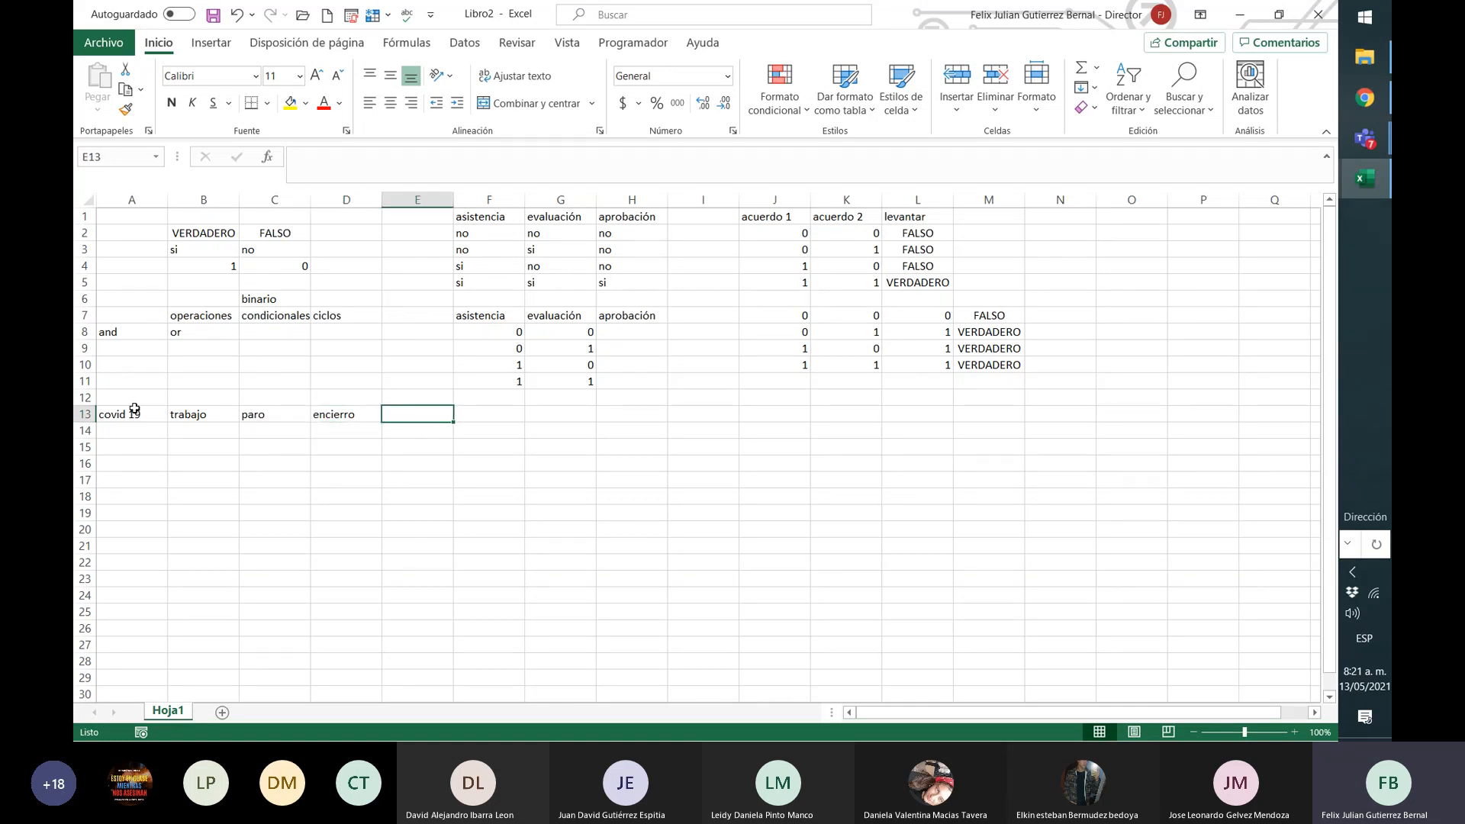
{"action": "type", "text": "and"}
{"action": "key", "text": "Return"}
{"action": "key", "text": "Up"}
{"action": "key", "text": "Right"}
{"action": "type", "text": "or"}
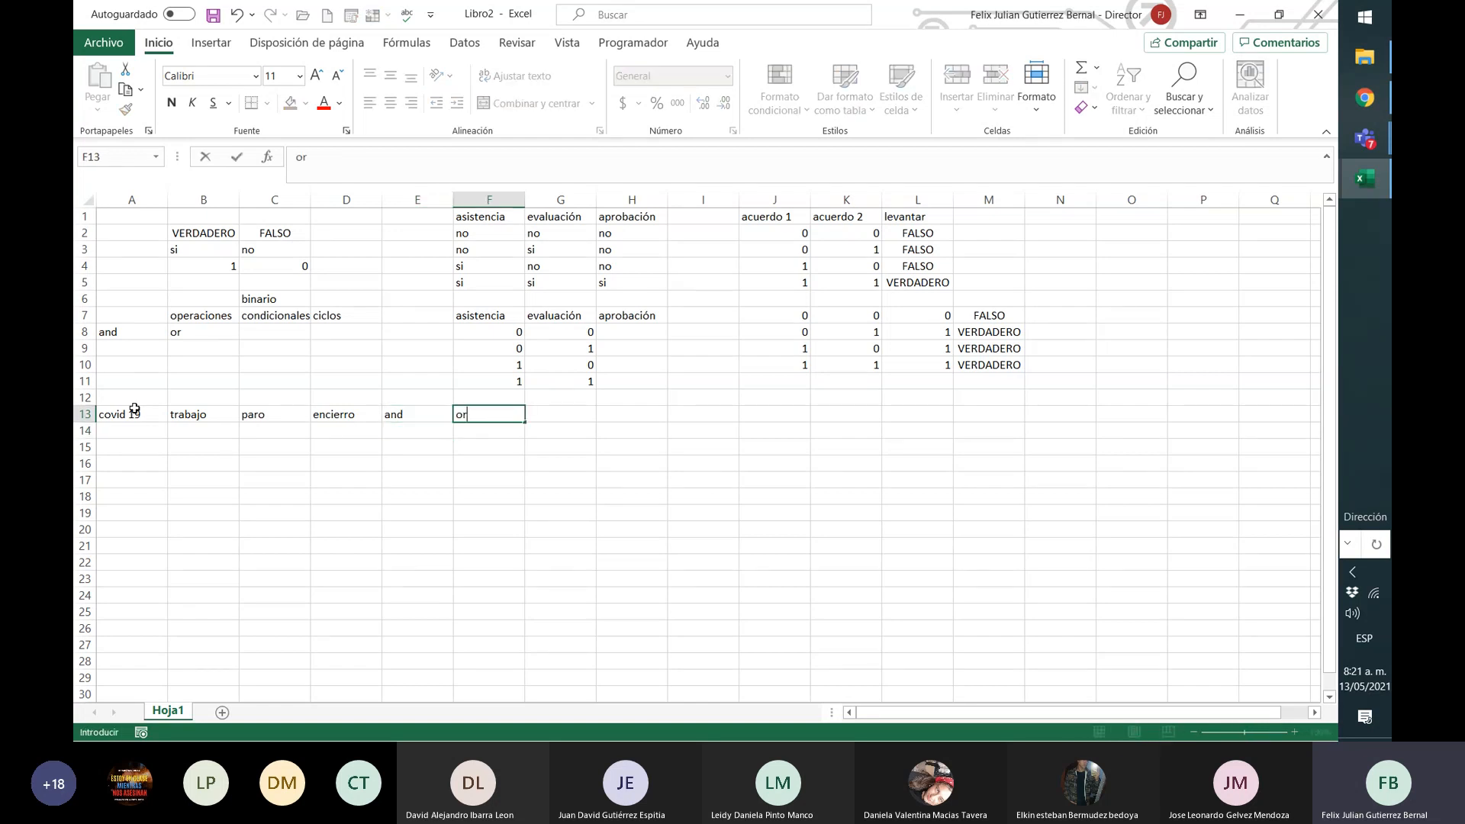
{"action": "key", "text": "Return"}
Step: Go over the covid 19 table's headings in row 13 and the empty row 14 across columns A to E
{"action": "key", "text": "Up"}
{"action": "key", "text": "Left"}
{"action": "key", "text": "Left"}
{"action": "key", "text": "Left"}
{"action": "key", "text": "Left"}
{"action": "key", "text": "Left"}
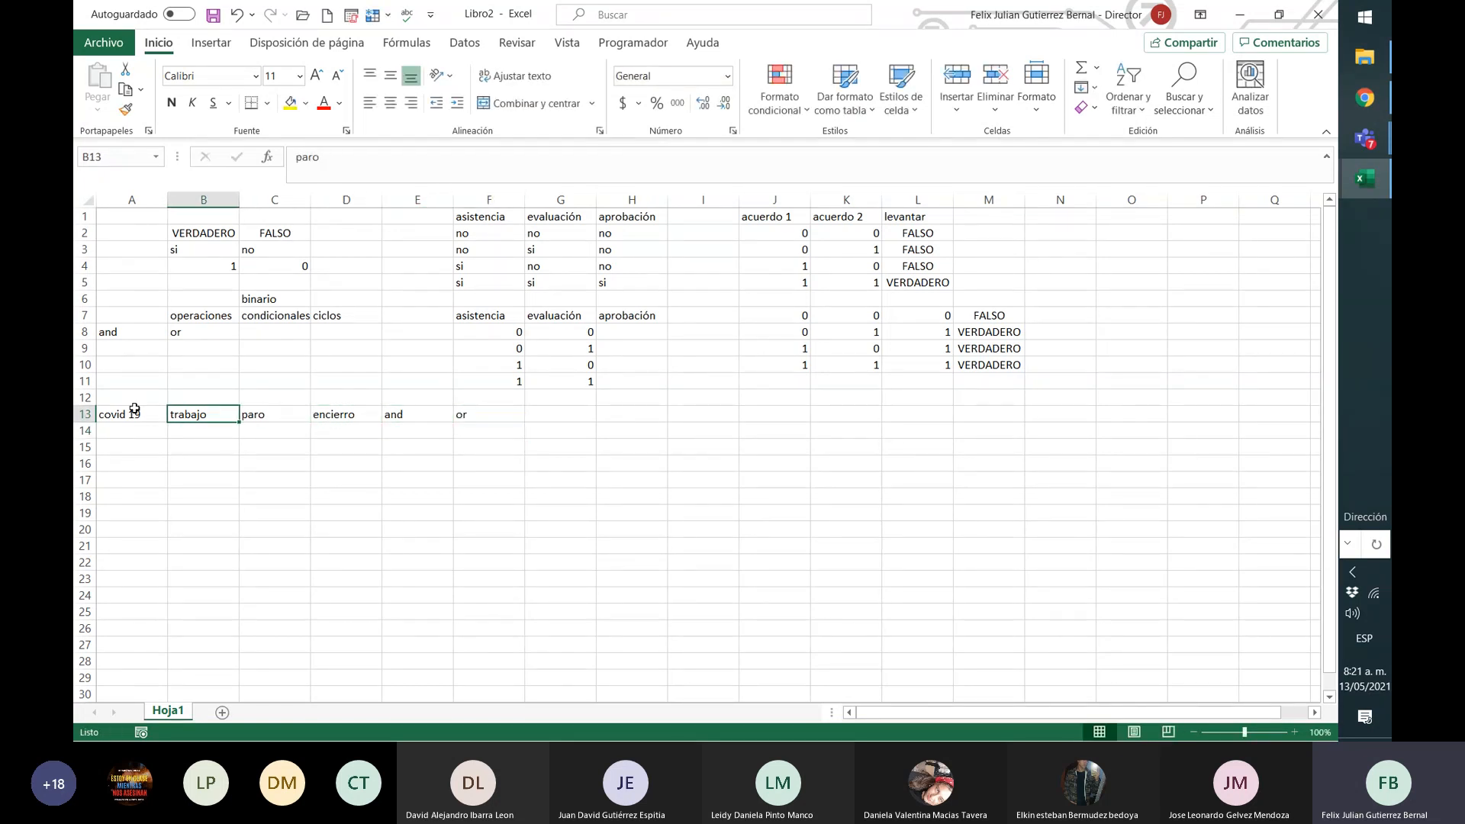
{"action": "key", "text": "Right"}
{"action": "key", "text": "Right"}
{"action": "key", "text": "Right"}
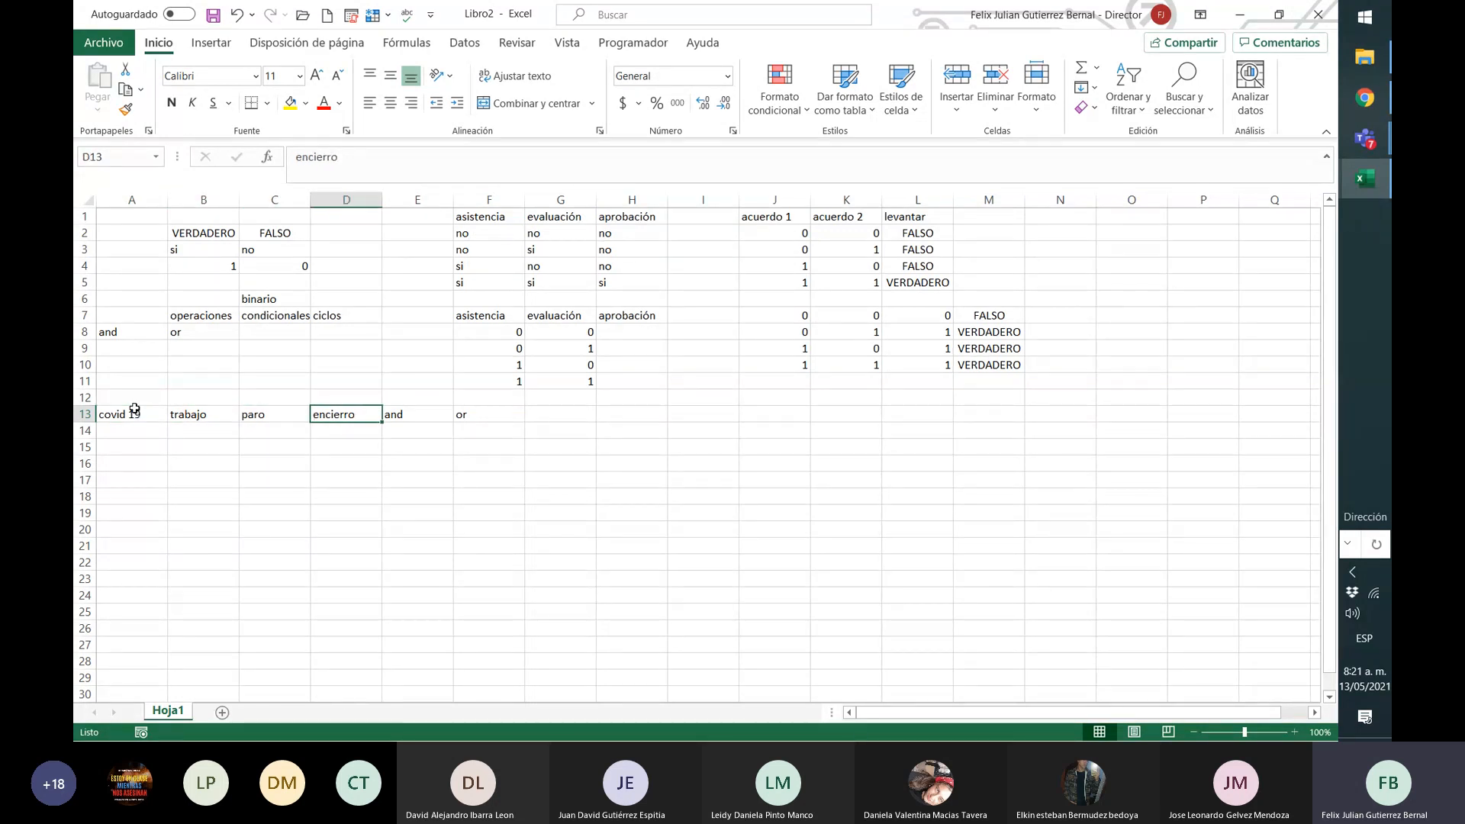
{"action": "key", "text": "Left"}
{"action": "key", "text": "Down"}
{"action": "key", "text": "Left"}
{"action": "key", "text": "Left"}
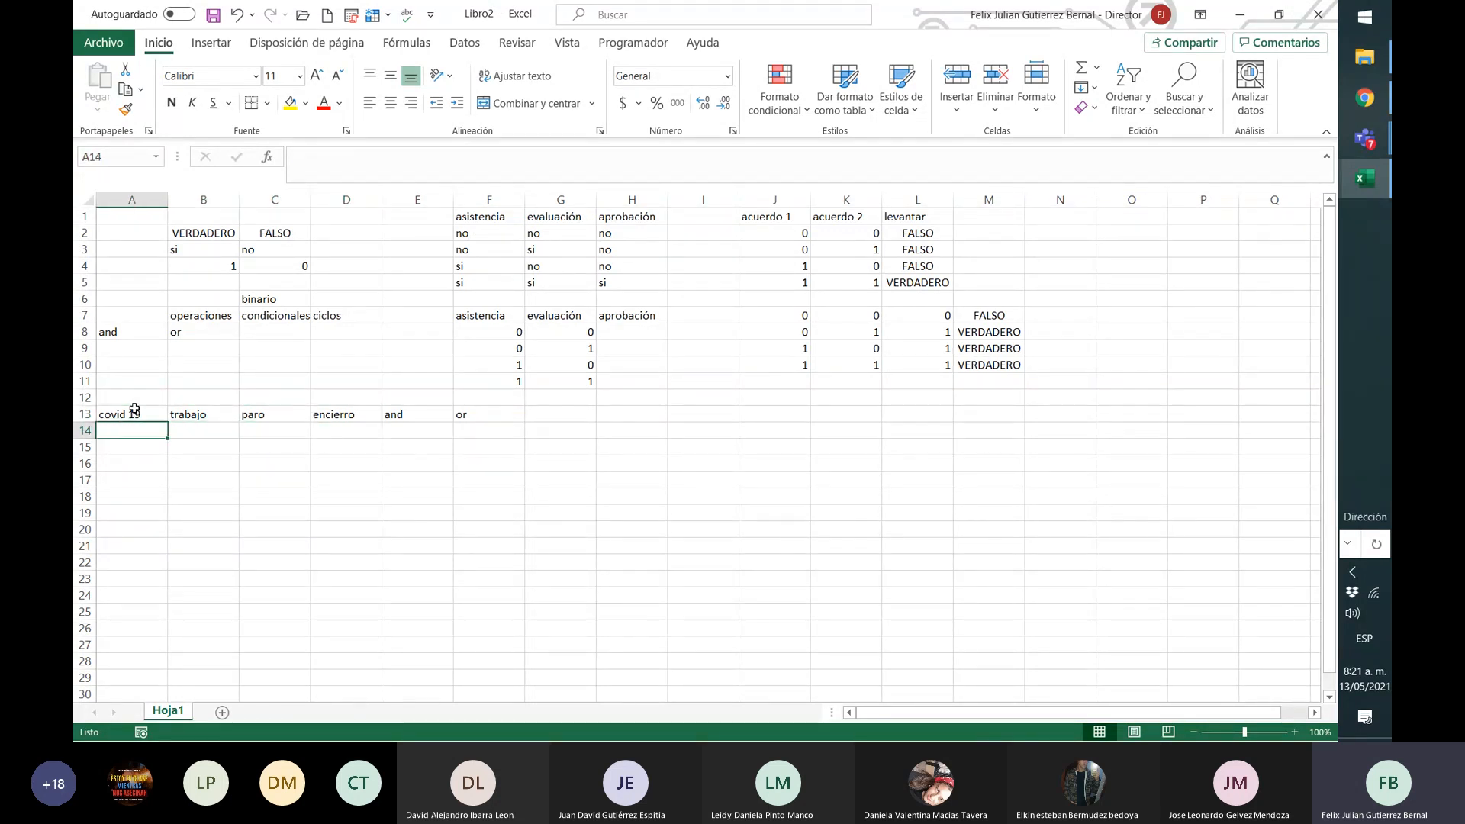
{"action": "key", "text": "shift+Right"}
{"action": "key", "text": "shift+Right"}
{"action": "key", "text": "shift+Right"}
{"action": "key", "text": "shift+Right"}
{"action": "key", "text": "shift+Right"}
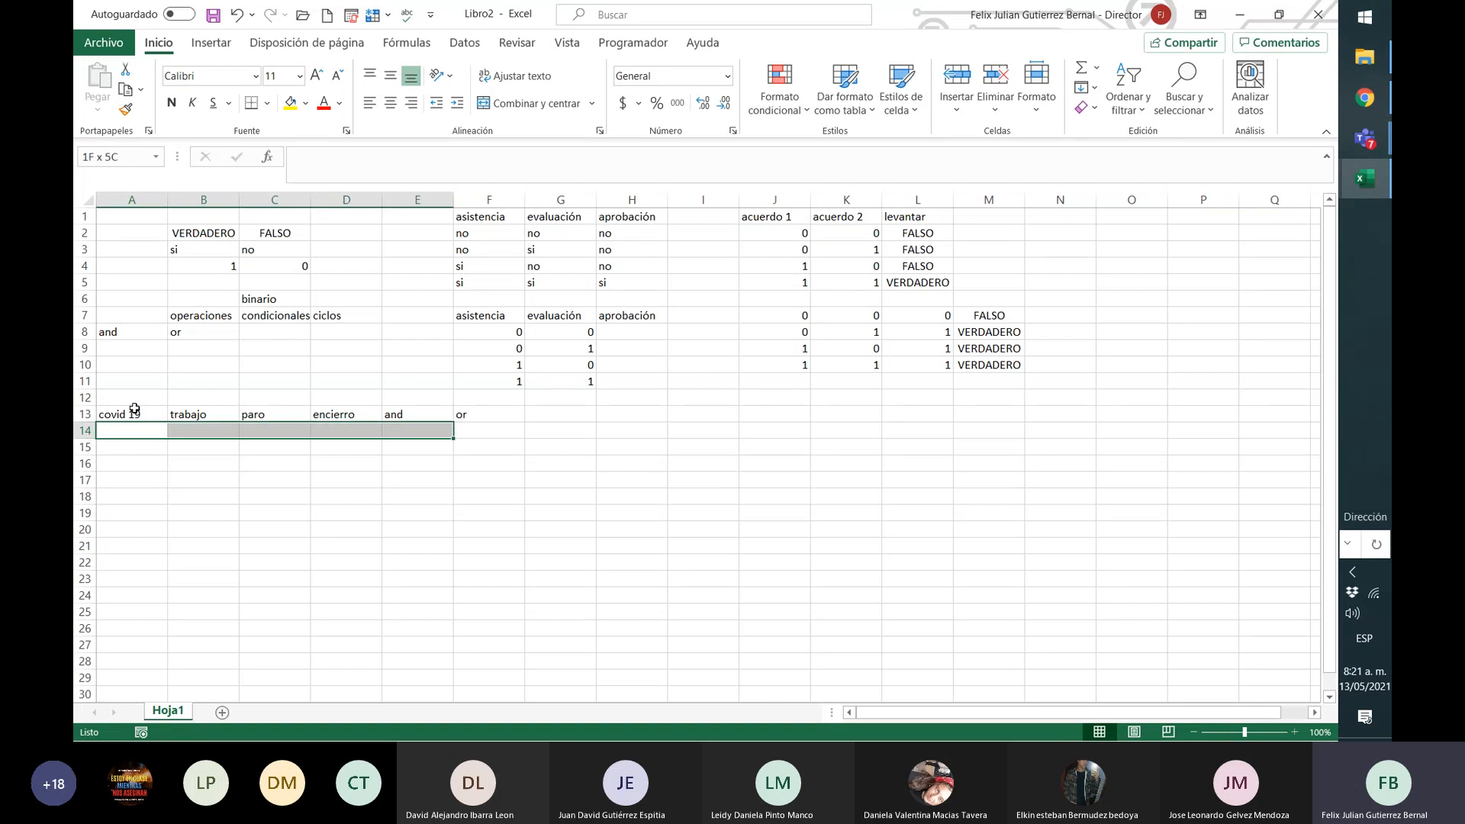
Step: Fill the first truth table row, A14 to D14, with 0 in all four condition columns
{"action": "key", "text": "Left"}
{"action": "key", "text": "Right"}
{"action": "key", "text": "Right"}
{"action": "key", "text": "Right"}
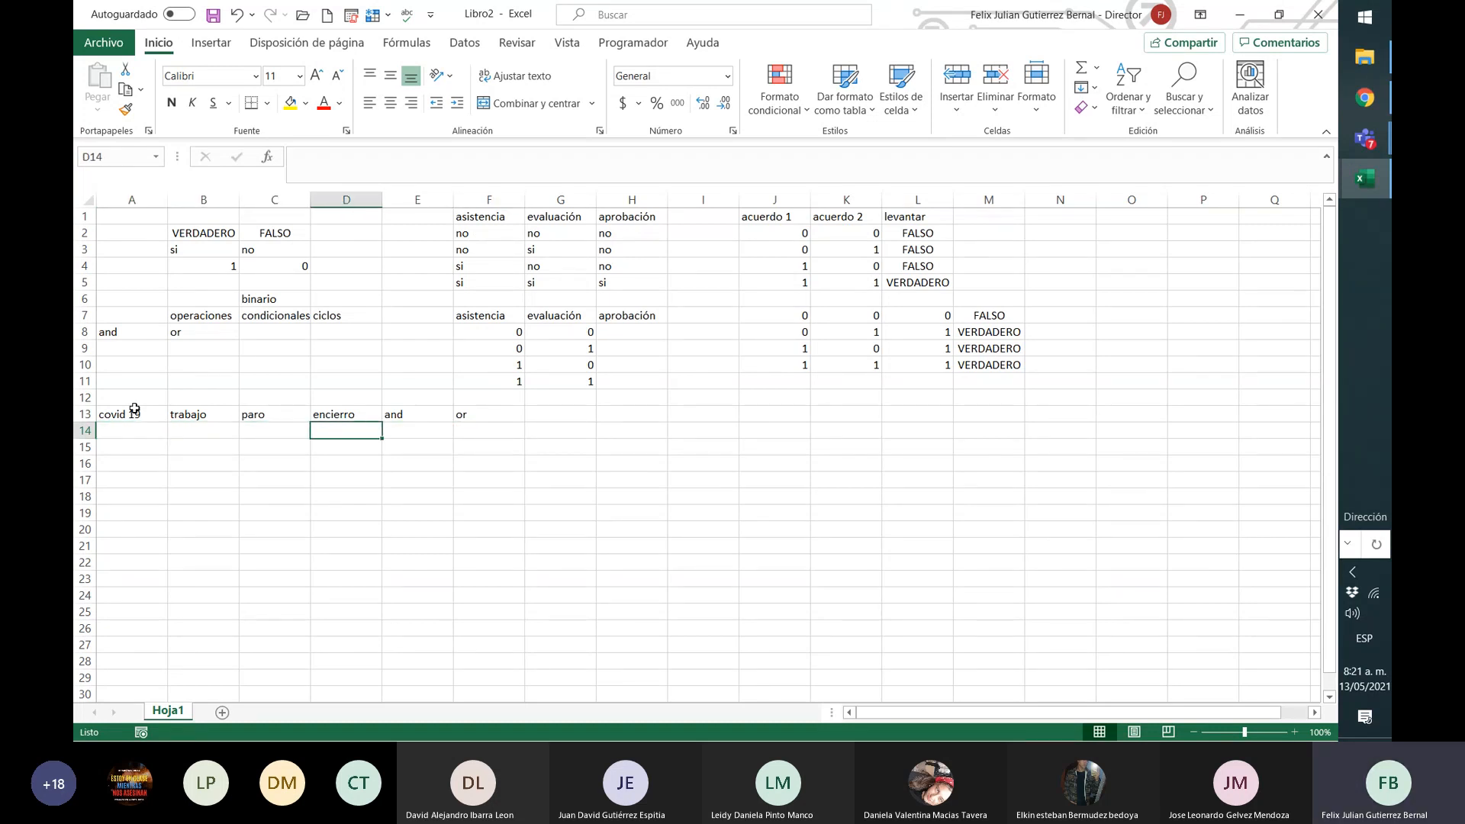
{"action": "type", "text": "0"}
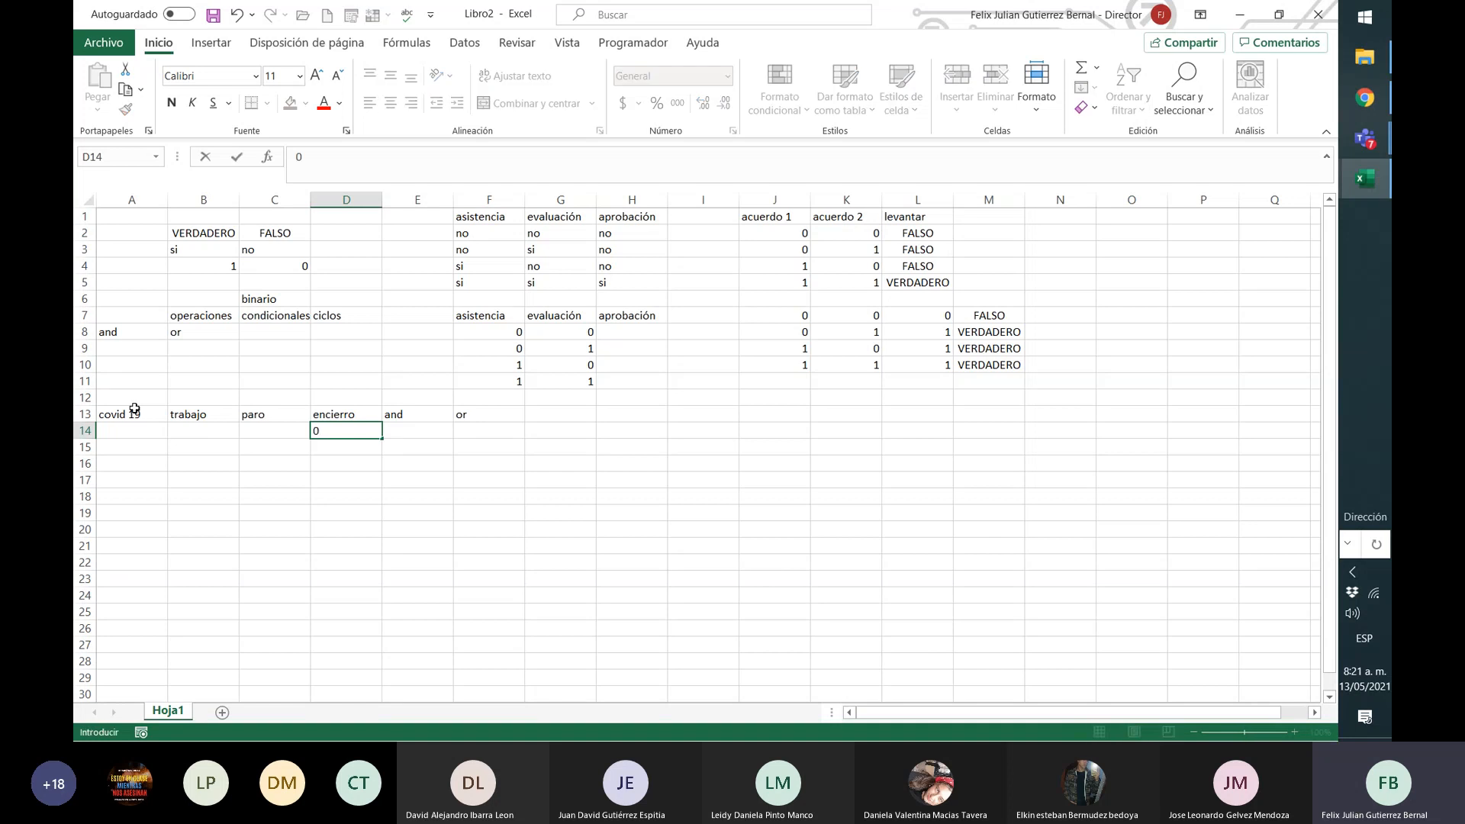
{"action": "key", "text": "Left"}
{"action": "type", "text": "0"}
{"action": "key", "text": "Left"}
{"action": "type", "text": "0"}
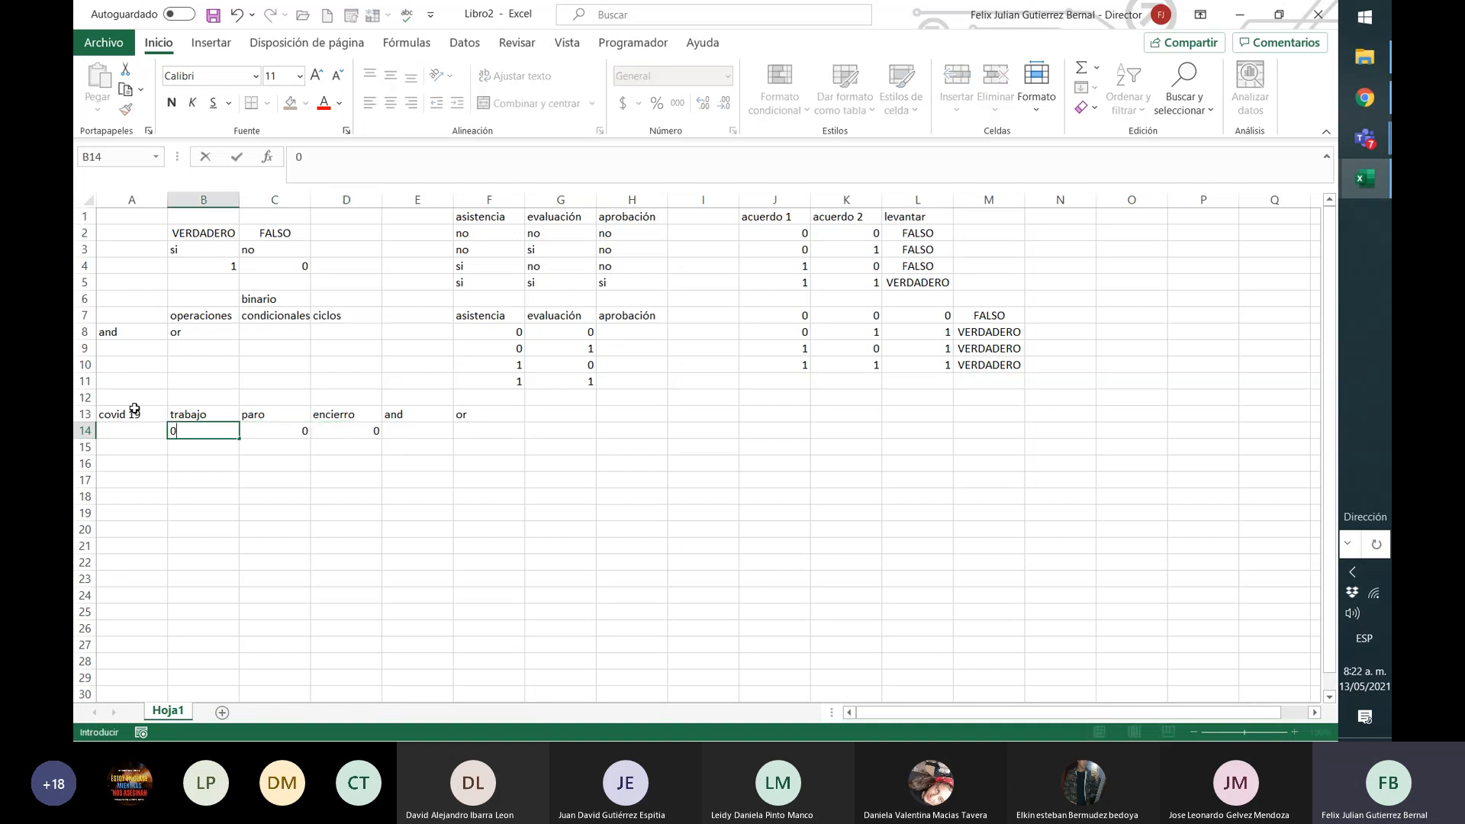
{"action": "key", "text": "Left"}
{"action": "type", "text": "0"}
{"action": "key", "text": "Return"}
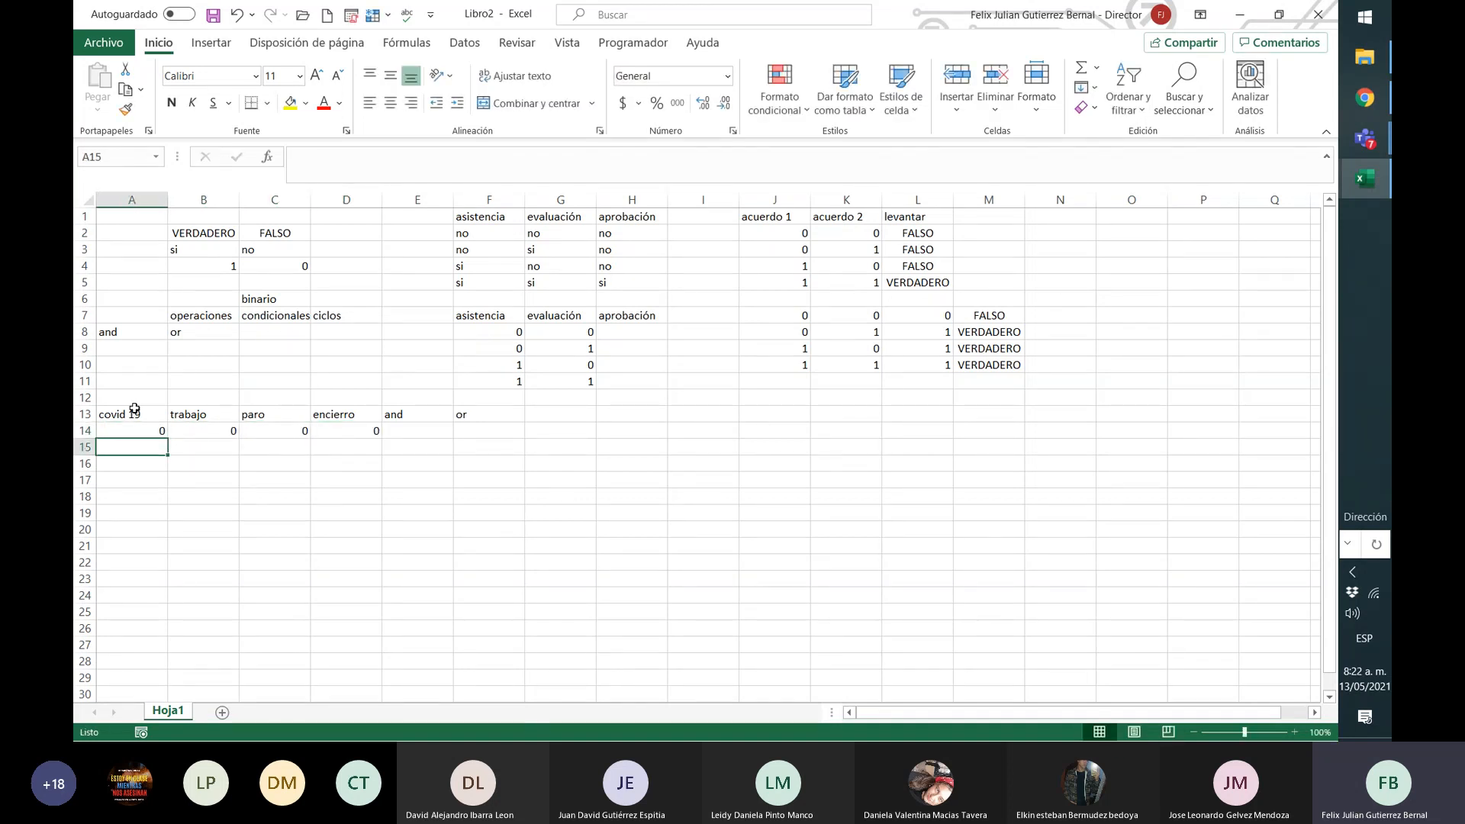
Step: Enter the combination 0, 0, 0, 1 in cells A15 to D15
{"action": "type", "text": "0"}
{"action": "key", "text": "Right"}
{"action": "type", "text": "0"}
{"action": "key", "text": "Right"}
{"action": "type", "text": "0"}
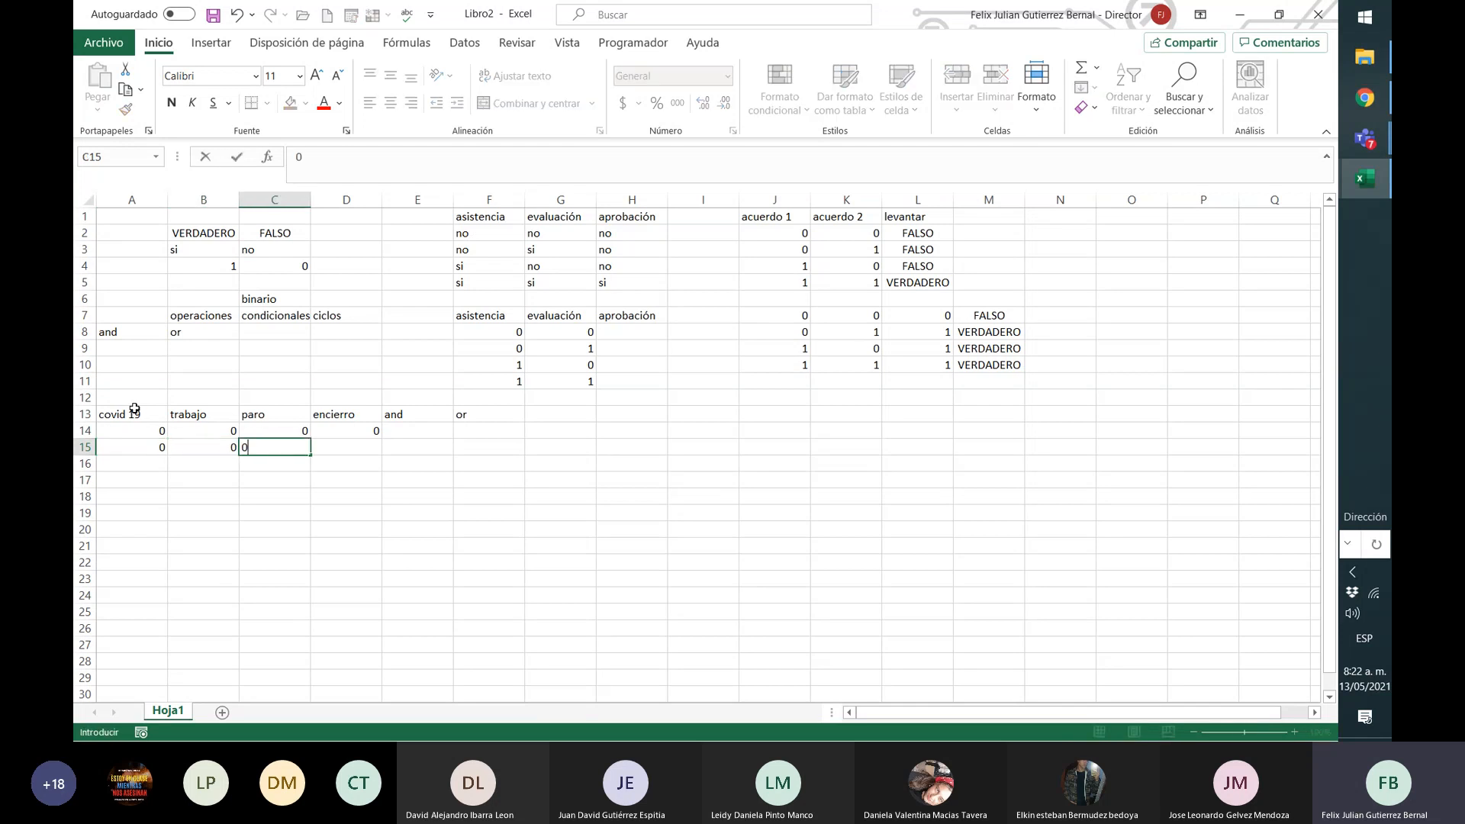
{"action": "key", "text": "Right"}
{"action": "type", "text": "1"}
{"action": "key", "text": "Return"}
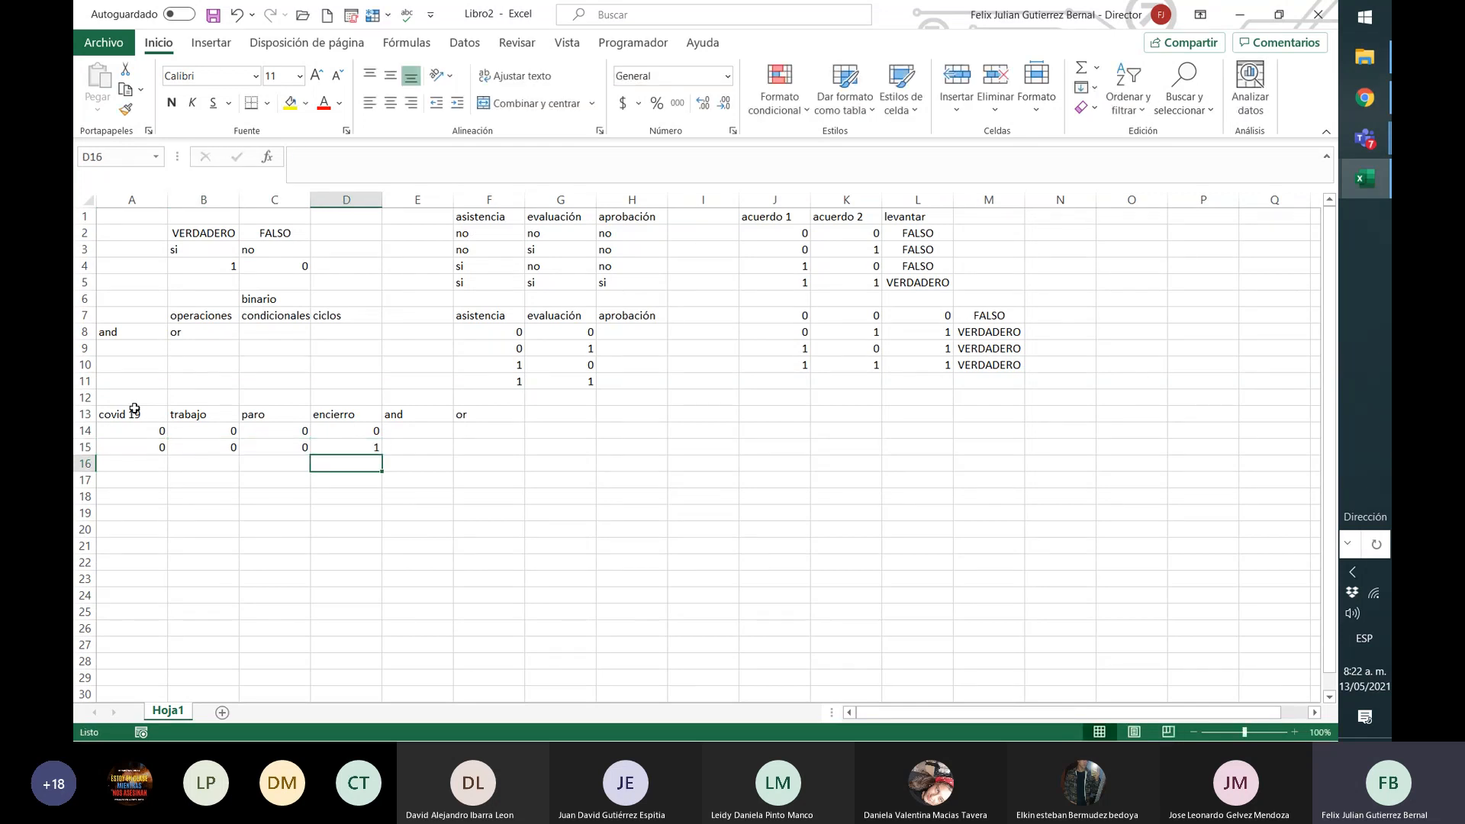
Step: Enter the combination 0, 0, 1, 0 in cells A16 to D16
{"action": "type", "text": "0"}
{"action": "key", "text": "Left"}
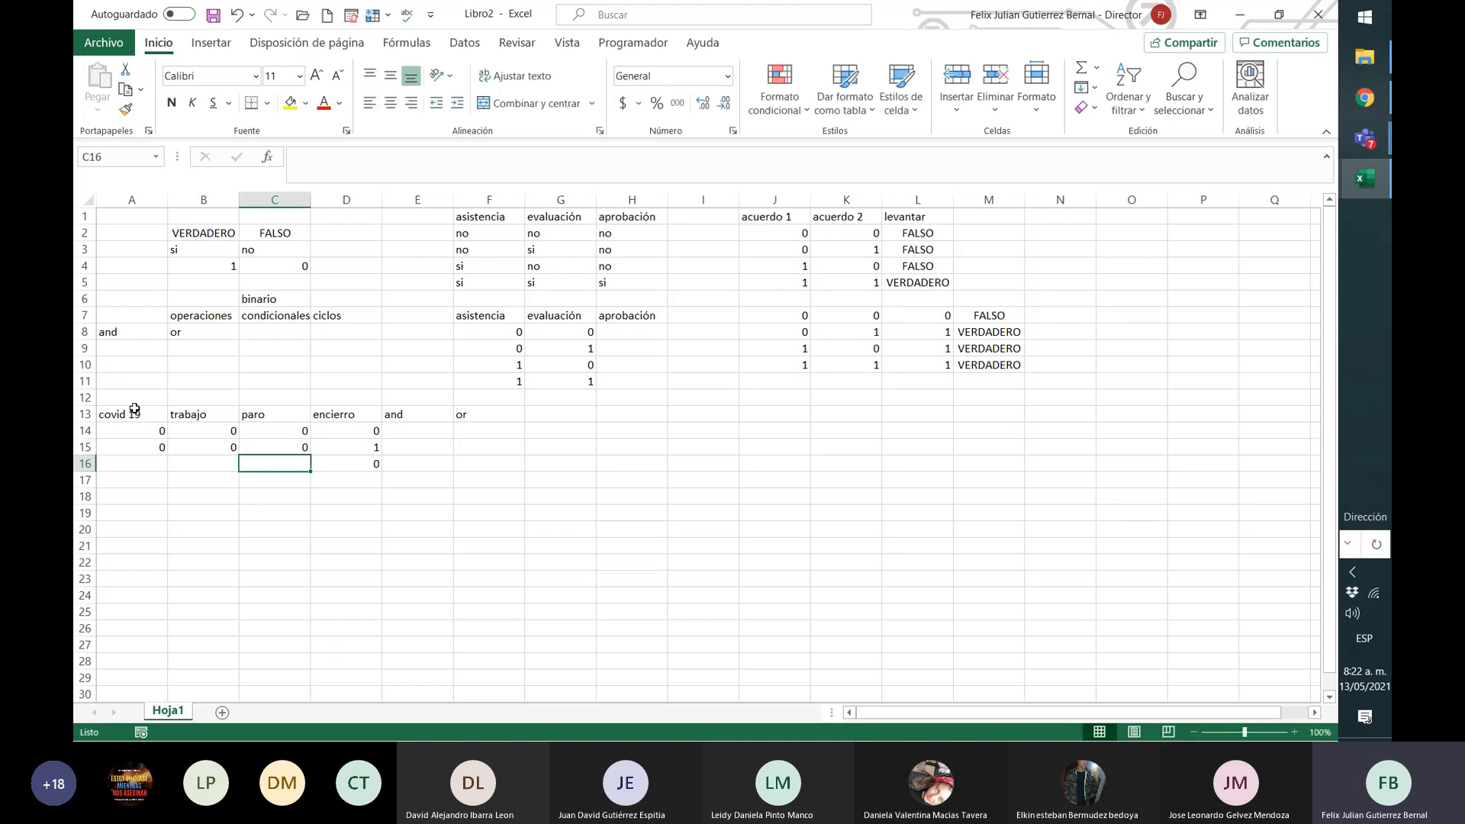
{"action": "type", "text": "10"}
{"action": "key", "text": "ctrl+Return"}
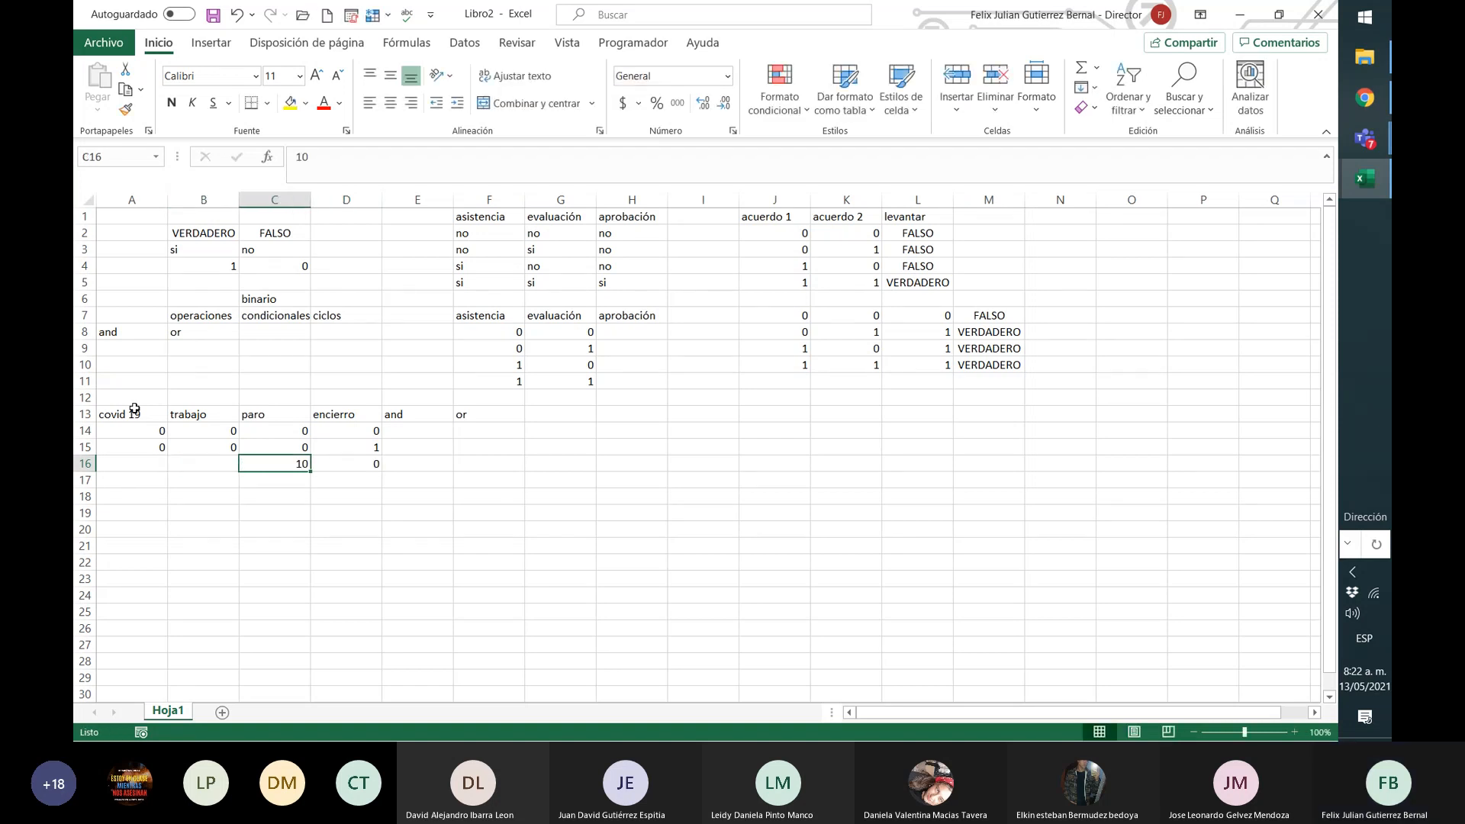
{"action": "type", "text": "1"}
{"action": "key", "text": "Left"}
{"action": "type", "text": "0"}
{"action": "key", "text": "Left"}
{"action": "type", "text": "0"}
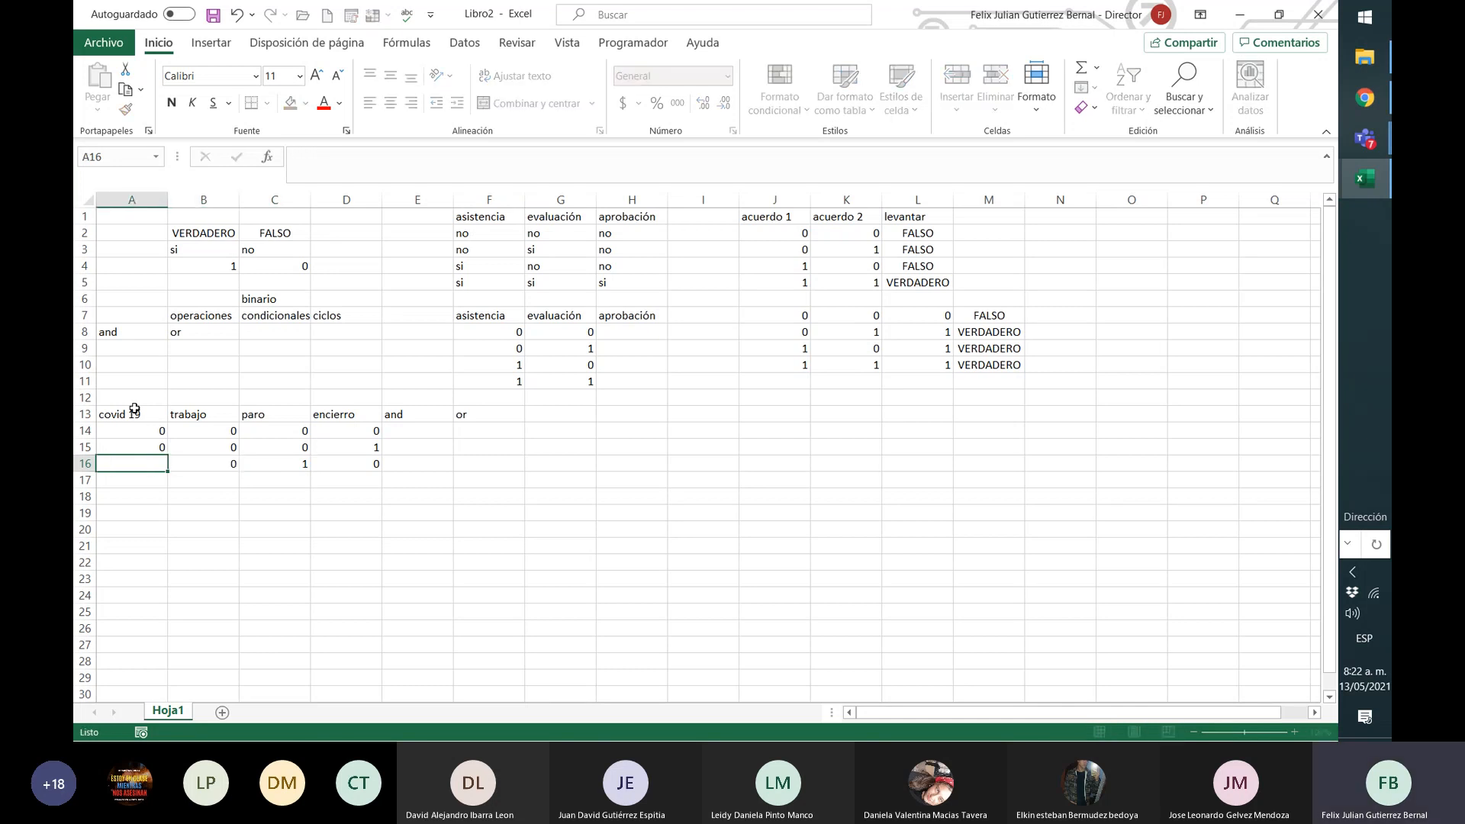
{"action": "key", "text": "Return"}
Step: Enter the combination 0, 0, 1, 1 in cells A17 to D17
{"action": "type", "text": "0"}
{"action": "key", "text": "Tab"}
{"action": "type", "text": "0"}
{"action": "key", "text": "Tab"}
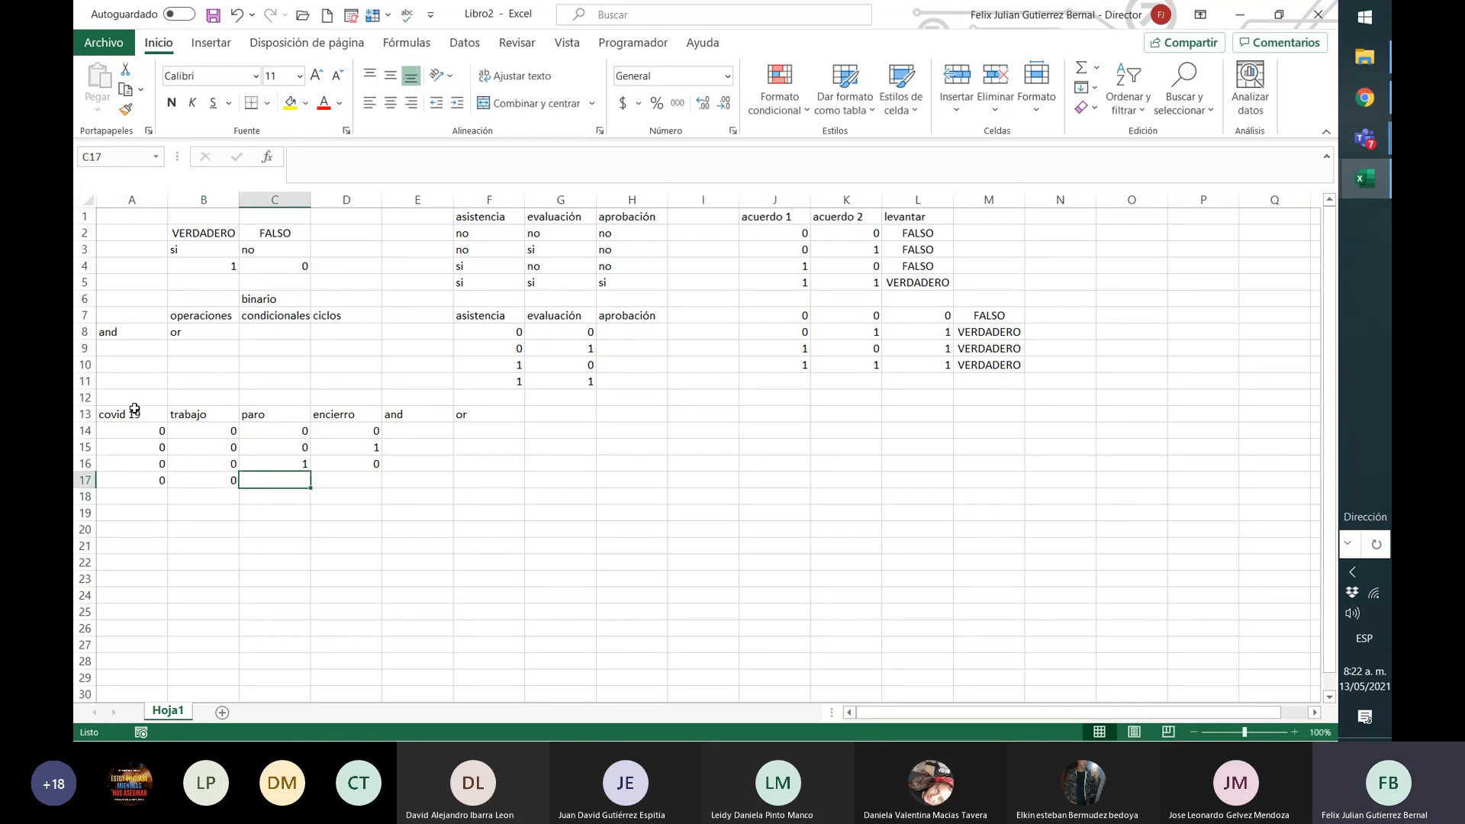
{"action": "type", "text": "1"}
{"action": "key", "text": "Tab"}
{"action": "type", "text": "1"}
{"action": "key", "text": "Return"}
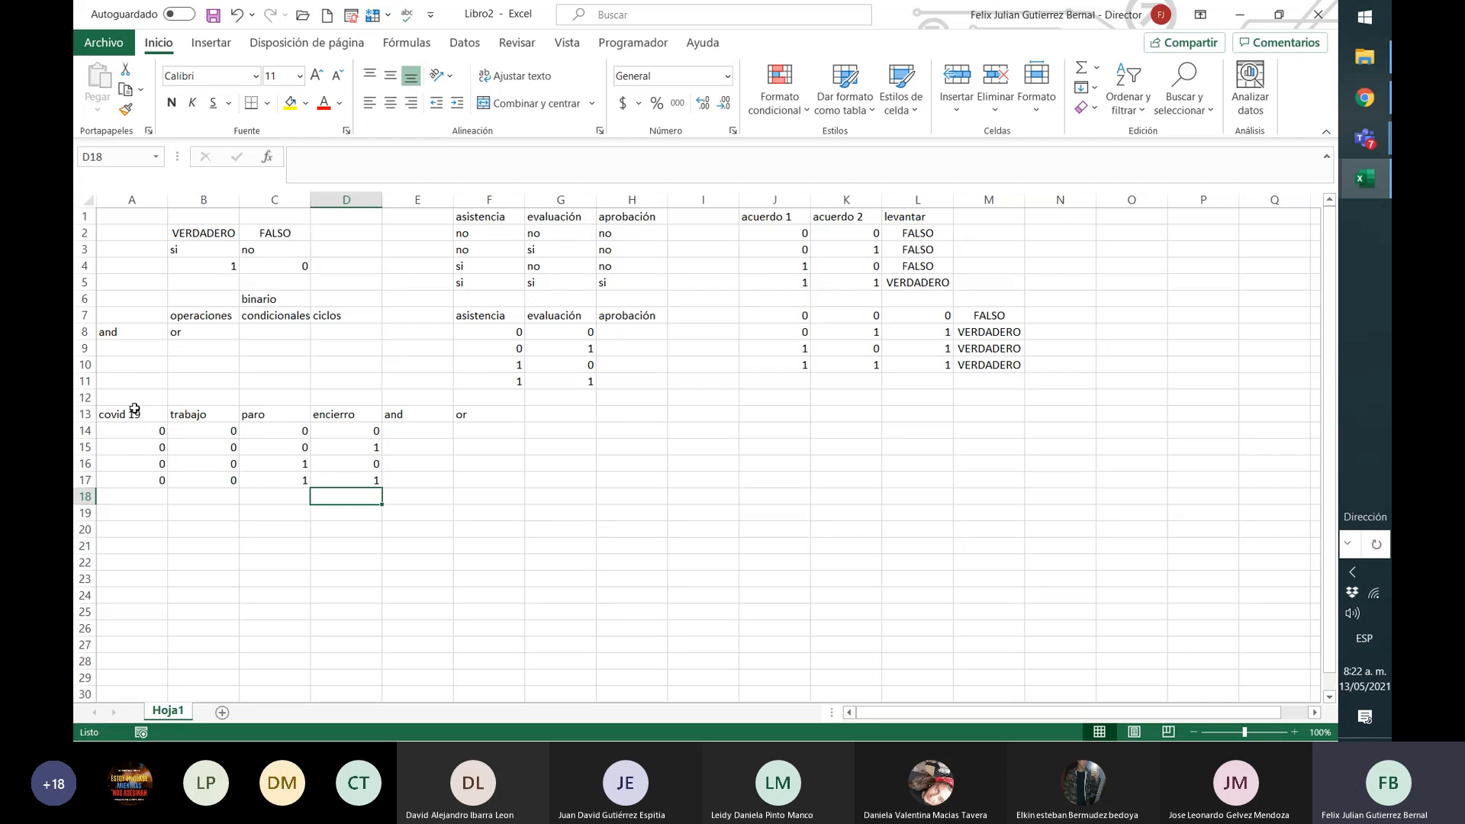
Step: Enter the combination 0, 1, 0, 0 in cells A18 to D18
{"action": "type", "text": "0"}
{"action": "key", "text": "Left"}
{"action": "type", "text": "0"}
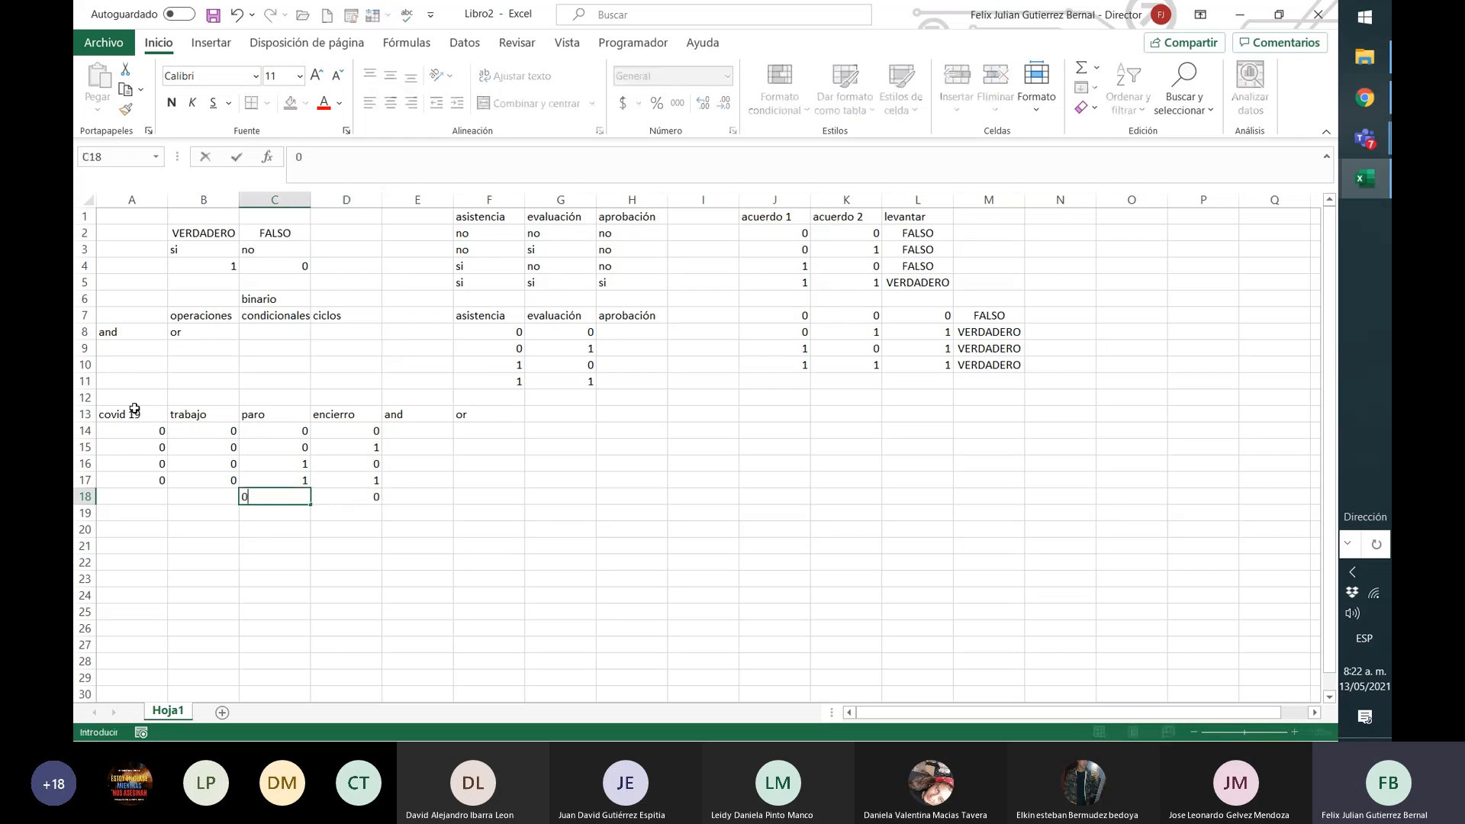
{"action": "key", "text": "Left"}
{"action": "type", "text": "1"}
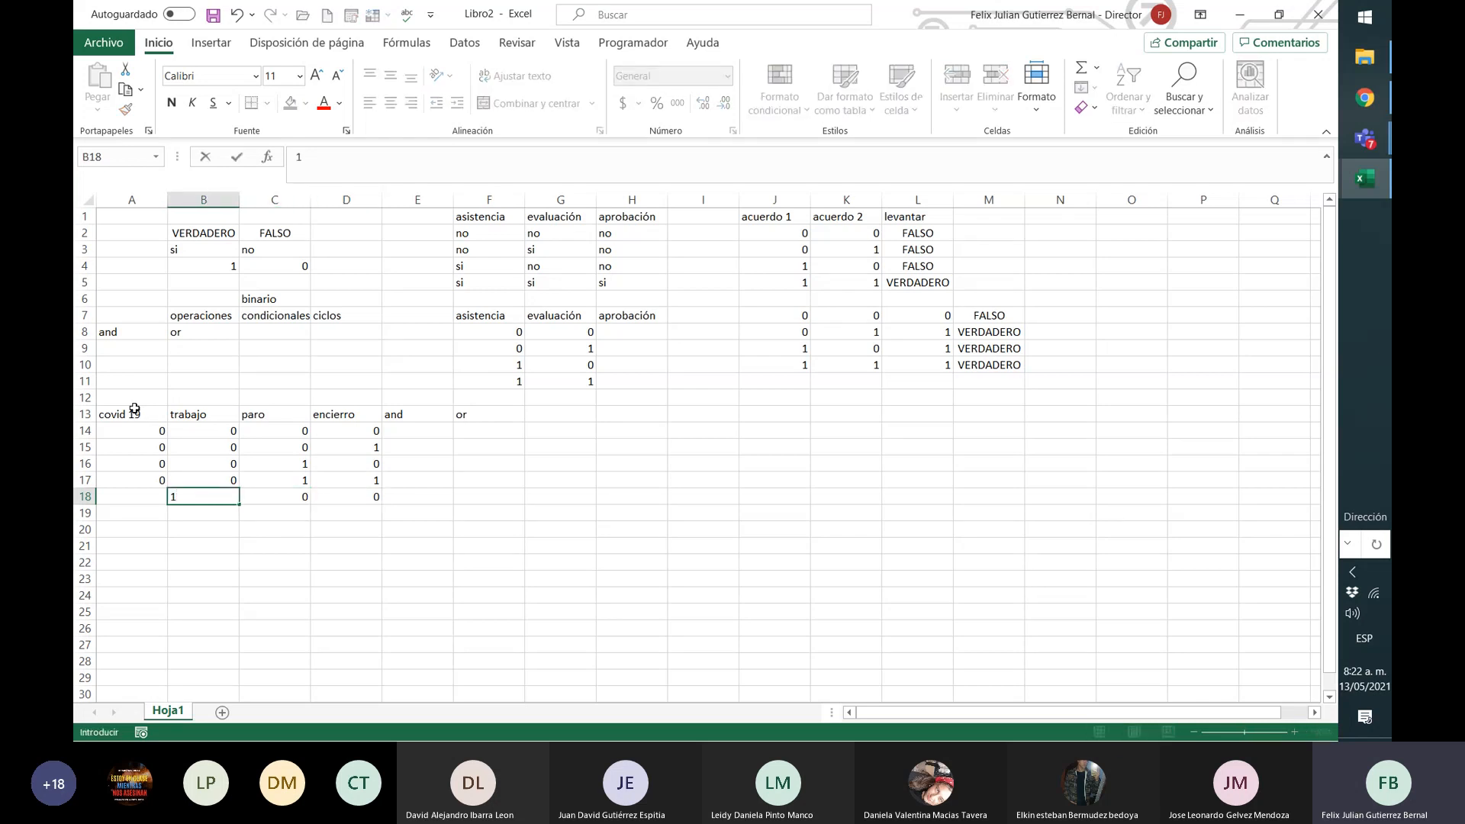
{"action": "key", "text": "Left"}
{"action": "type", "text": "0"}
{"action": "key", "text": "Return"}
Step: Enter the combination 0, 1, 0, 1 in cells A19 to D19
{"action": "type", "text": "0"}
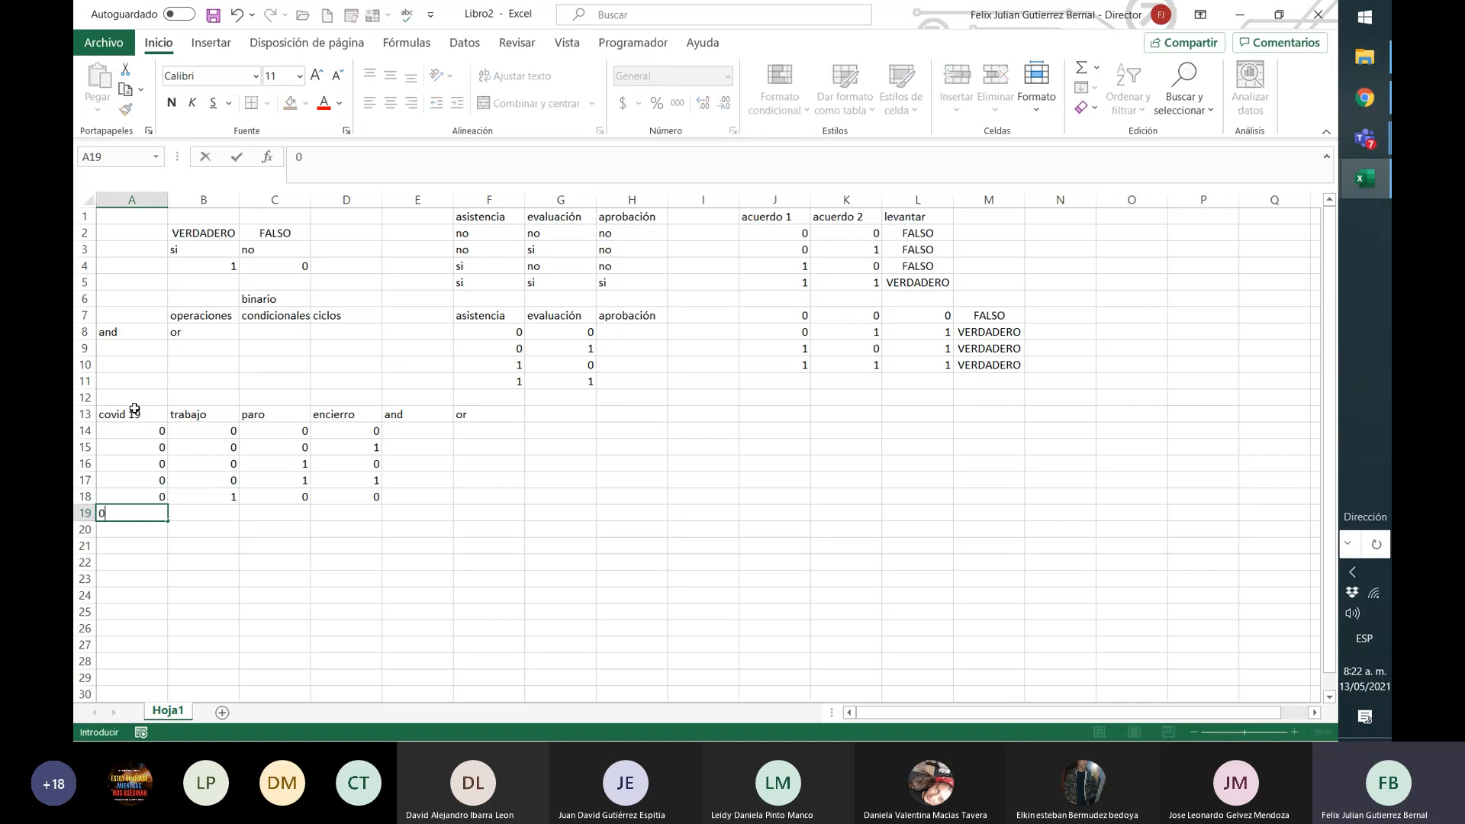
{"action": "key", "text": "Right"}
{"action": "type", "text": "1"}
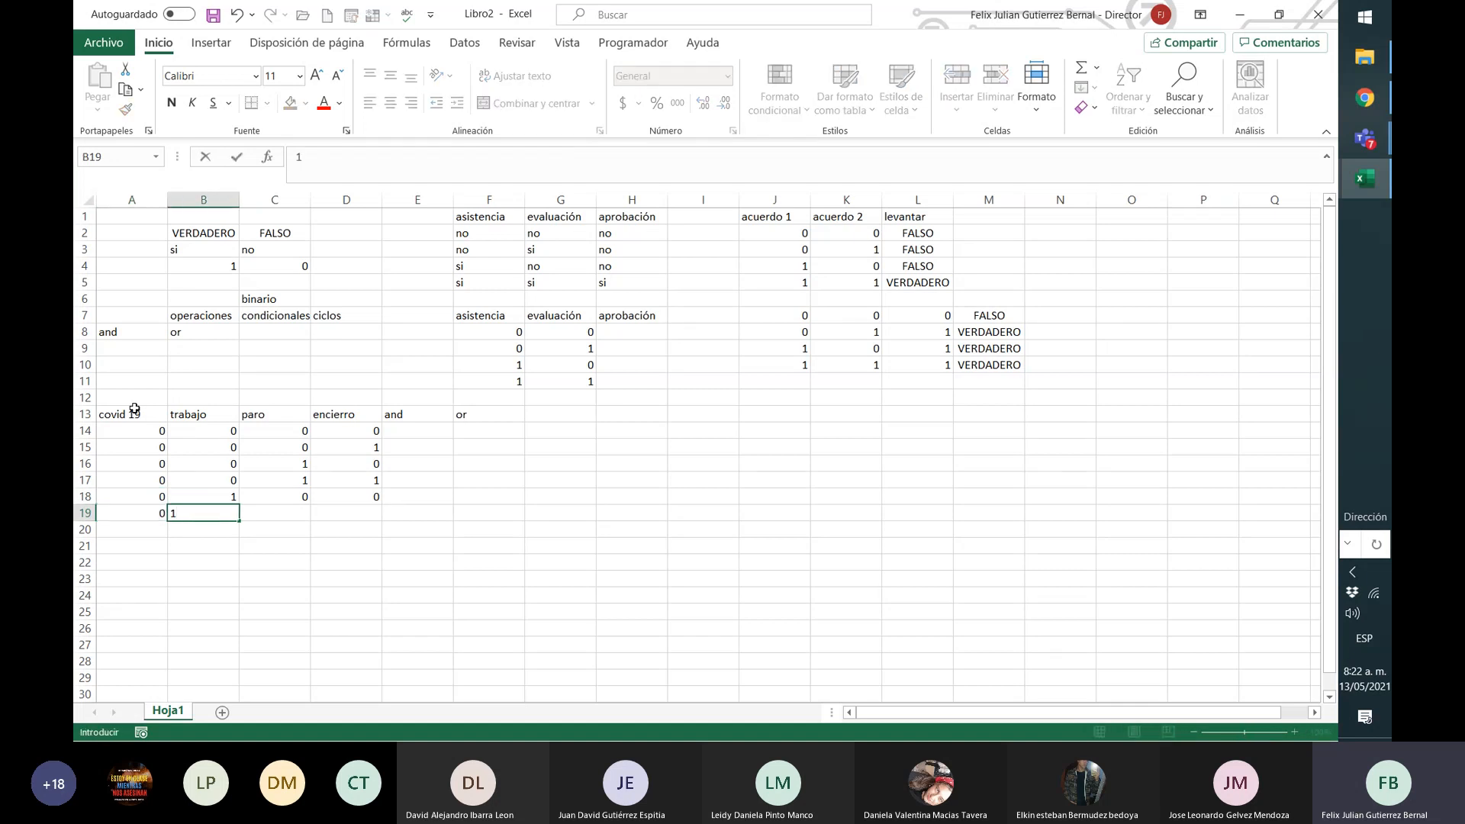
{"action": "key", "text": "Right"}
{"action": "type", "text": "0"}
{"action": "key", "text": "Right"}
{"action": "type", "text": "1"}
{"action": "key", "text": "Return"}
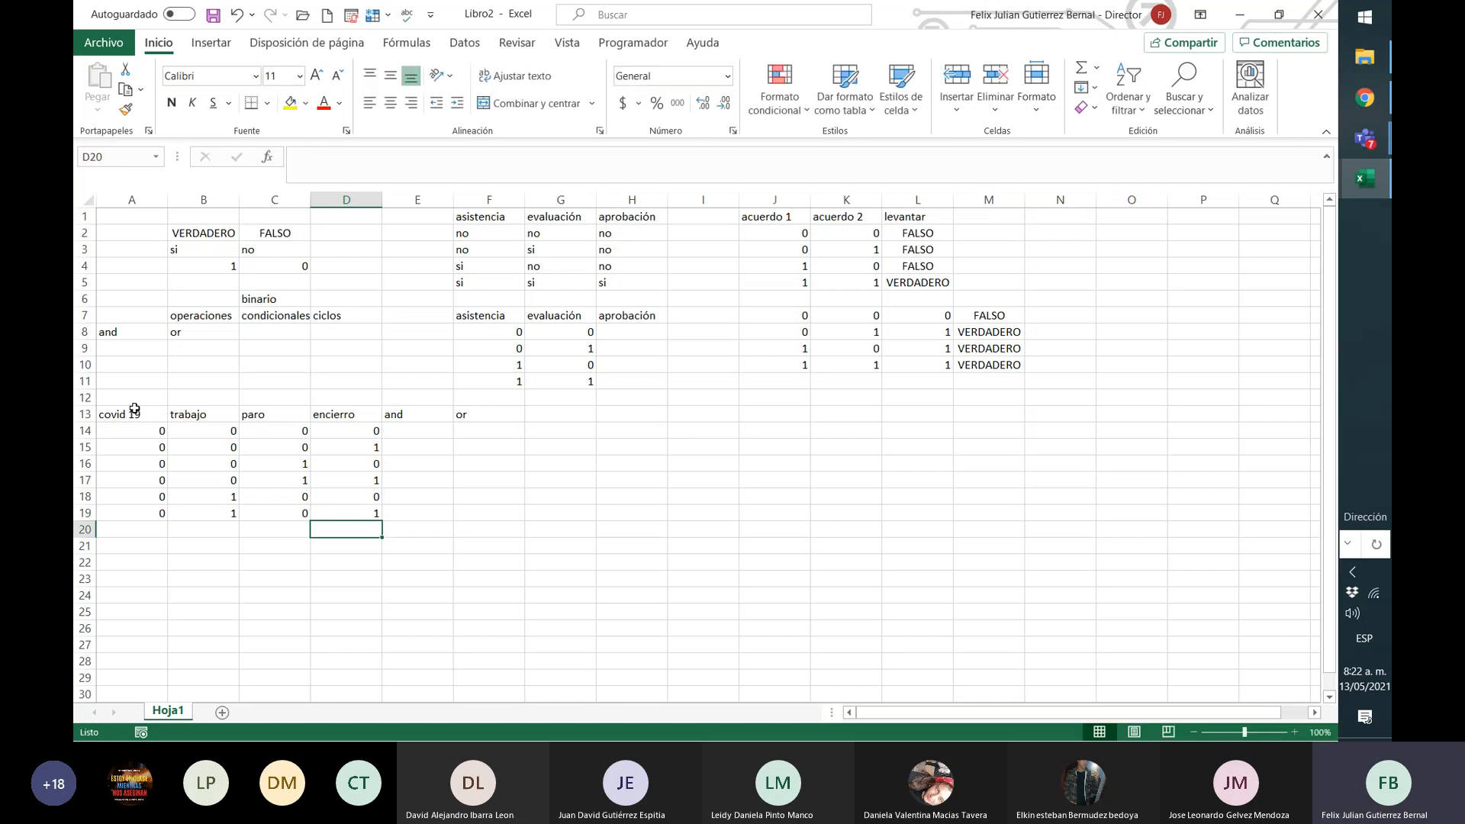
Step: Enter the combination 0, 1, 1, 0 in cells A20 to D20
{"action": "key", "text": "Left"}
{"action": "key", "text": "Left"}
{"action": "type", "text": "1"}
{"action": "key", "text": "Right"}
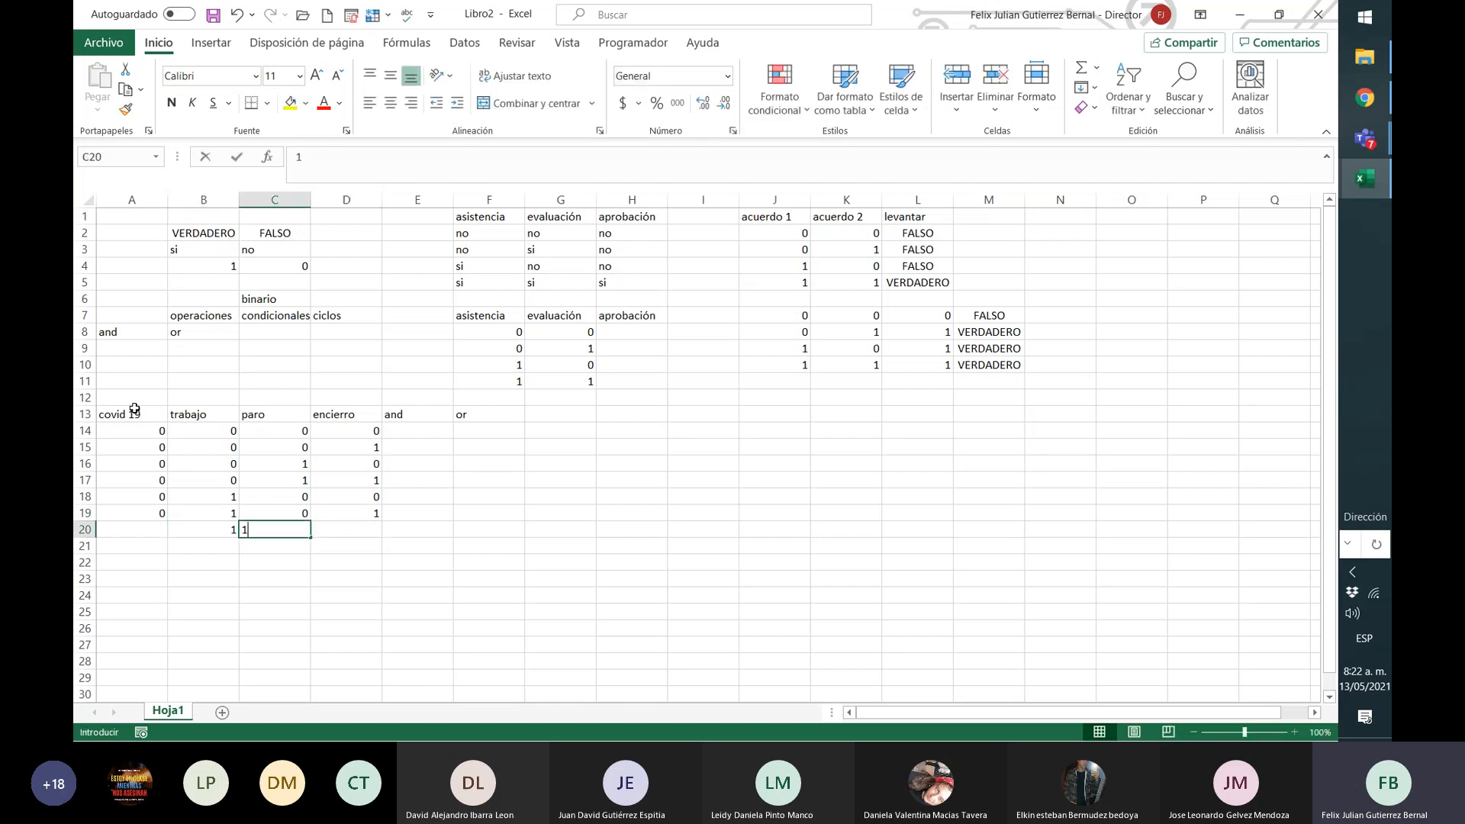
{"action": "type", "text": "1"}
{"action": "key", "text": "Right"}
{"action": "type", "text": "0"}
{"action": "key", "text": "Left"}
{"action": "key", "text": "Left"}
{"action": "key", "text": "Left"}
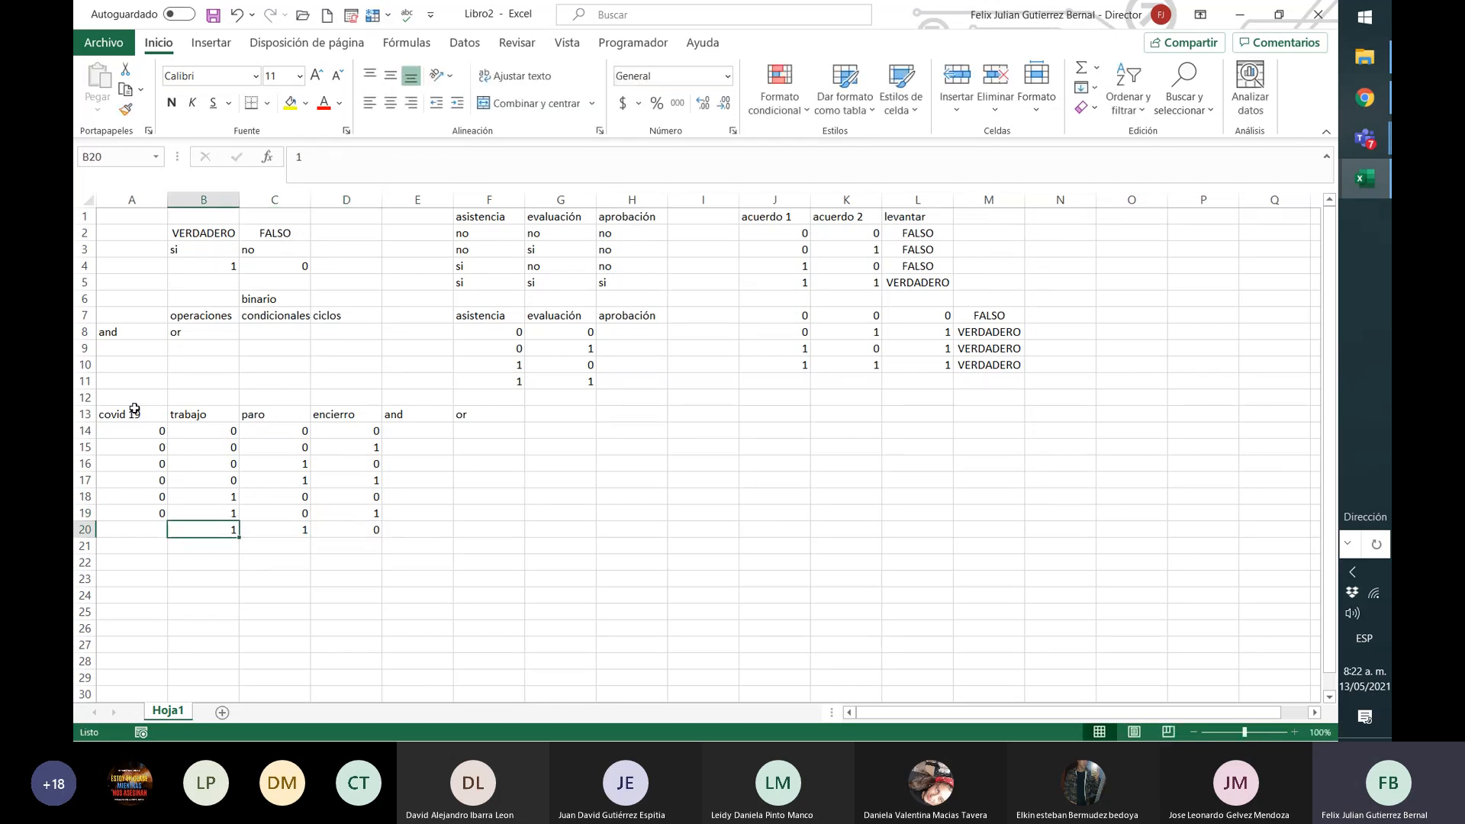
{"action": "type", "text": "0"}
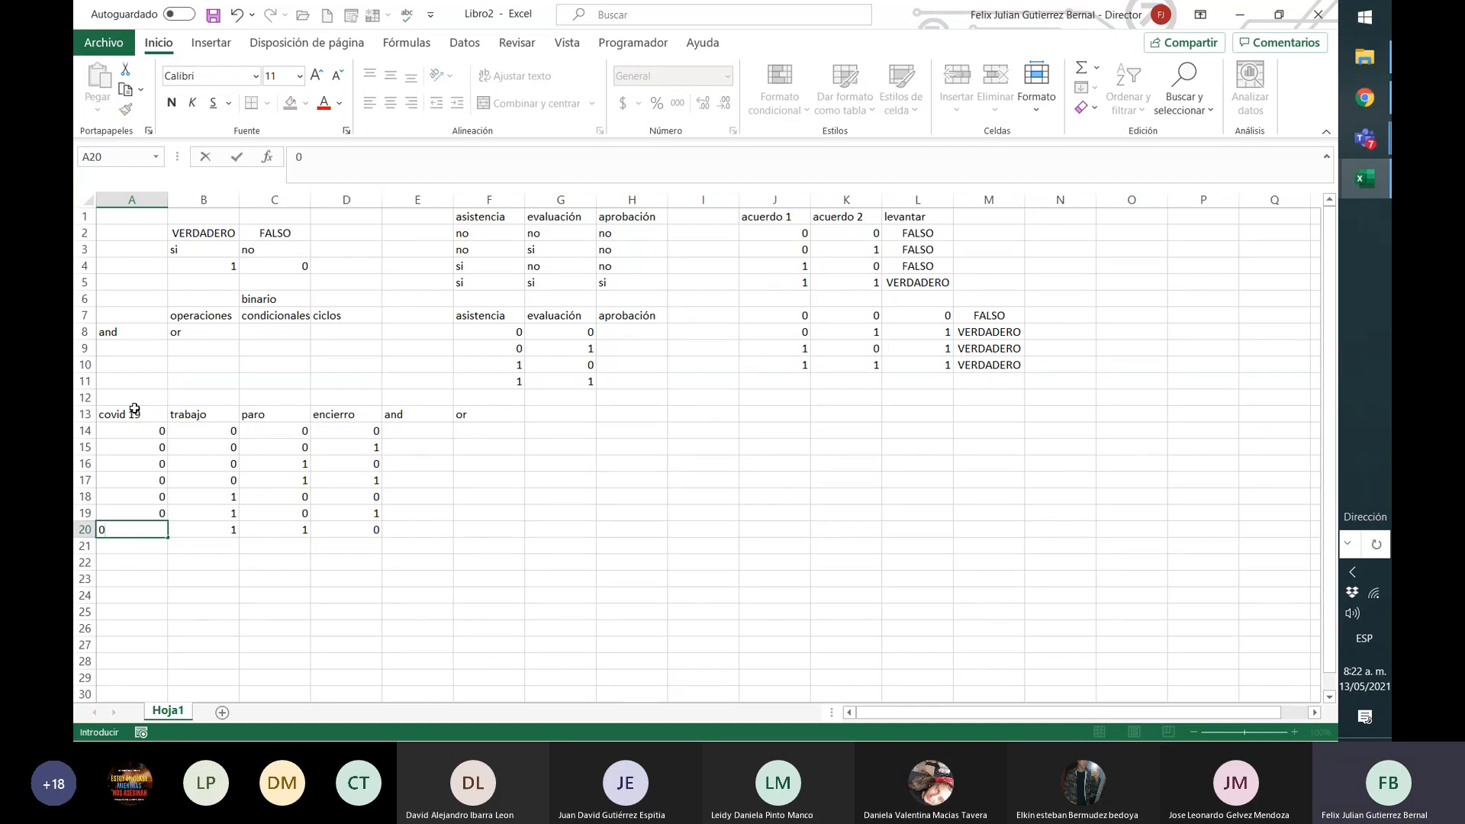
{"action": "key", "text": "Return"}
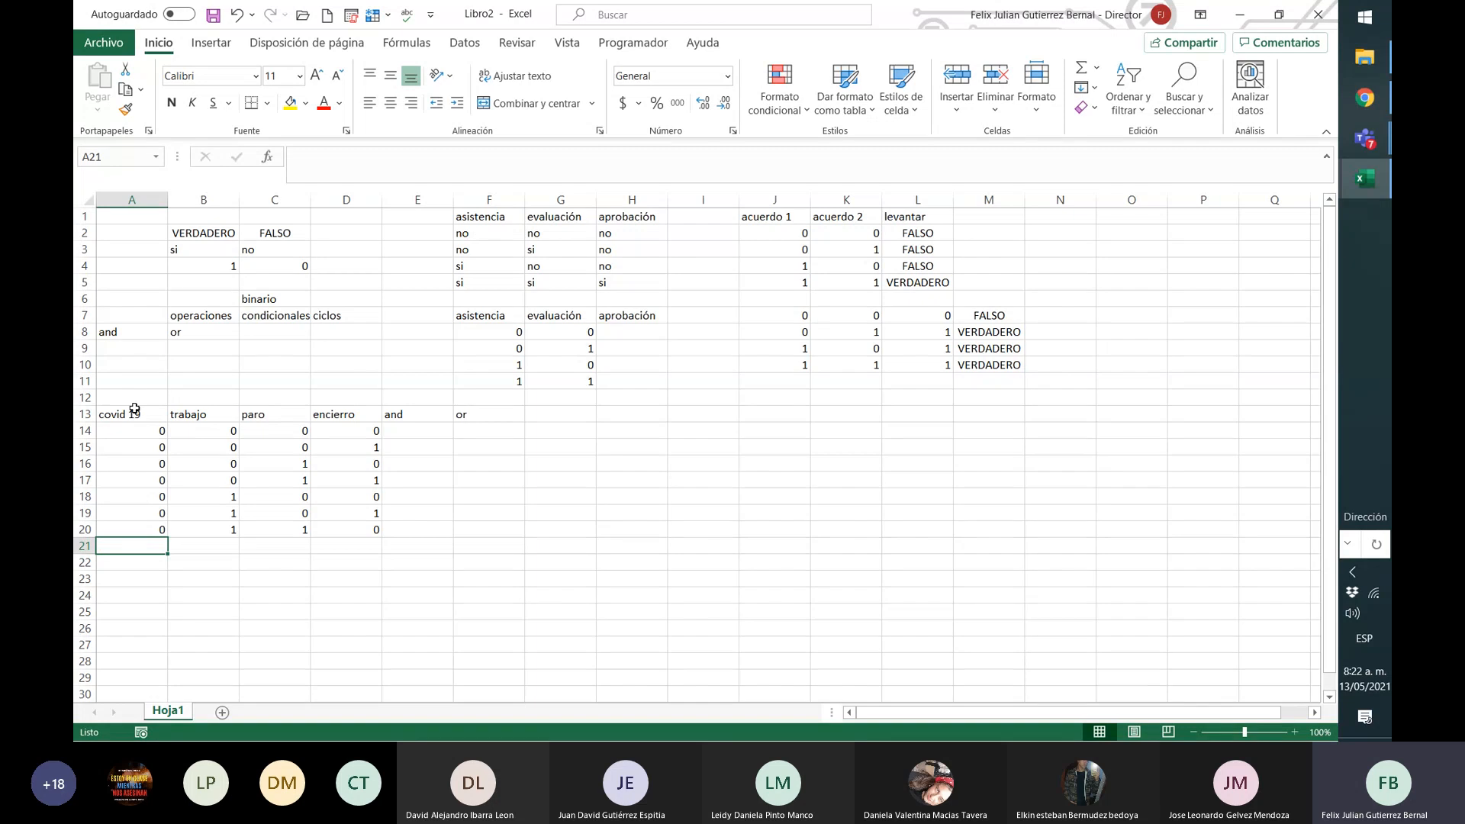
Step: Enter the combination 0, 1, 1, 1 in cells A21 to D21
{"action": "type", "text": "0"}
{"action": "key", "text": "Tab"}
{"action": "type", "text": "1"}
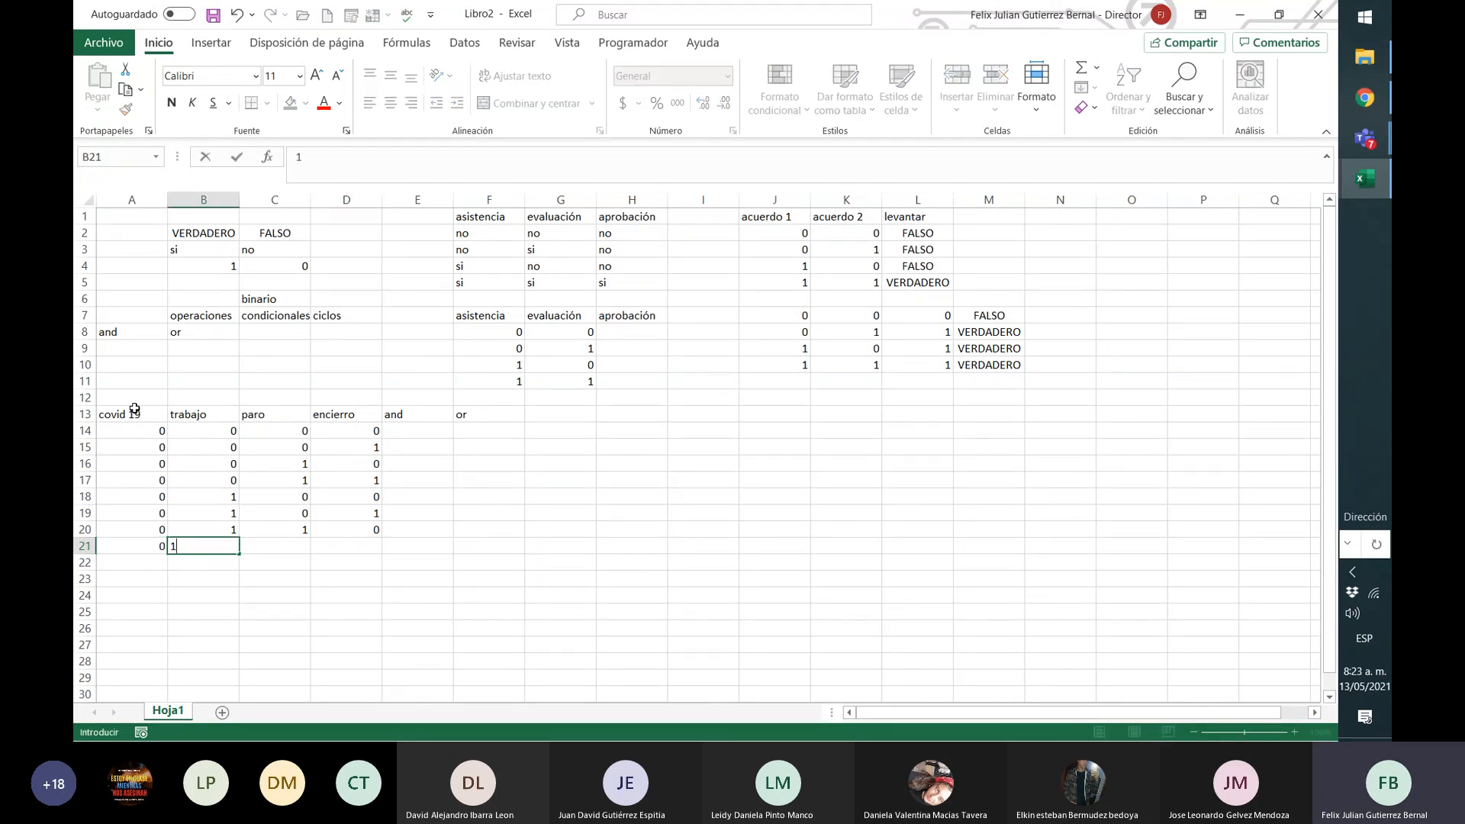
{"action": "key", "text": "Tab"}
{"action": "type", "text": "1"}
{"action": "key", "text": "Tab"}
{"action": "type", "text": "1"}
{"action": "key", "text": "Return"}
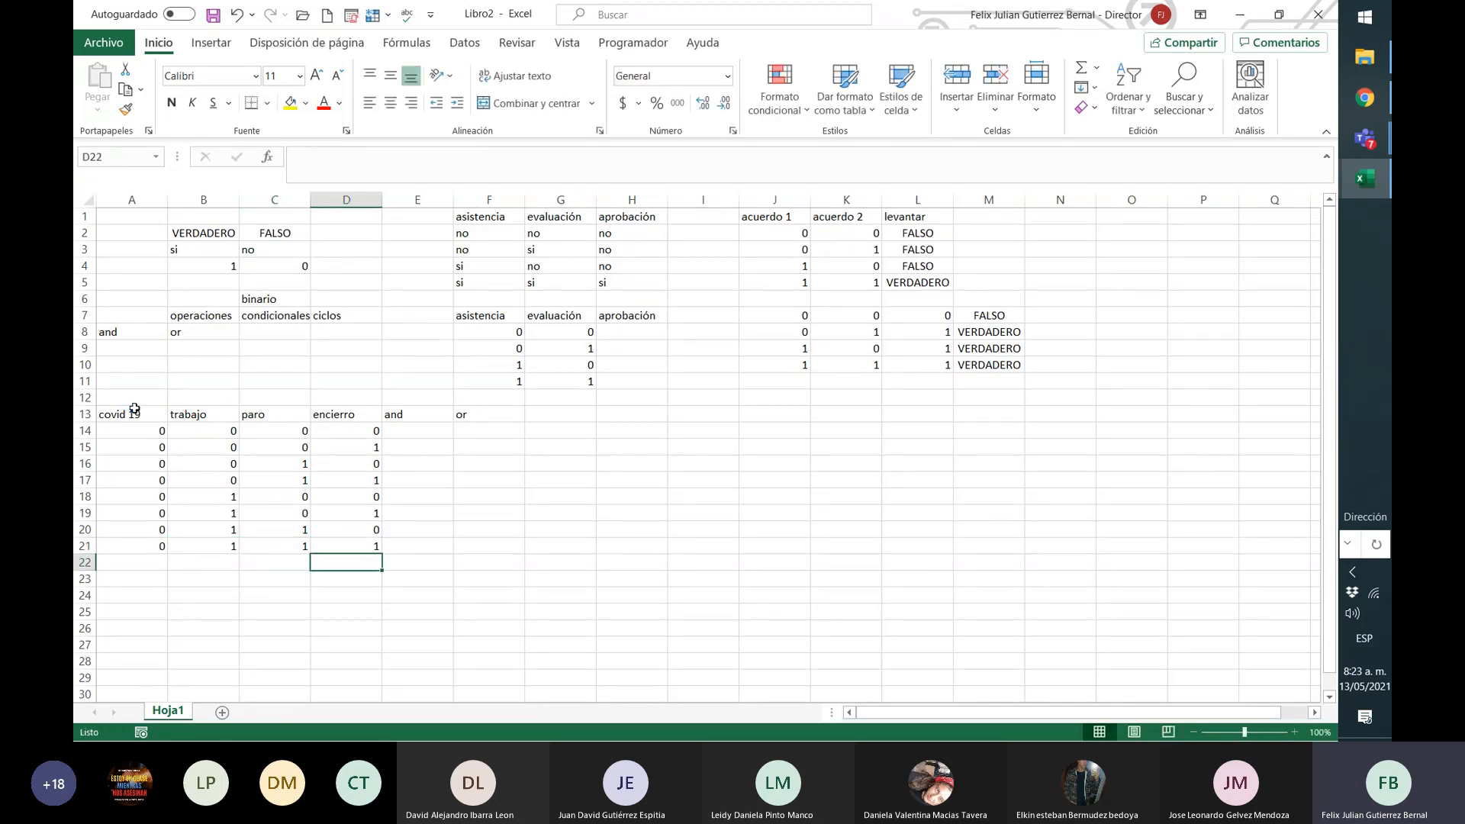
Step: Enter the combination 1, 0, 0, 0 in cells A22 to D22
{"action": "type", "text": "0"}
{"action": "key", "text": "Left"}
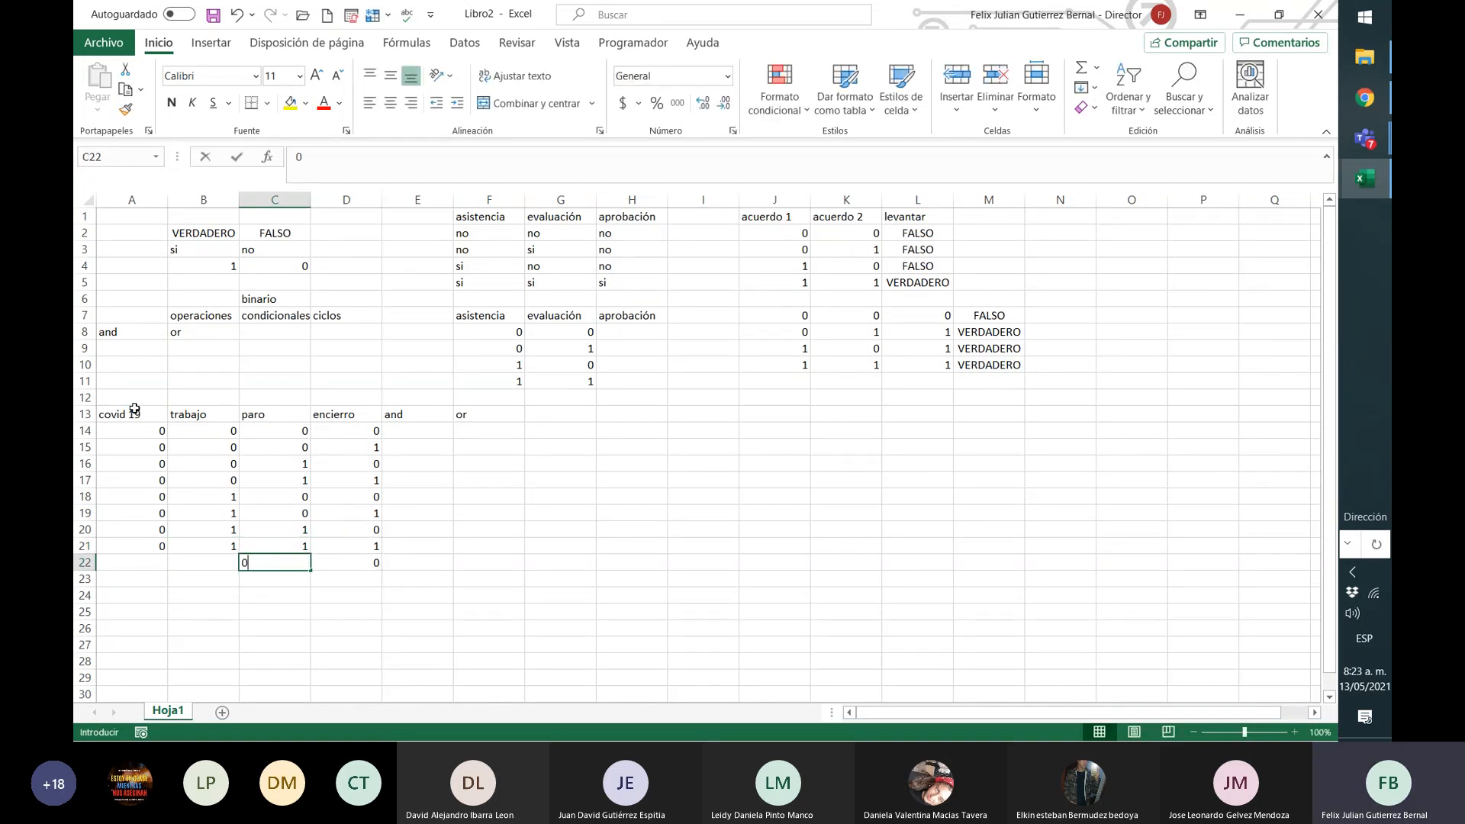
{"action": "type", "text": "0"}
{"action": "key", "text": "Left"}
{"action": "type", "text": "0"}
{"action": "key", "text": "Left"}
{"action": "type", "text": "1"}
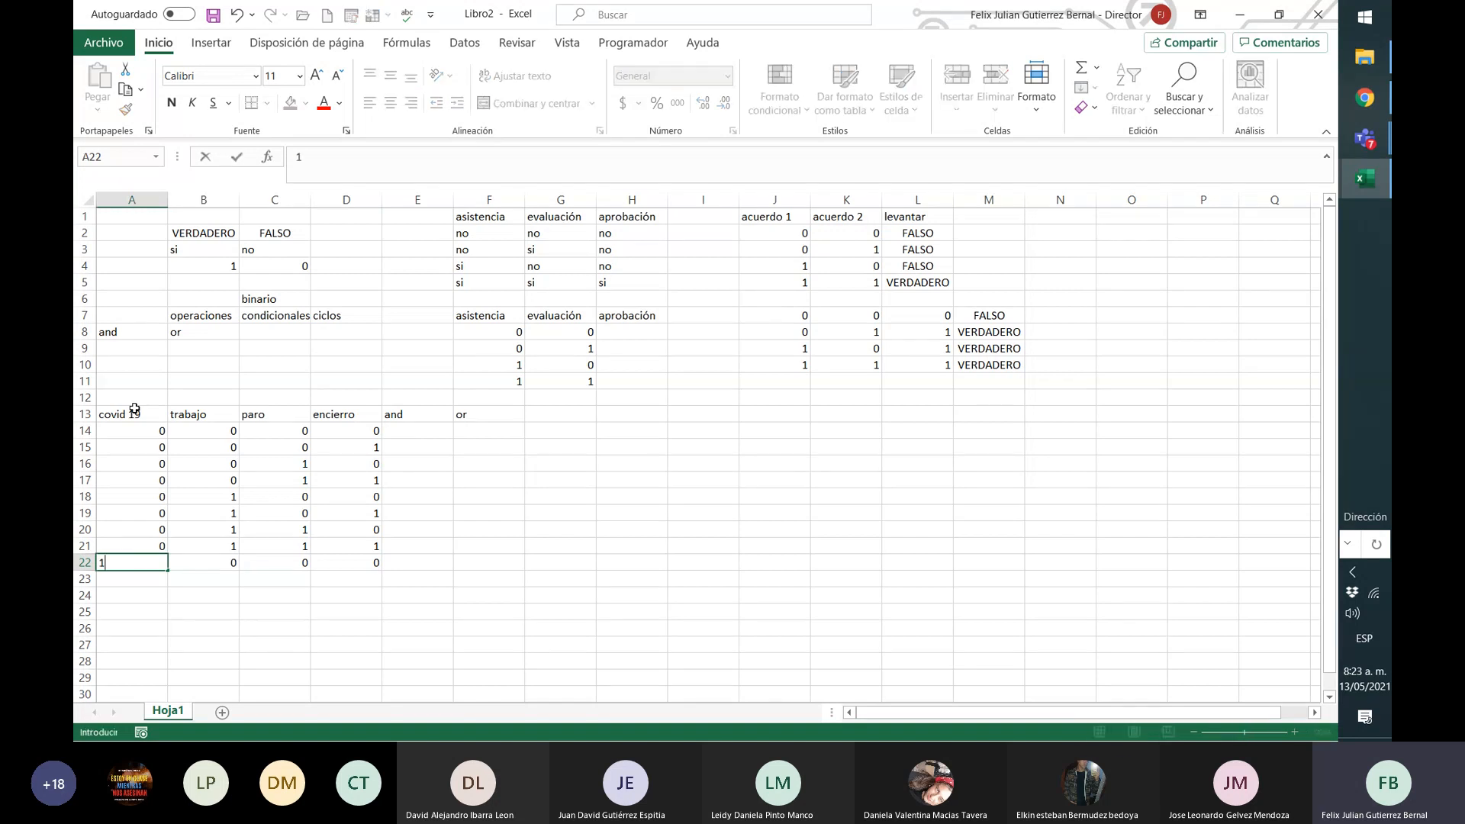
{"action": "key", "text": "Return"}
Step: Enter the combination 1, 0, 0, 1 in cells A23 to D23
{"action": "type", "text": "1"}
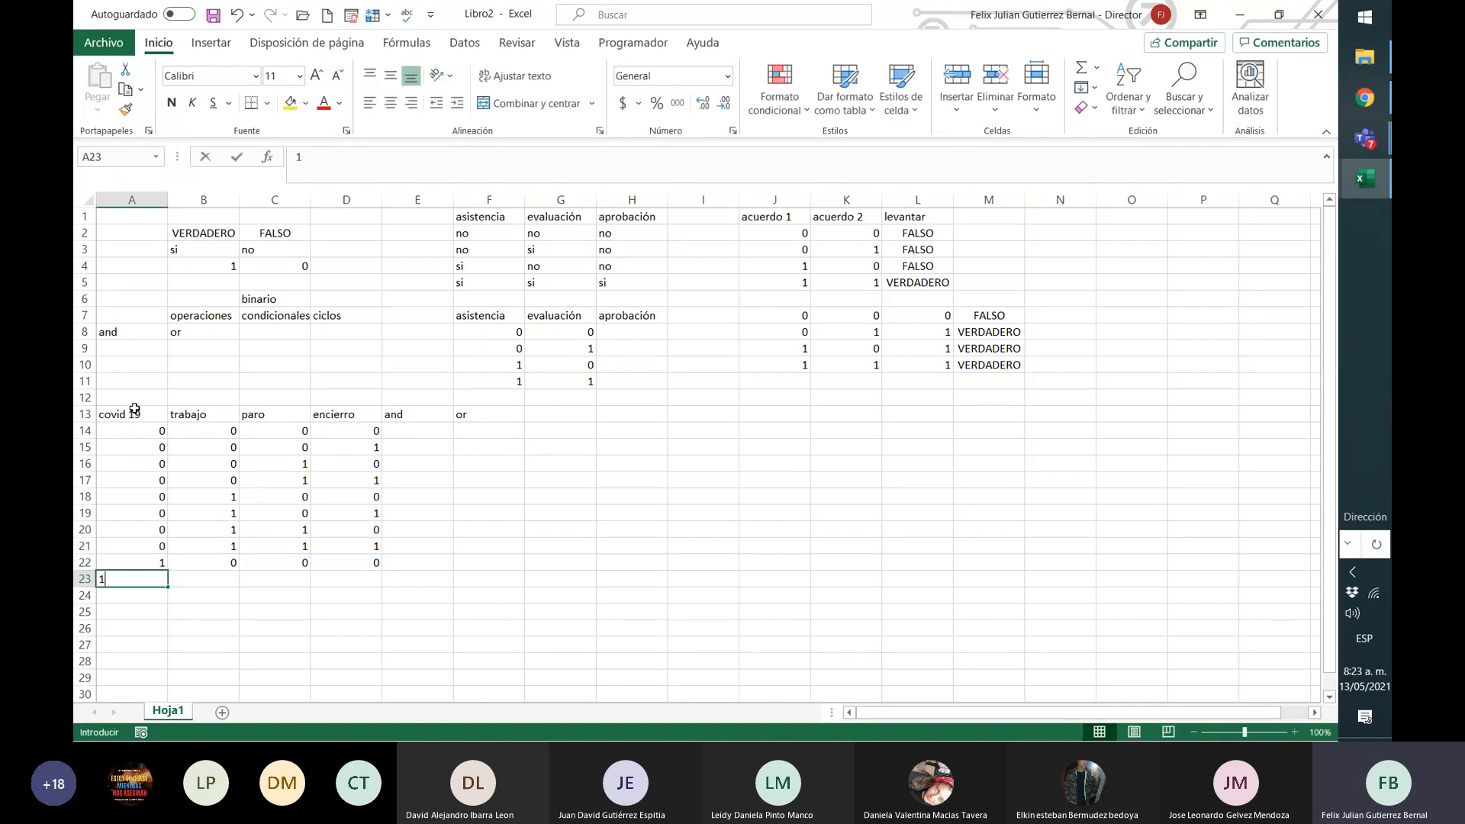
{"action": "key", "text": "Right"}
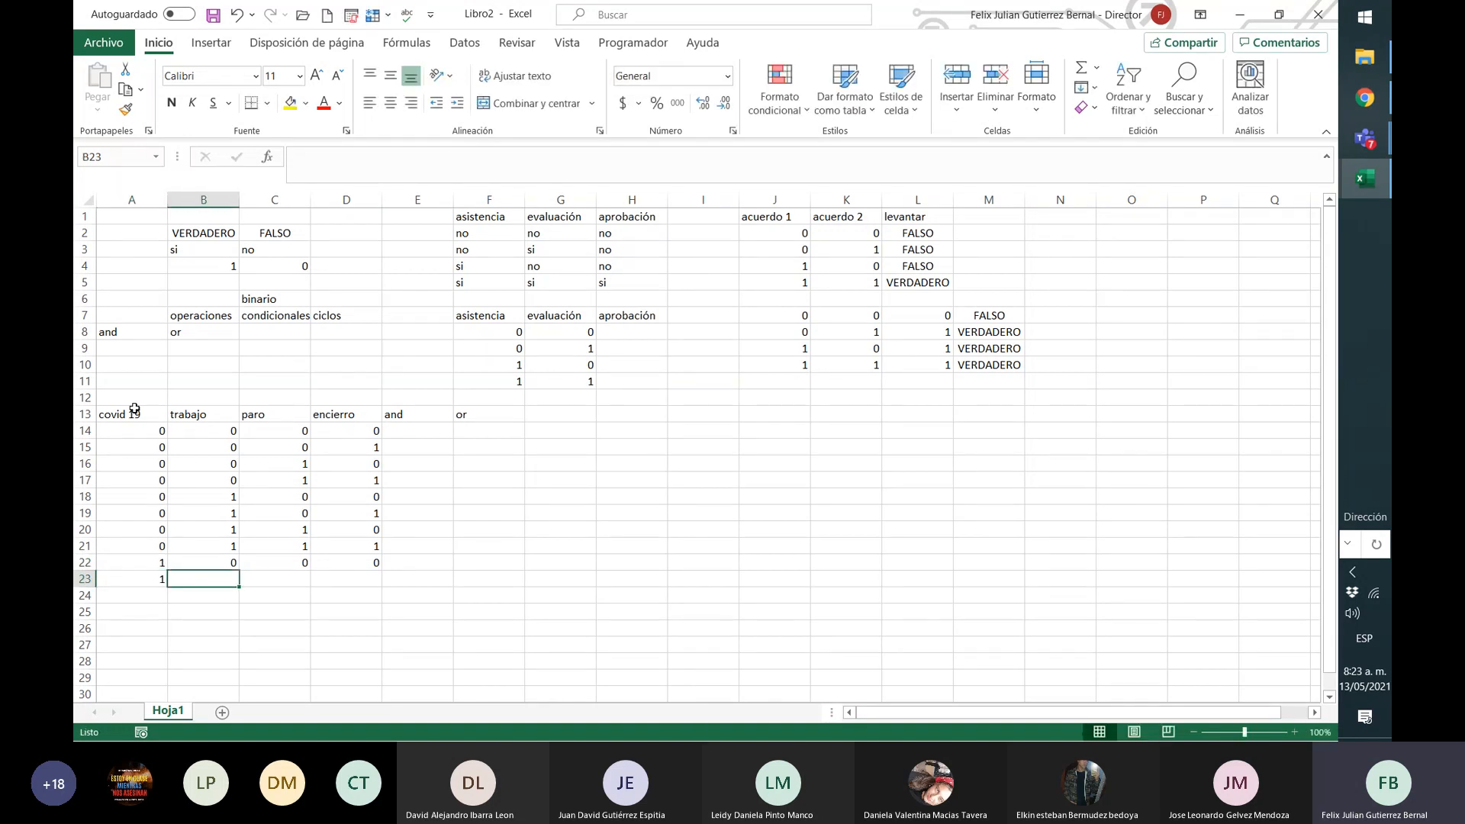
{"action": "type", "text": "0"}
{"action": "key", "text": "Right"}
{"action": "type", "text": "0"}
{"action": "key", "text": "Right"}
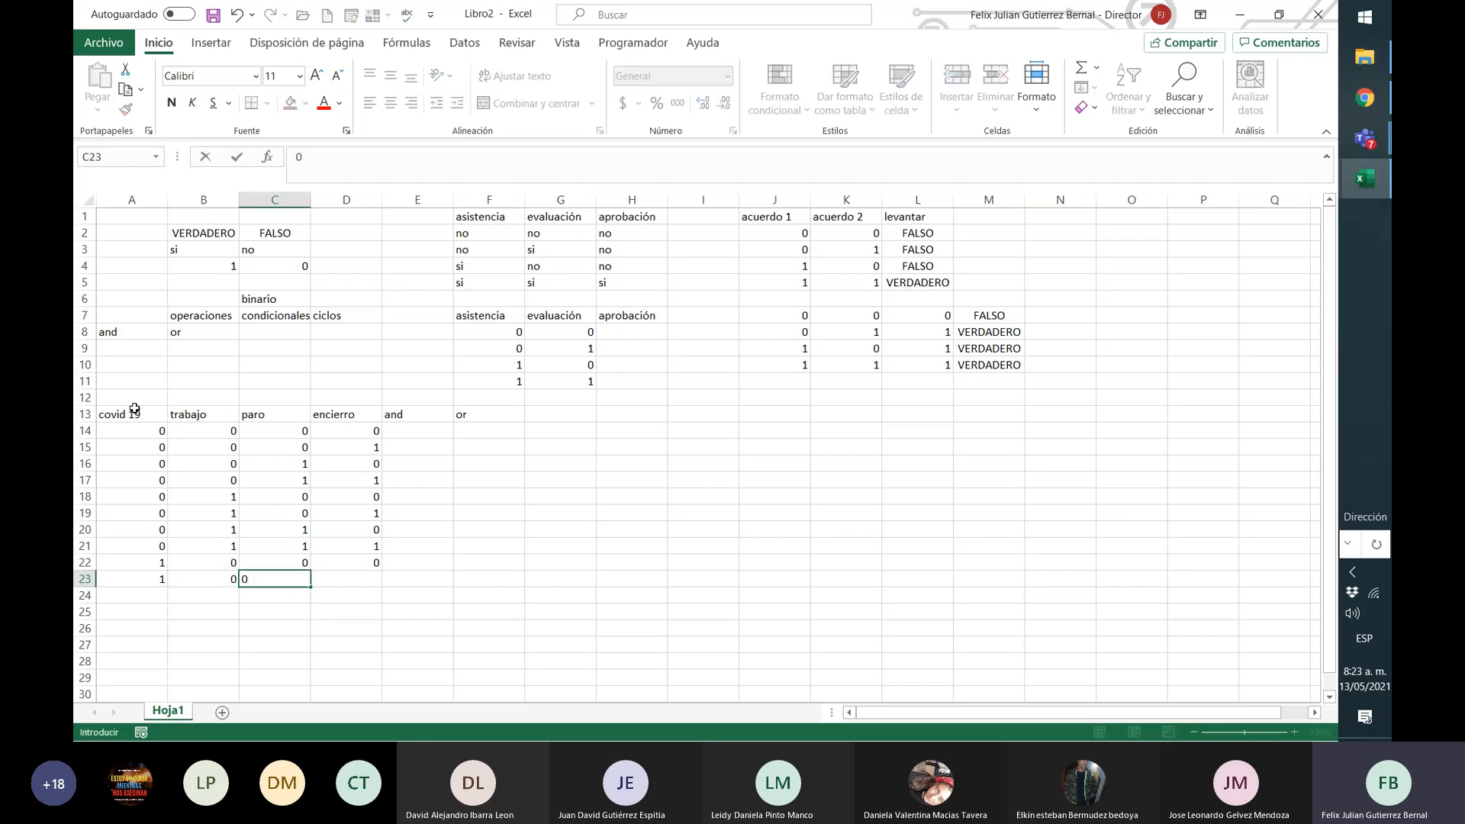
{"action": "type", "text": "1"}
{"action": "key", "text": "Return"}
Step: Enter the combination 1, 0, 1, 0 in cells A24 to D24
{"action": "key", "text": "Left"}
{"action": "key", "text": "Left"}
{"action": "key", "text": "Left"}
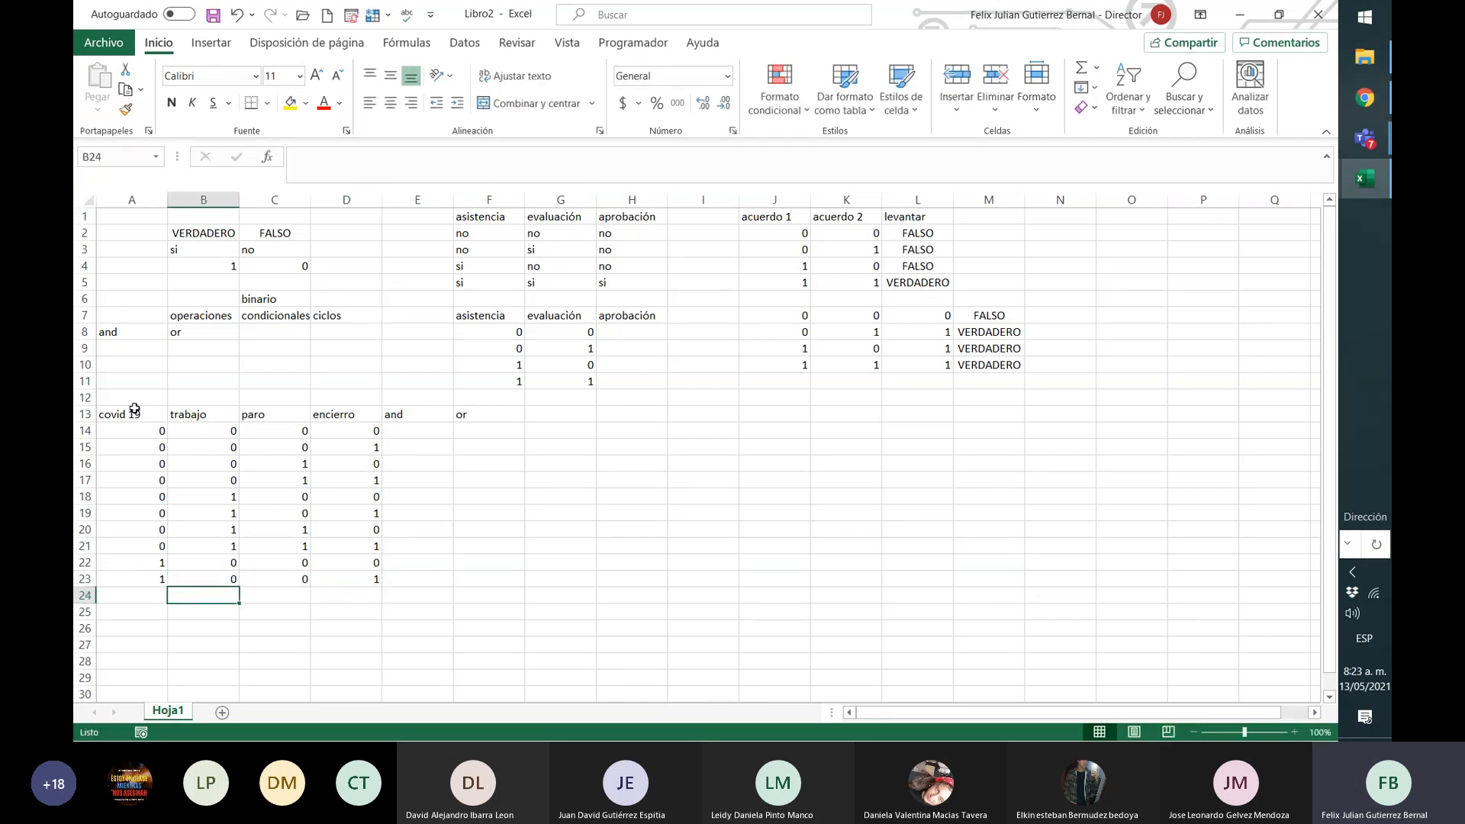
{"action": "type", "text": "1"}
{"action": "key", "text": "Right"}
{"action": "type", "text": "0"}
{"action": "key", "text": "Right"}
{"action": "type", "text": "1"}
{"action": "key", "text": "Right"}
{"action": "type", "text": "0"}
{"action": "key", "text": "Return"}
Step: Enter the combination 1, 0, 1, 1 in cells A25 to D25
{"action": "key", "text": "Left"}
{"action": "key", "text": "Left"}
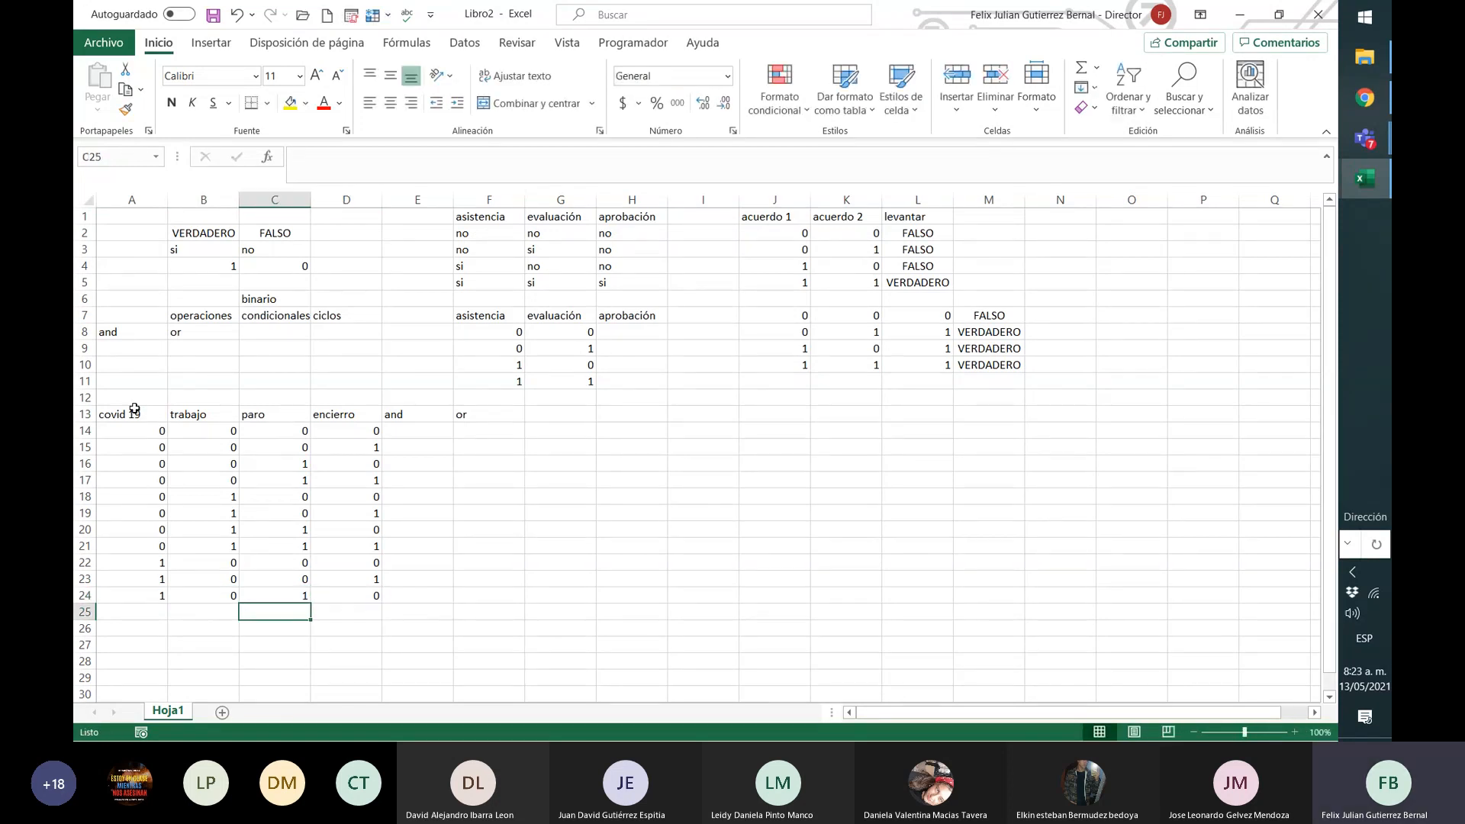
{"action": "key", "text": "Left"}
{"action": "type", "text": "1"}
{"action": "key", "text": "Right"}
{"action": "type", "text": "0"}
{"action": "key", "text": "Right"}
{"action": "type", "text": "1"}
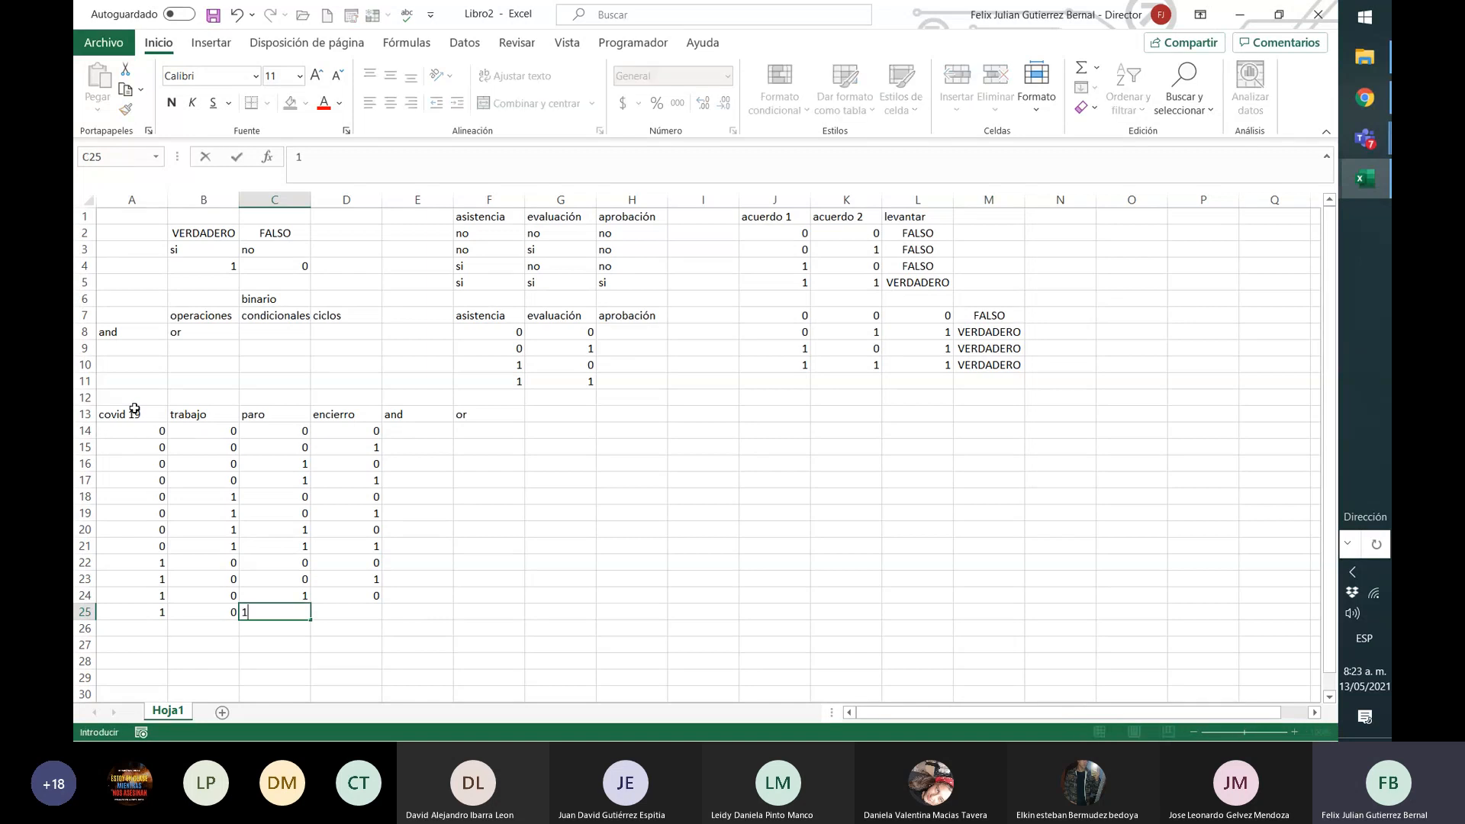
{"action": "key", "text": "Right"}
{"action": "type", "text": "1"}
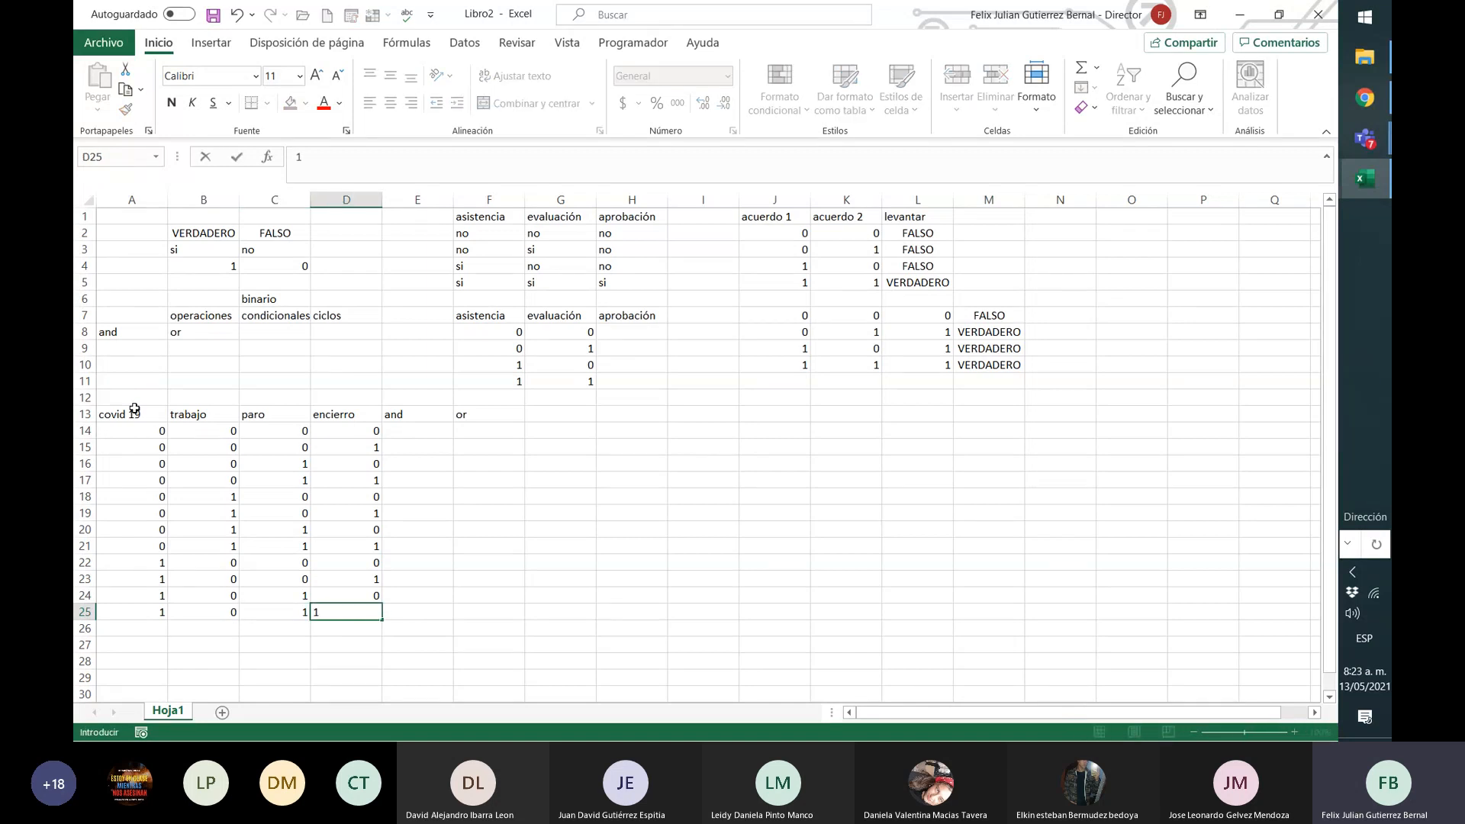
{"action": "key", "text": "Return"}
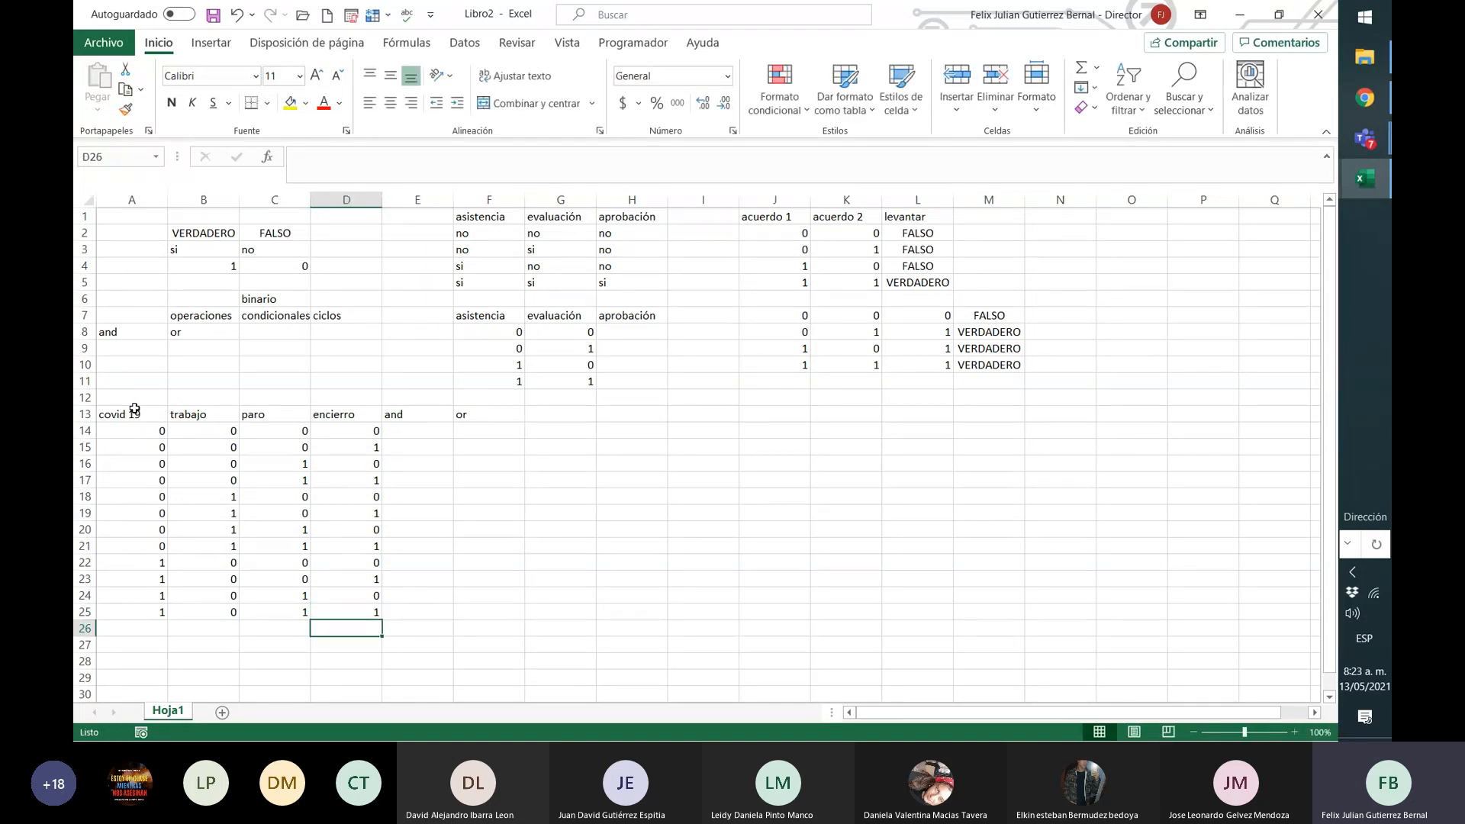
Step: Enter the combination 1, 1, 0, 0 in cells A26 to D26
{"action": "key", "text": "Left"}
{"action": "key", "text": "Left"}
{"action": "type", "text": "1"}
{"action": "key", "text": "Left"}
{"action": "type", "text": "1"}
{"action": "key", "text": "Right"}
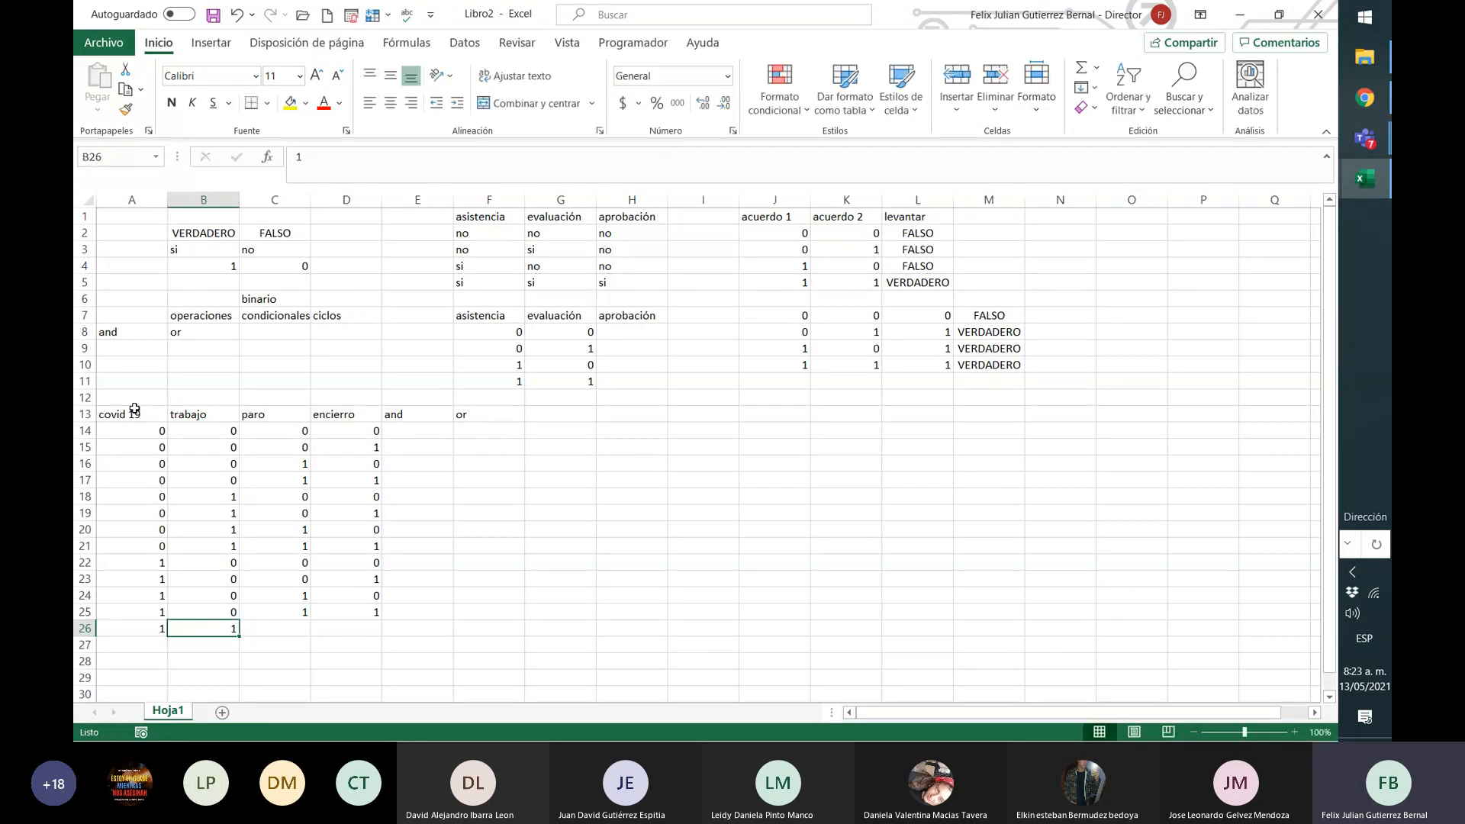
{"action": "key", "text": "Right"}
{"action": "type", "text": "0"}
{"action": "key", "text": "Right"}
{"action": "type", "text": "0"}
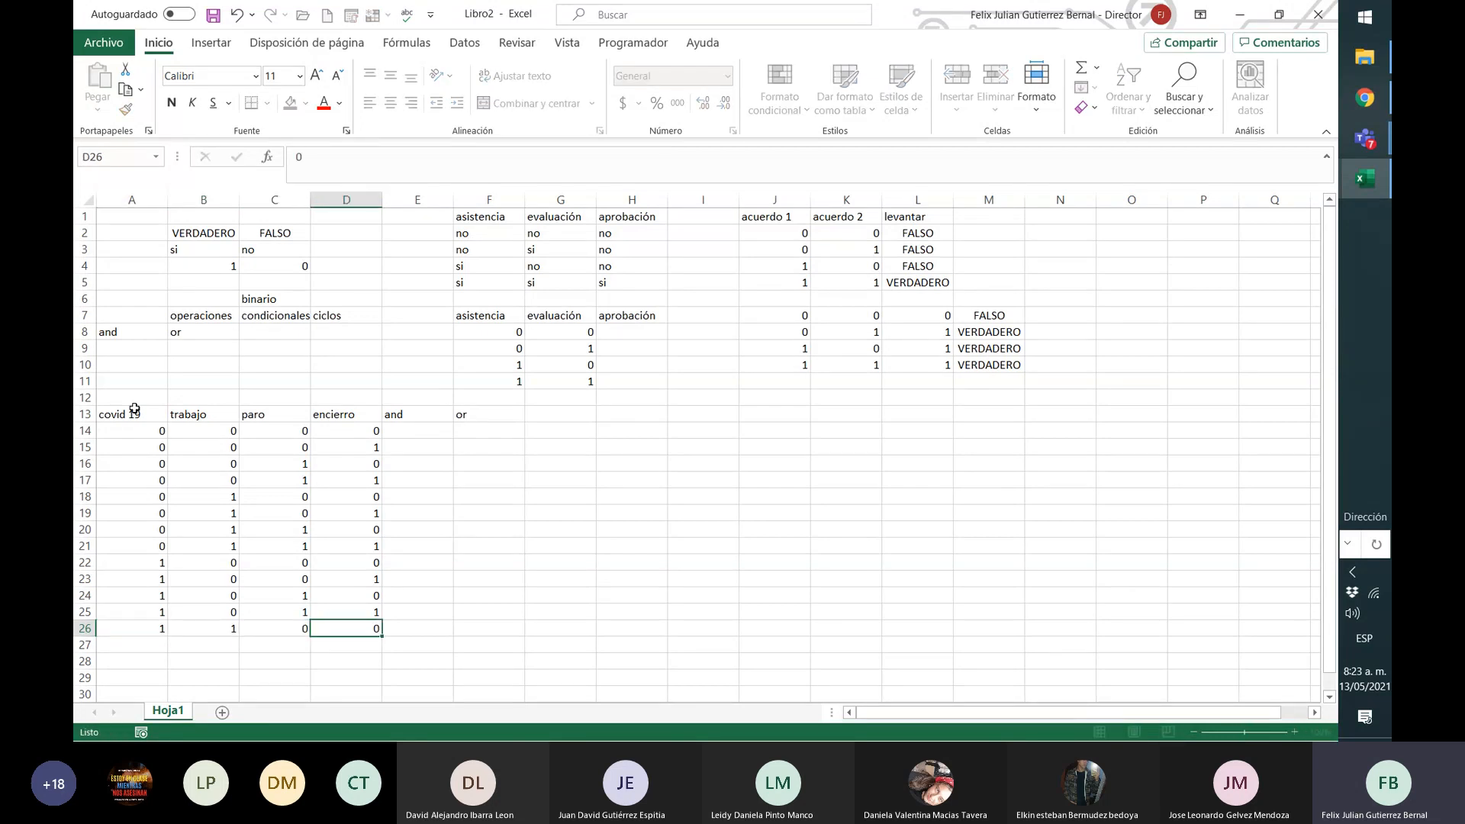
{"action": "key", "text": "Return"}
Step: Enter the combination 1, 1, 0, 1 in cells A27 to D27
{"action": "key", "text": "Left"}
{"action": "key", "text": "Left"}
{"action": "key", "text": "Left"}
{"action": "type", "text": "1"}
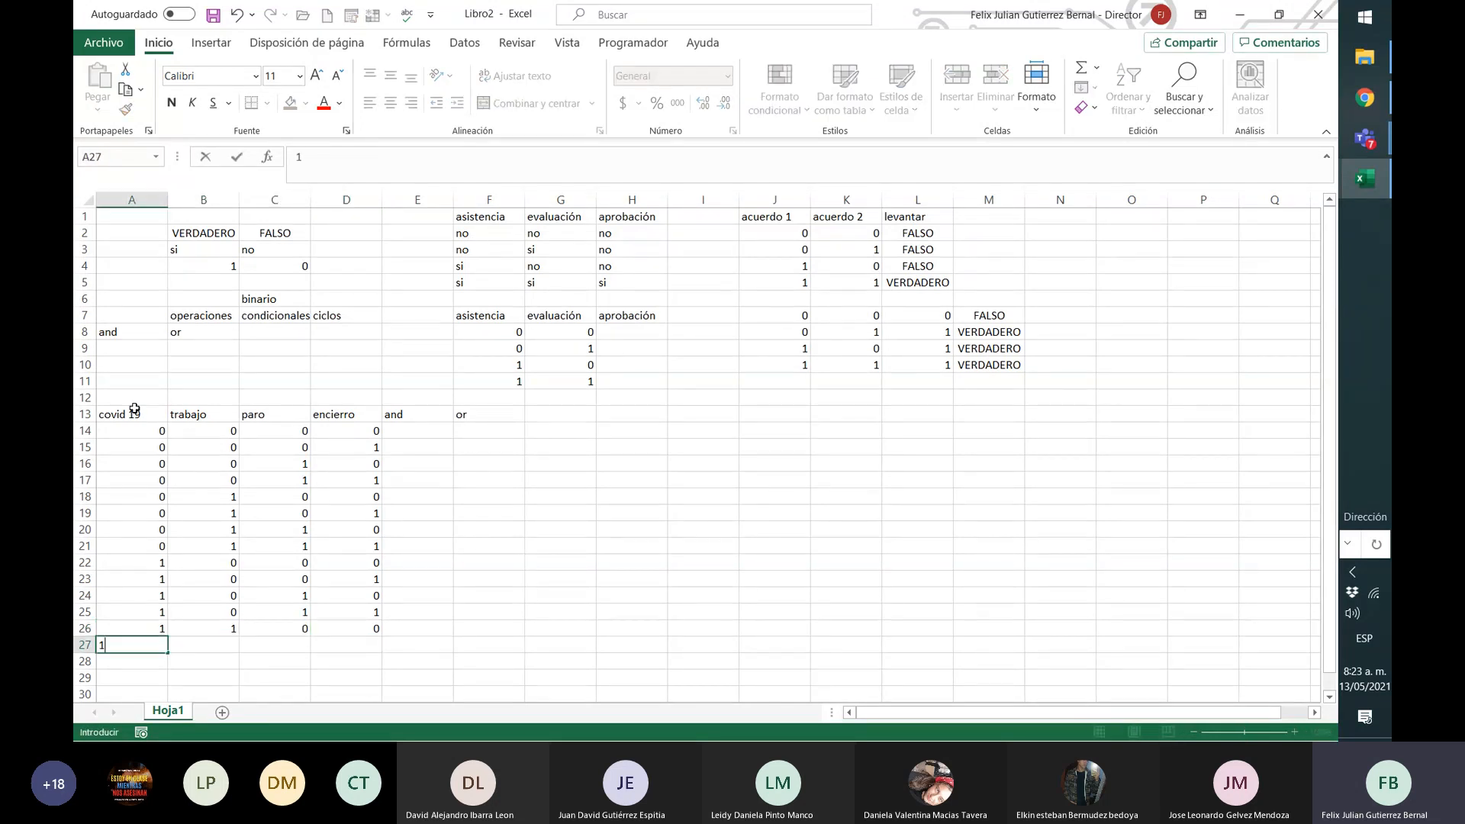
{"action": "key", "text": "Right"}
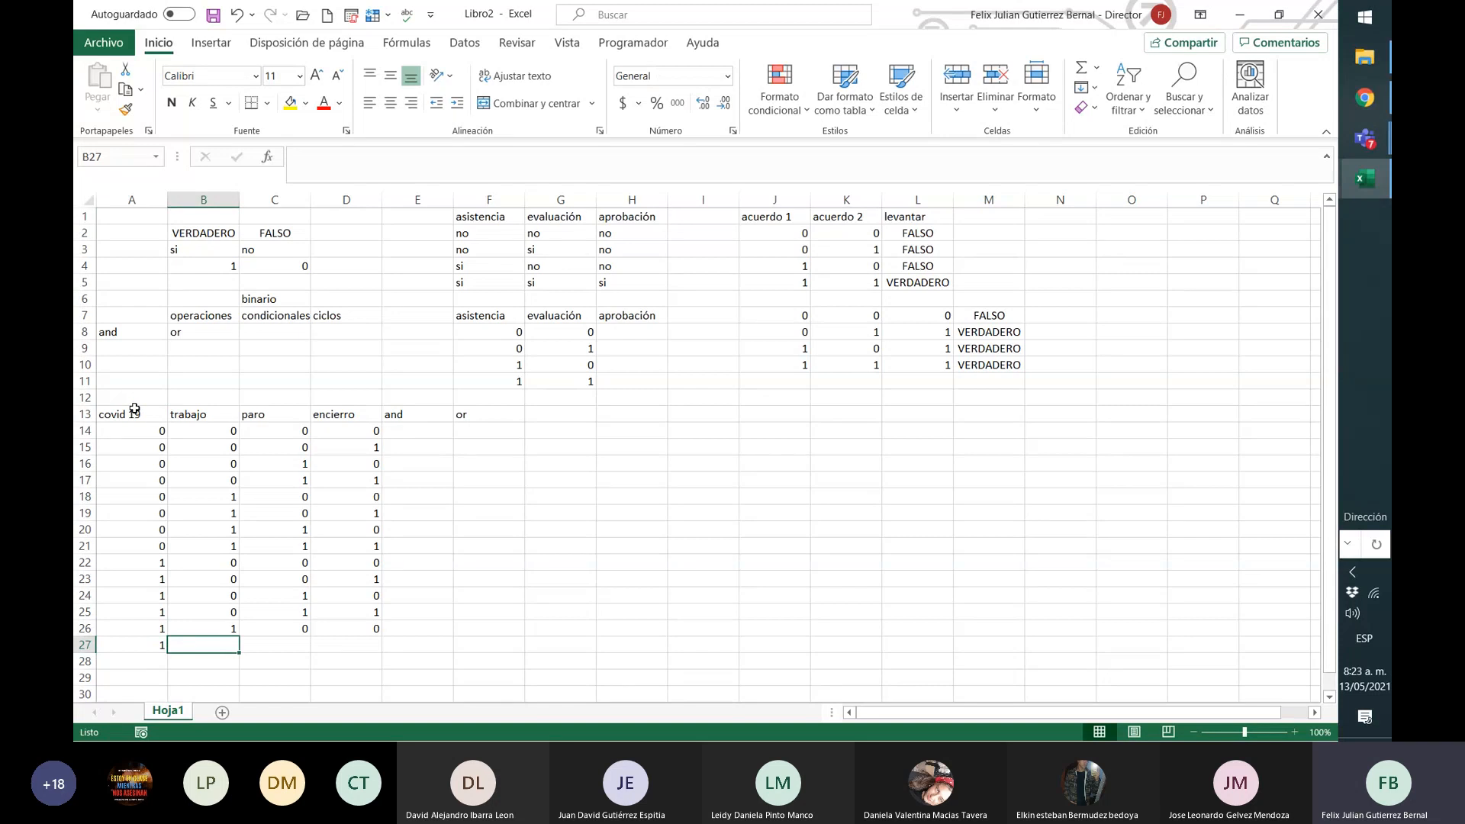
{"action": "type", "text": "1"}
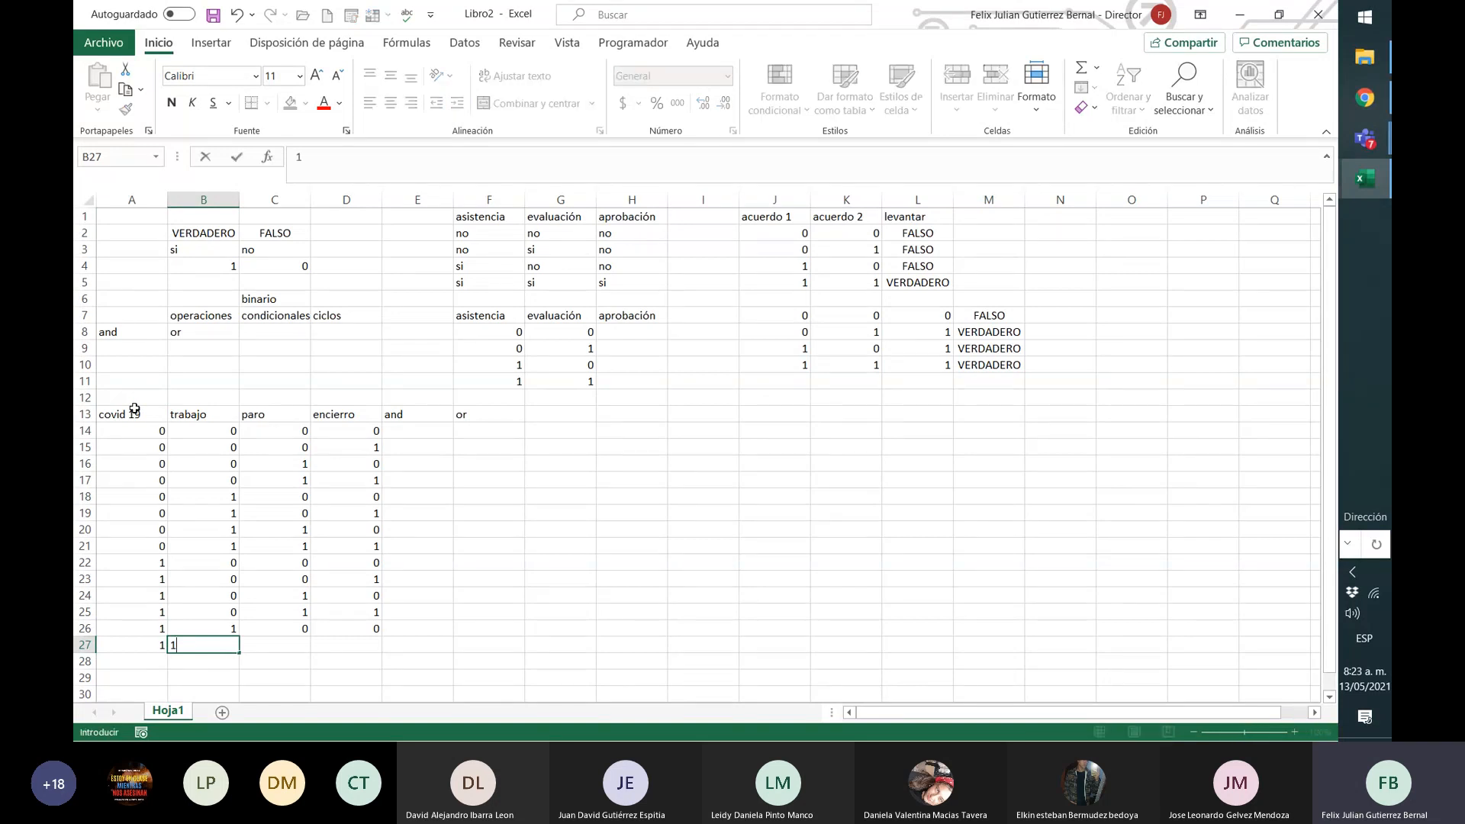
{"action": "key", "text": "Right"}
{"action": "type", "text": "0"}
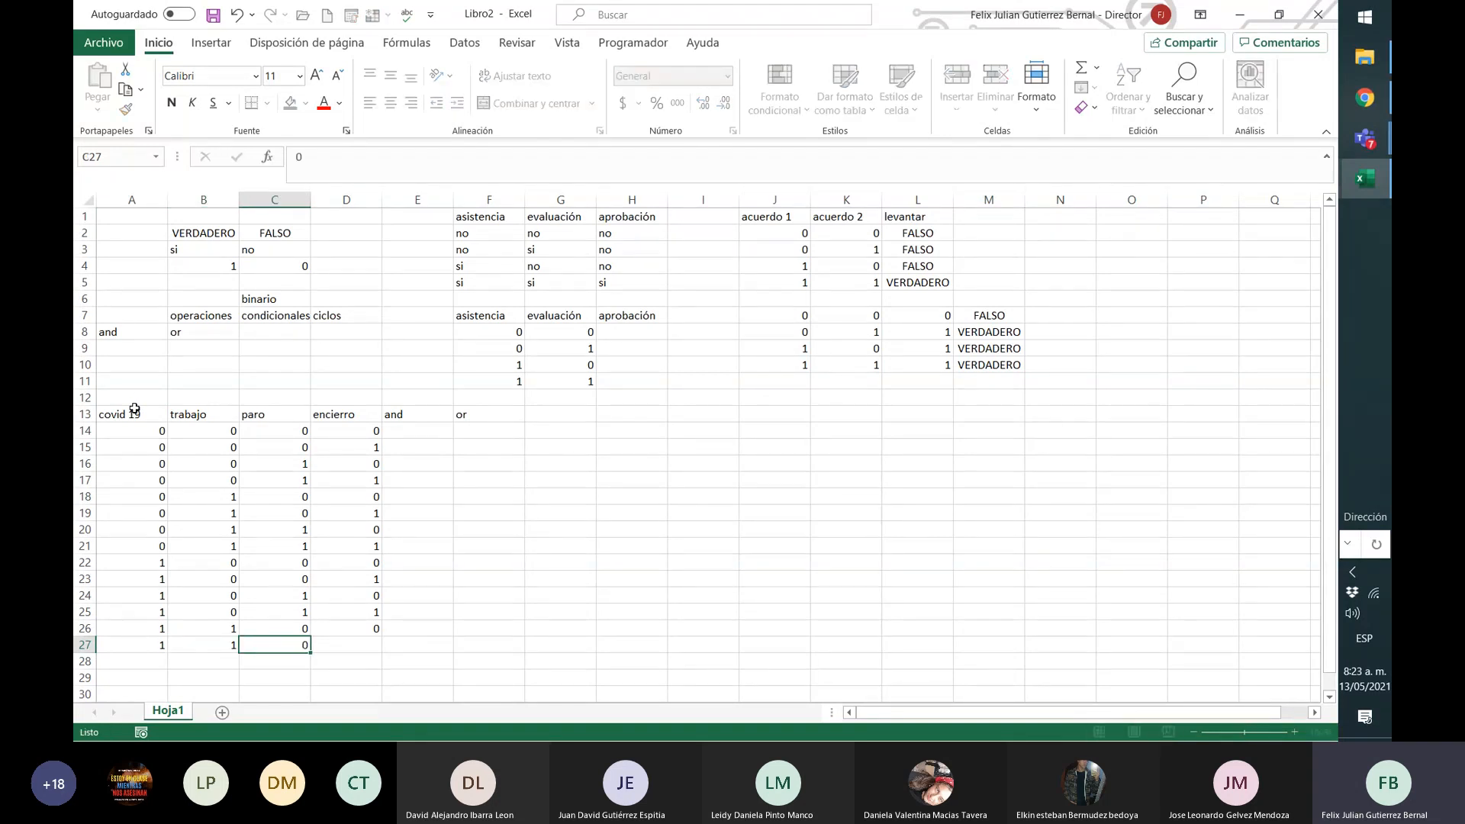
{"action": "key", "text": "Right"}
{"action": "type", "text": "1"}
{"action": "key", "text": "Return"}
Step: Enter the combination 1, 1, 1, 0 in cells A28 to D28
{"action": "key", "text": "Left"}
{"action": "key", "text": "Left"}
{"action": "key", "text": "Left"}
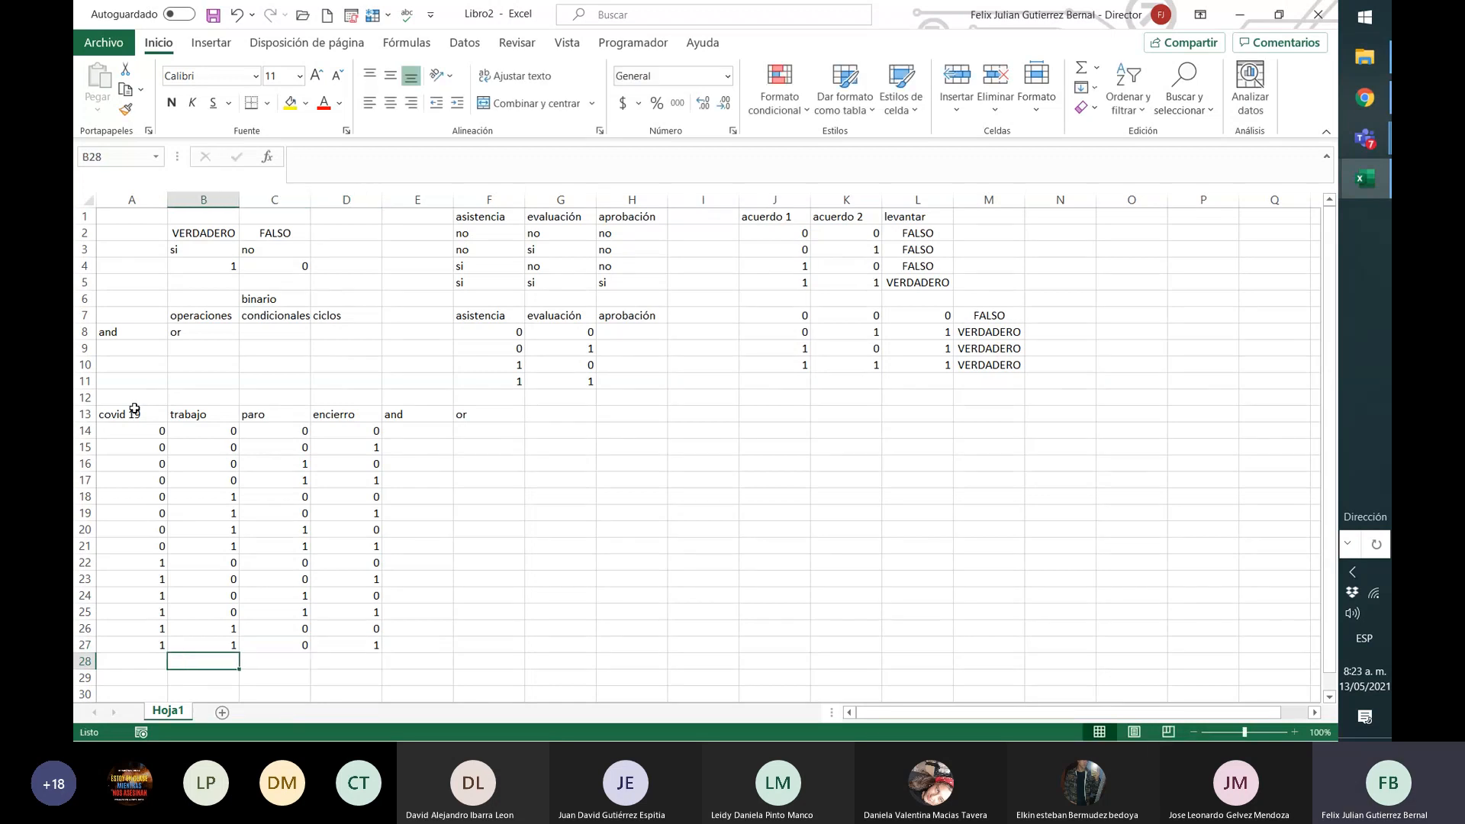
{"action": "type", "text": "1"}
{"action": "key", "text": "Right"}
{"action": "type", "text": "1"}
{"action": "key", "text": "Right"}
{"action": "type", "text": "1"}
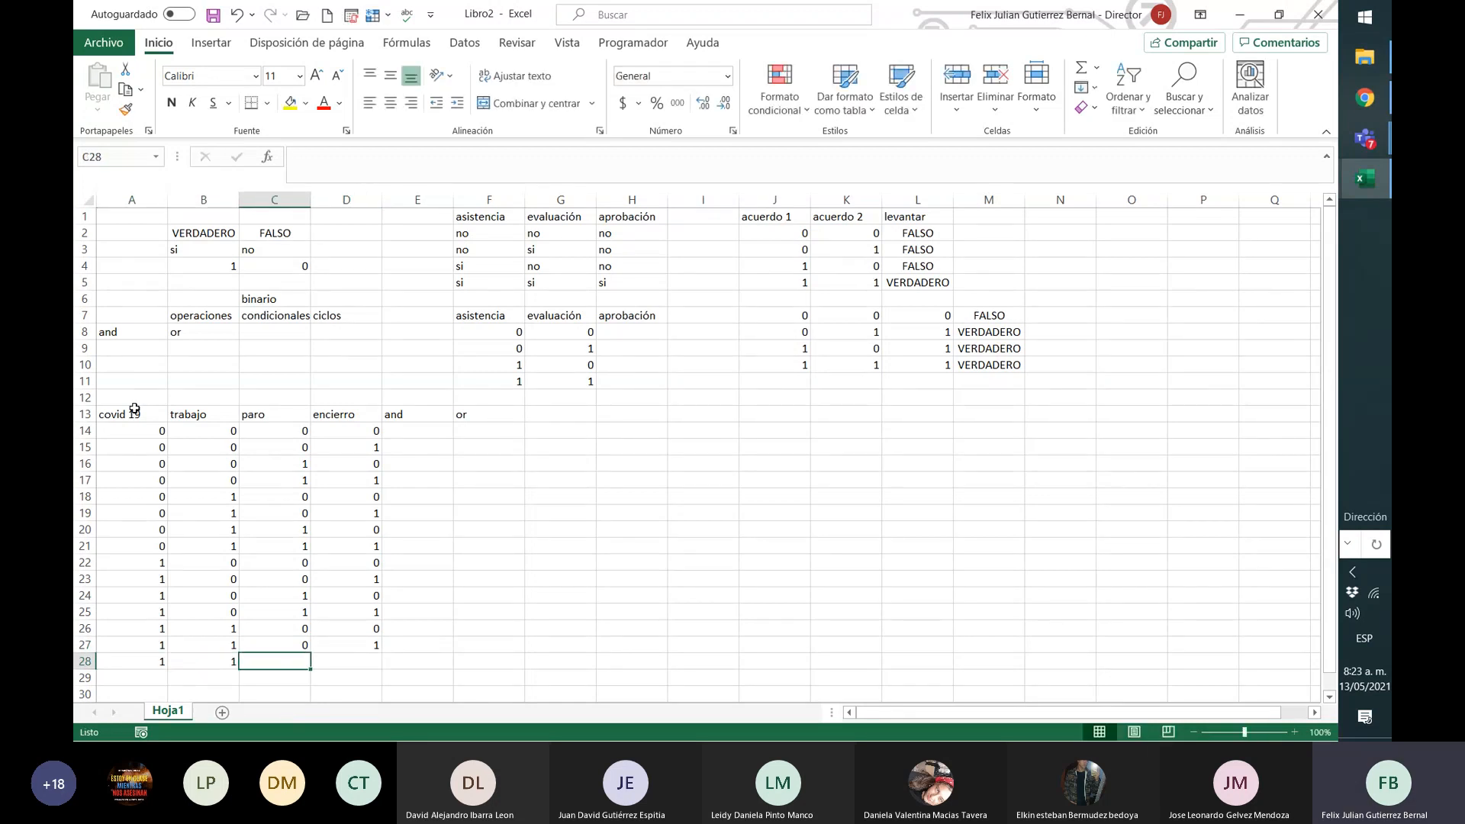
{"action": "key", "text": "Right"}
{"action": "type", "text": "0"}
{"action": "key", "text": "Return"}
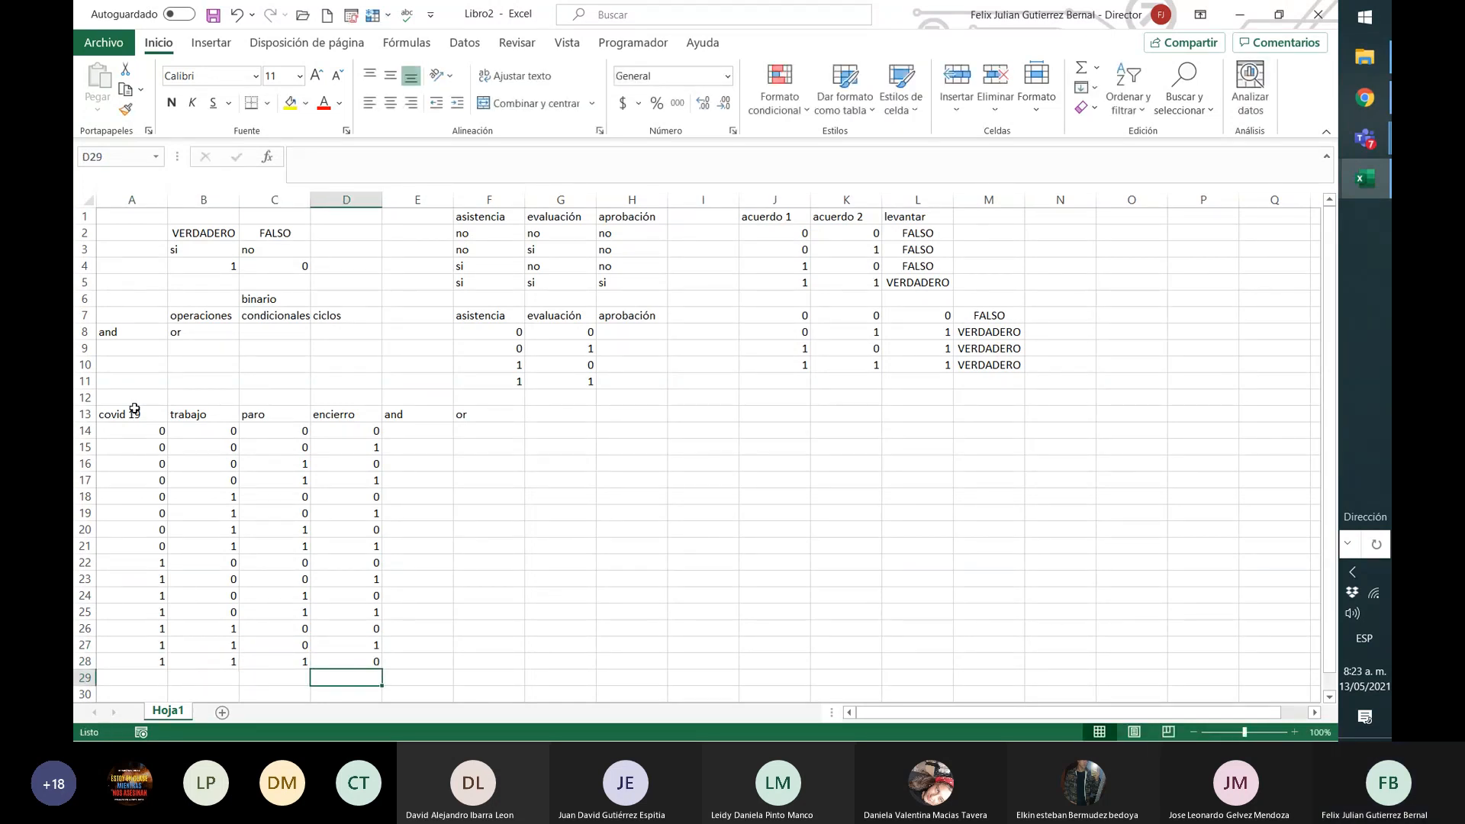
Step: Enter the combination 1, 1, 1, 1 in cells A29 to D29
{"action": "key", "text": "Left"}
{"action": "key", "text": "Left"}
{"action": "key", "text": "Left"}
{"action": "type", "text": "1"}
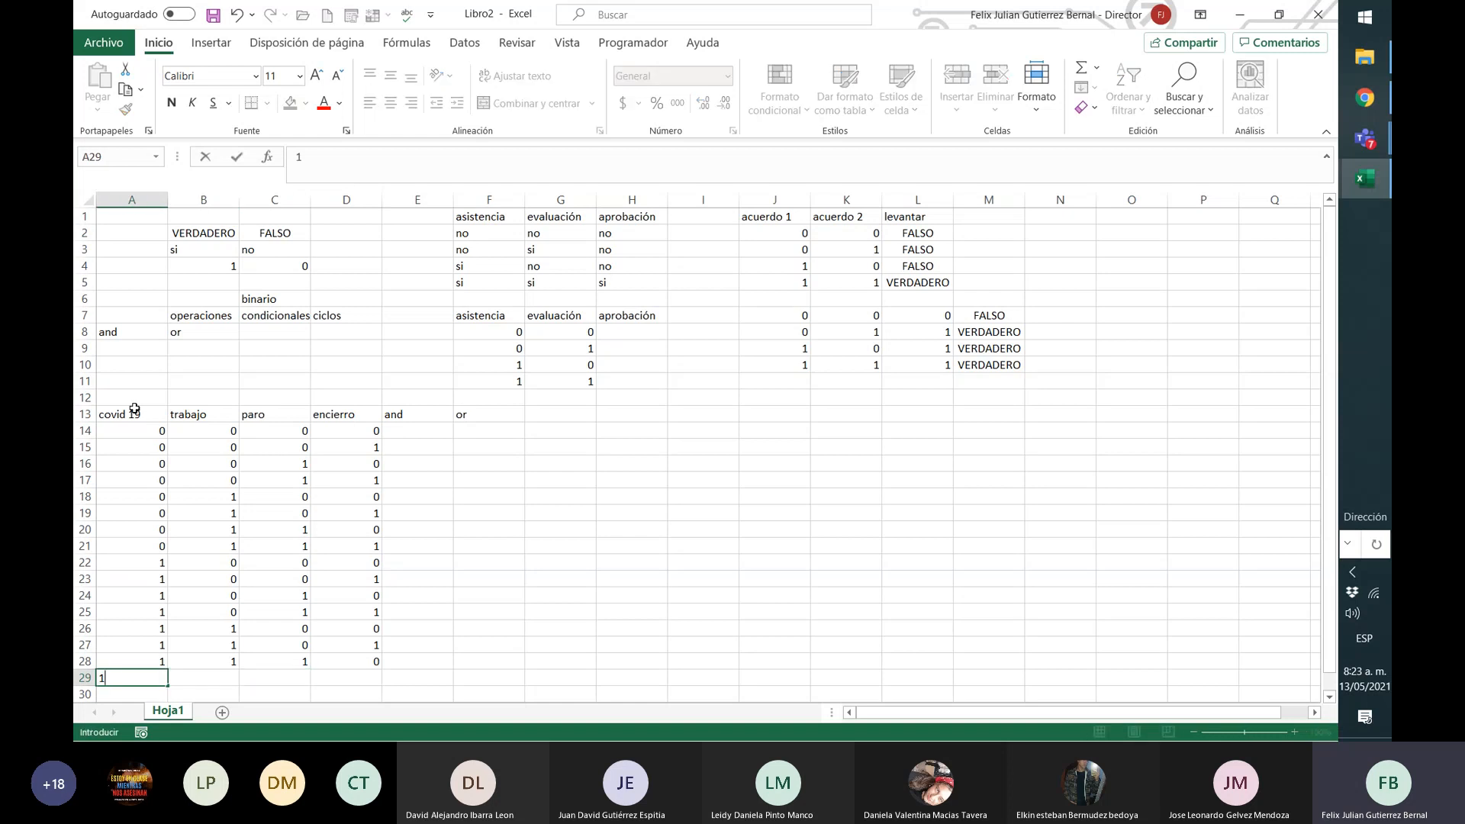
{"action": "key", "text": "Right"}
{"action": "type", "text": "1"}
{"action": "key", "text": "Right"}
{"action": "type", "text": "11"}
{"action": "key", "text": "BackSpace"}
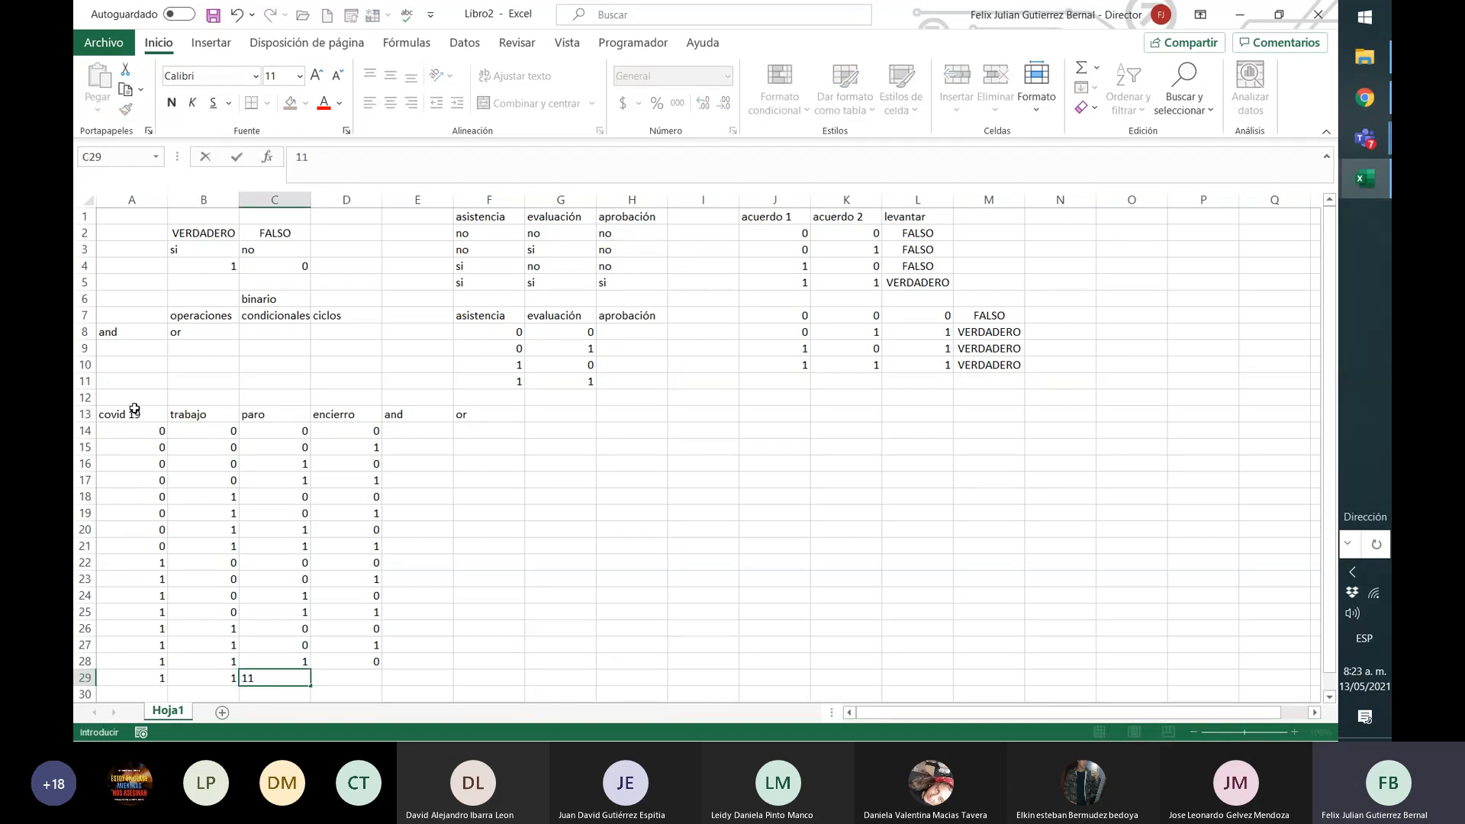
{"action": "key", "text": "Right"}
{"action": "type", "text": "1"}
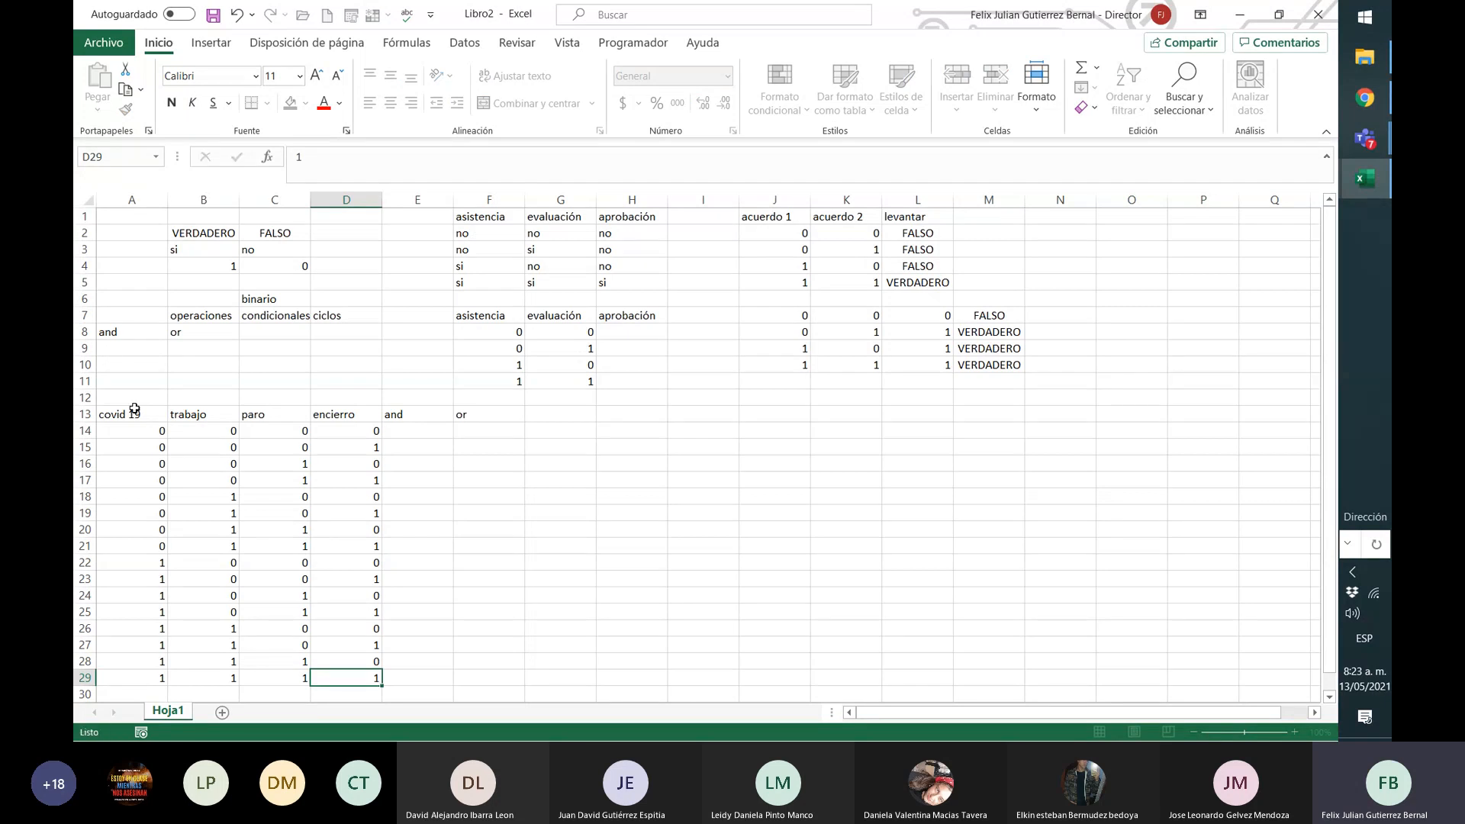
{"action": "key", "text": "Right"}
Step: Select the covid 19 values in cells A14 to A29 to review how many combinations the table has
{"action": "key", "text": "Left"}
{"action": "key", "text": "Left"}
{"action": "key", "text": "Left"}
{"action": "key", "text": "Left"}
{"action": "key", "text": "Up"}
{"action": "key", "text": "Up"}
{"action": "key", "text": "Up"}
{"action": "key", "text": "Up"}
{"action": "key", "text": "Up"}
{"action": "key", "text": "Up"}
{"action": "key", "text": "Up"}
{"action": "key", "text": "Up"}
{"action": "key", "text": "Up"}
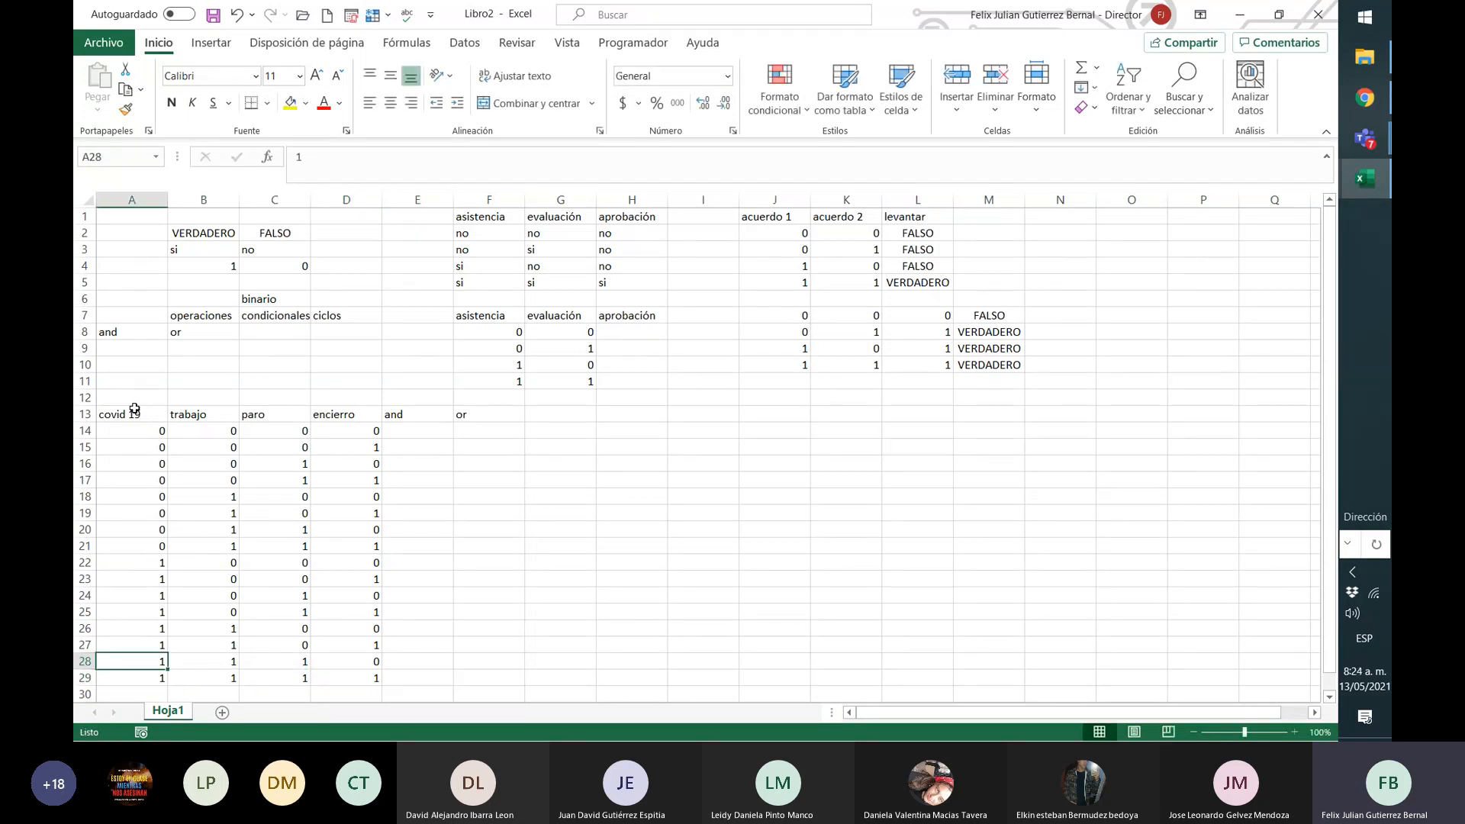
{"action": "key", "text": "Up"}
{"action": "key", "text": "Up"}
{"action": "key", "text": "Up"}
{"action": "key", "text": "Up"}
{"action": "key", "text": "Up"}
{"action": "key", "text": "Up"}
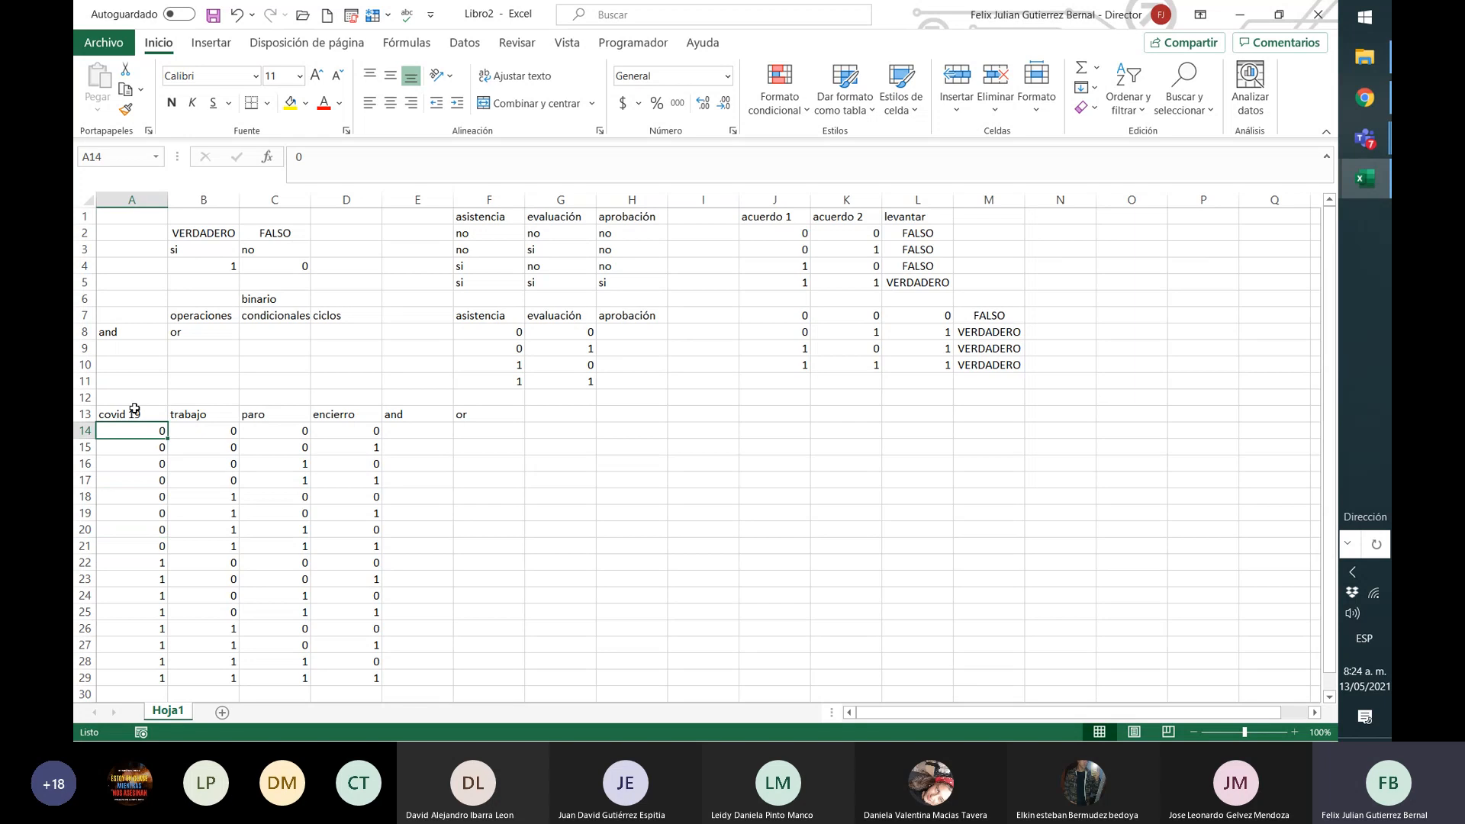
{"action": "key", "text": "shift+Down"}
{"action": "key", "text": "shift+Down"}
{"action": "key", "text": "shift+Down"}
{"action": "key", "text": "shift+Down"}
{"action": "key", "text": "shift+Down"}
{"action": "key", "text": "shift+Down"}
{"action": "key", "text": "shift+Down"}
{"action": "key", "text": "shift+Down"}
{"action": "key", "text": "shift+Down"}
{"action": "key", "text": "shift+Down"}
{"action": "key", "text": "shift+Down"}
{"action": "key", "text": "shift+Down"}
{"action": "key", "text": "shift+Down"}
{"action": "key", "text": "shift+Down"}
{"action": "key", "text": "shift+Down"}
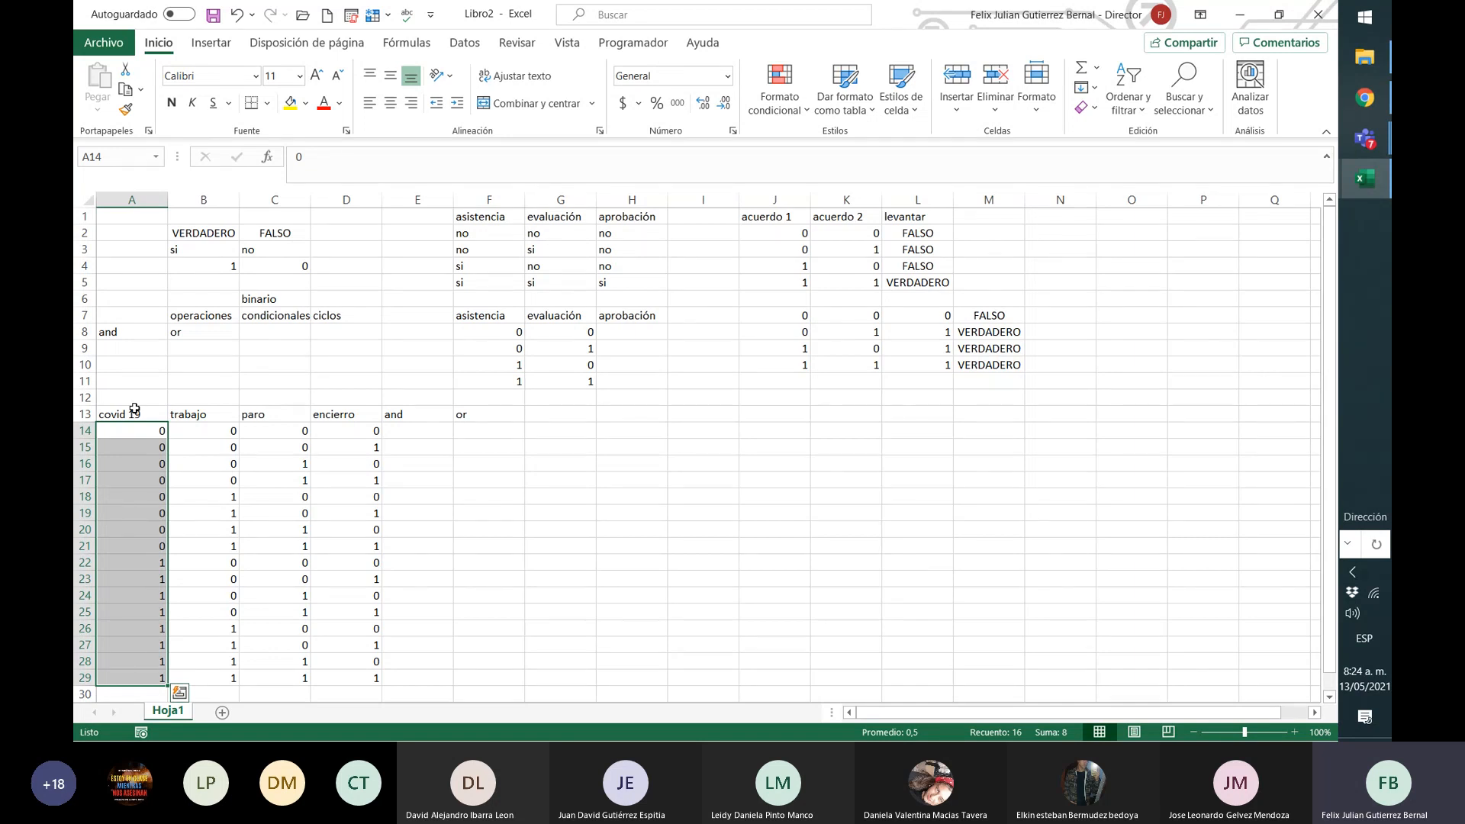
Step: Compare the four condition headers in A13:D13 with the asistencia and evaluación headers and the binary values in B4:C4
{"action": "left_click", "coordinate": [470, 236]}
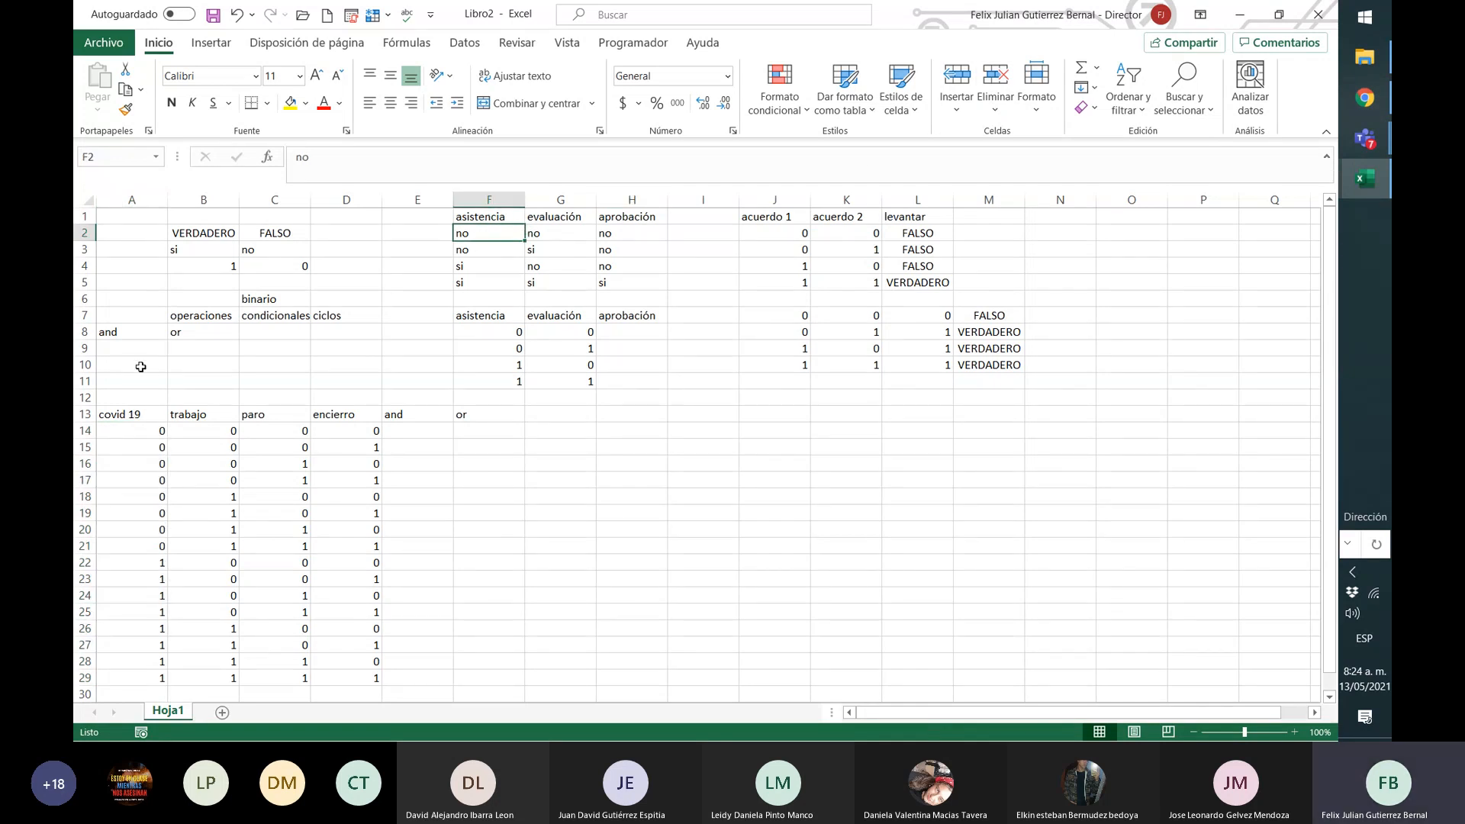
{"action": "left_click_drag", "start_coordinate": [116, 415], "coordinate": [367, 415]}
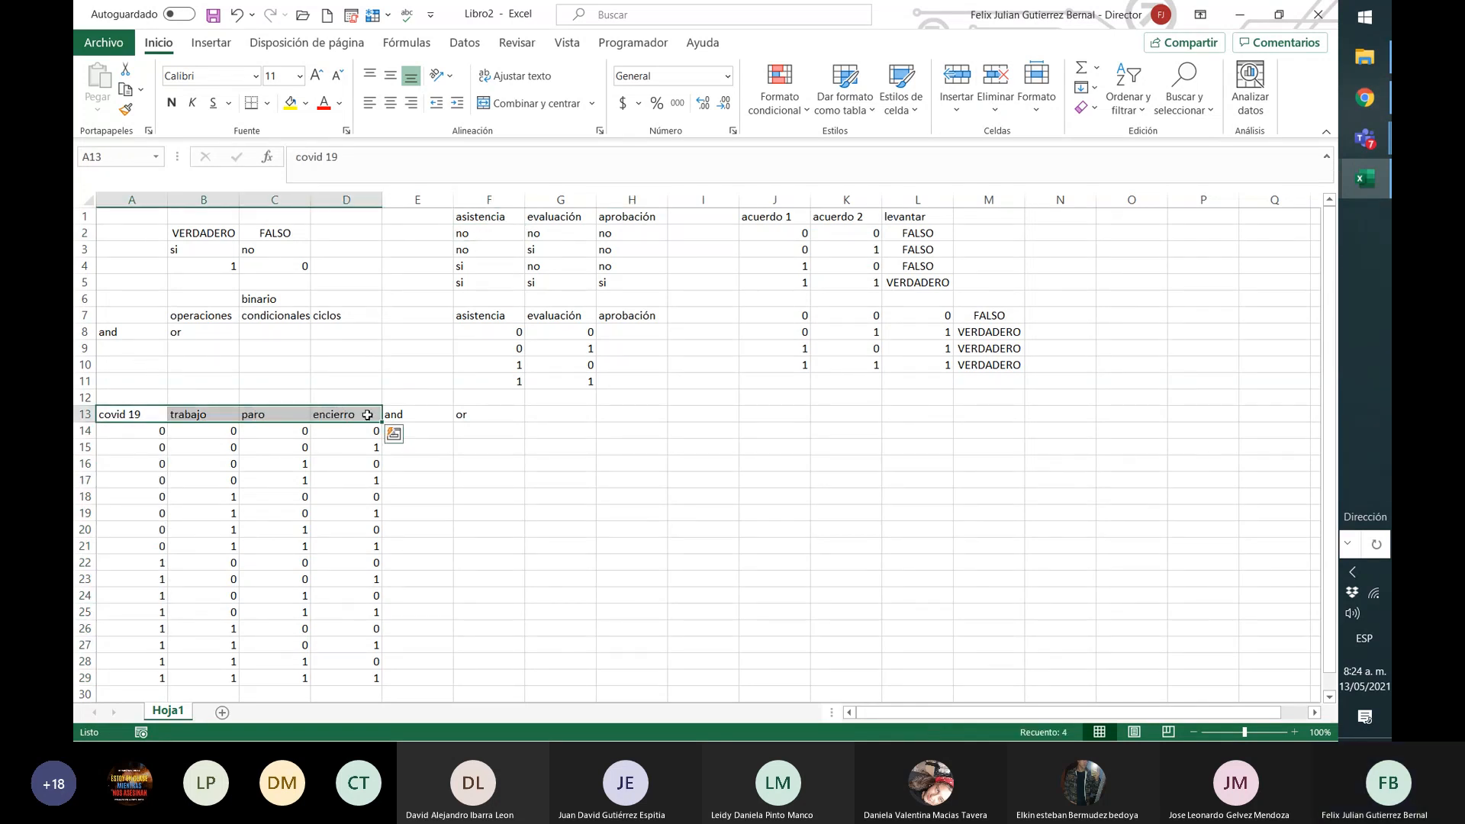
{"action": "left_click_drag", "start_coordinate": [477, 217], "coordinate": [565, 236]}
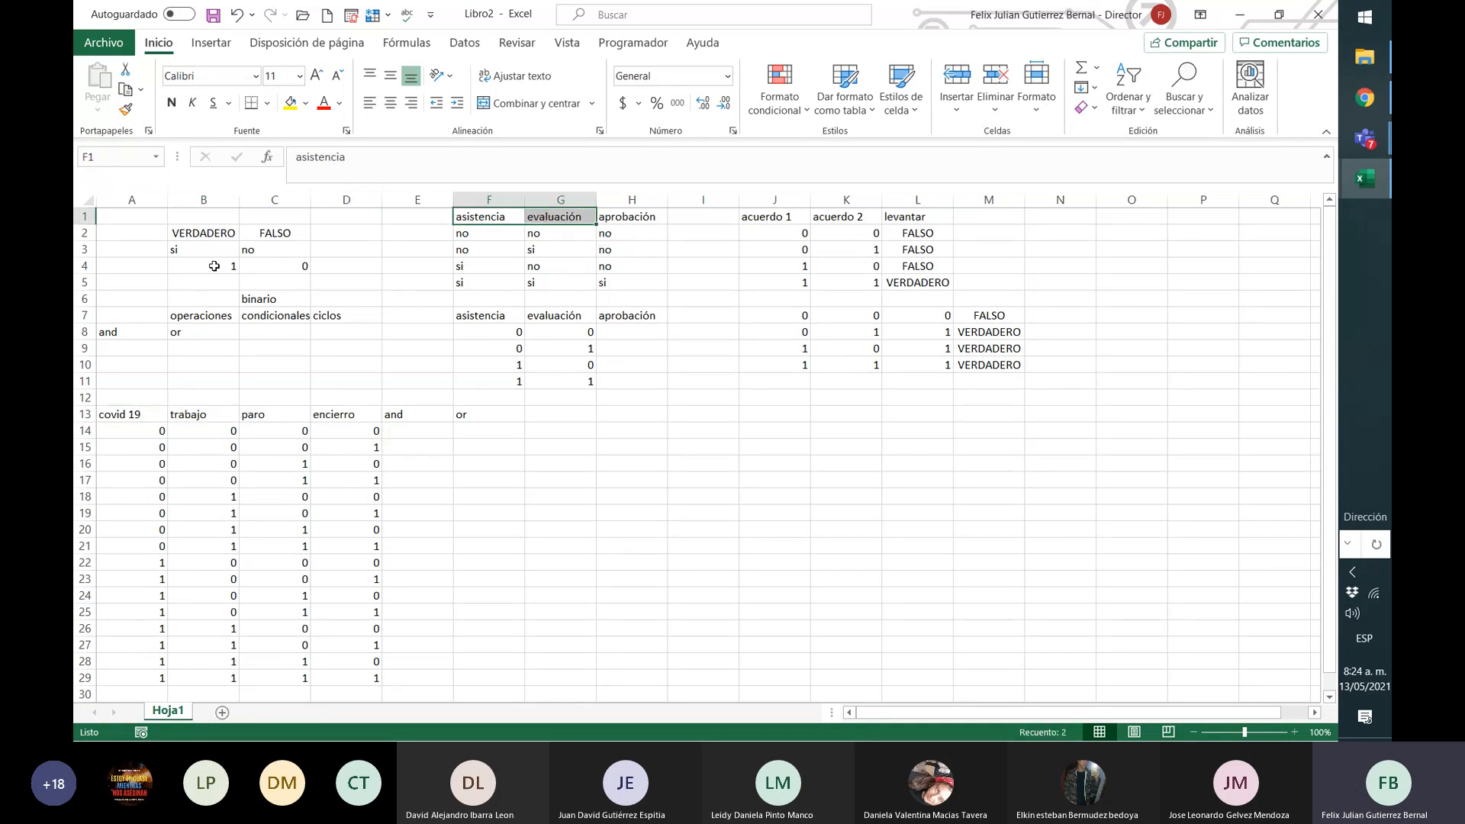
{"action": "left_click_drag", "start_coordinate": [222, 260], "coordinate": [282, 267]}
{"action": "left_click", "coordinate": [298, 268]}
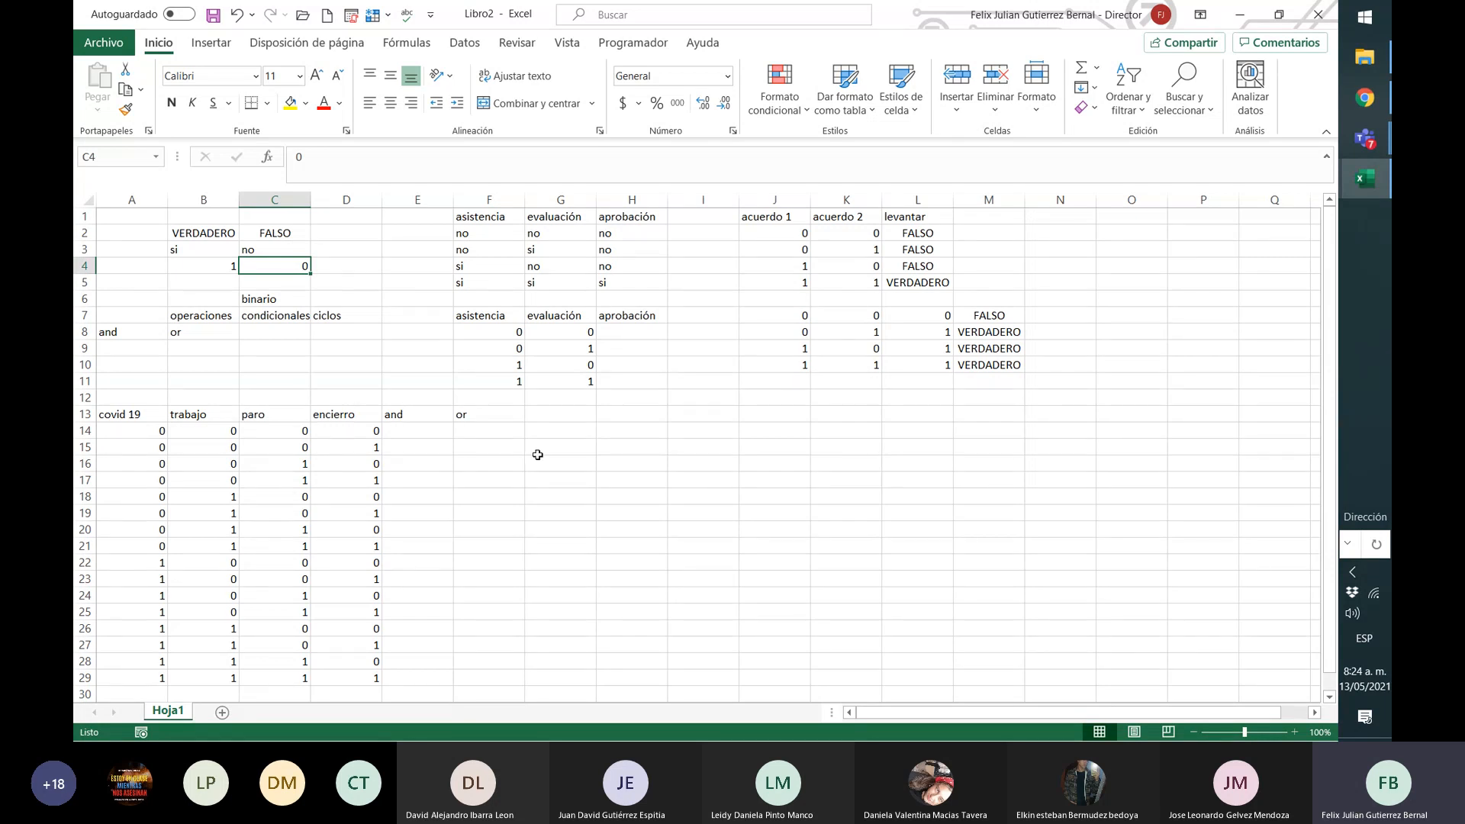
Step: Enter a formula in cell E14 that applies the Y function to the range A14:D14
{"action": "left_click", "coordinate": [419, 437]}
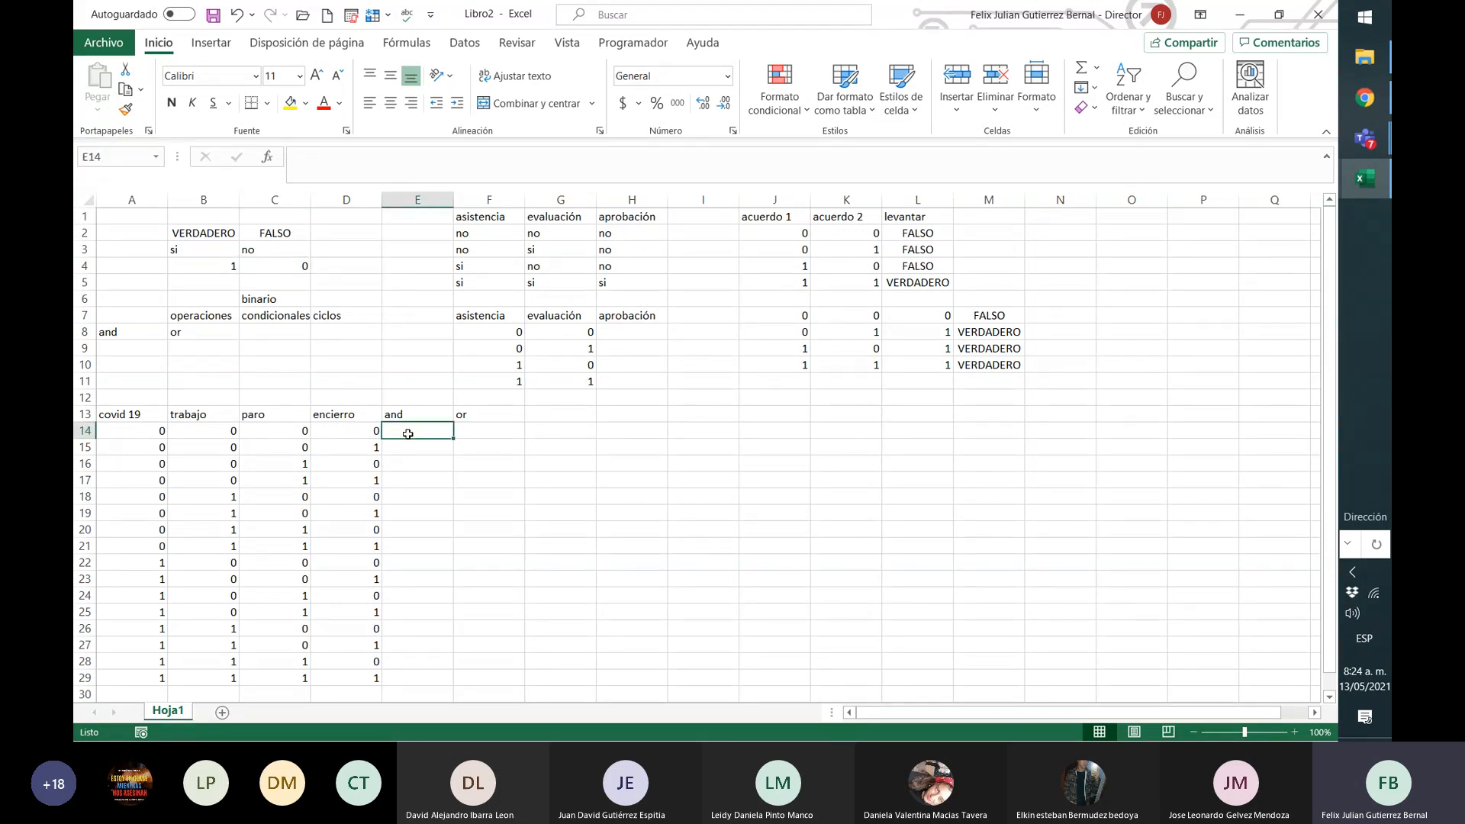
{"action": "type", "text": "="}
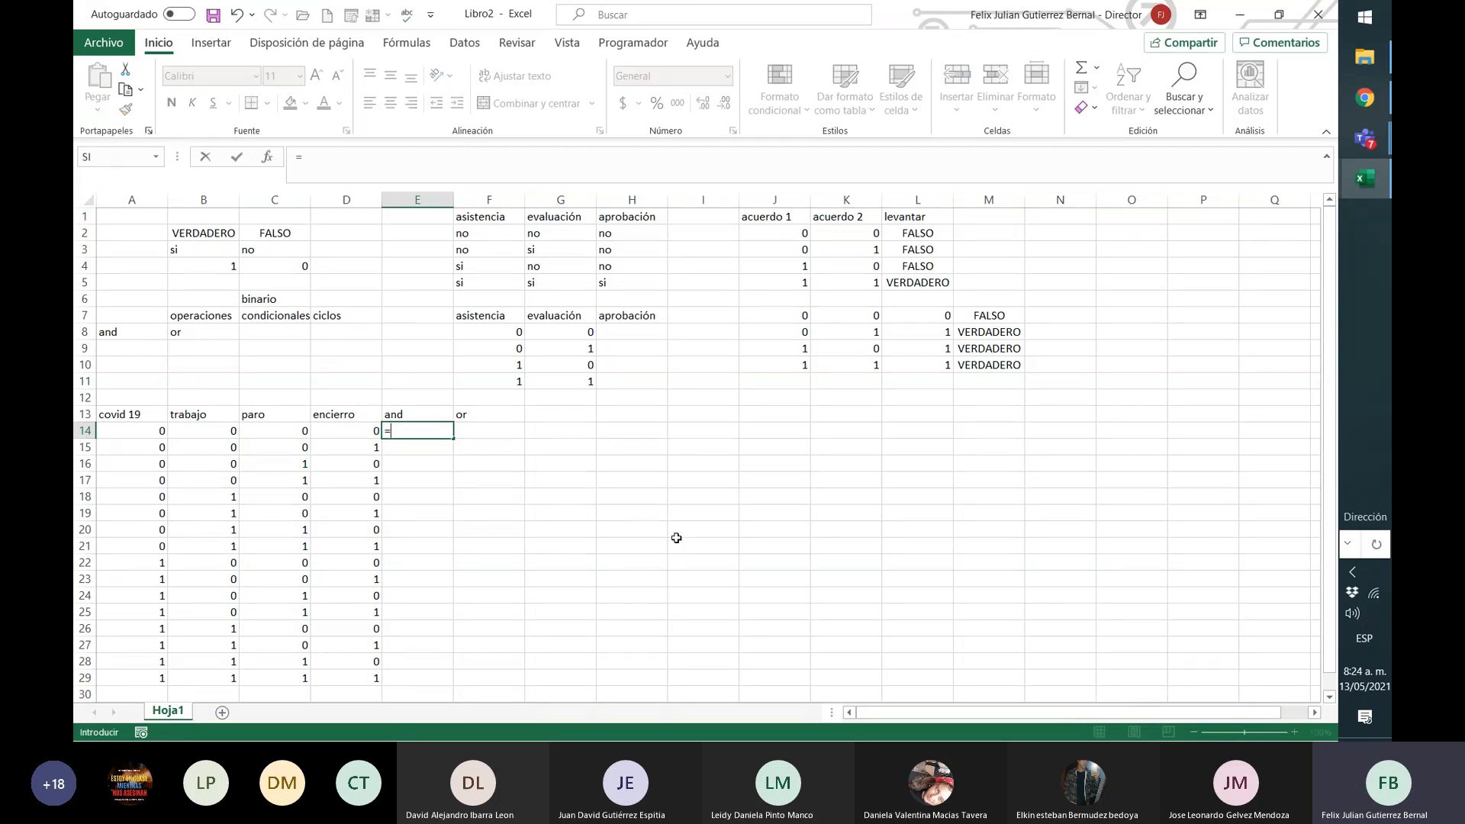
{"action": "type", "text": "y"}
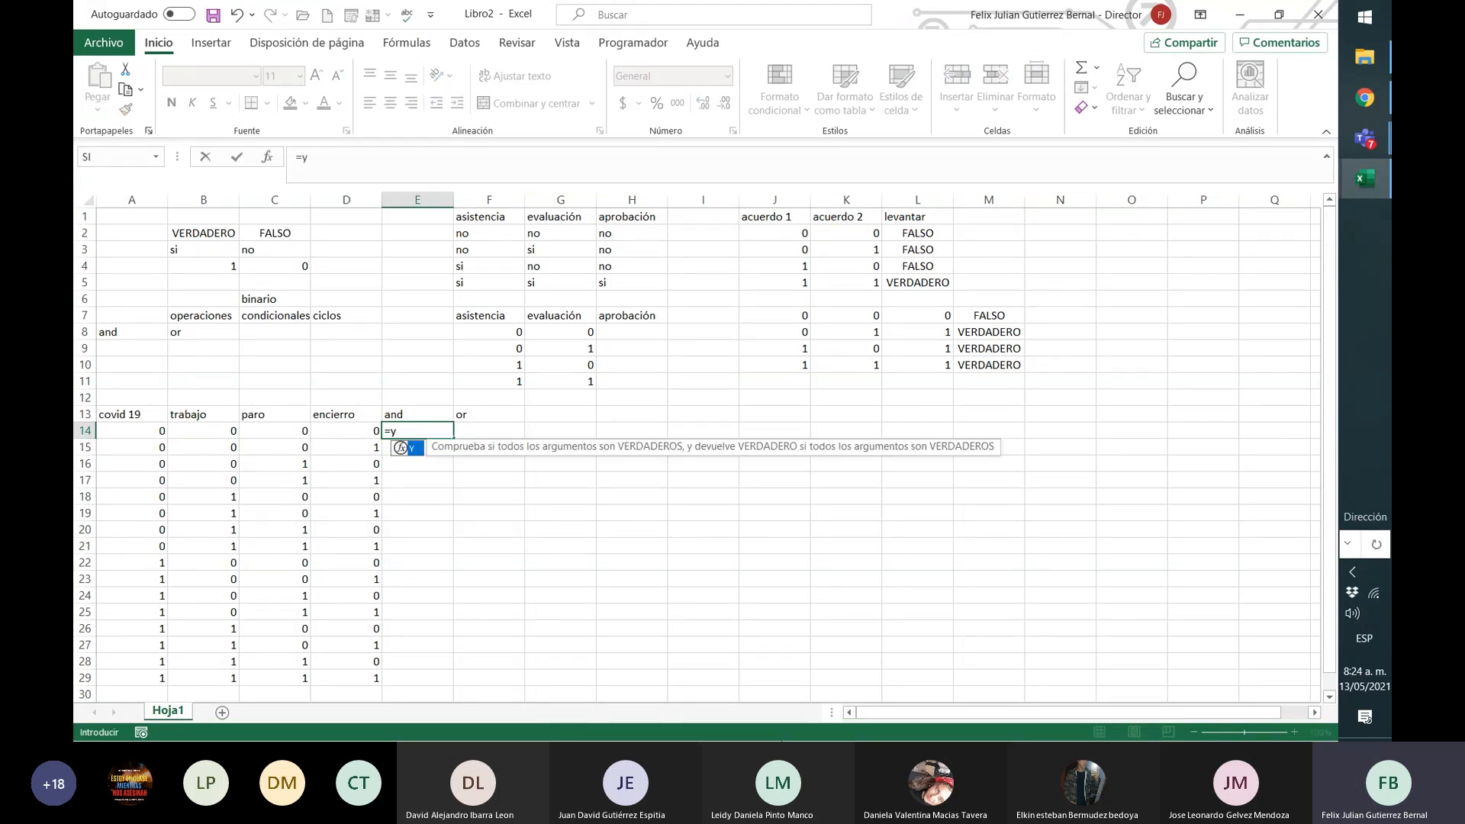
{"action": "type", "text": "("}
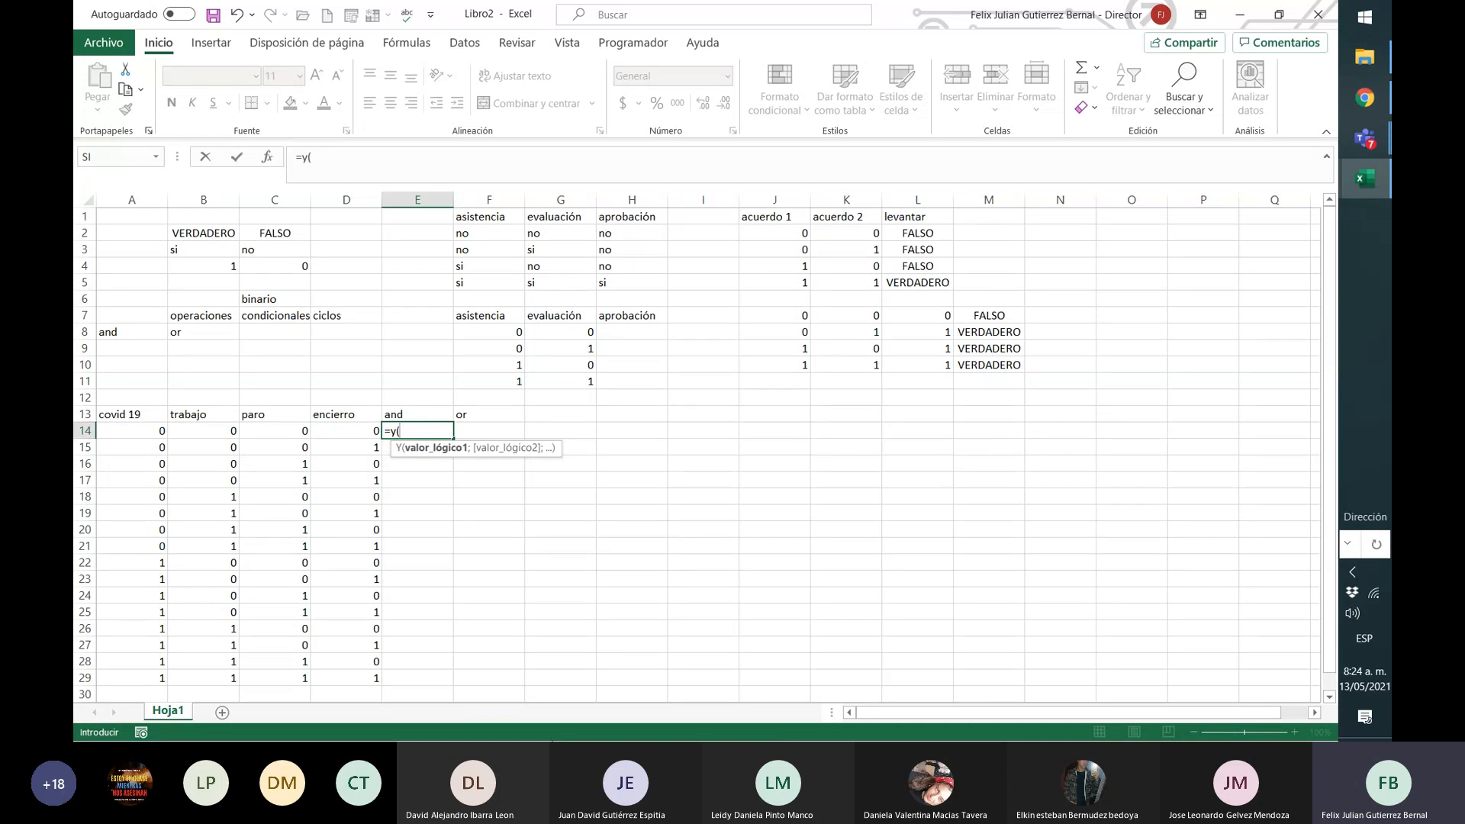
{"action": "left_click_drag", "start_coordinate": [154, 431], "coordinate": [368, 431]}
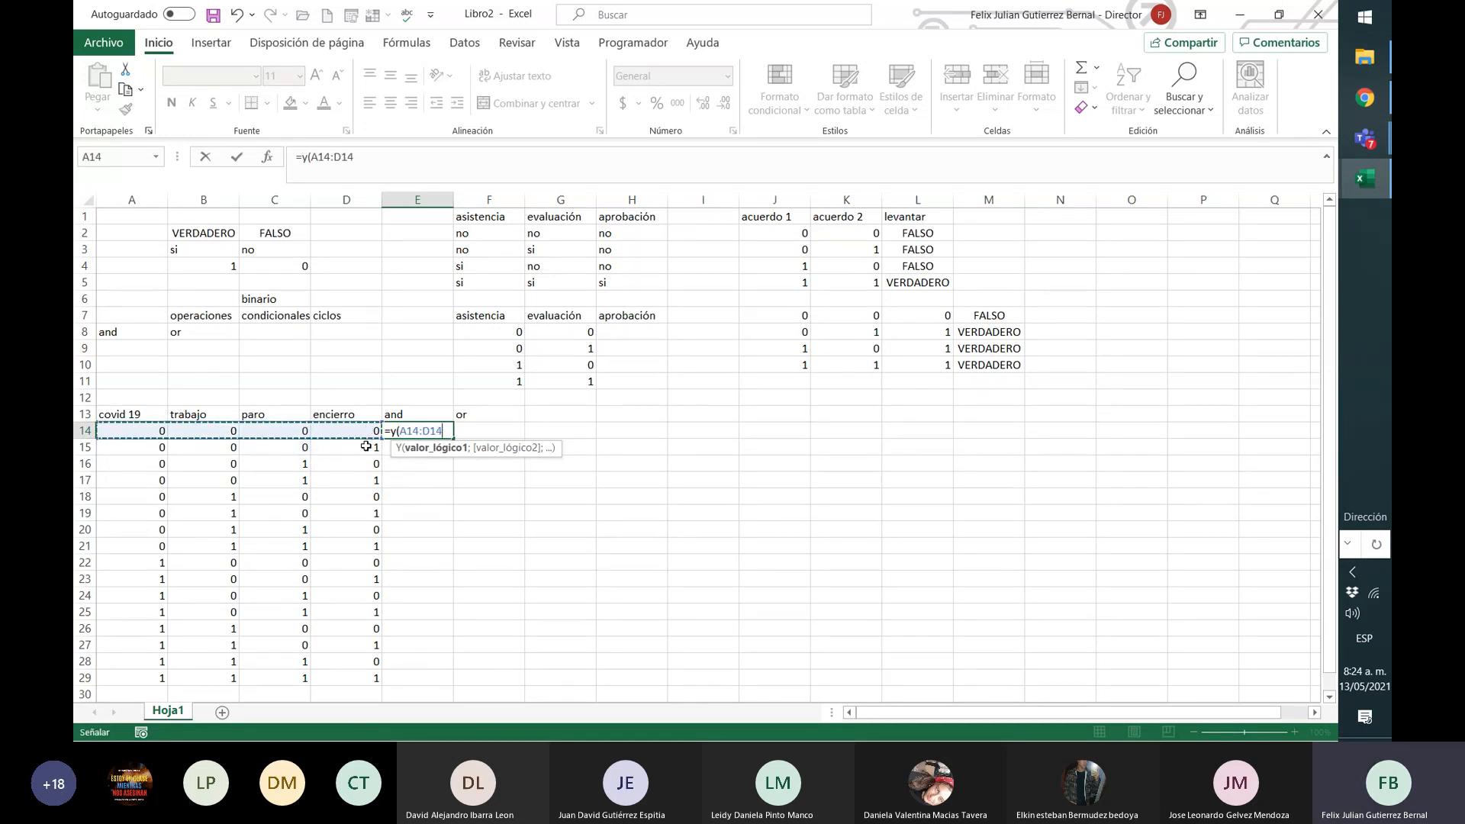
{"action": "key", "text": "Return"}
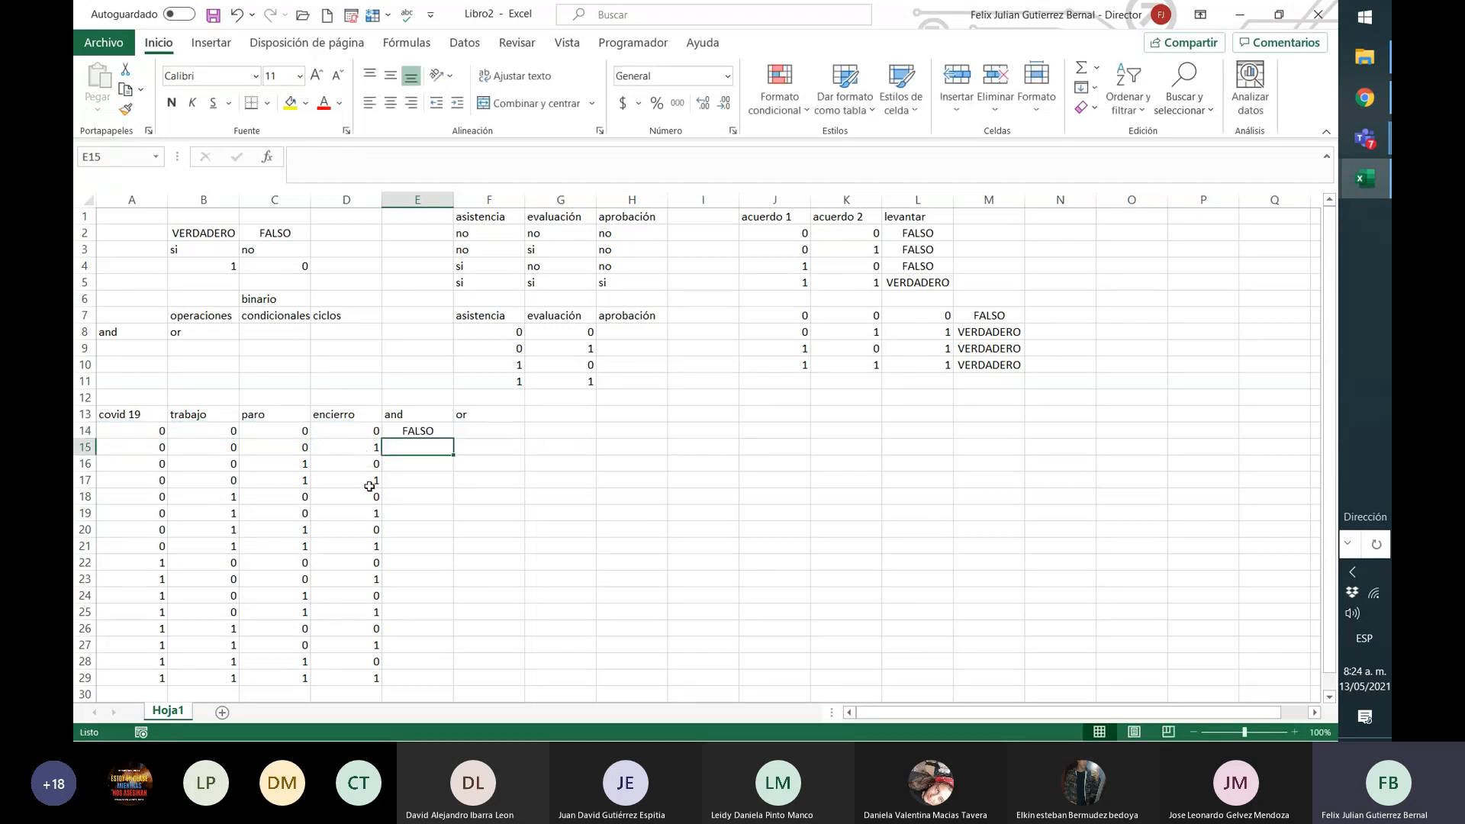
Step: Enter a formula in cell F14 that applies the O function to the range A14:D14
{"action": "left_click", "coordinate": [474, 430]}
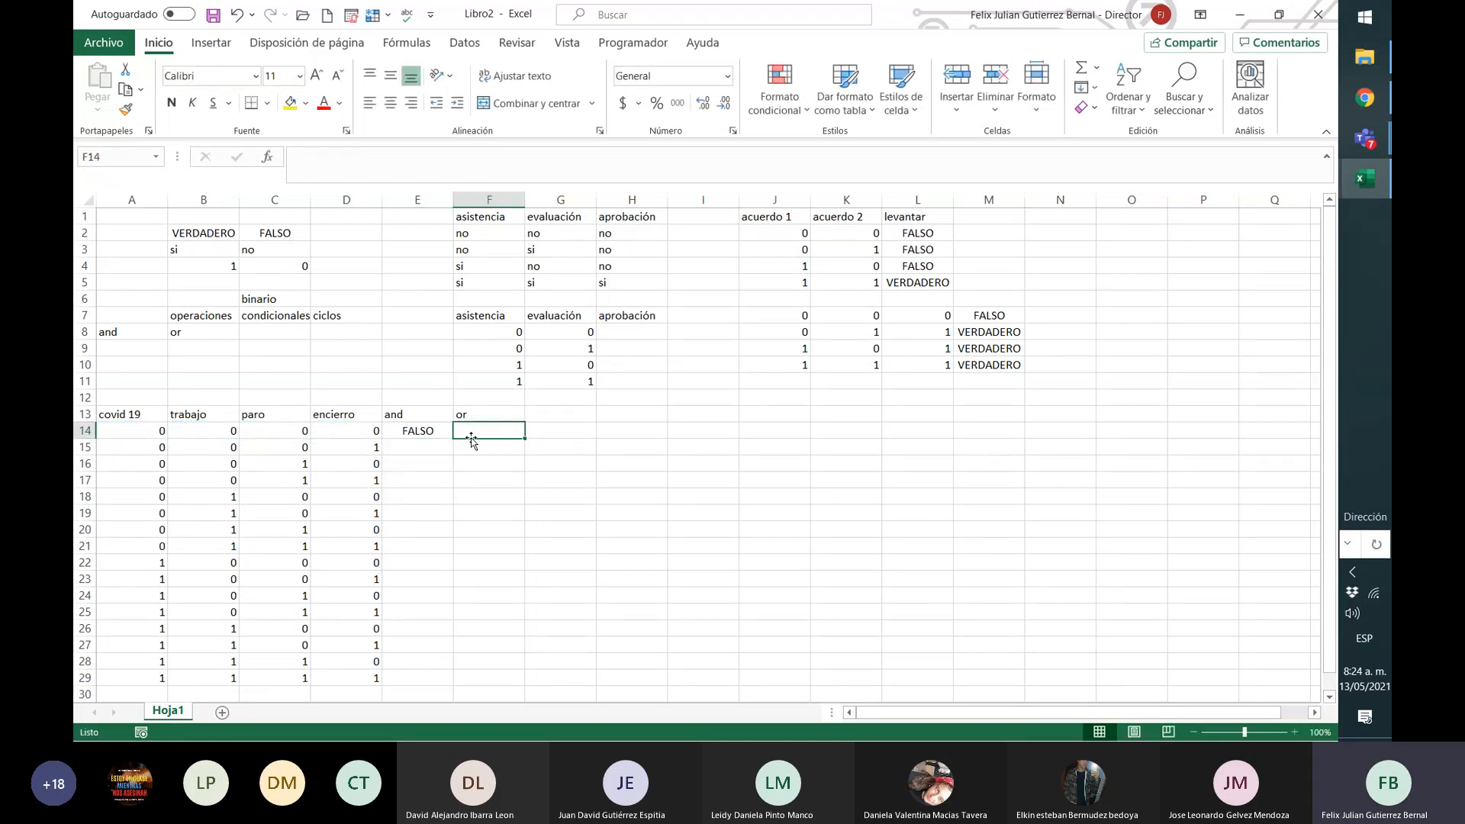
{"action": "type", "text": "=o"}
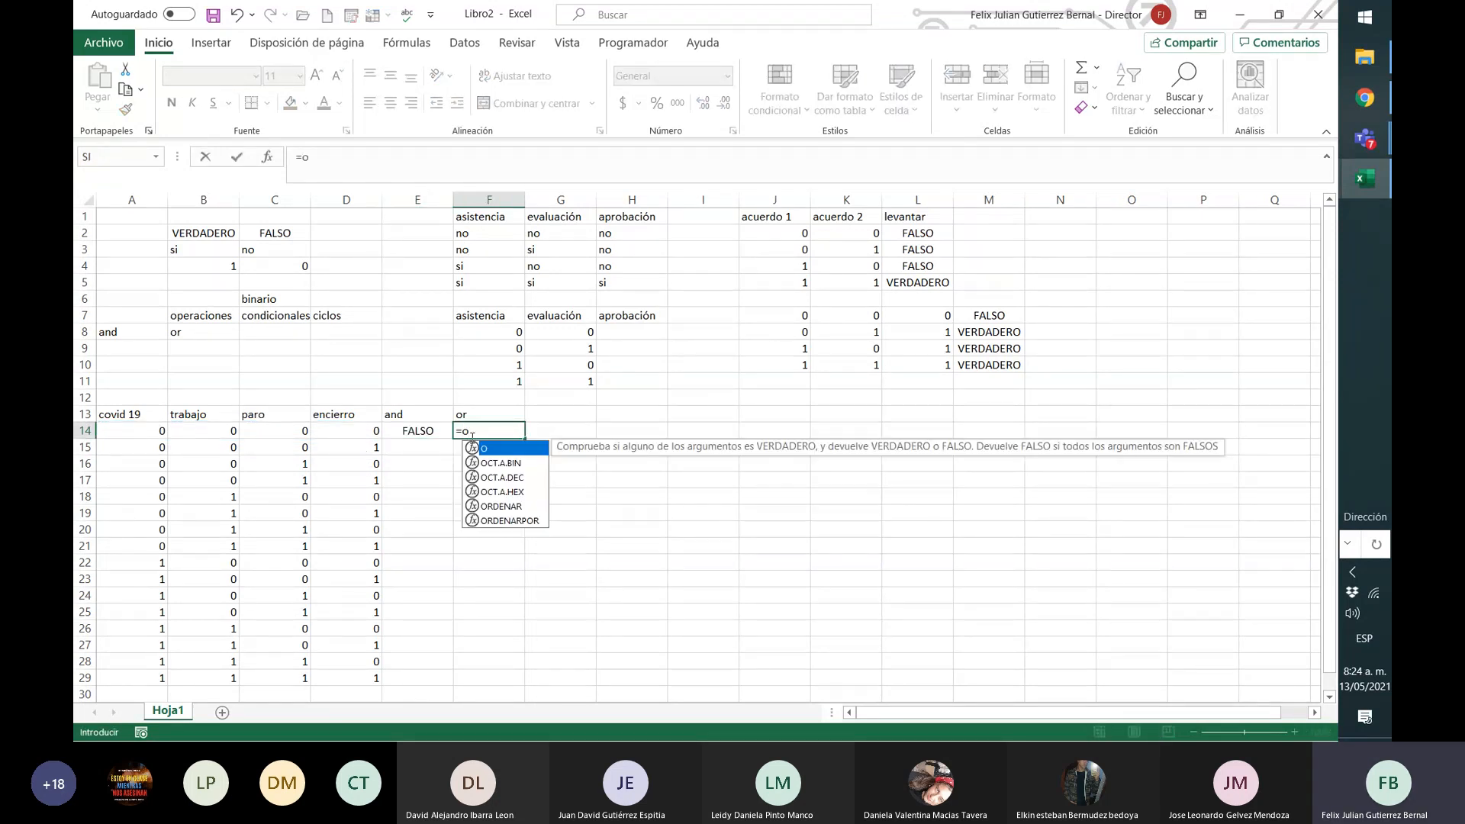
{"action": "type", "text": "("}
{"action": "left_click_drag", "start_coordinate": [162, 433], "coordinate": [339, 433]}
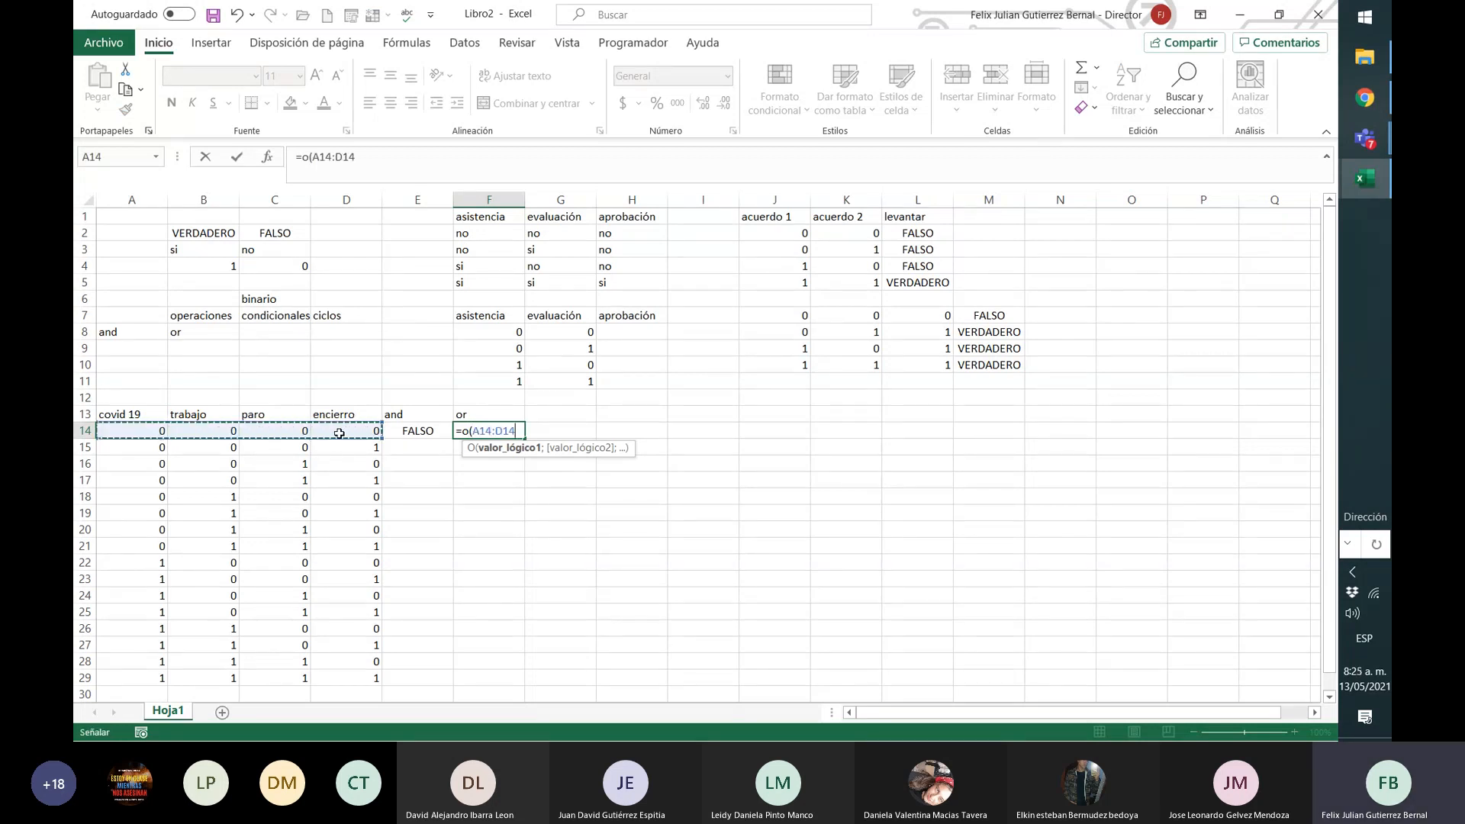
{"action": "key", "text": "Return"}
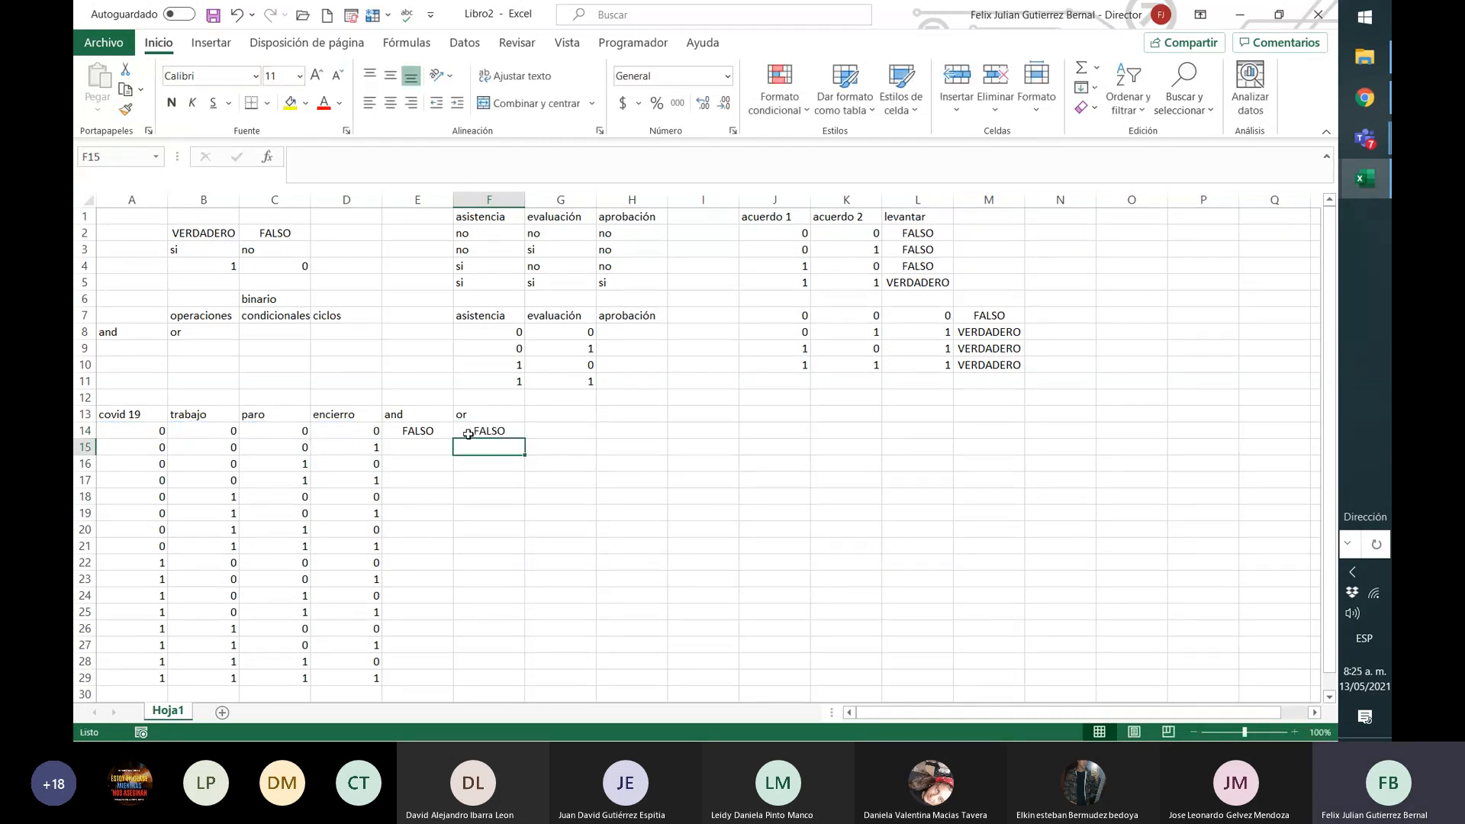
Step: Fill the Y formula in E14 and the O formula in F14 down through row 29 of the truth table
{"action": "left_click", "coordinate": [440, 428]}
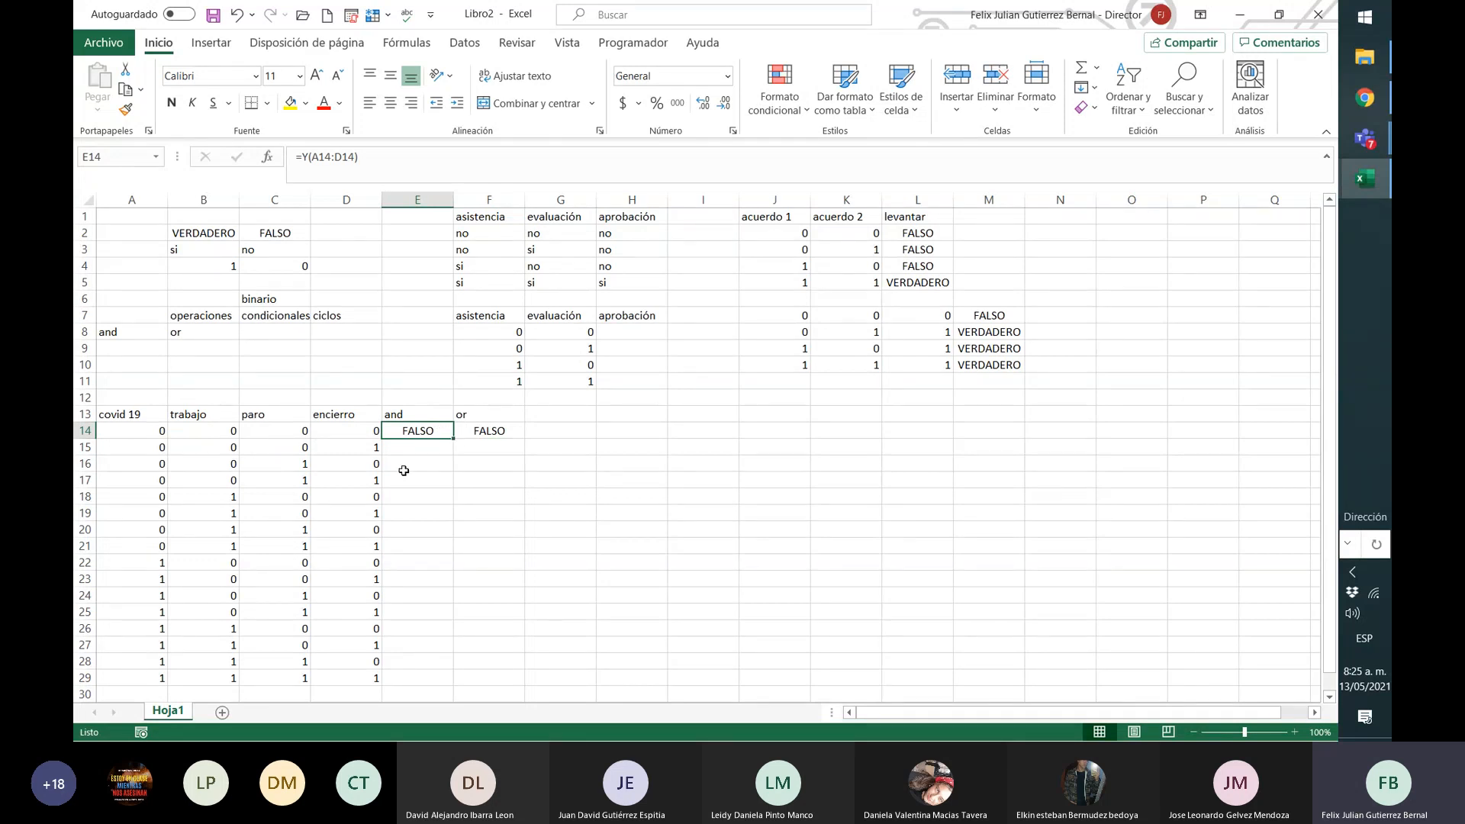
{"action": "double_click", "coordinate": [454, 438]}
{"action": "left_click", "coordinate": [496, 438]}
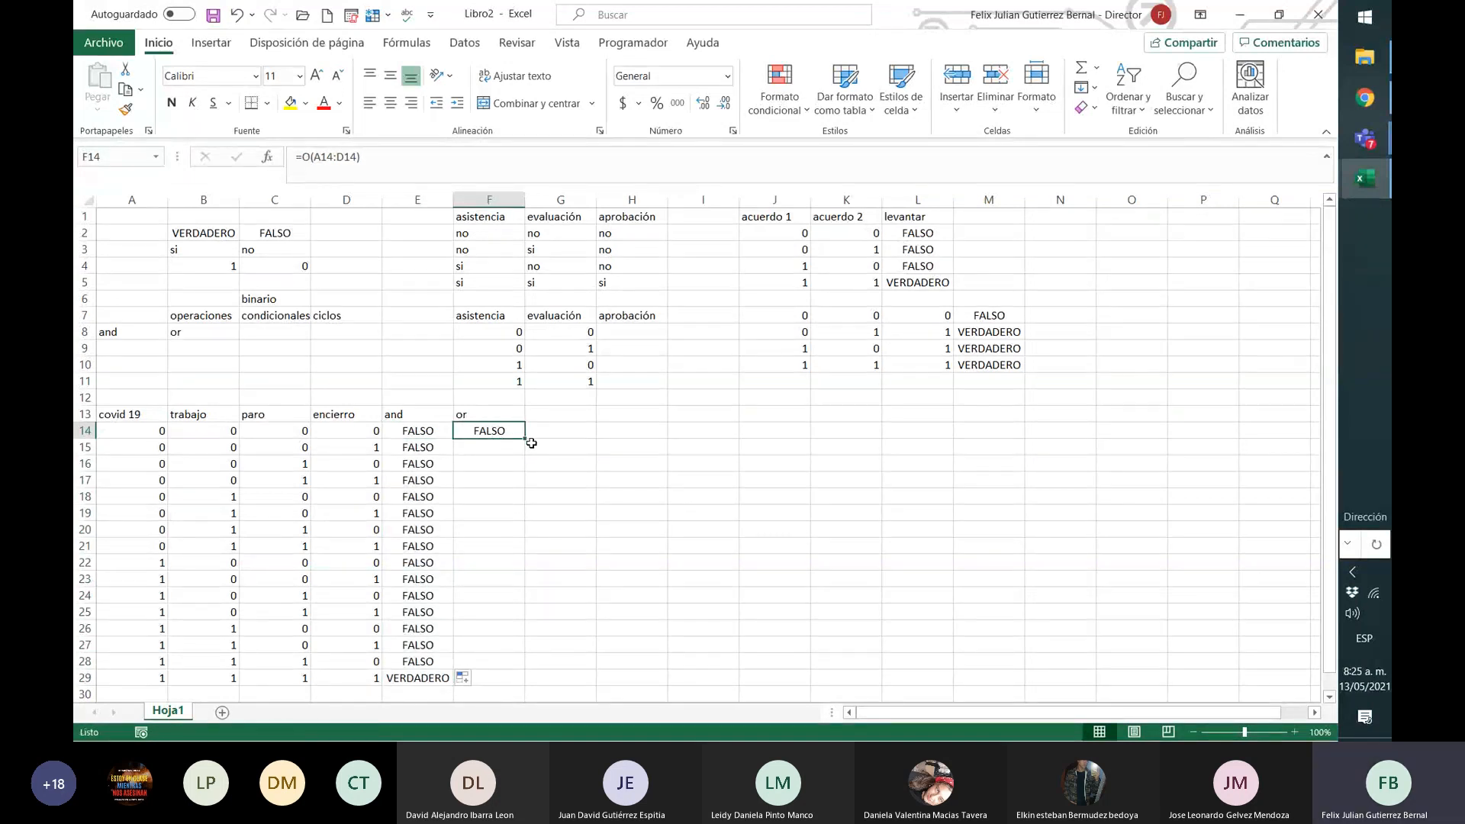
{"action": "double_click", "coordinate": [526, 439]}
{"action": "left_click", "coordinate": [559, 474]}
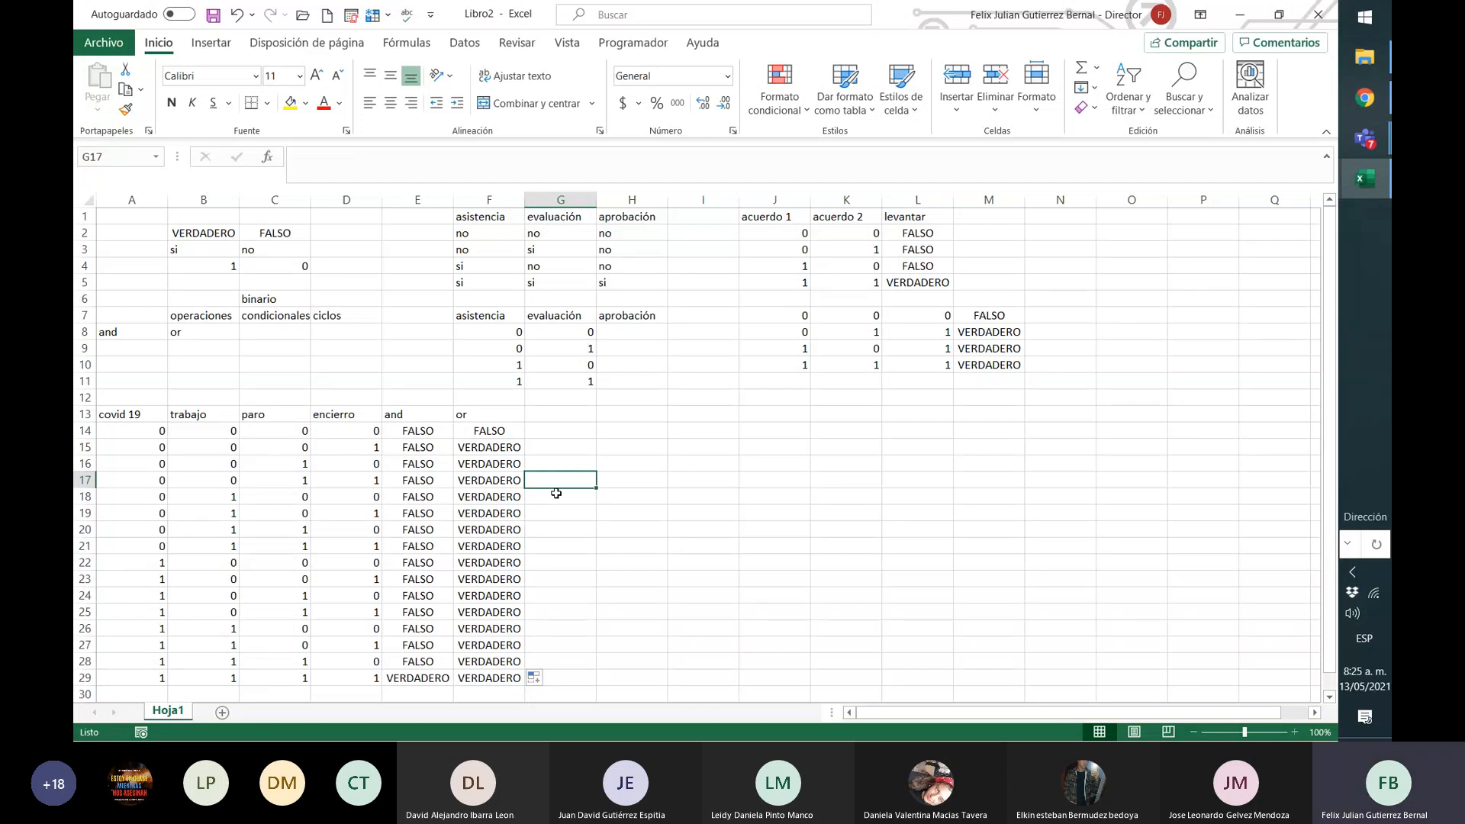
Step: Examine the and and or formulas in row 15, and compare the row 29 results with the condition values in A29:D29
{"action": "left_click", "coordinate": [511, 448]}
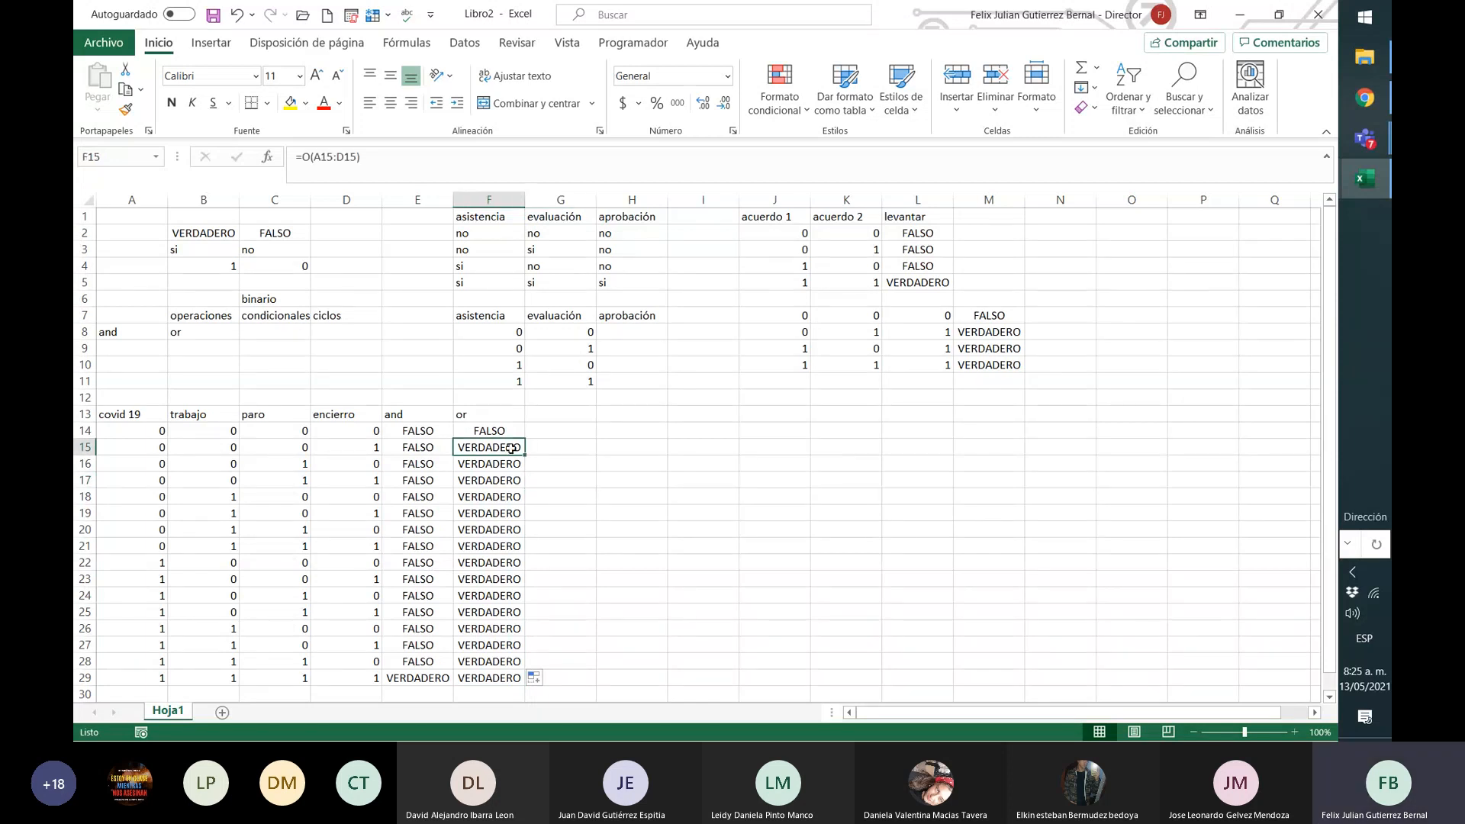
{"action": "left_click", "coordinate": [409, 446]}
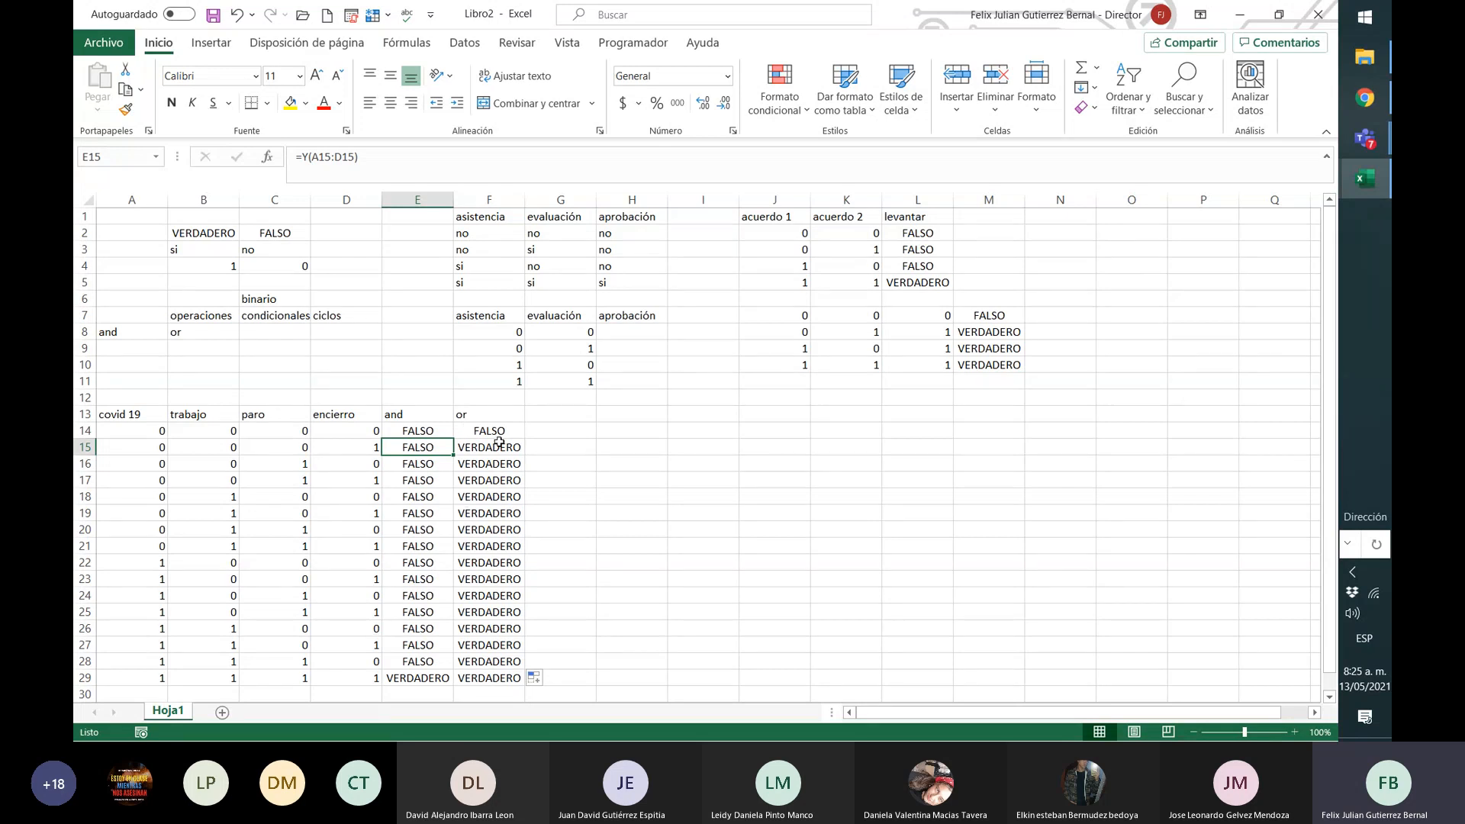
{"action": "scroll", "coordinate": [499, 442], "scroll_direction": "down", "scroll_amount": 1}
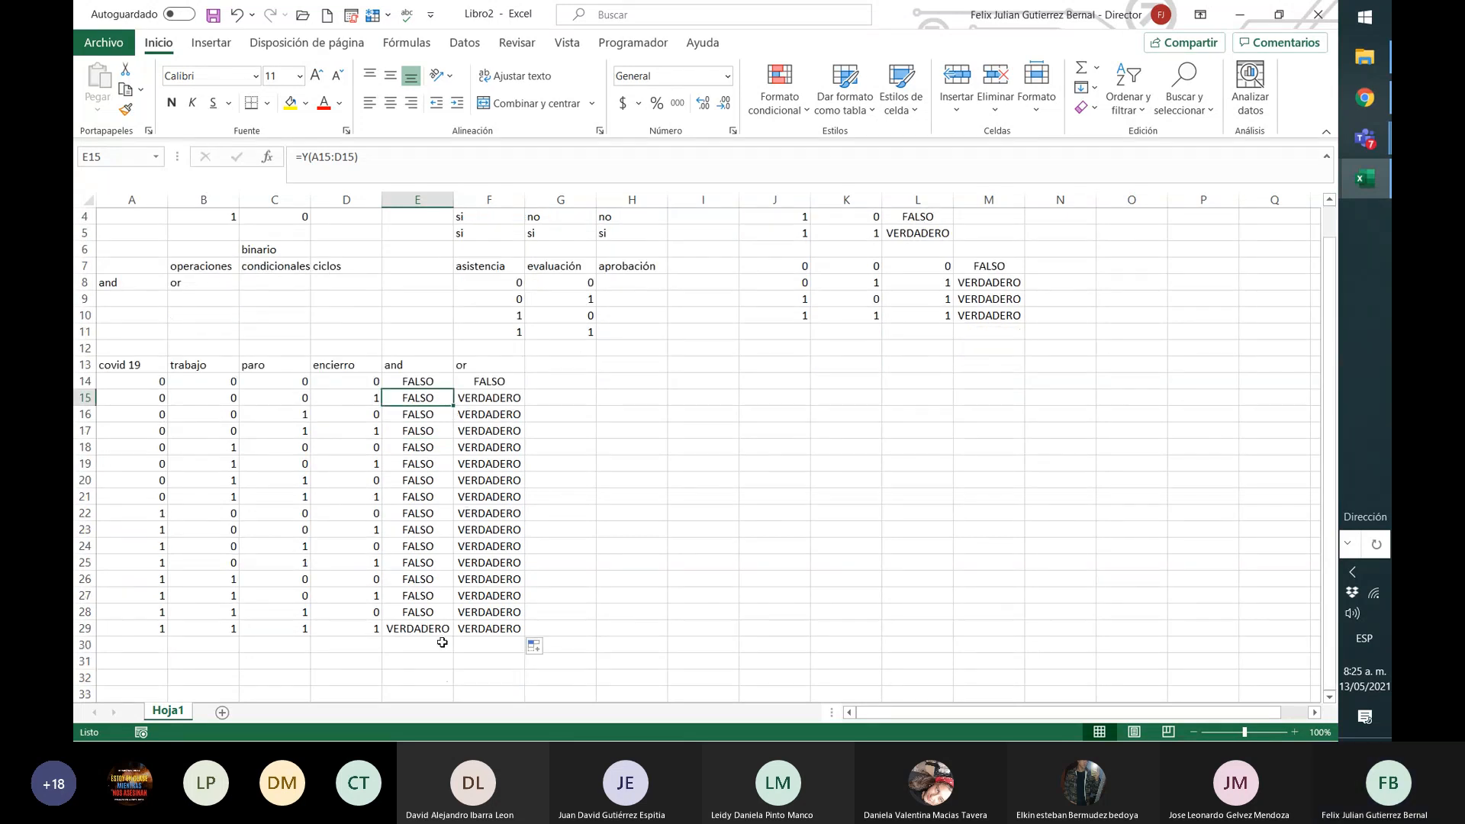
{"action": "left_click", "coordinate": [504, 628]}
{"action": "left_click_drag", "start_coordinate": [504, 627], "coordinate": [153, 630]}
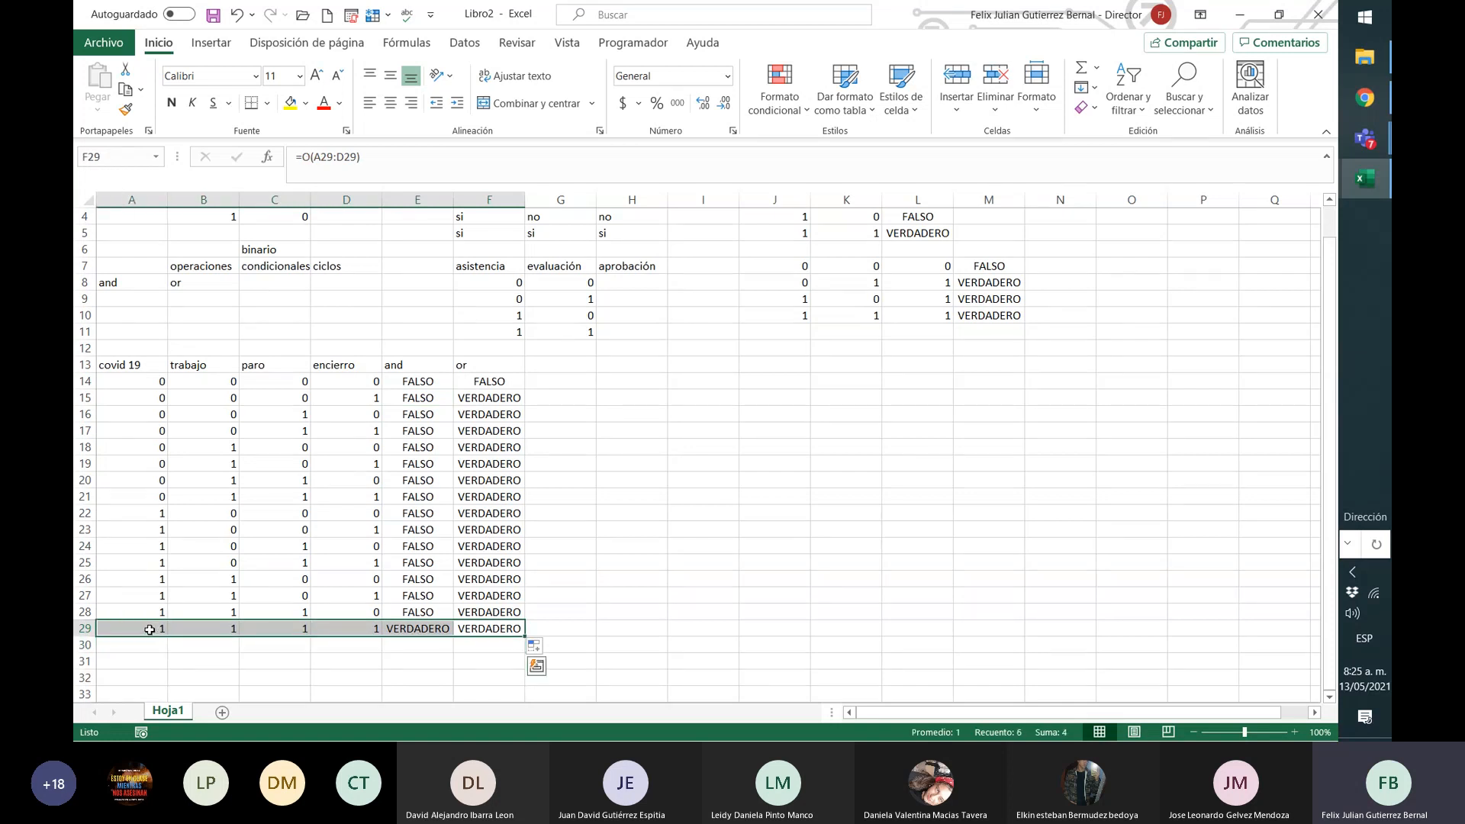
{"action": "left_click", "coordinate": [224, 624]}
{"action": "left_click", "coordinate": [270, 626]}
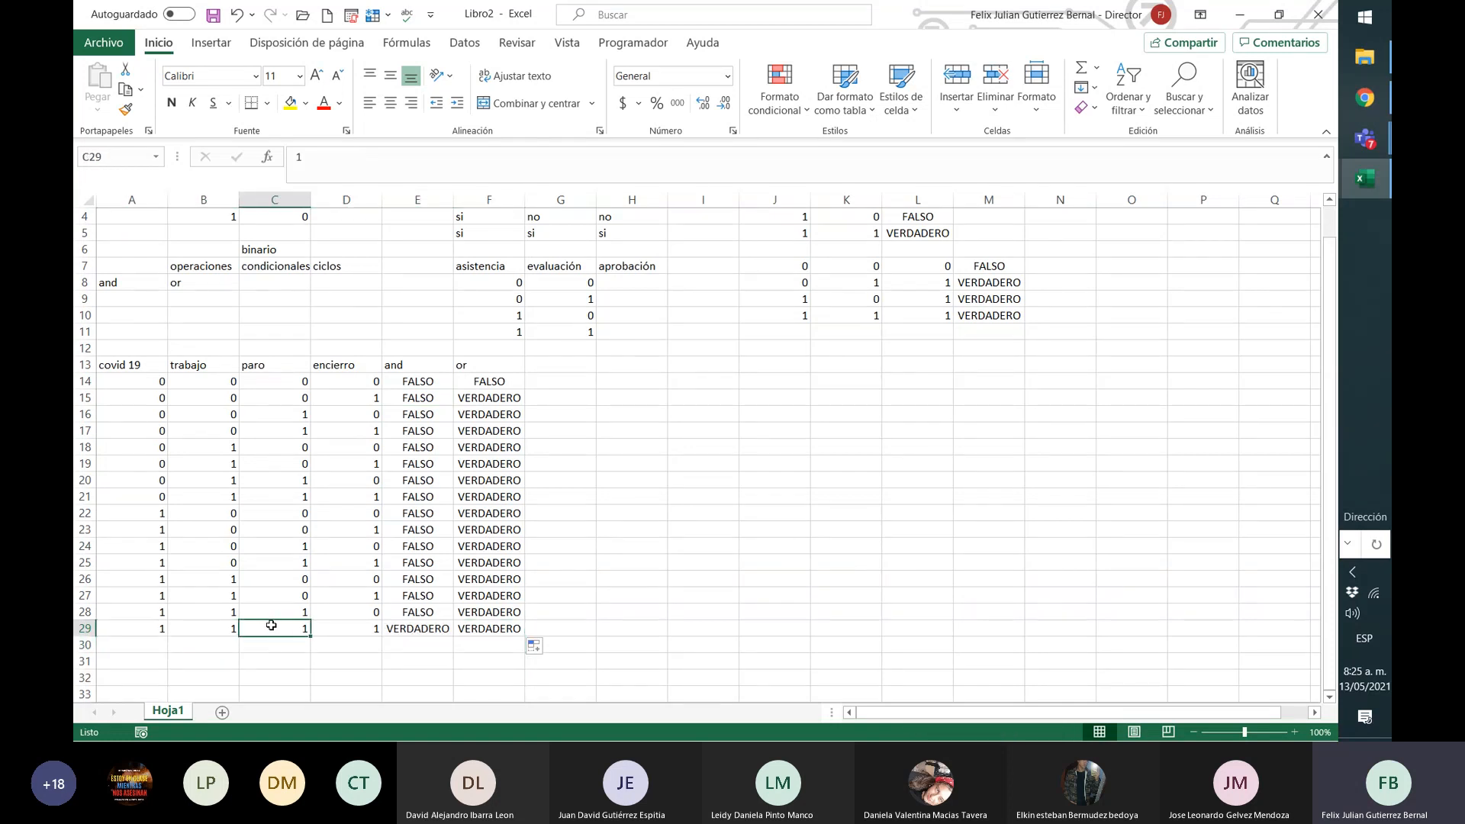
{"action": "left_click", "coordinate": [347, 630]}
{"action": "left_click_drag", "start_coordinate": [412, 636], "coordinate": [499, 640]}
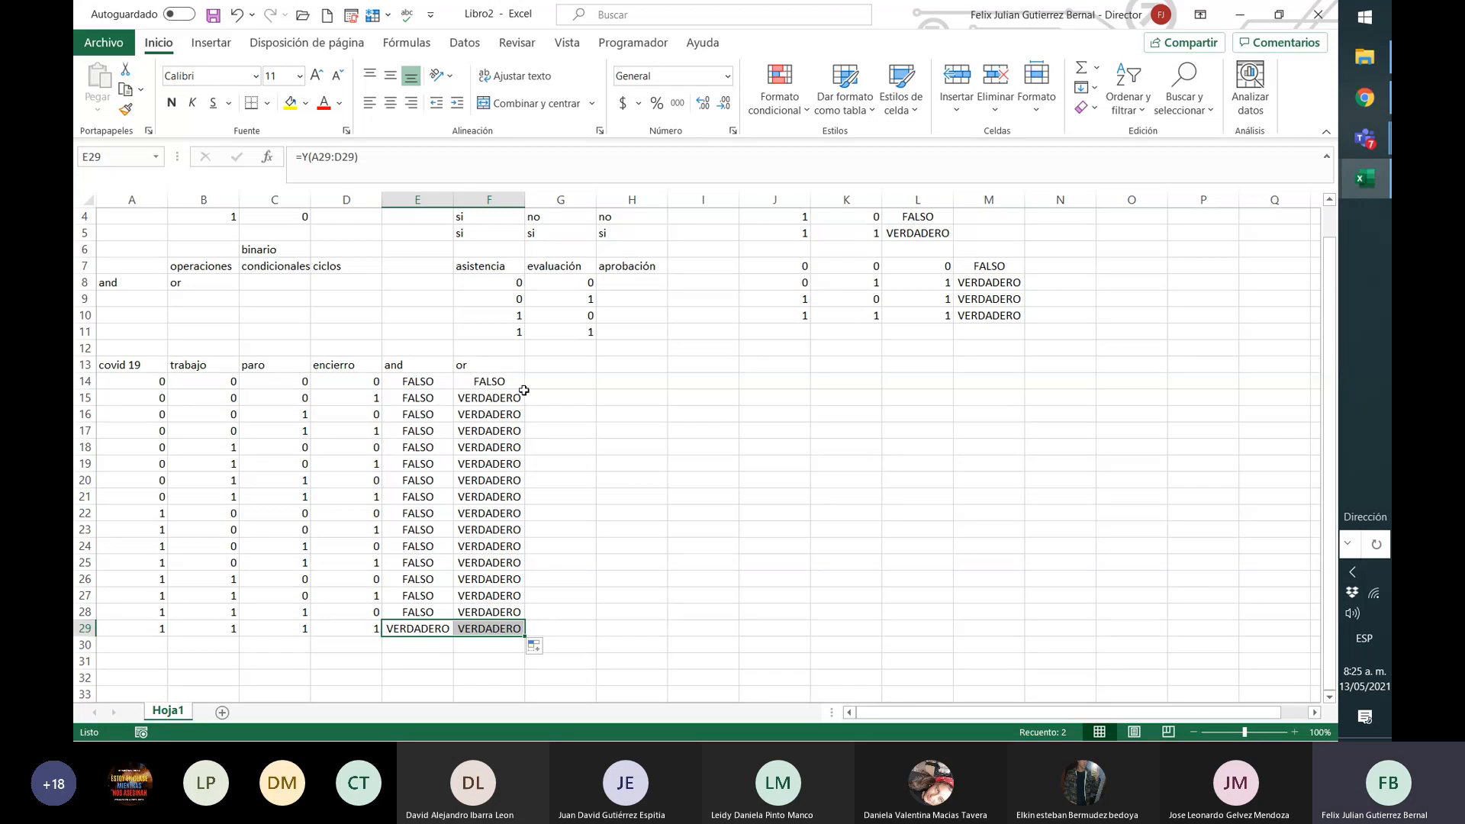
Step: Compare the condition combinations in rows 14, 15 and 29 with their results under the and and or headers
{"action": "left_click_drag", "start_coordinate": [133, 380], "coordinate": [492, 385]}
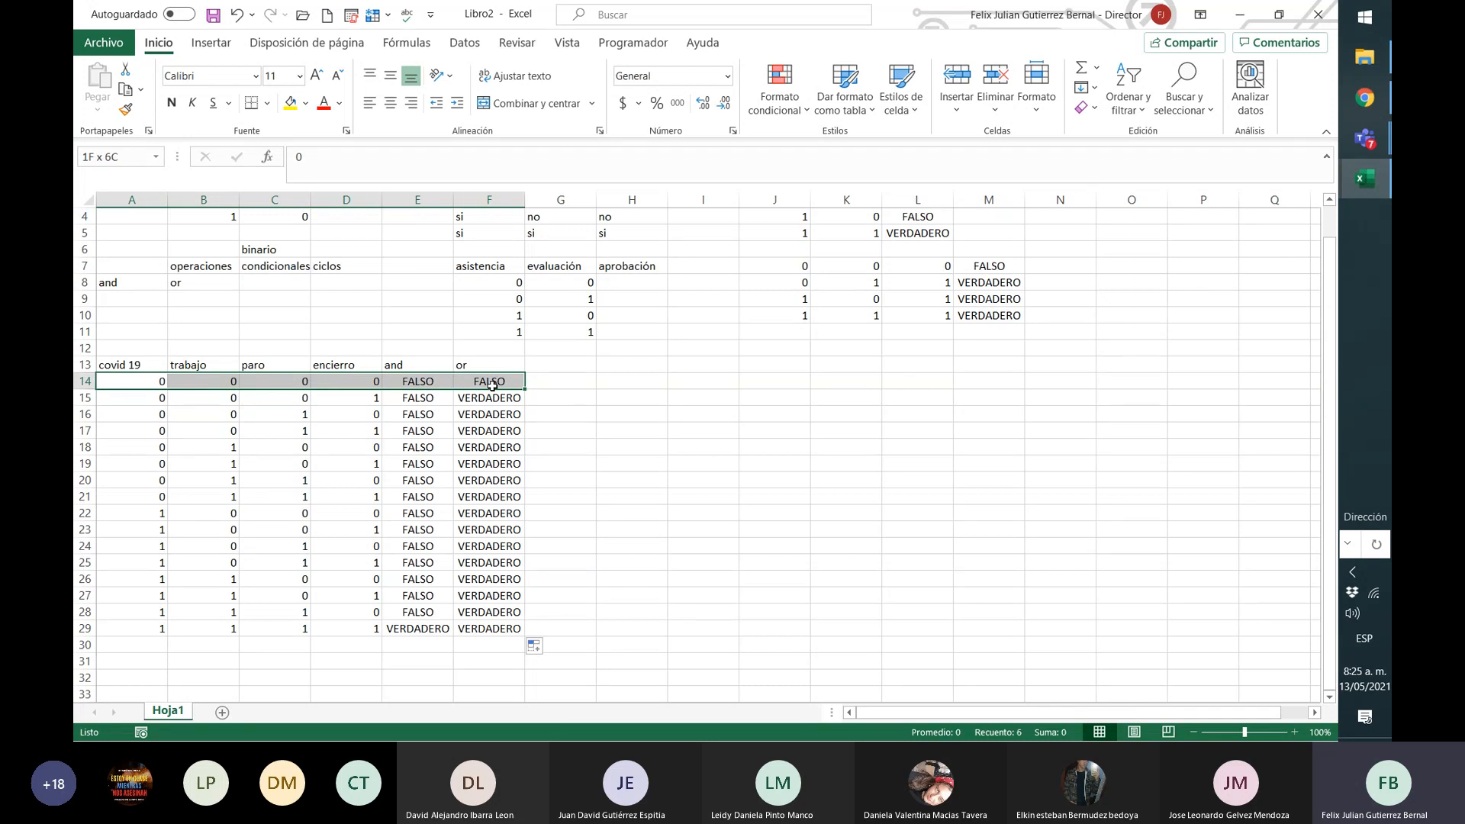
{"action": "left_click_drag", "start_coordinate": [492, 385], "coordinate": [492, 385]}
{"action": "left_click_drag", "start_coordinate": [143, 632], "coordinate": [507, 630]}
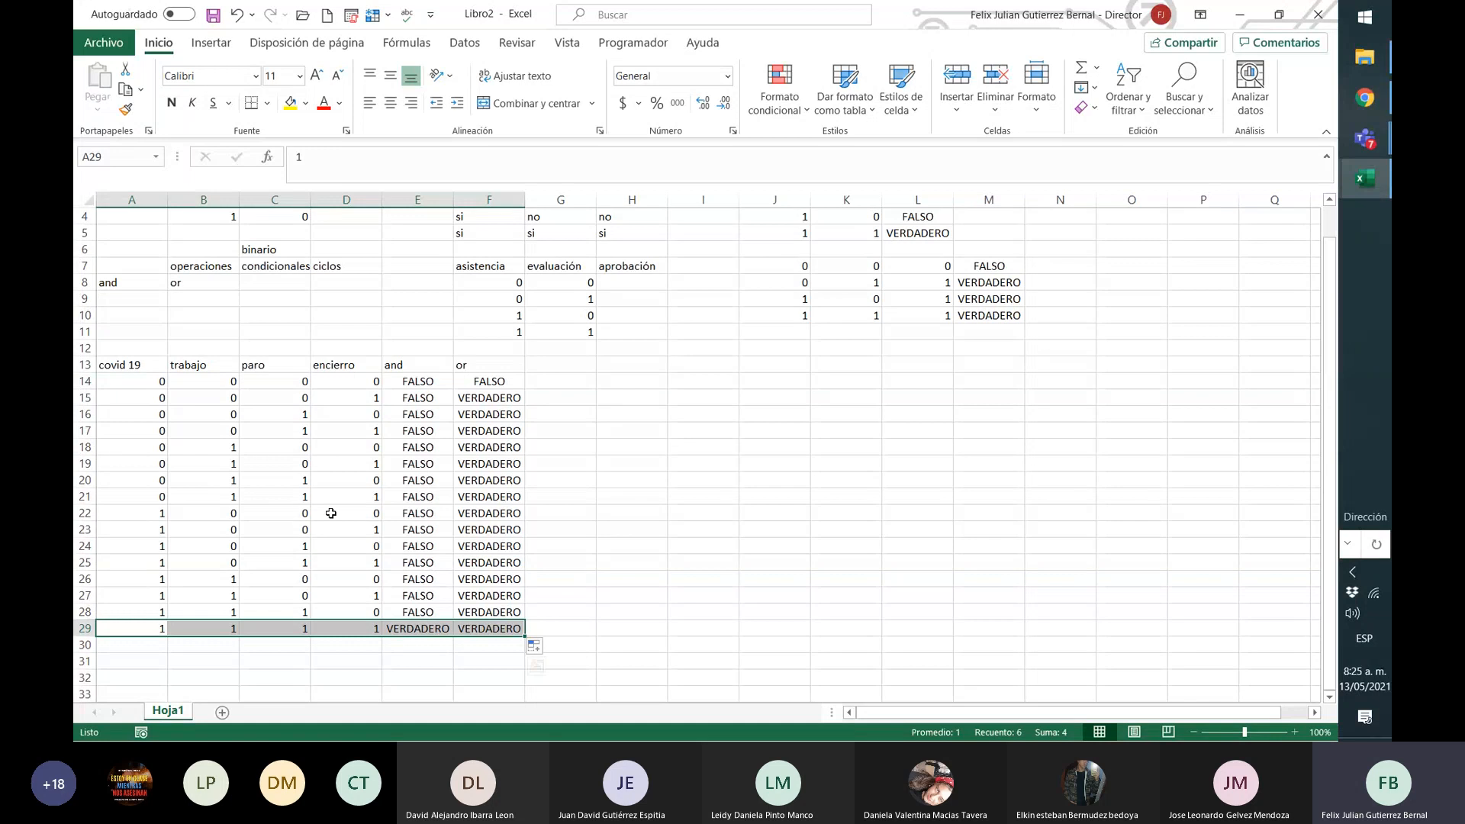
{"action": "left_click_drag", "start_coordinate": [422, 365], "coordinate": [481, 365]}
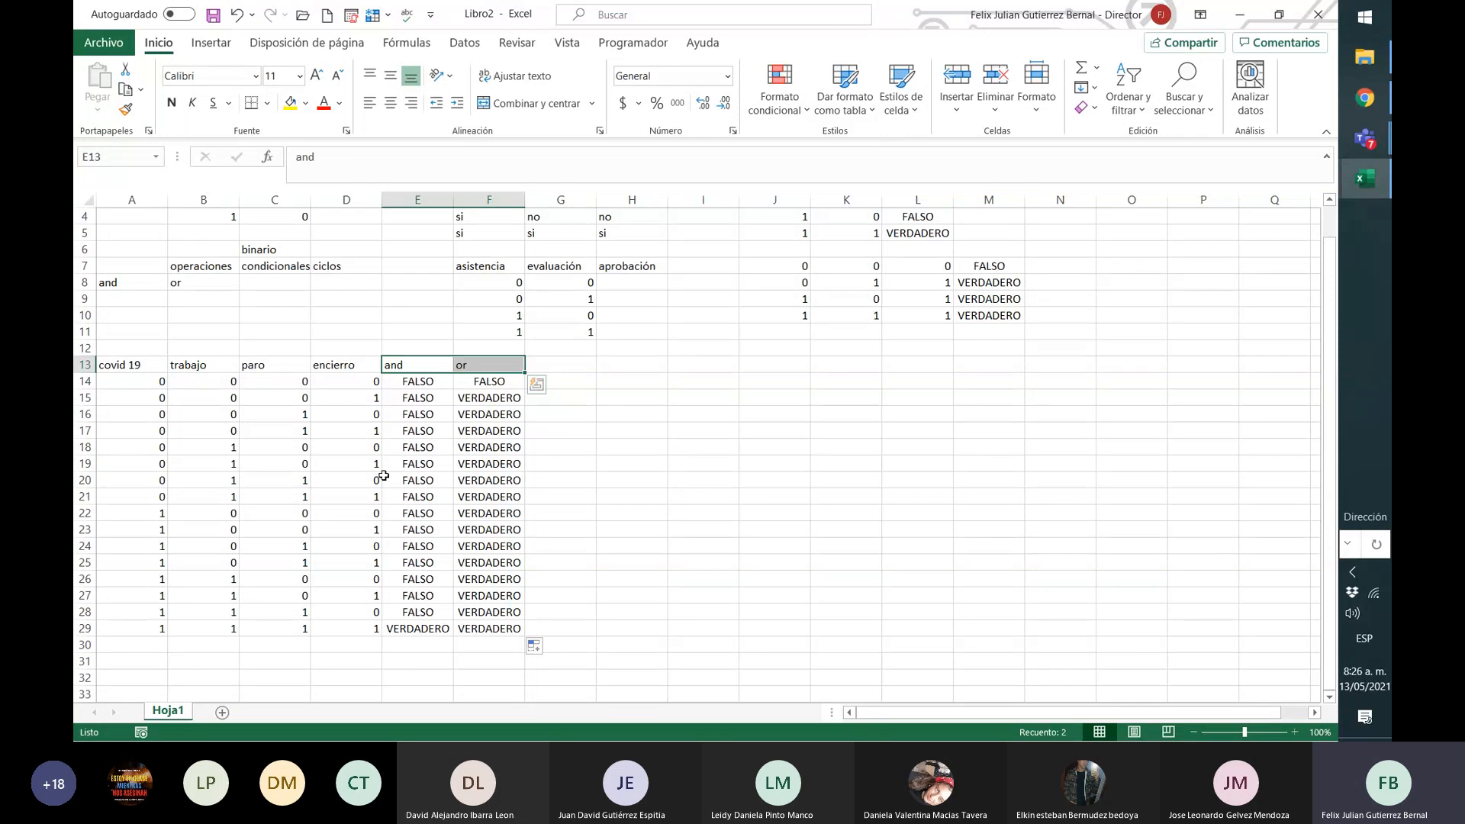
{"action": "left_click", "coordinate": [415, 385]}
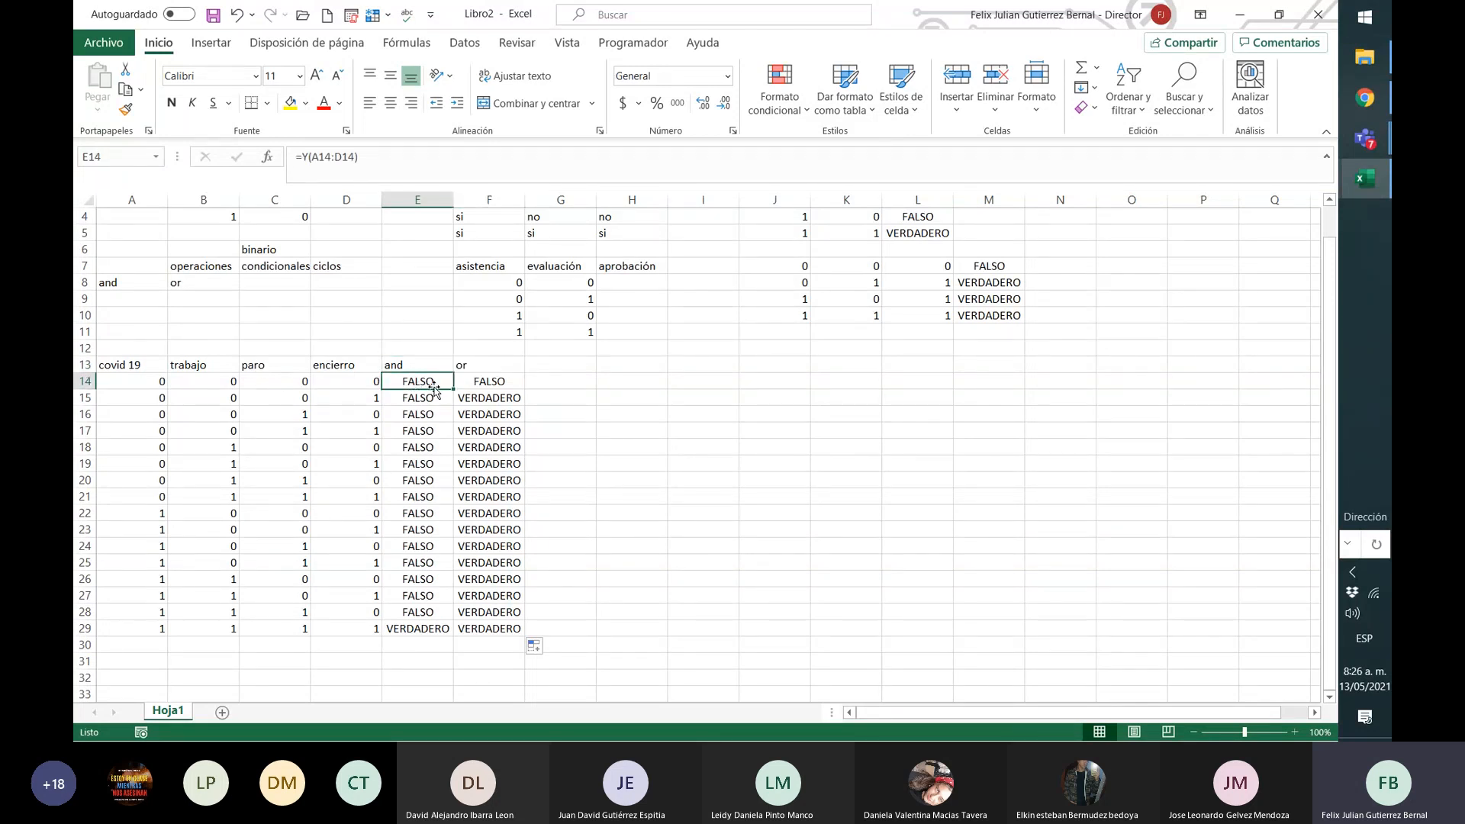
{"action": "left_click", "coordinate": [389, 362]}
{"action": "left_click_drag", "start_coordinate": [132, 634], "coordinate": [369, 628]}
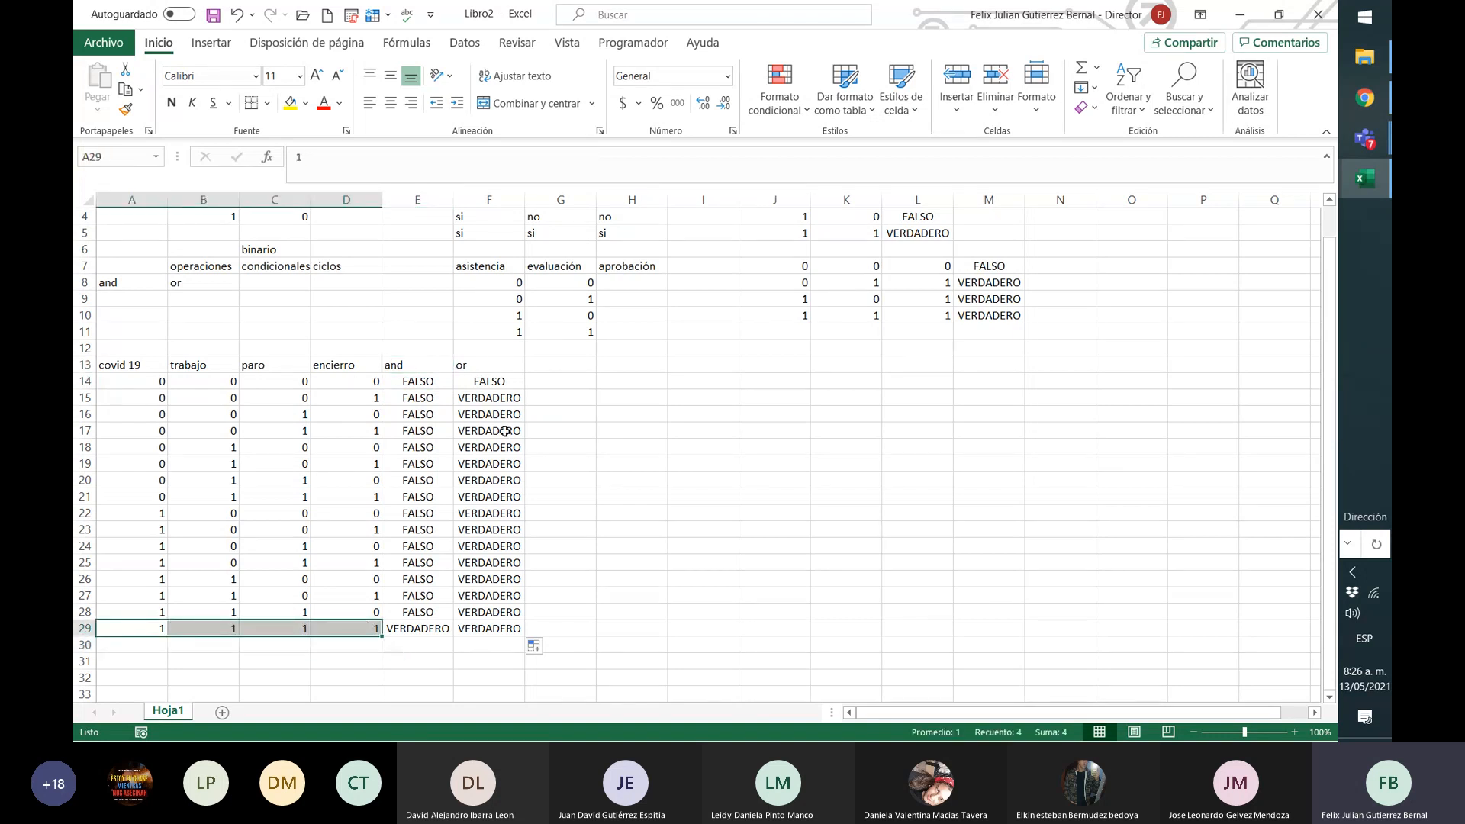
{"action": "left_click_drag", "start_coordinate": [507, 402], "coordinate": [139, 396]}
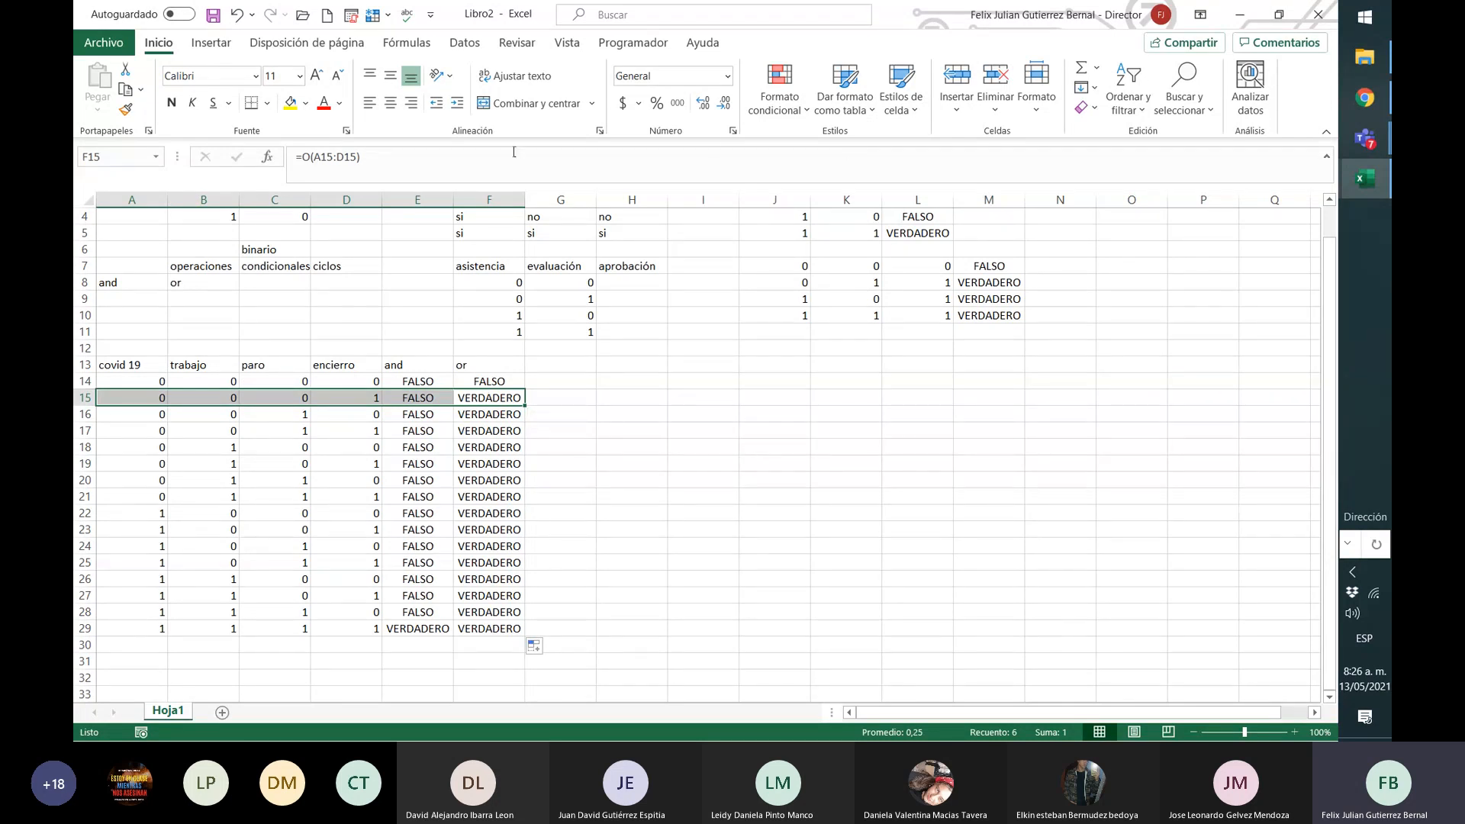
Step: Switch to the Libro1 workbook and examine the país and inflación entries in row 2 of the mes sheet
{"action": "left_click", "coordinate": [1365, 182]}
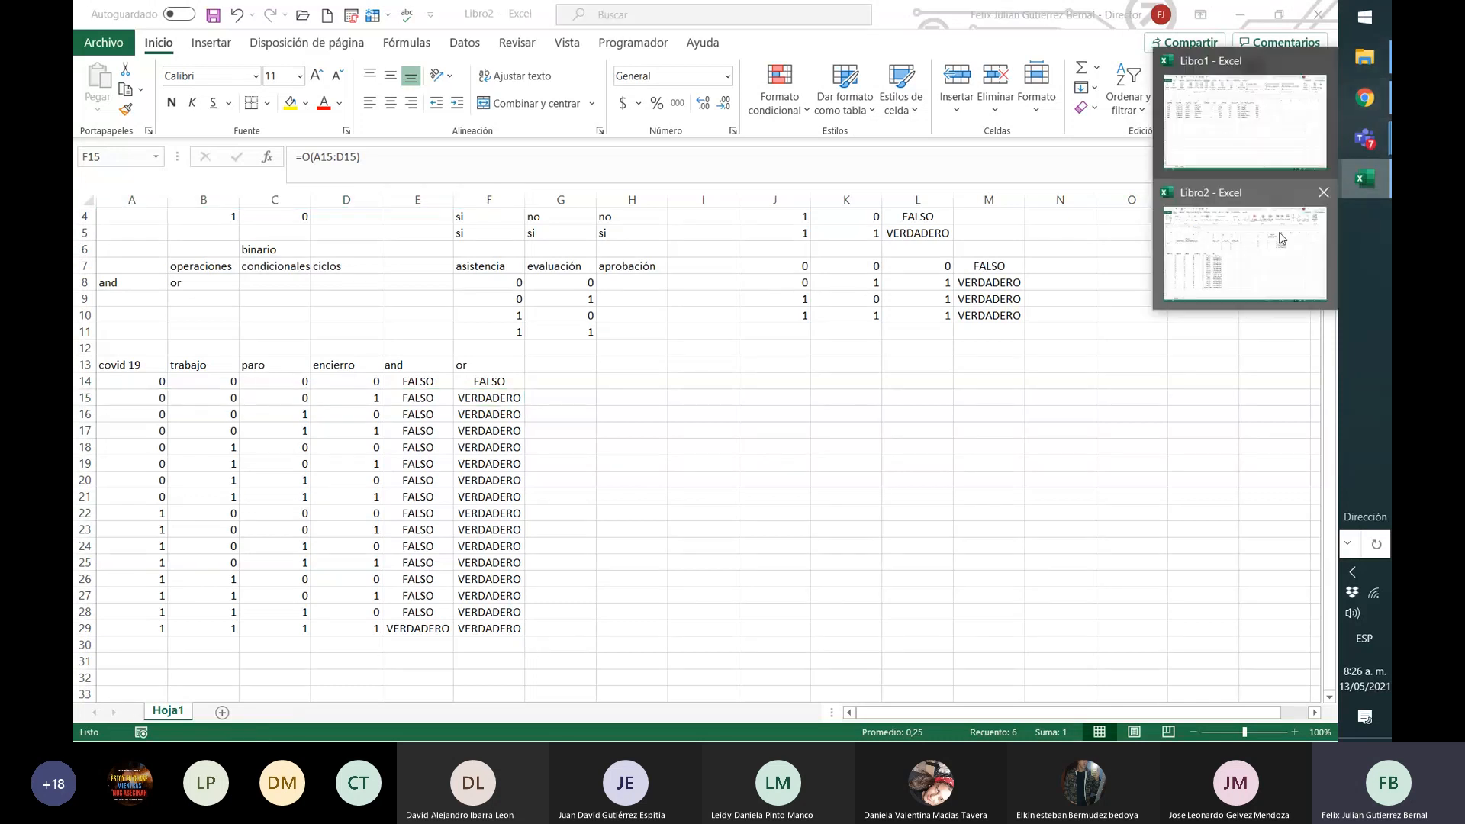
{"action": "left_click", "coordinate": [1262, 133]}
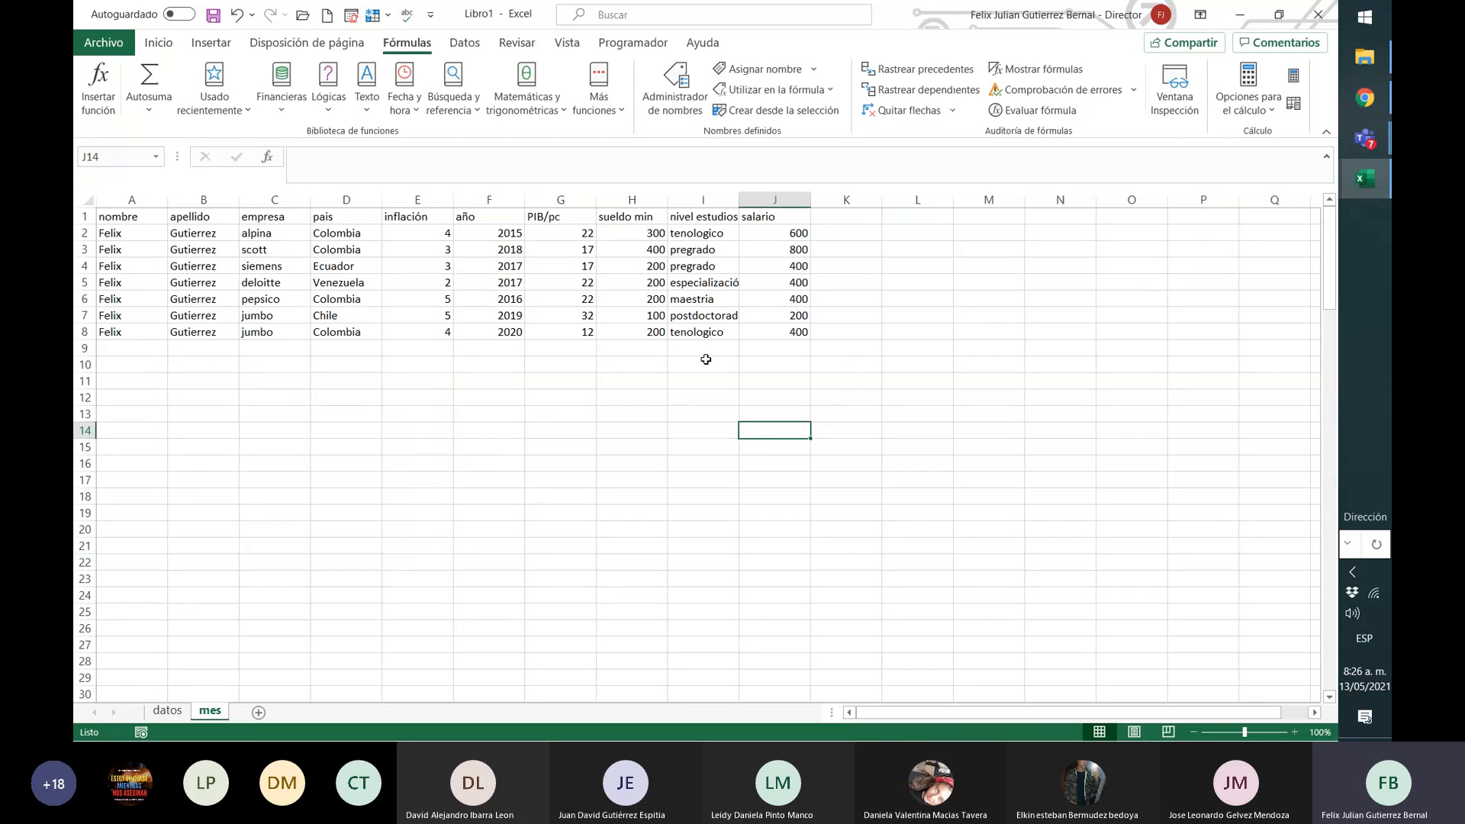
{"action": "left_click", "coordinate": [564, 263]}
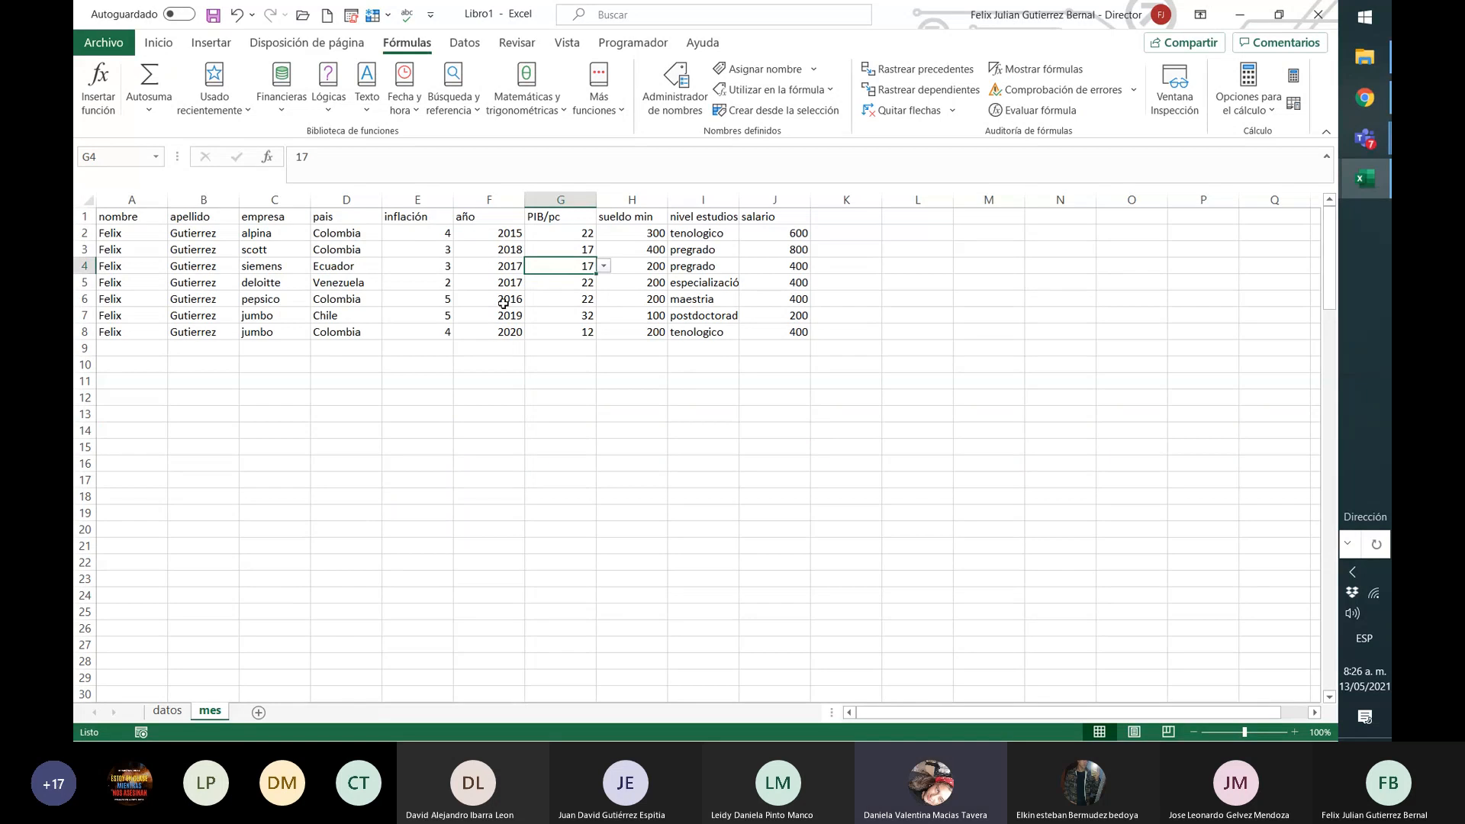
{"action": "left_click", "coordinate": [866, 216]}
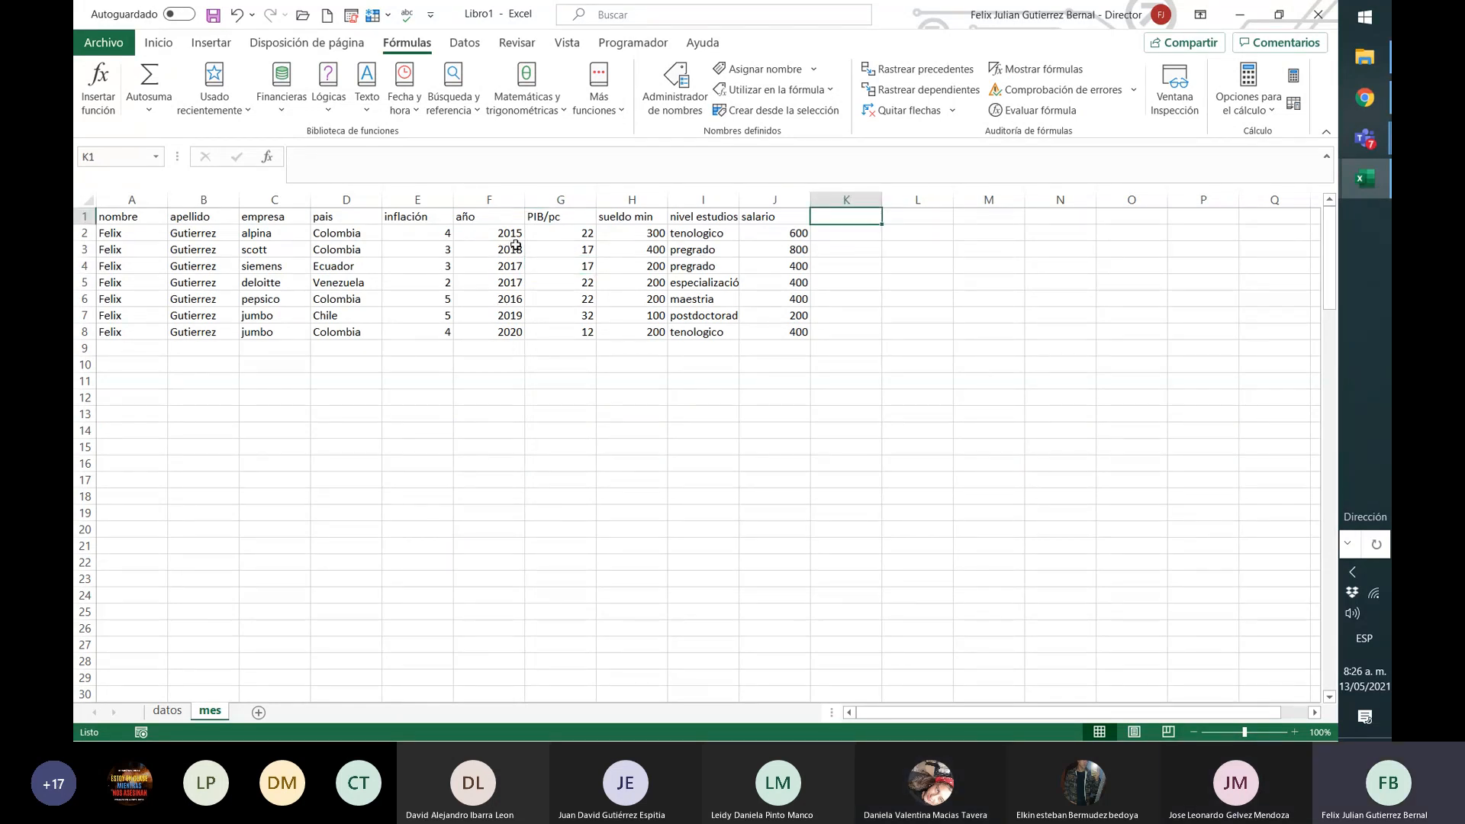
{"action": "left_click", "coordinate": [360, 239]}
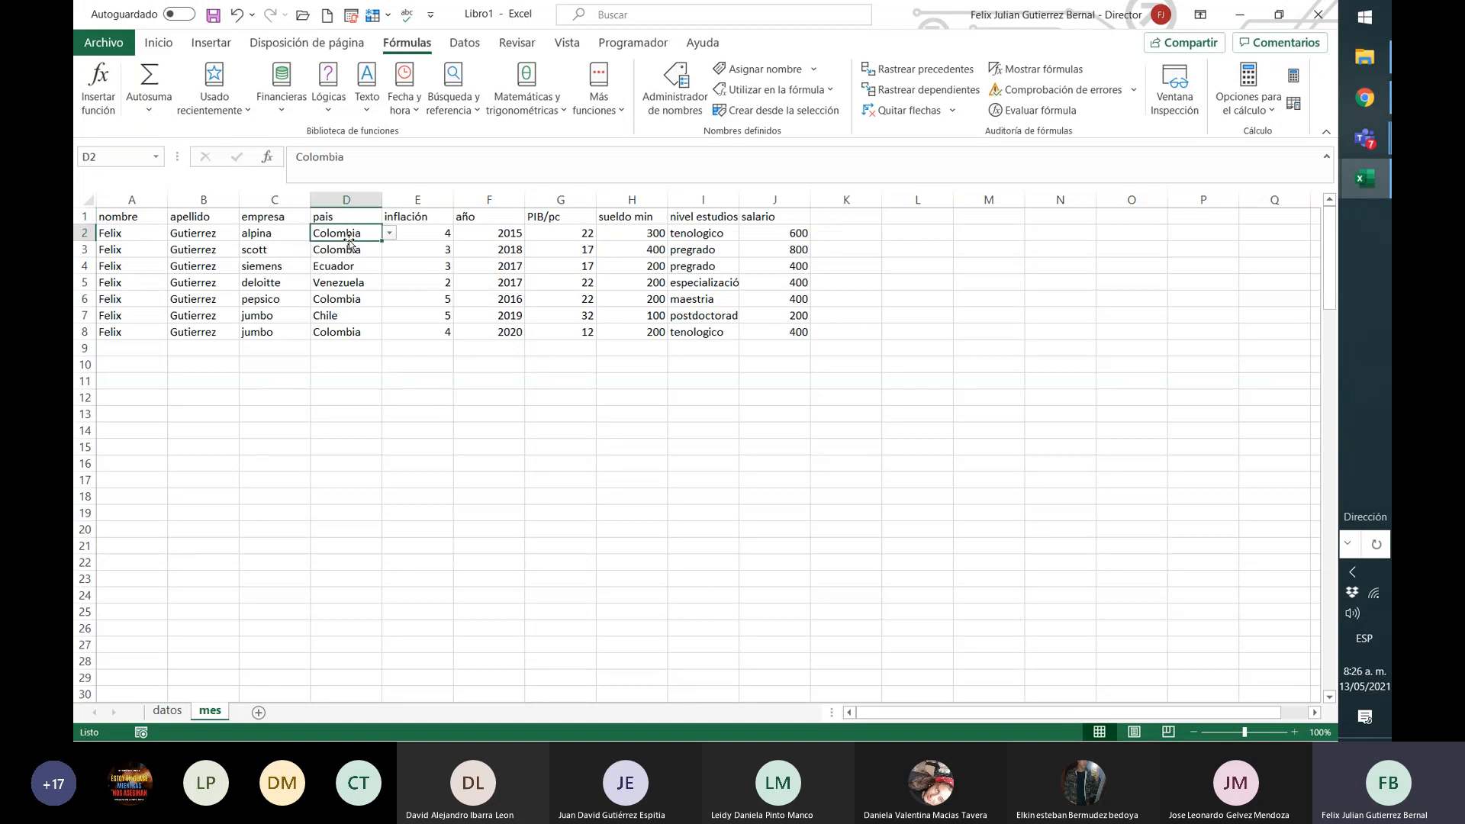
{"action": "left_click", "coordinate": [433, 232]}
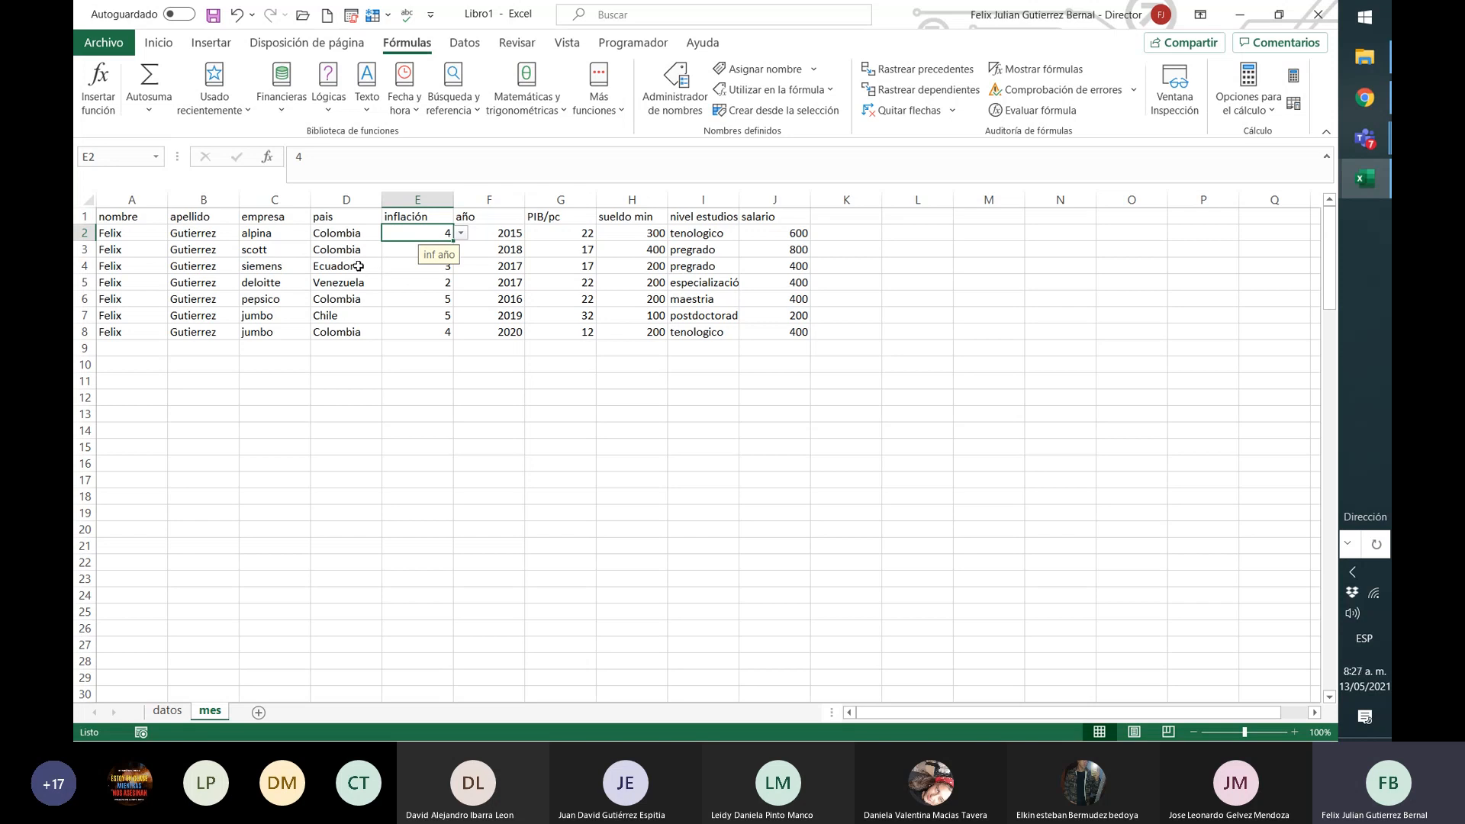
{"action": "left_click", "coordinate": [333, 233]}
{"action": "left_click", "coordinate": [446, 235]}
{"action": "left_click", "coordinate": [392, 258]}
{"action": "left_click", "coordinate": [412, 233]}
Step: Switch to the Microsoft Teams meeting and stop sharing the screen
{"action": "mouse_move", "coordinate": [1365, 146]}
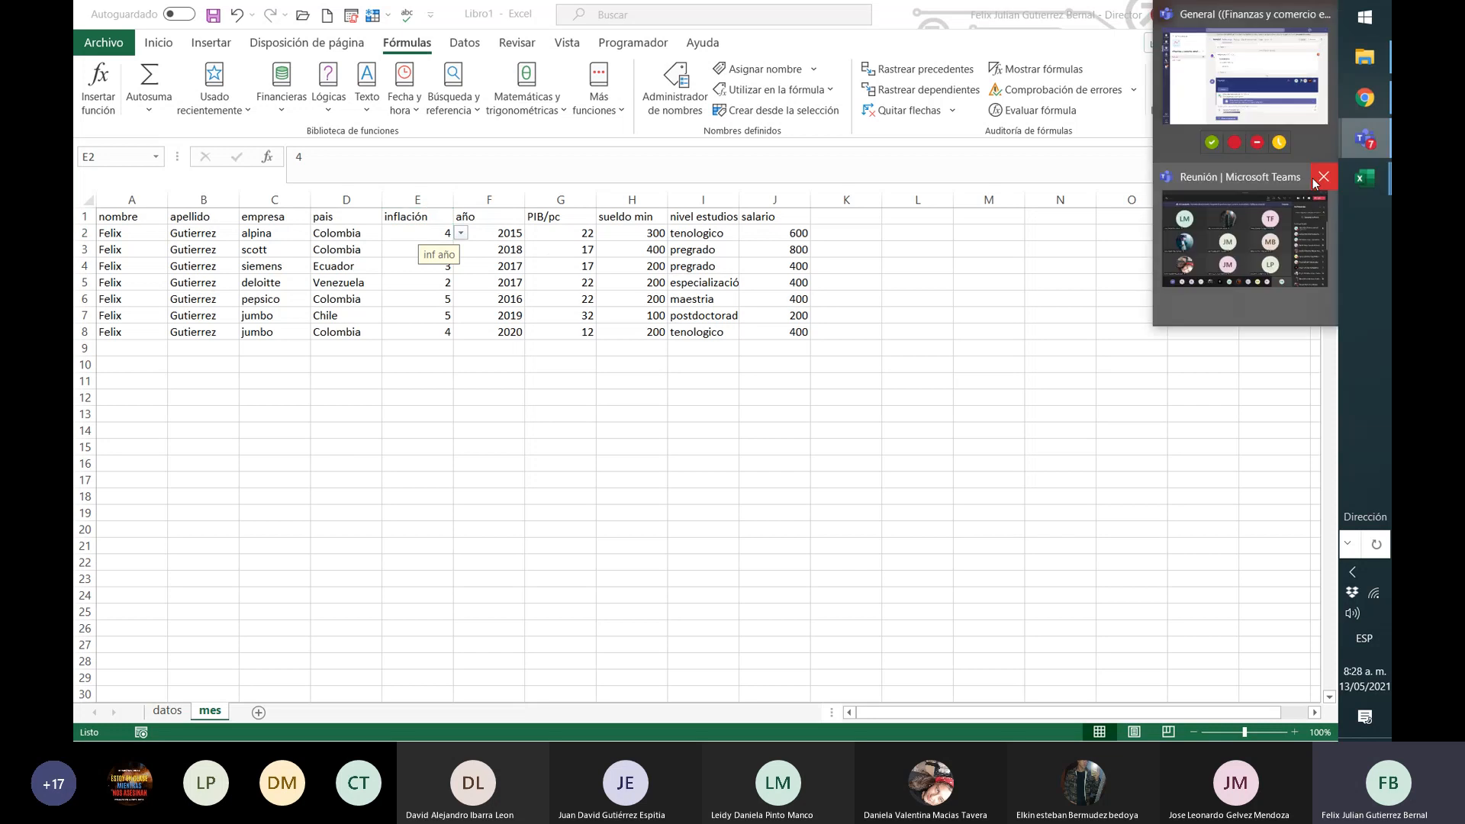
{"action": "left_click", "coordinate": [1284, 217]}
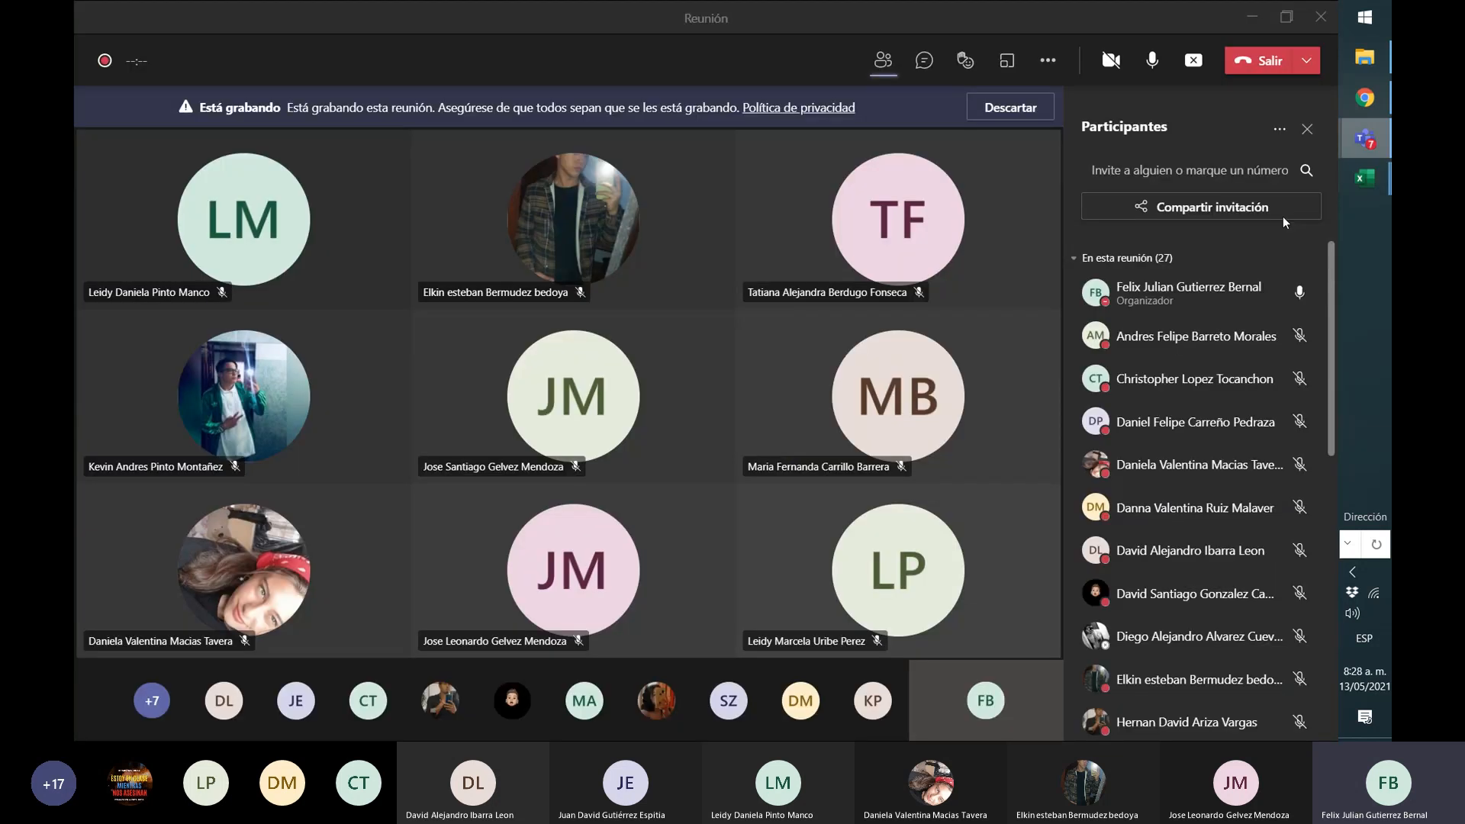
{"action": "left_click", "coordinate": [1195, 63]}
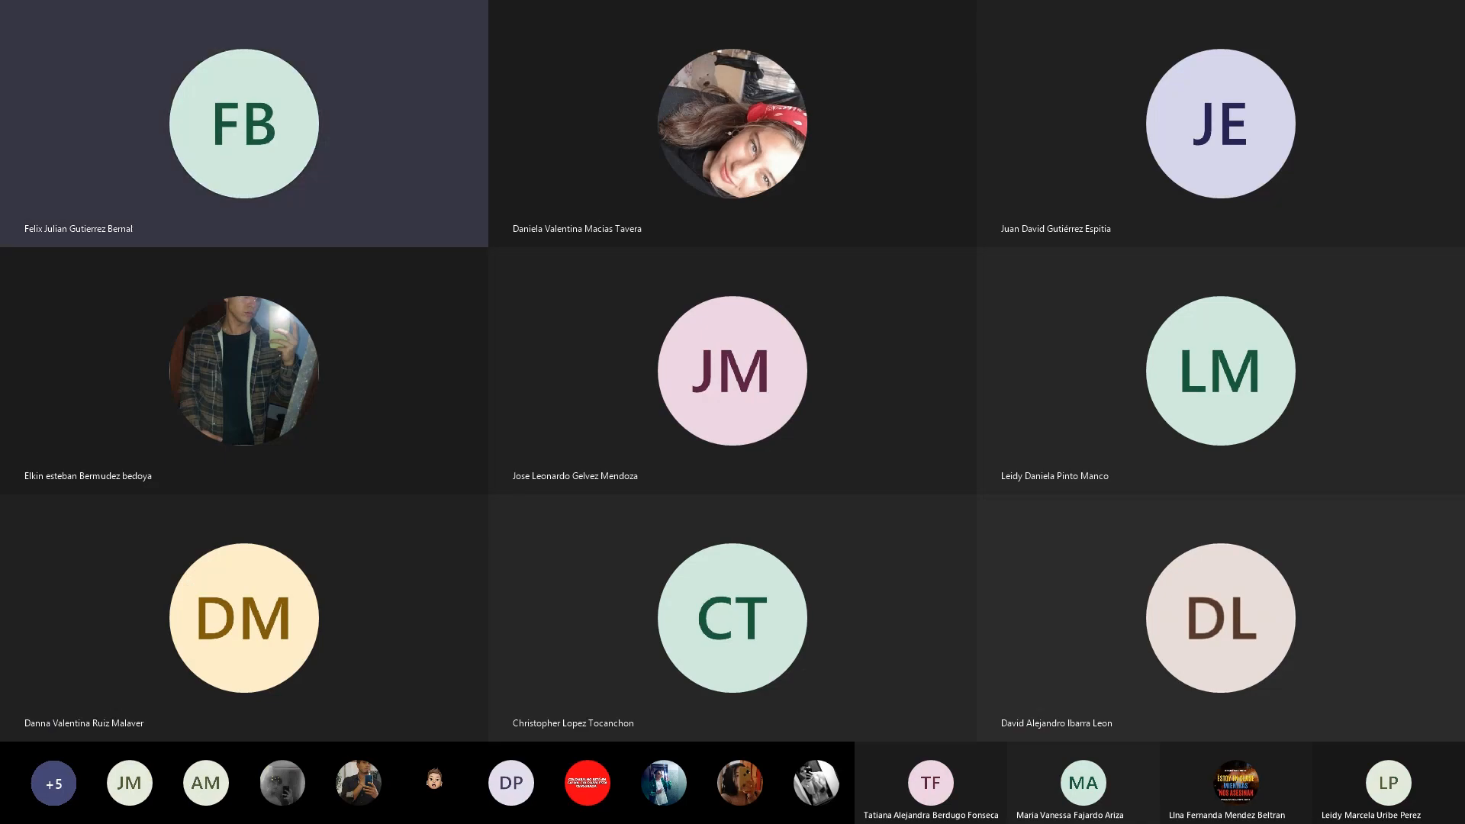